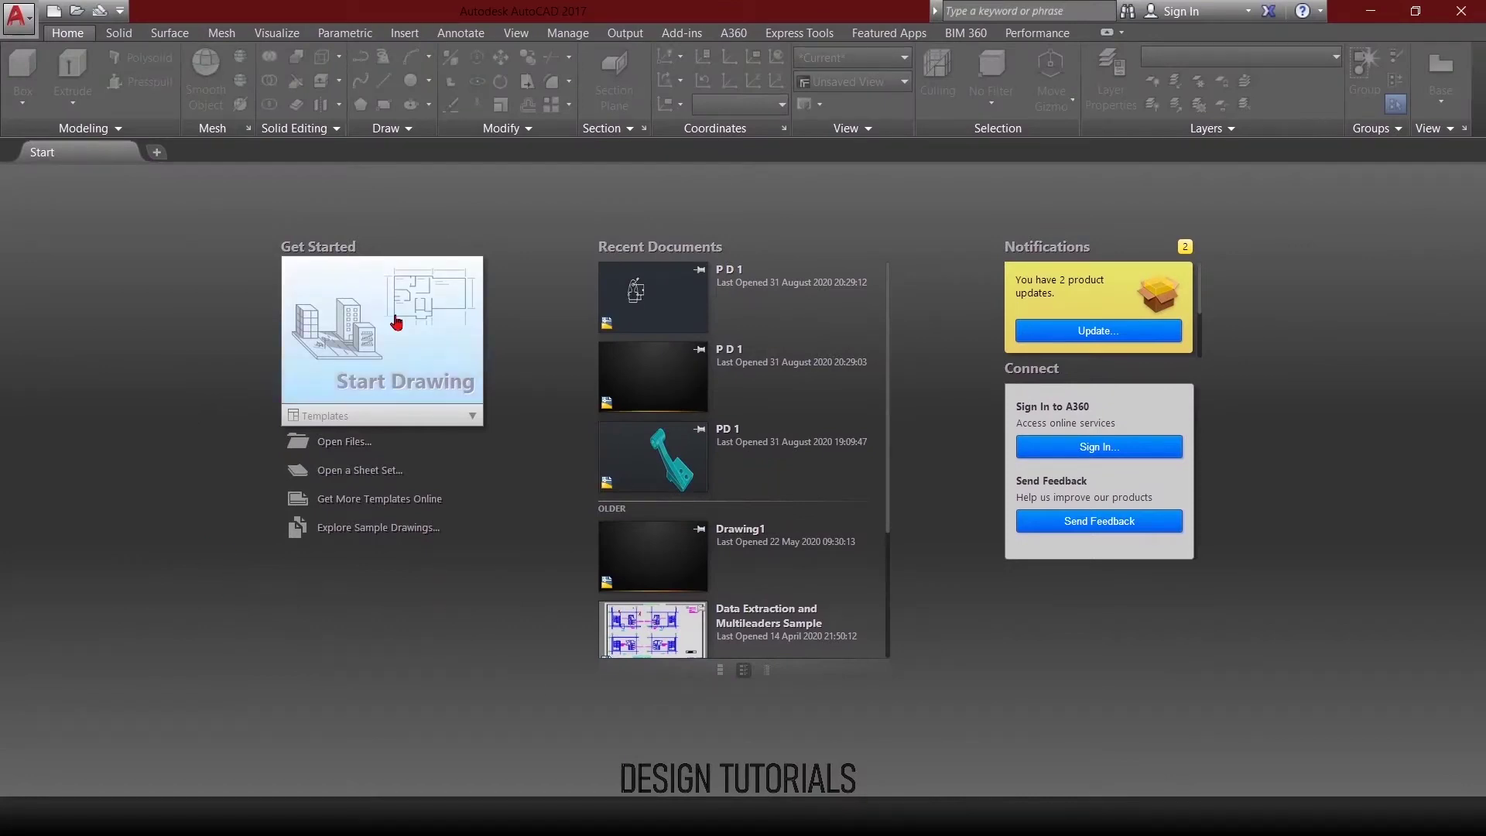
# Start a new drawing and set its view to SW Isometric.
pyautogui.click(446, 337)
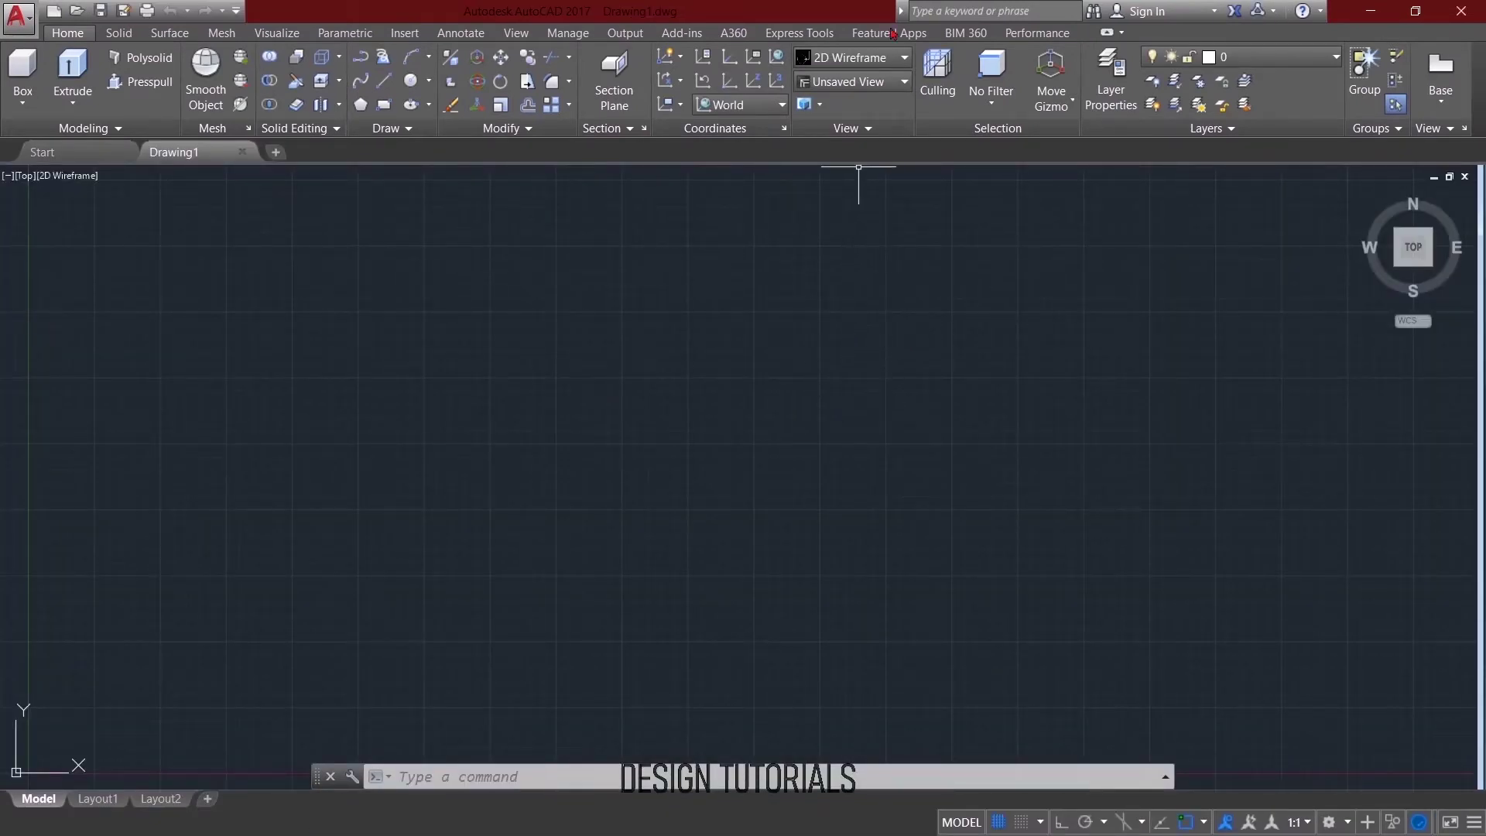
pyautogui.click(852, 81)
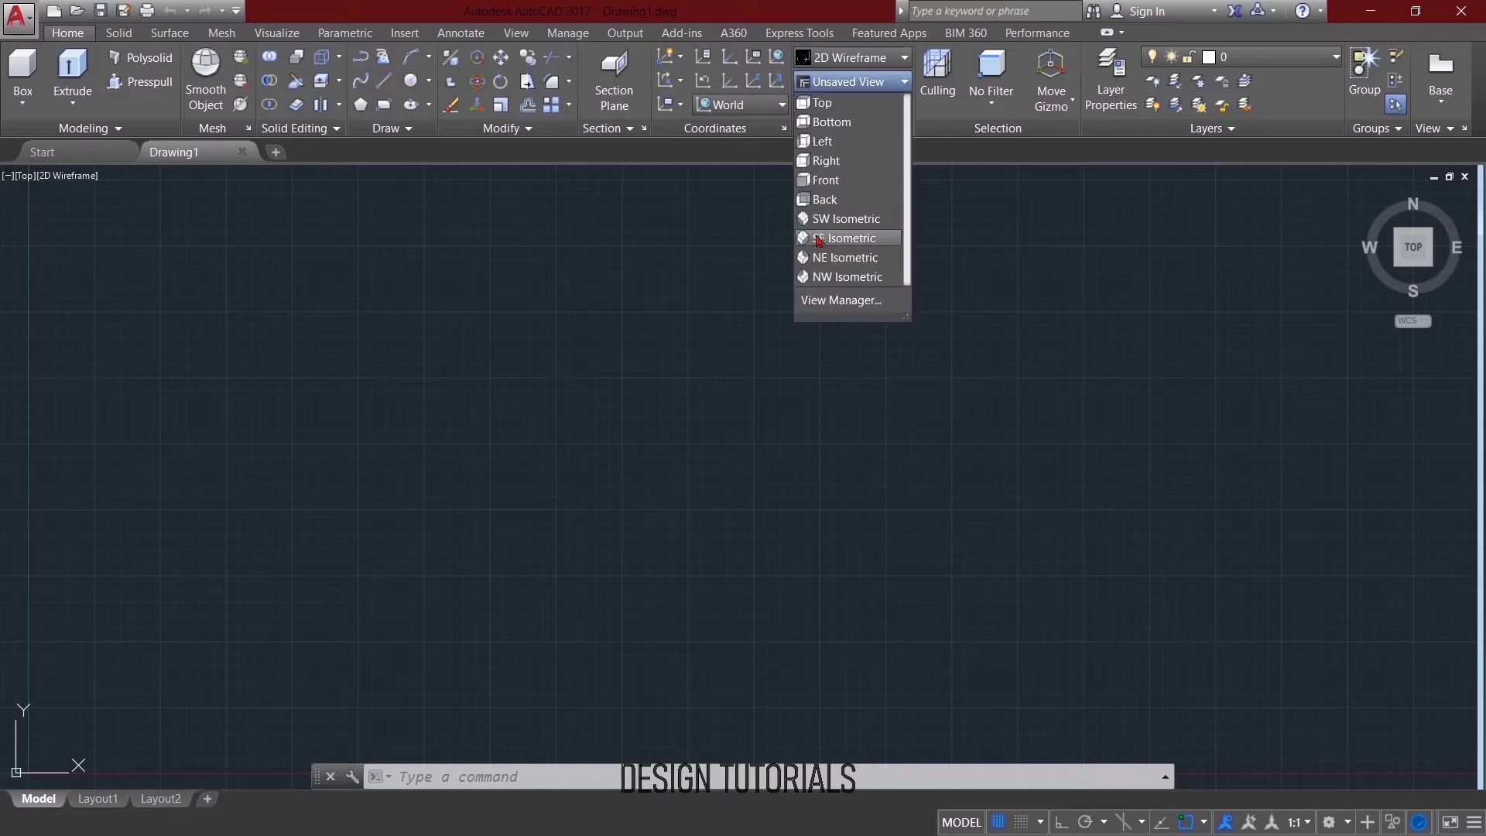
pyautogui.click(844, 218)
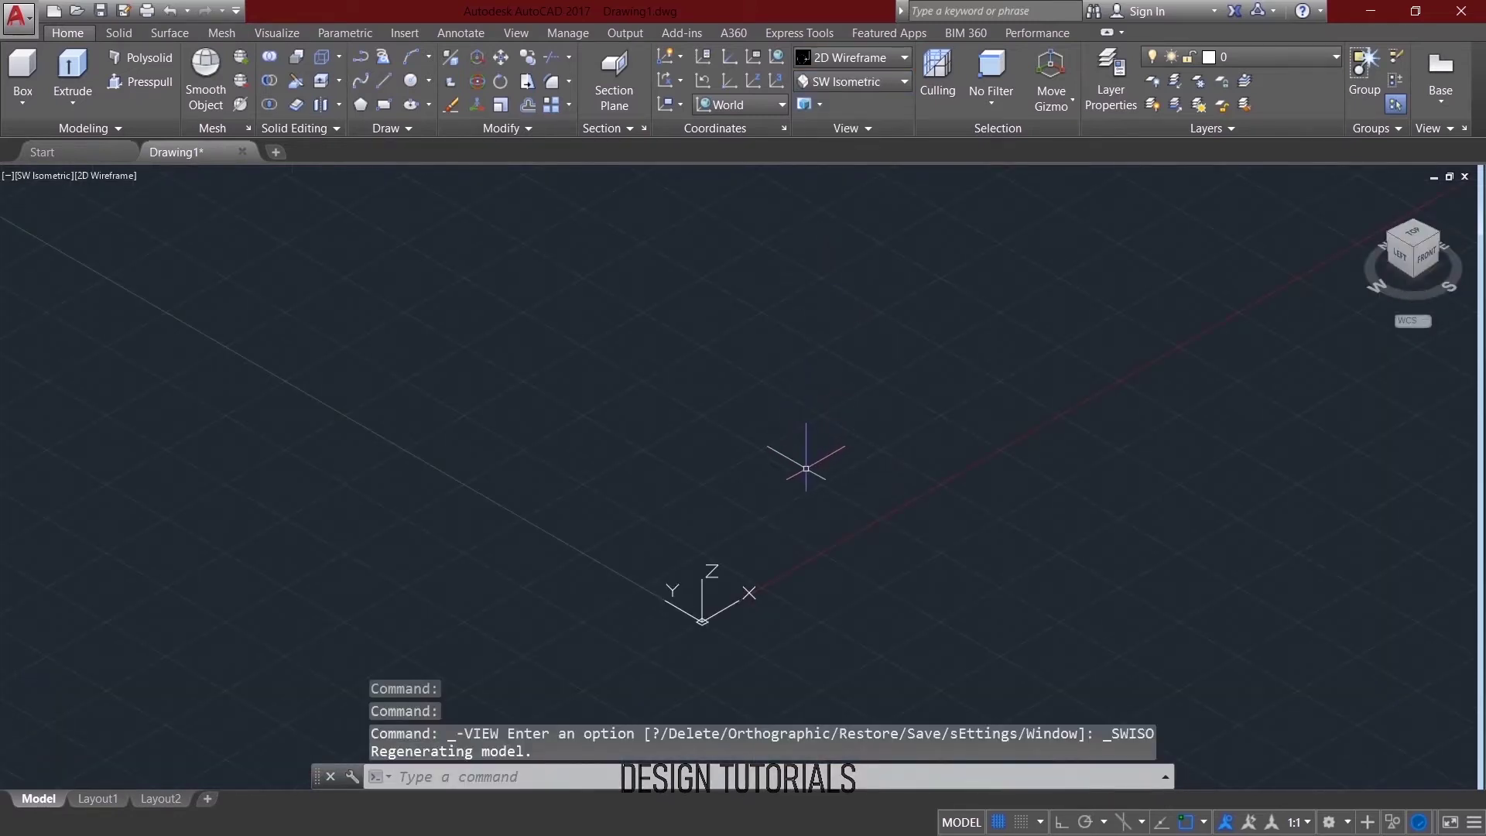
pyautogui.scroll(1, 859, 571)
pyautogui.scroll(-2, 863, 571)
pyautogui.moveTo(869, 574); pyautogui.dragTo(796, 598, button='middle')
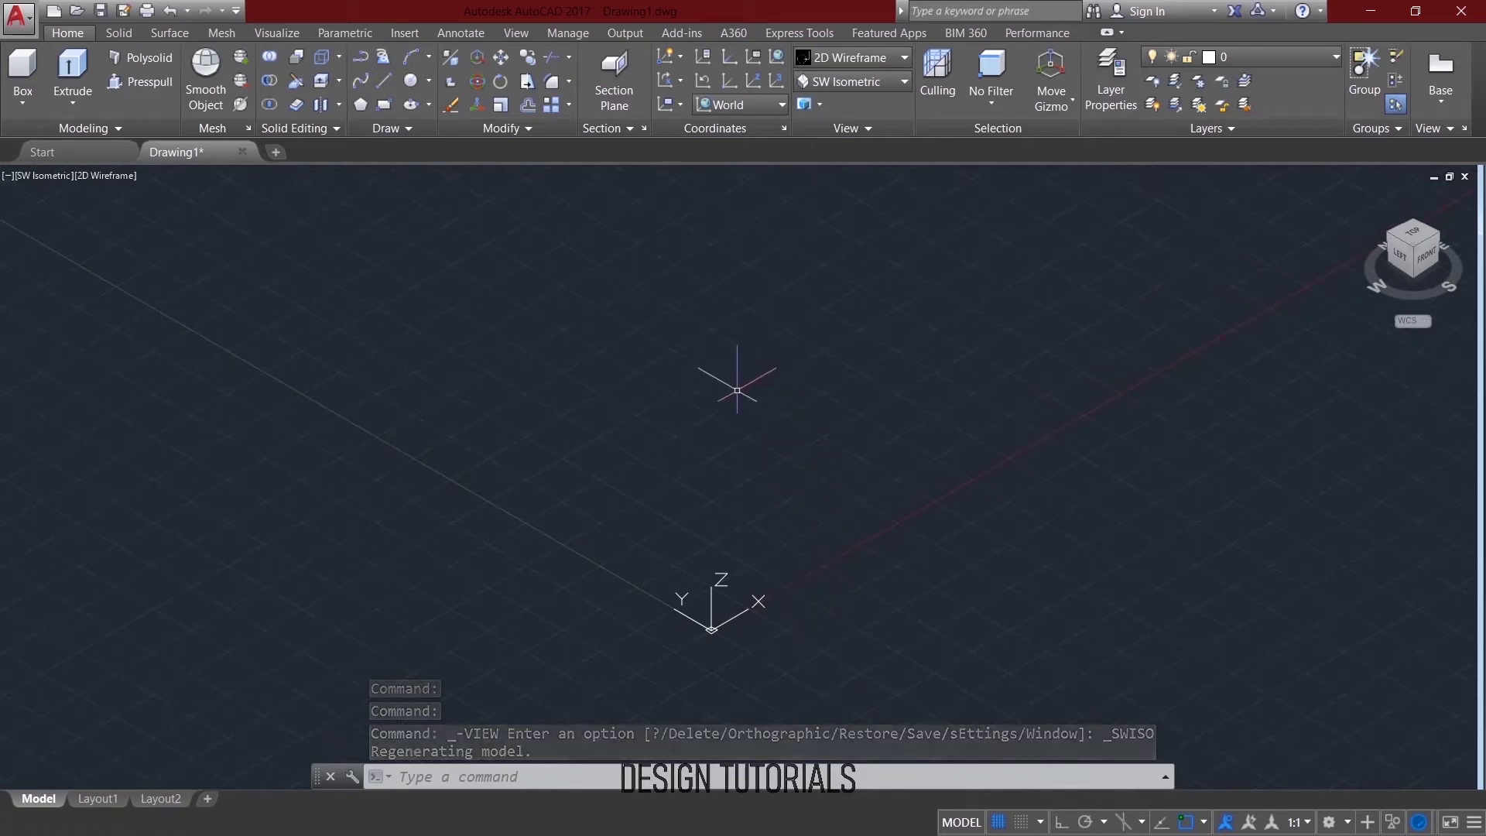
# Turn Ortho on and begin a line profile near the origin, running 55 units along positive X and 12 units straight down.
pyautogui.press('F8')
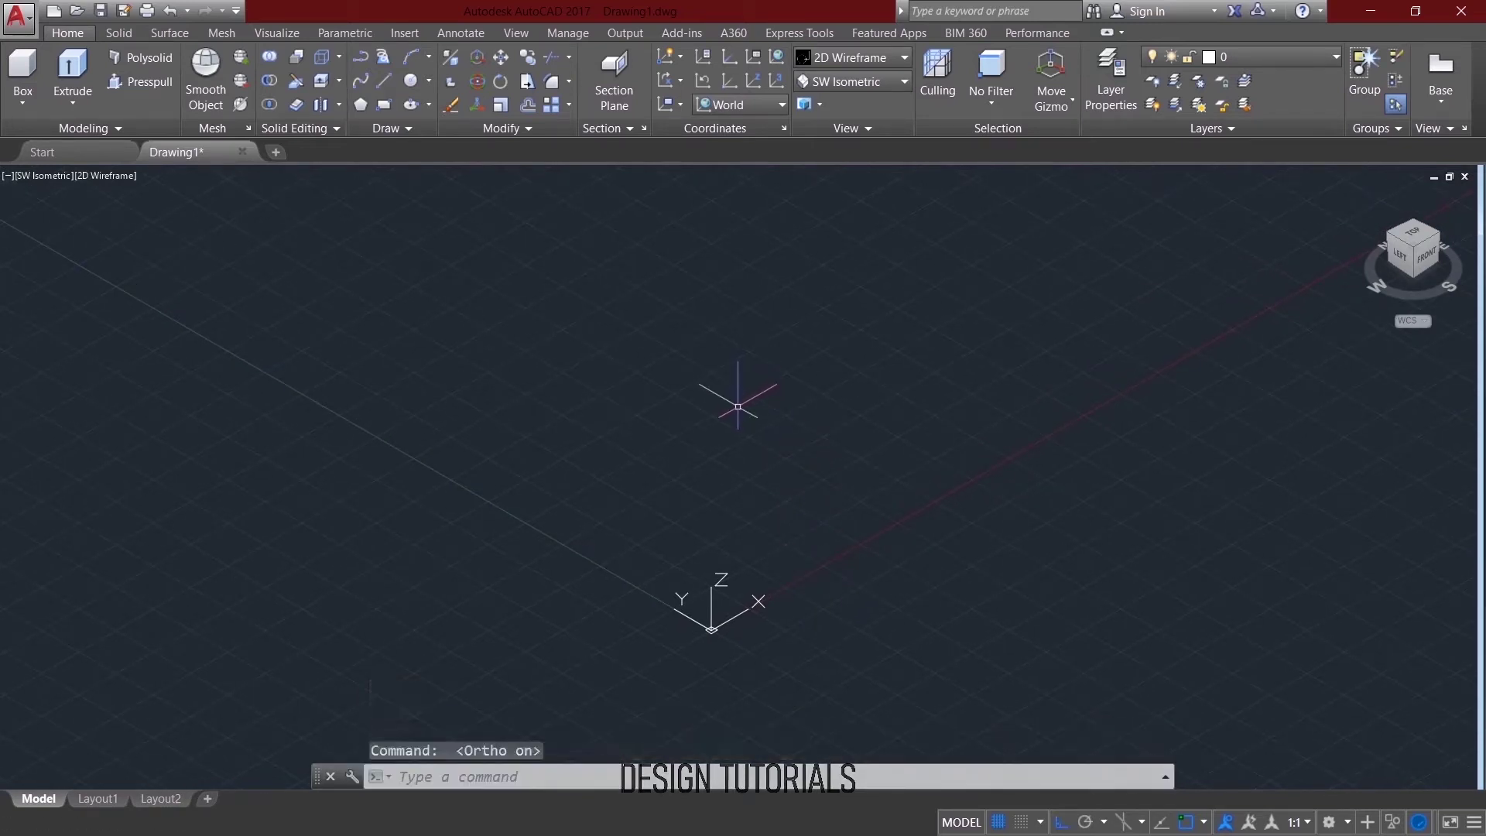
pyautogui.write('l')
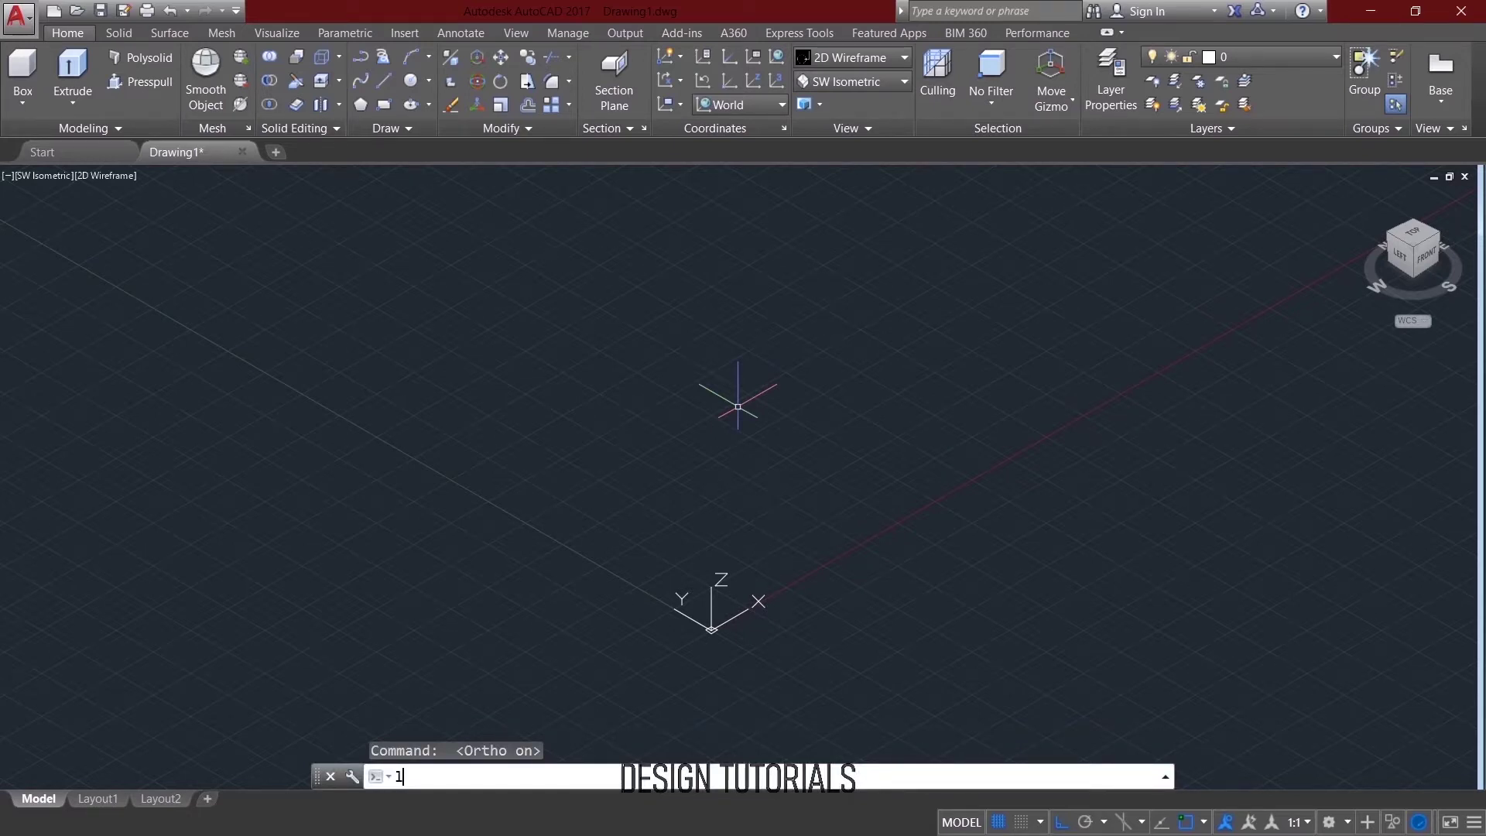
pyautogui.press('Return')
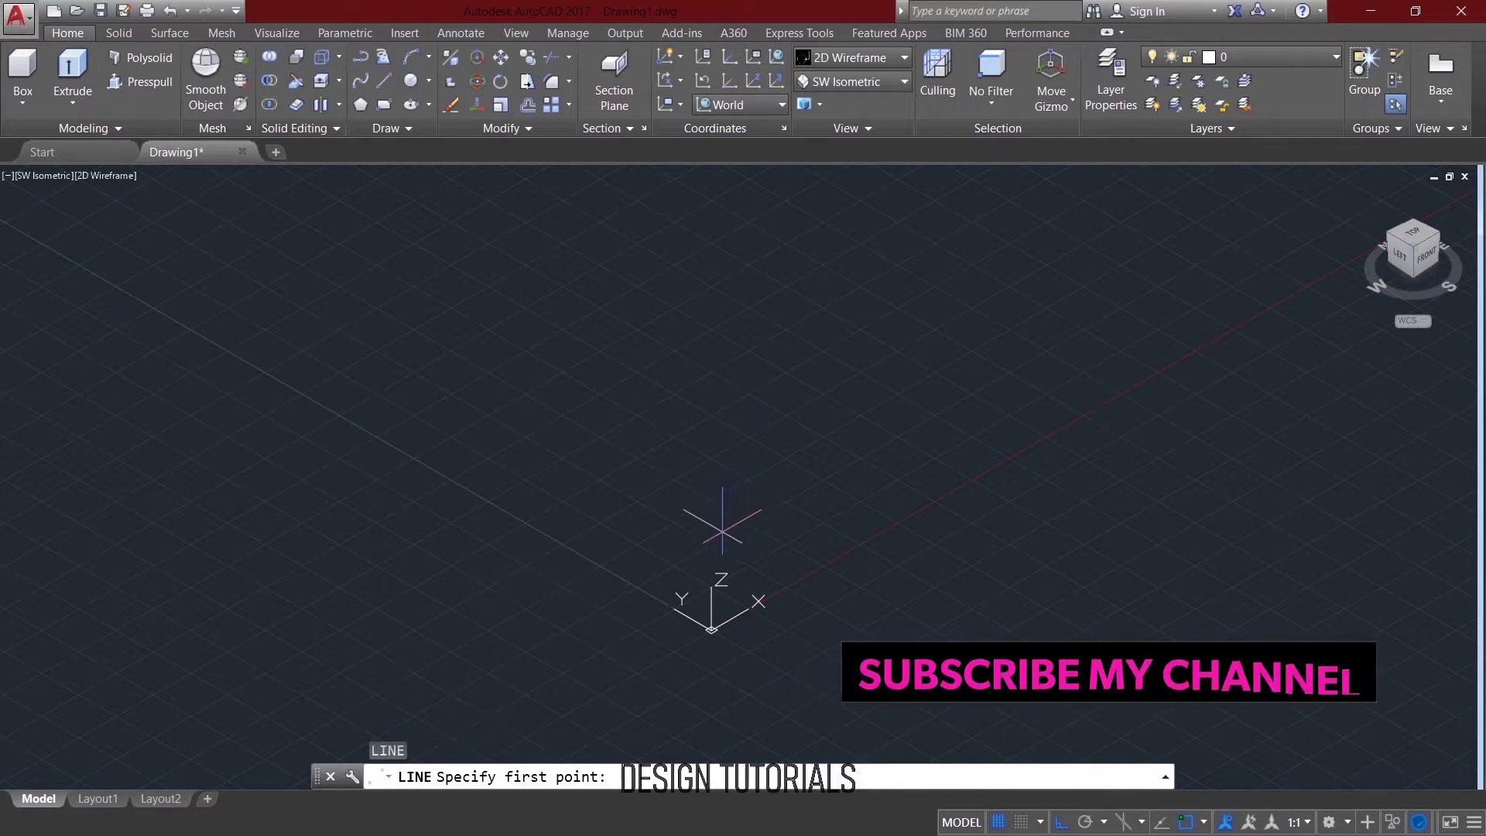
pyautogui.click(726, 533)
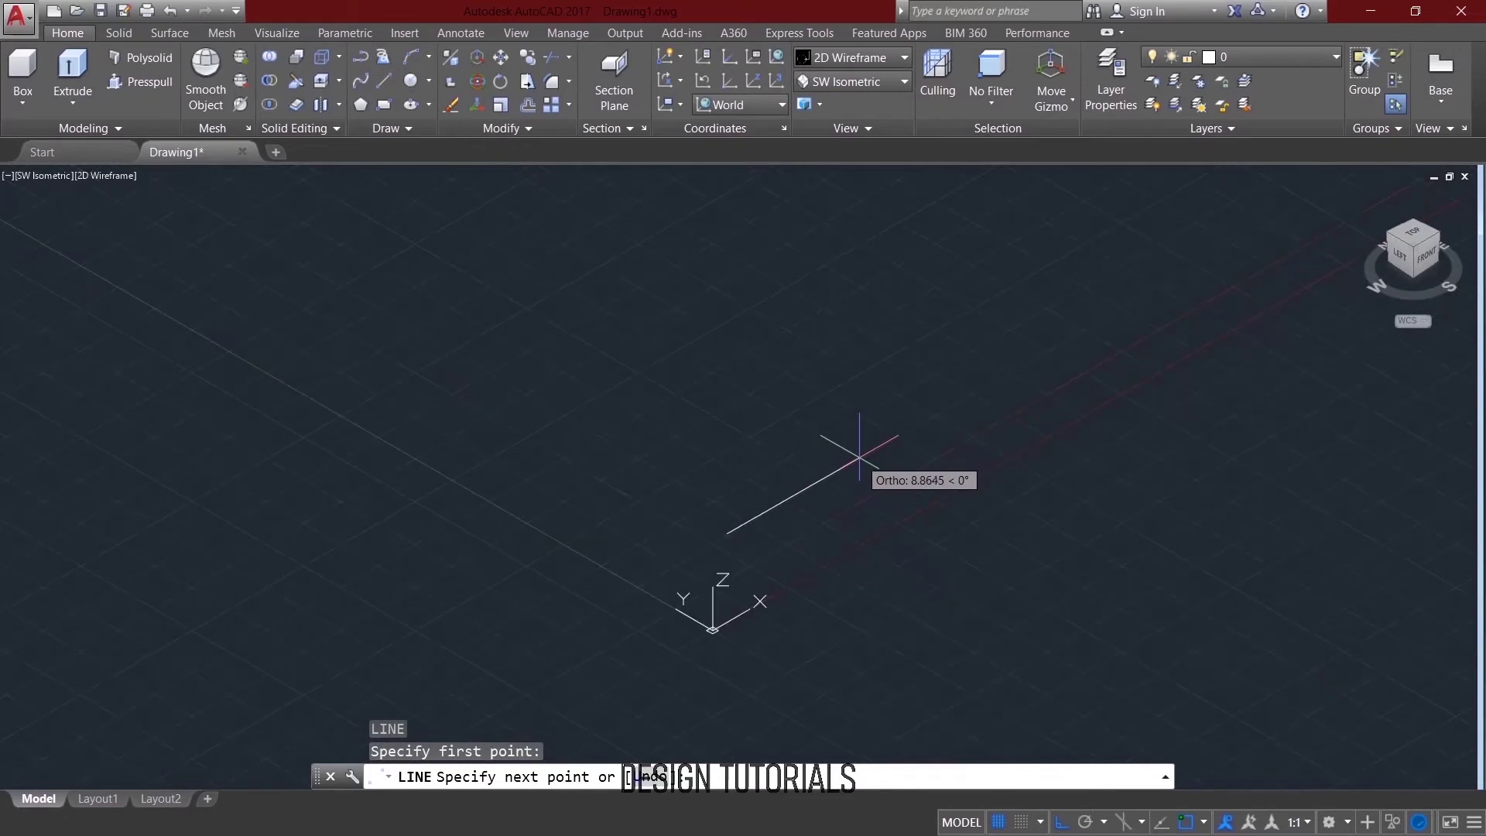
pyautogui.scroll(-3, 860, 457)
pyautogui.moveTo(836, 488); pyautogui.dragTo(714, 538, button='middle')
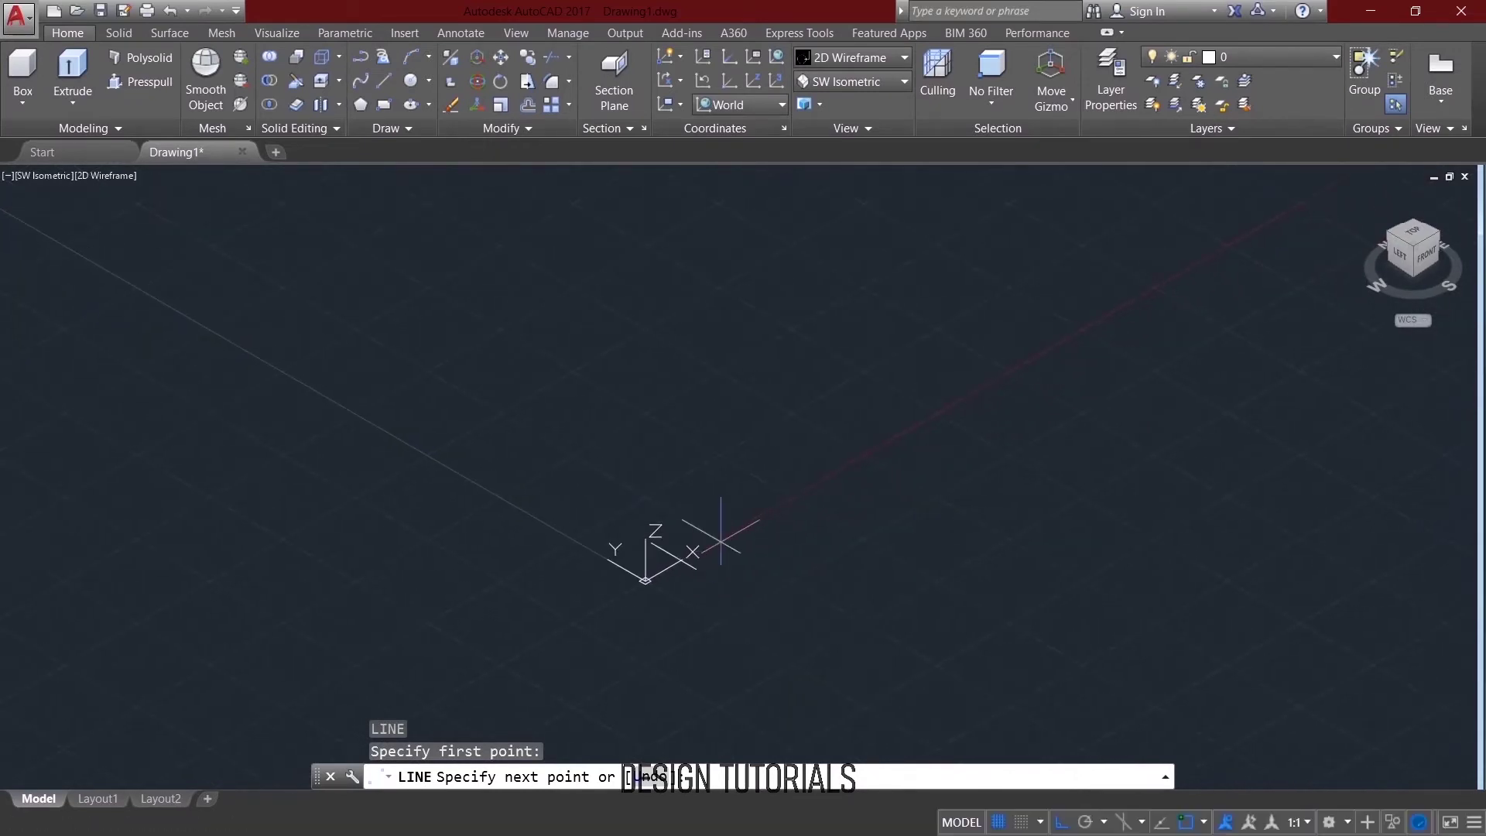
pyautogui.write('55')
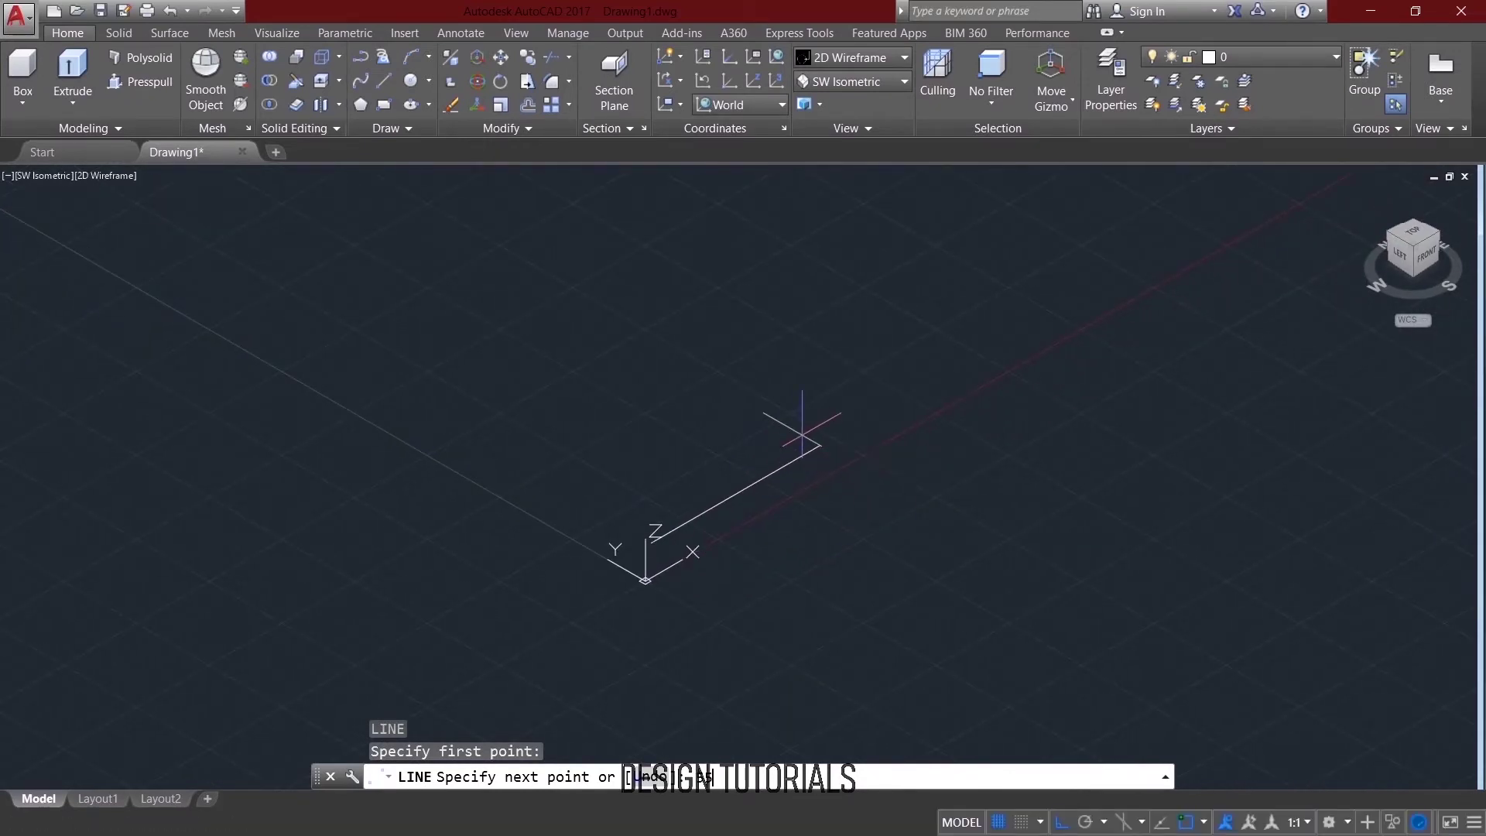
pyautogui.press('Return')
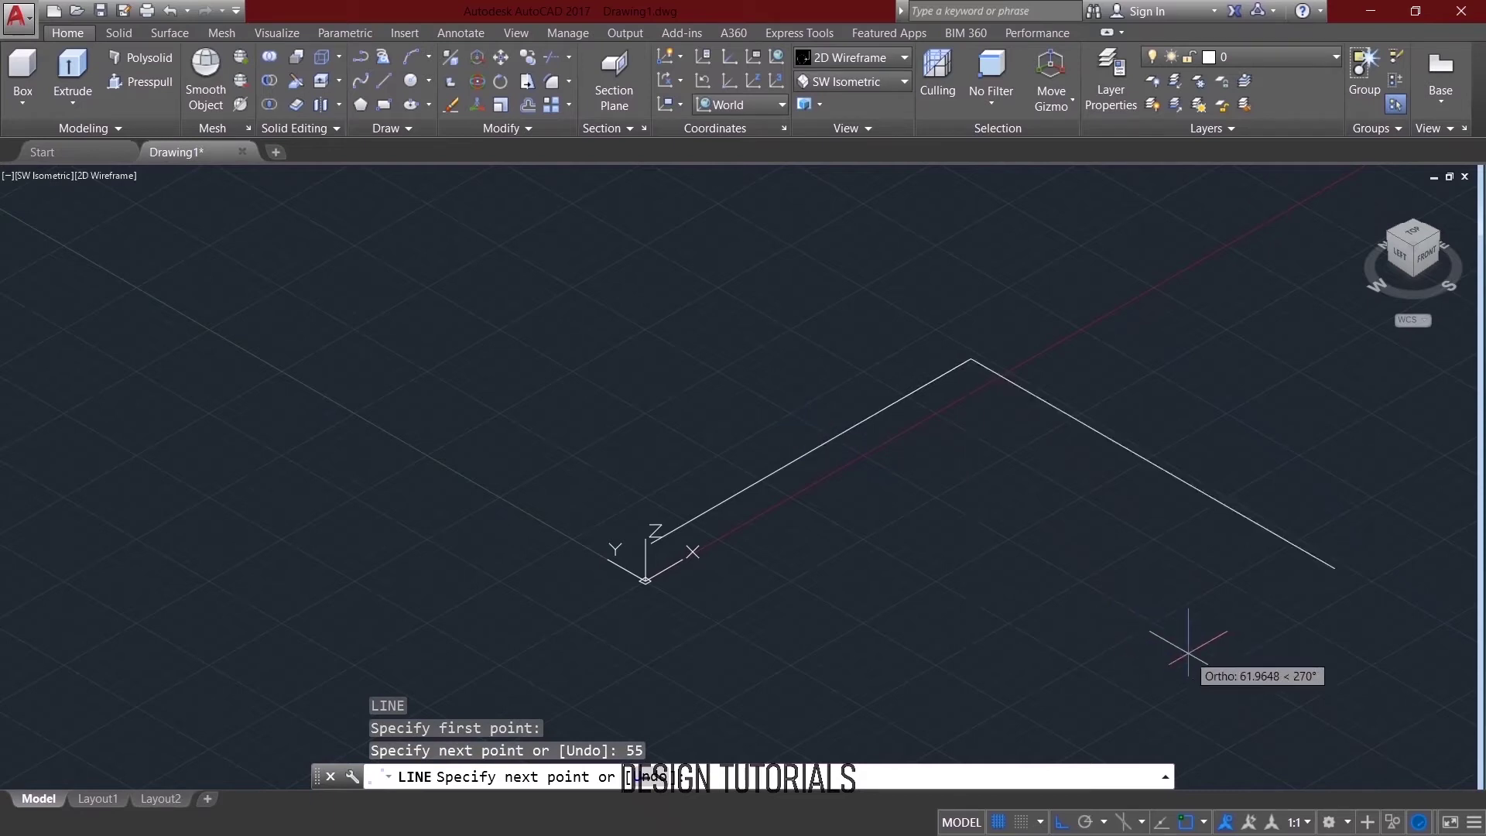
pyautogui.write('4')
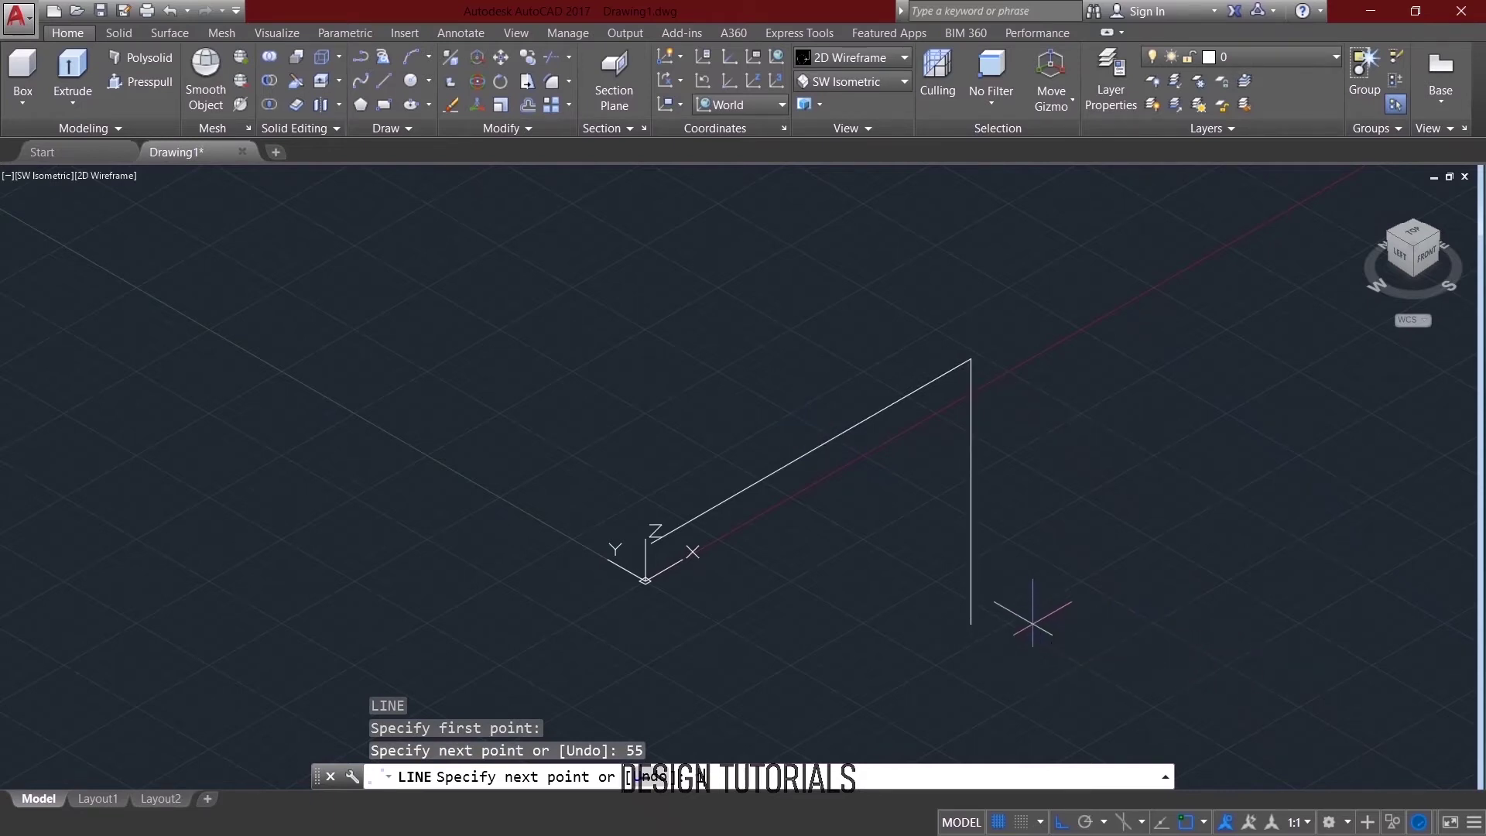
pyautogui.write('2')
pyautogui.press('Return')
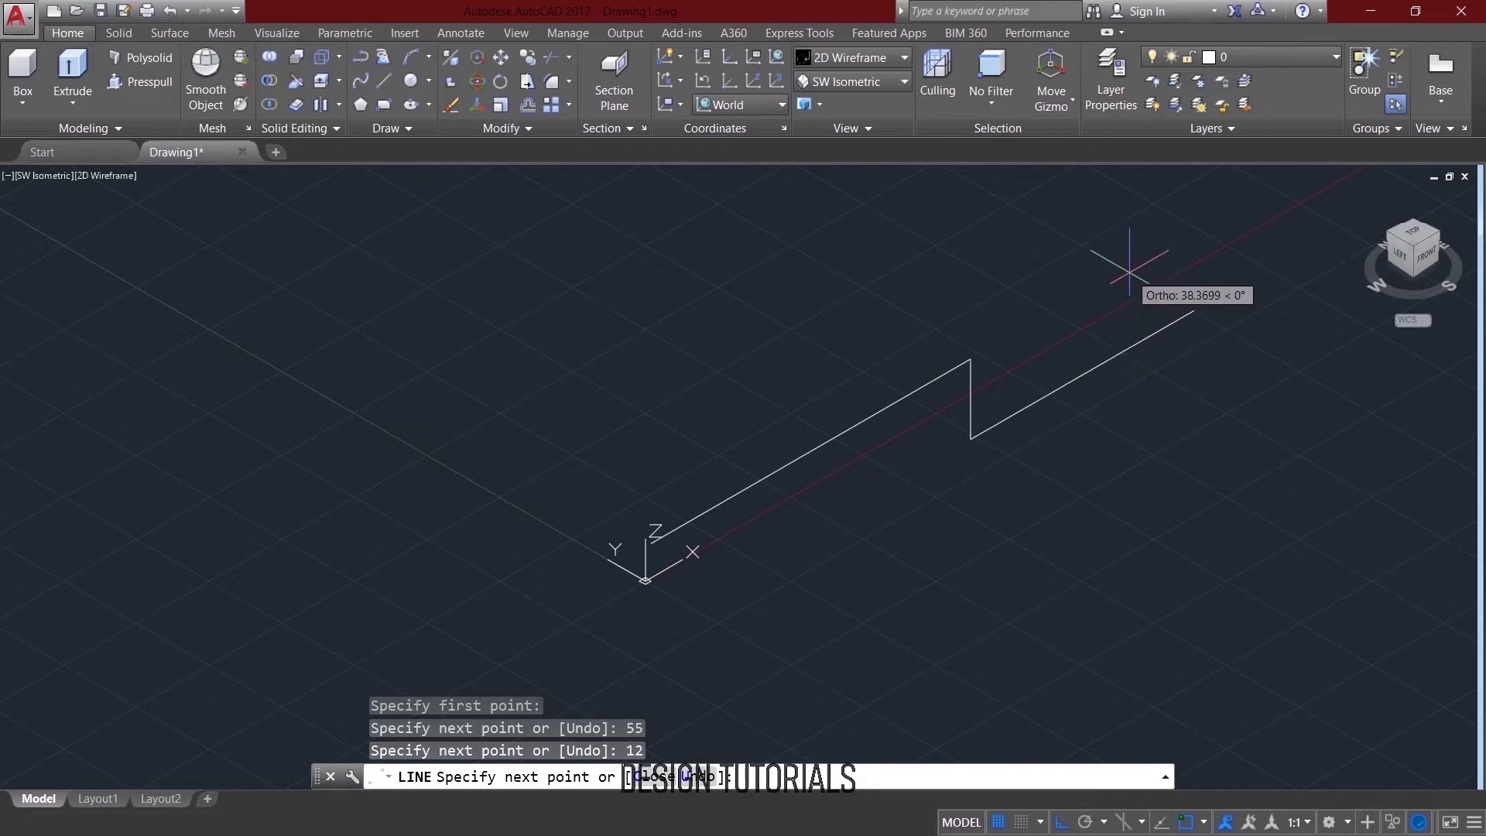
# Continue the profile 20 units along positive X, 30 units up, 75 units back along X and 18 units down to the start point.
pyautogui.write('20')
pyautogui.press('Return')
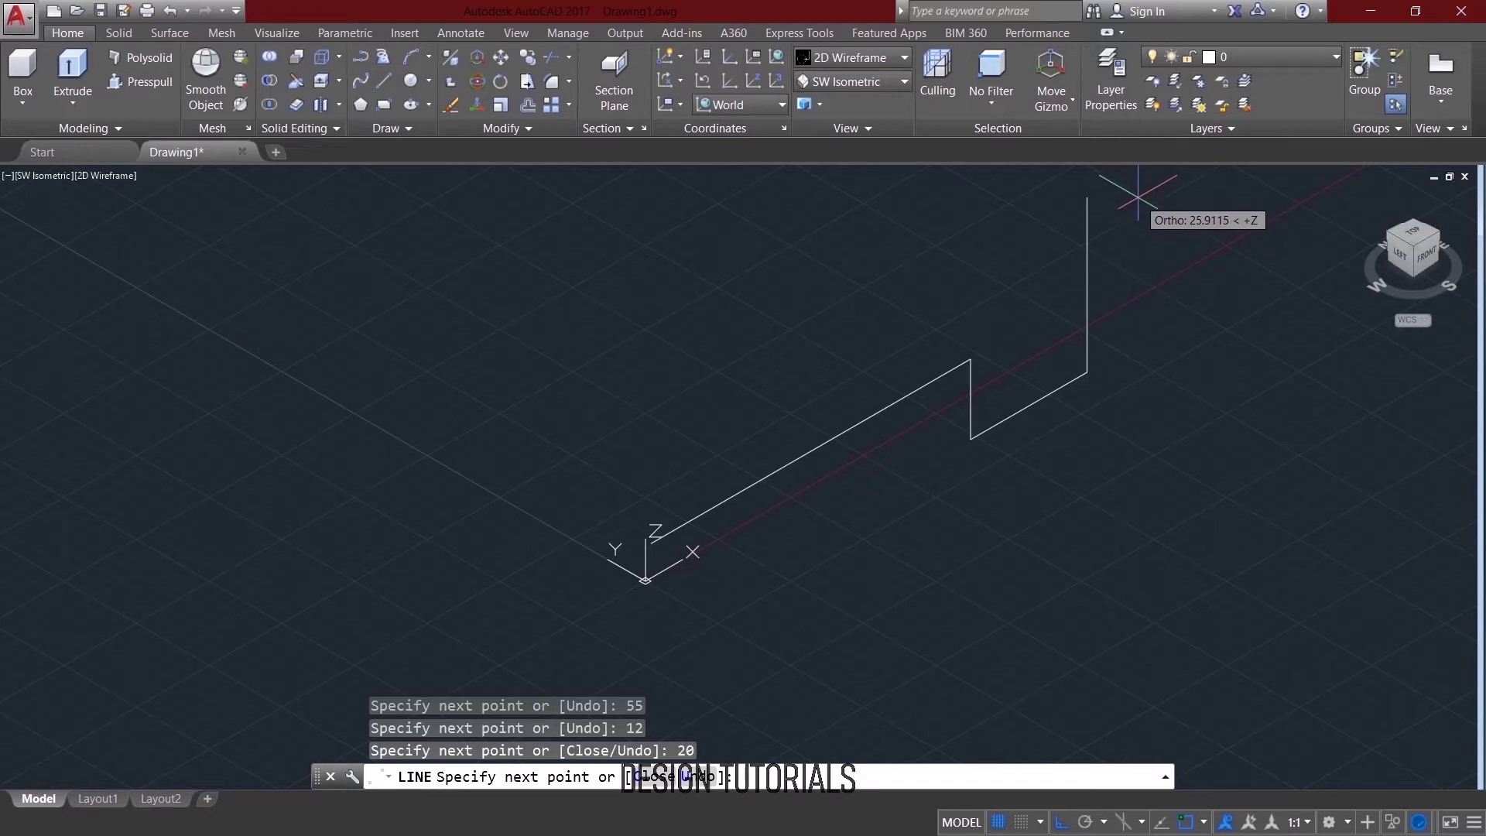
pyautogui.write('30')
pyautogui.press('Return')
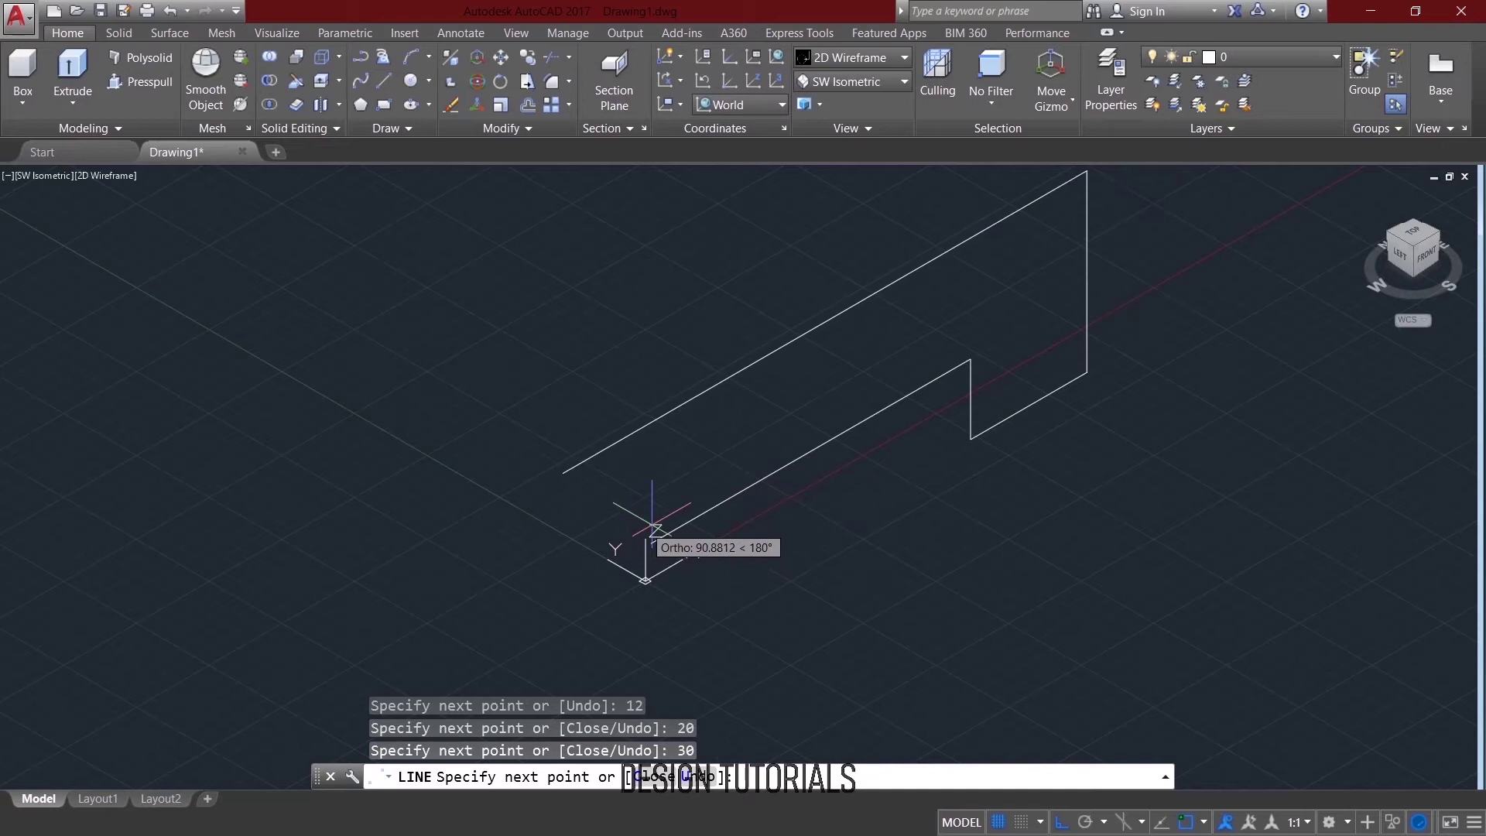
pyautogui.write('75')
pyautogui.press('Return')
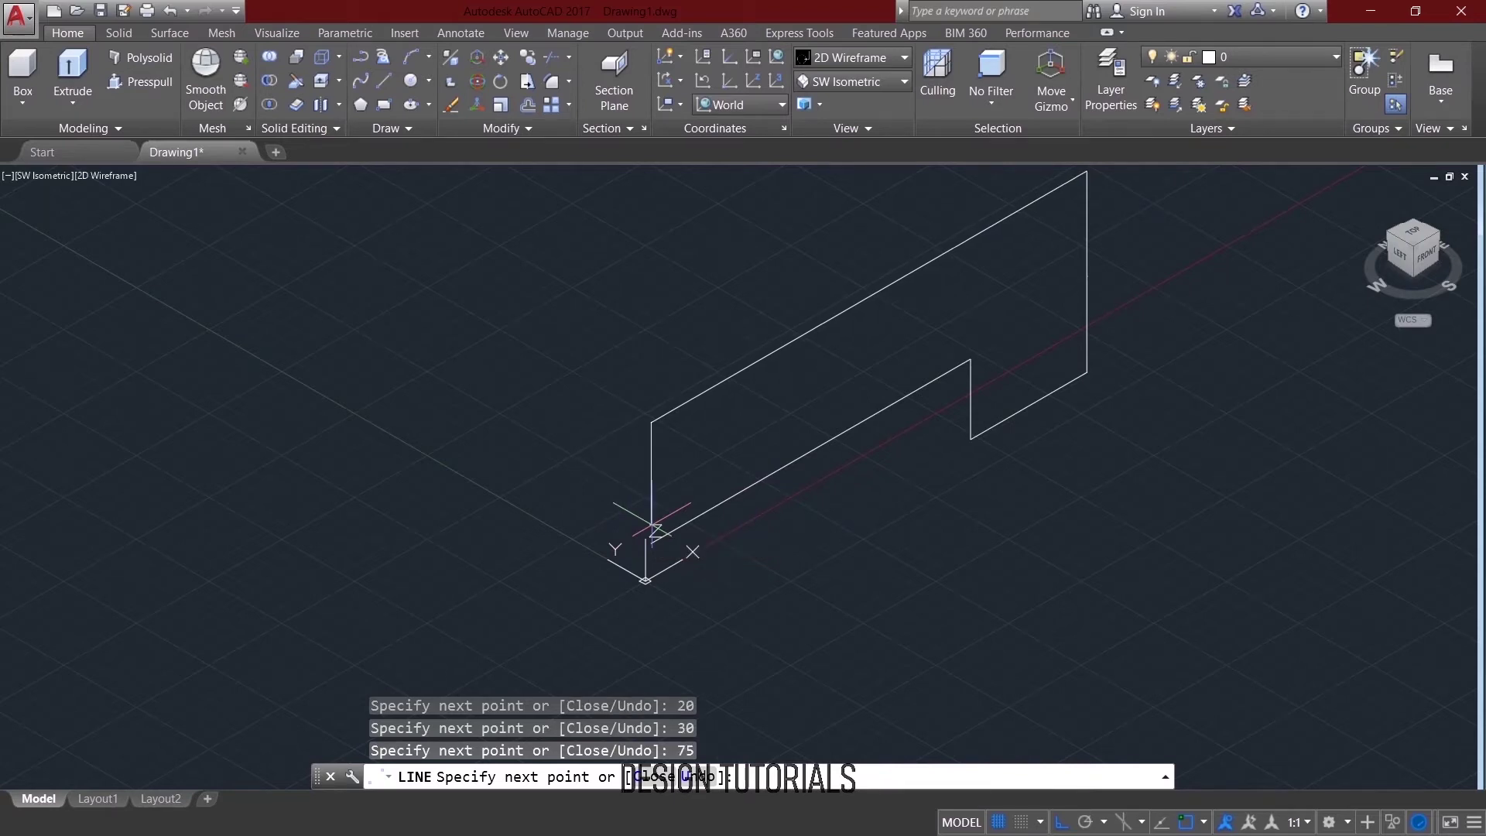
pyautogui.write('18')
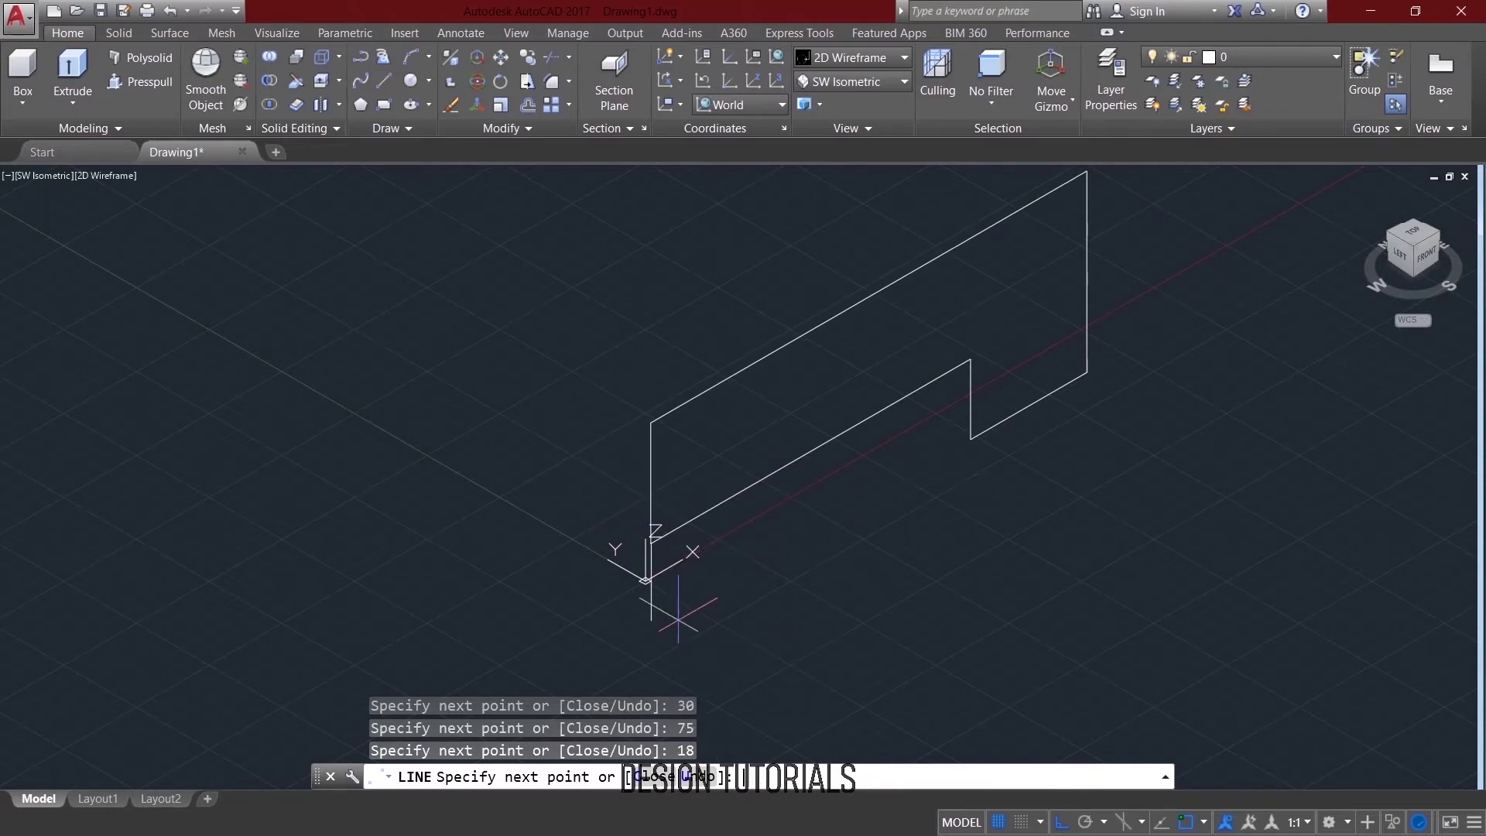
pyautogui.press('Return')
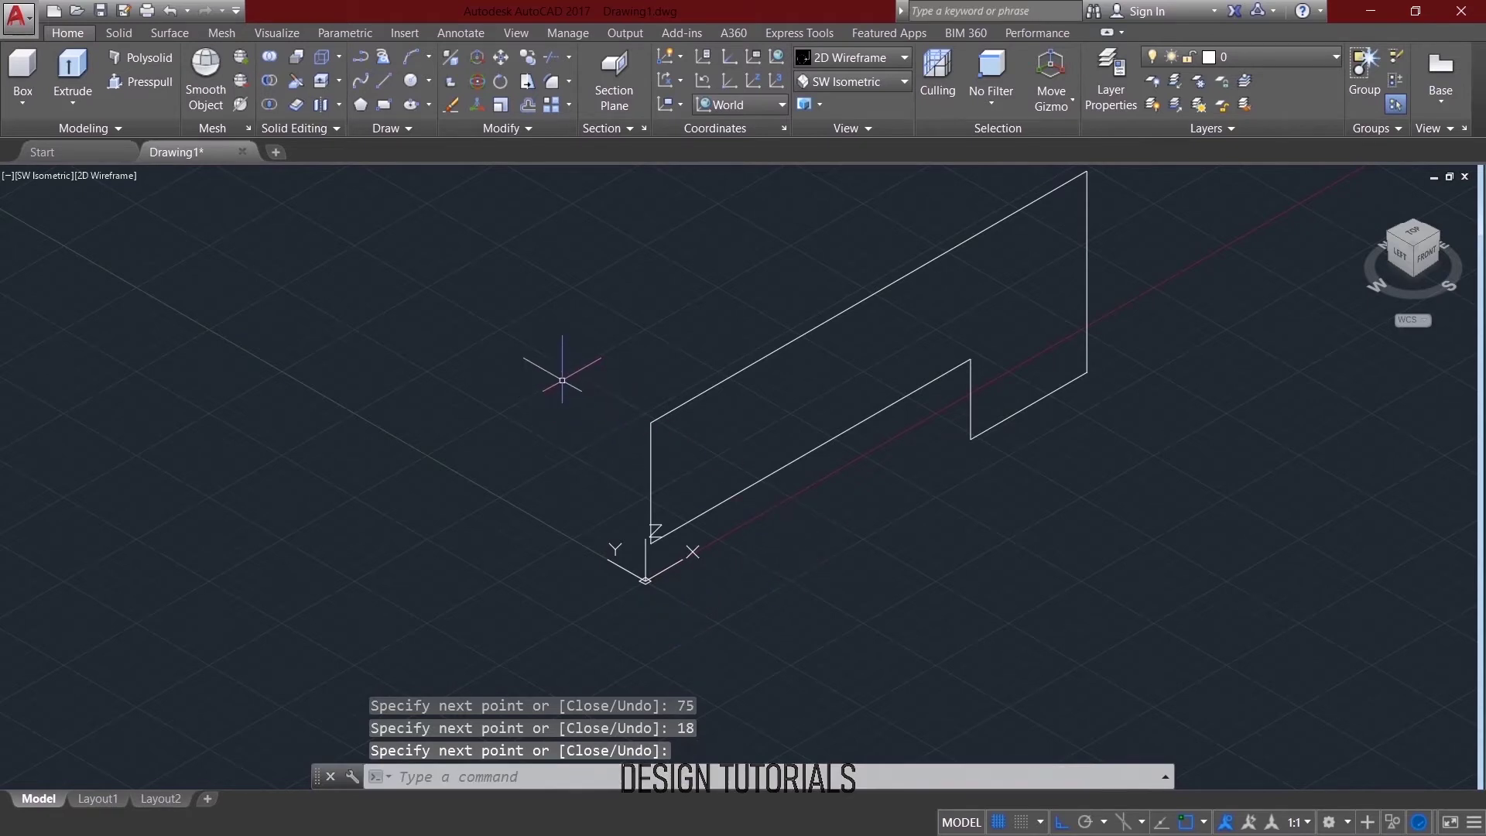
# Join the six lines of the stepped profile into a single polyline.
pyautogui.write('joi')
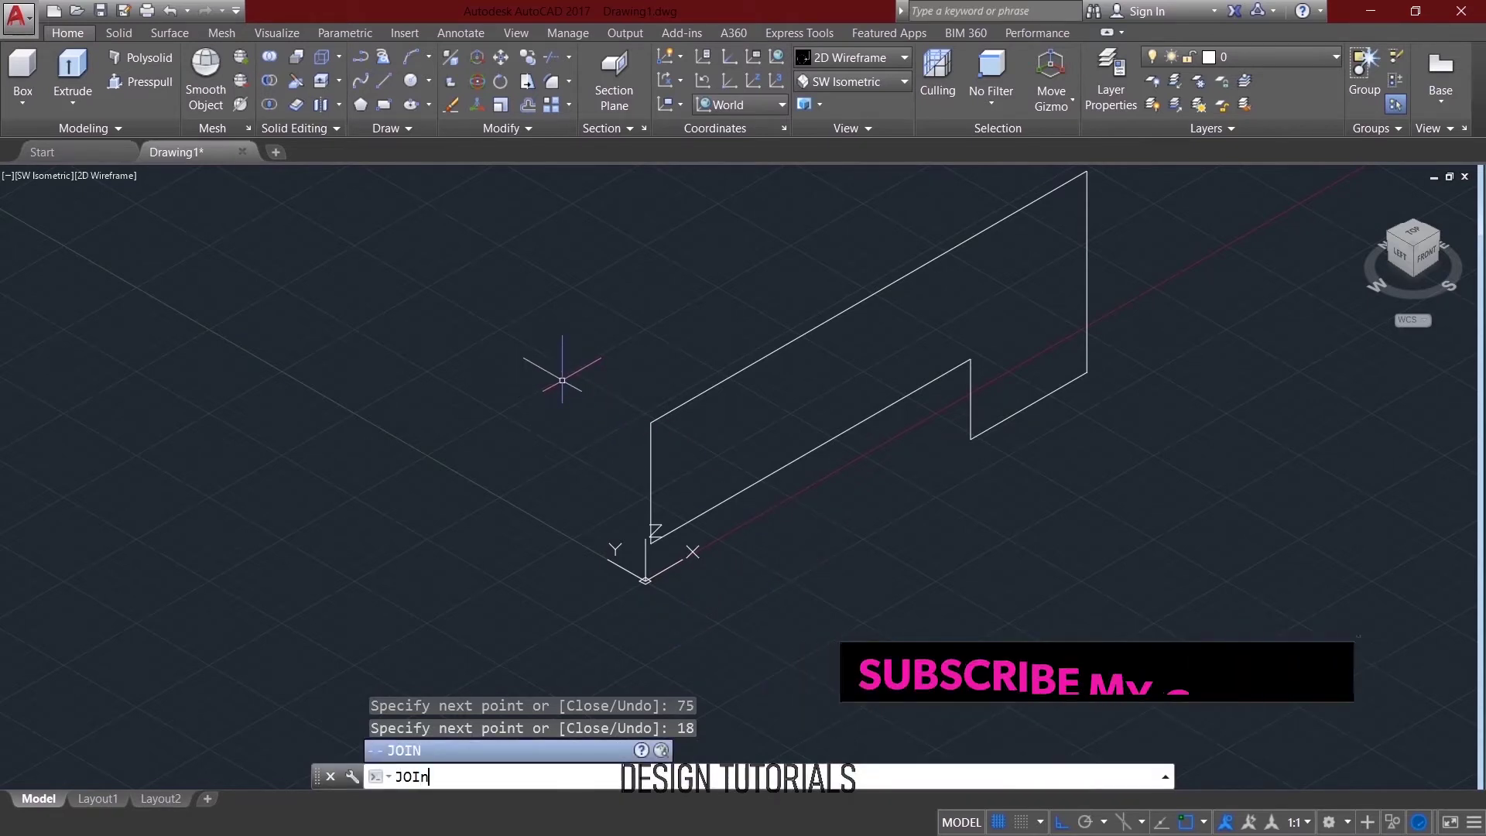
pyautogui.press('Return')
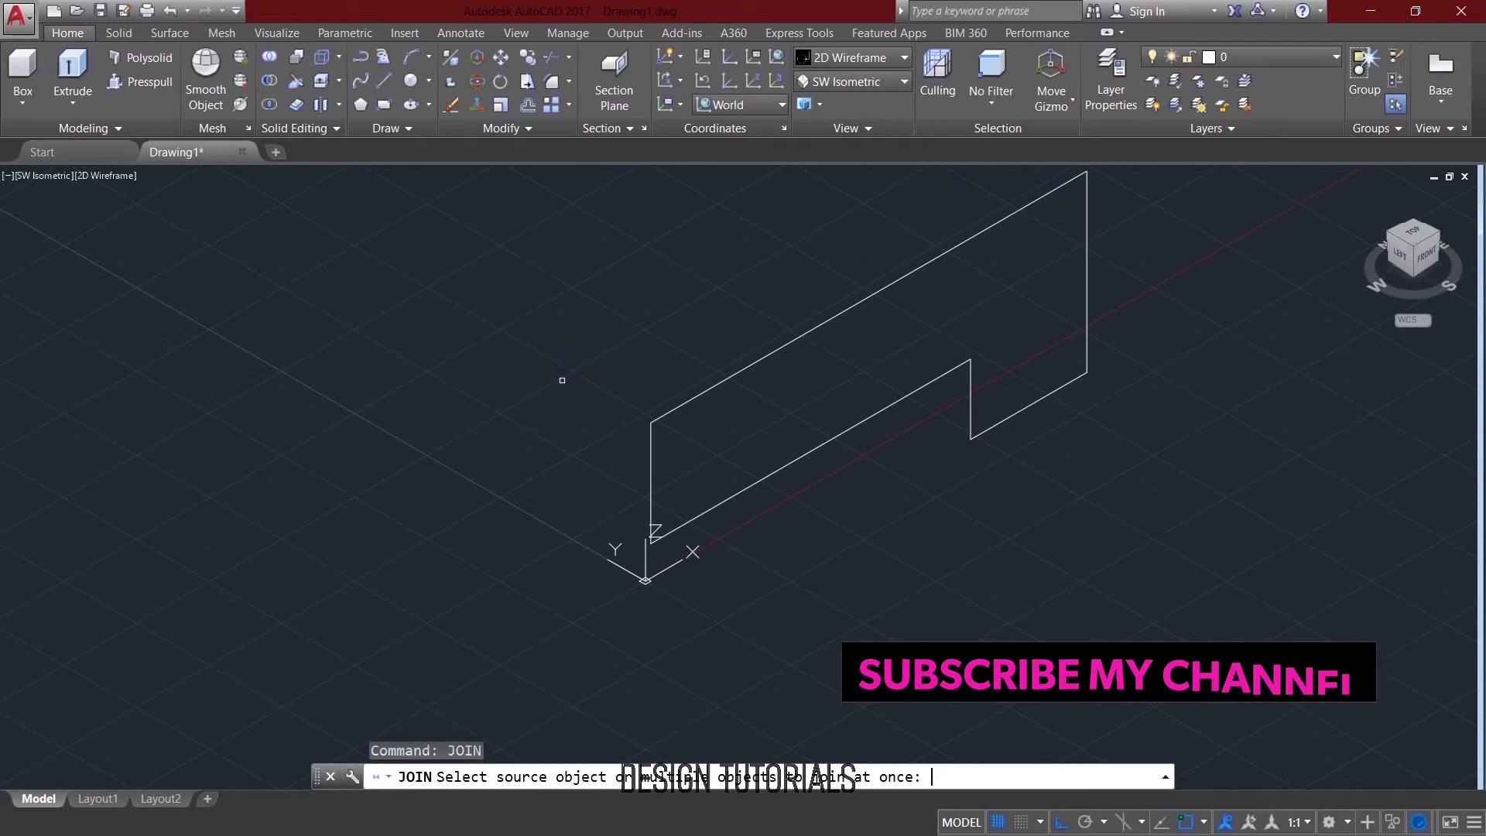
pyautogui.click(772, 476)
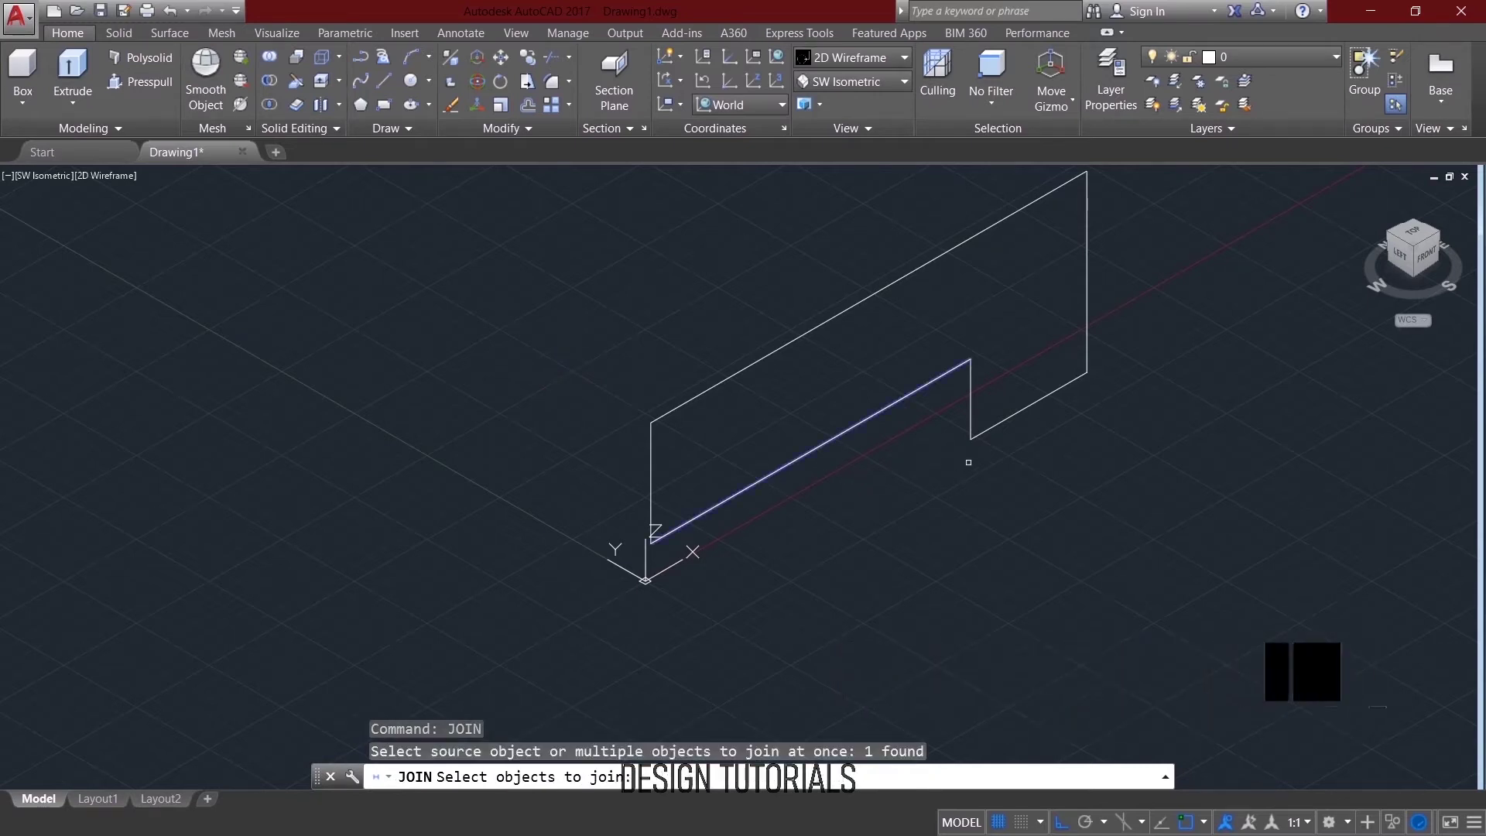
pyautogui.click(970, 429)
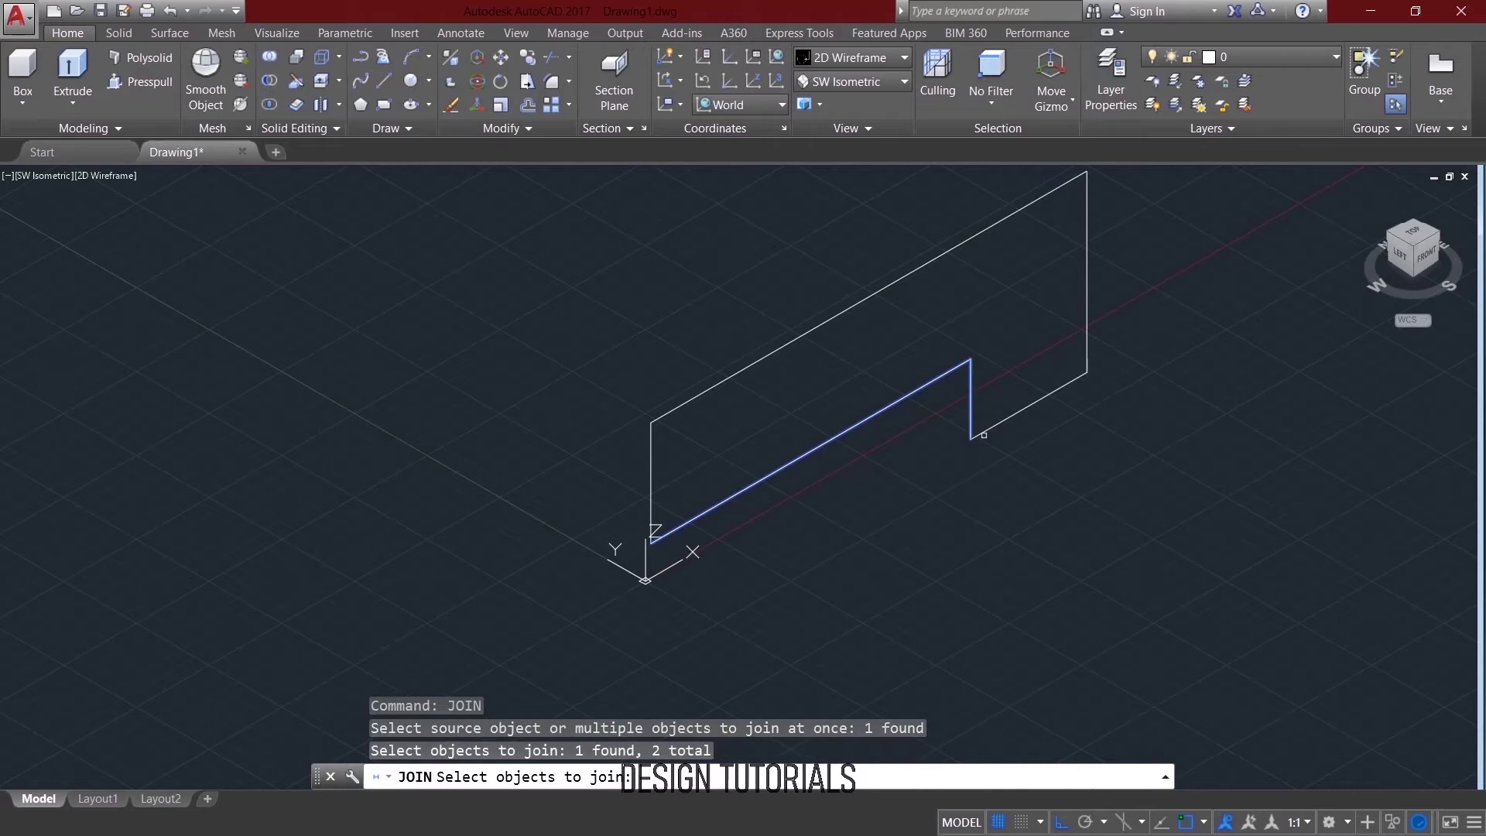
pyautogui.click(1026, 408)
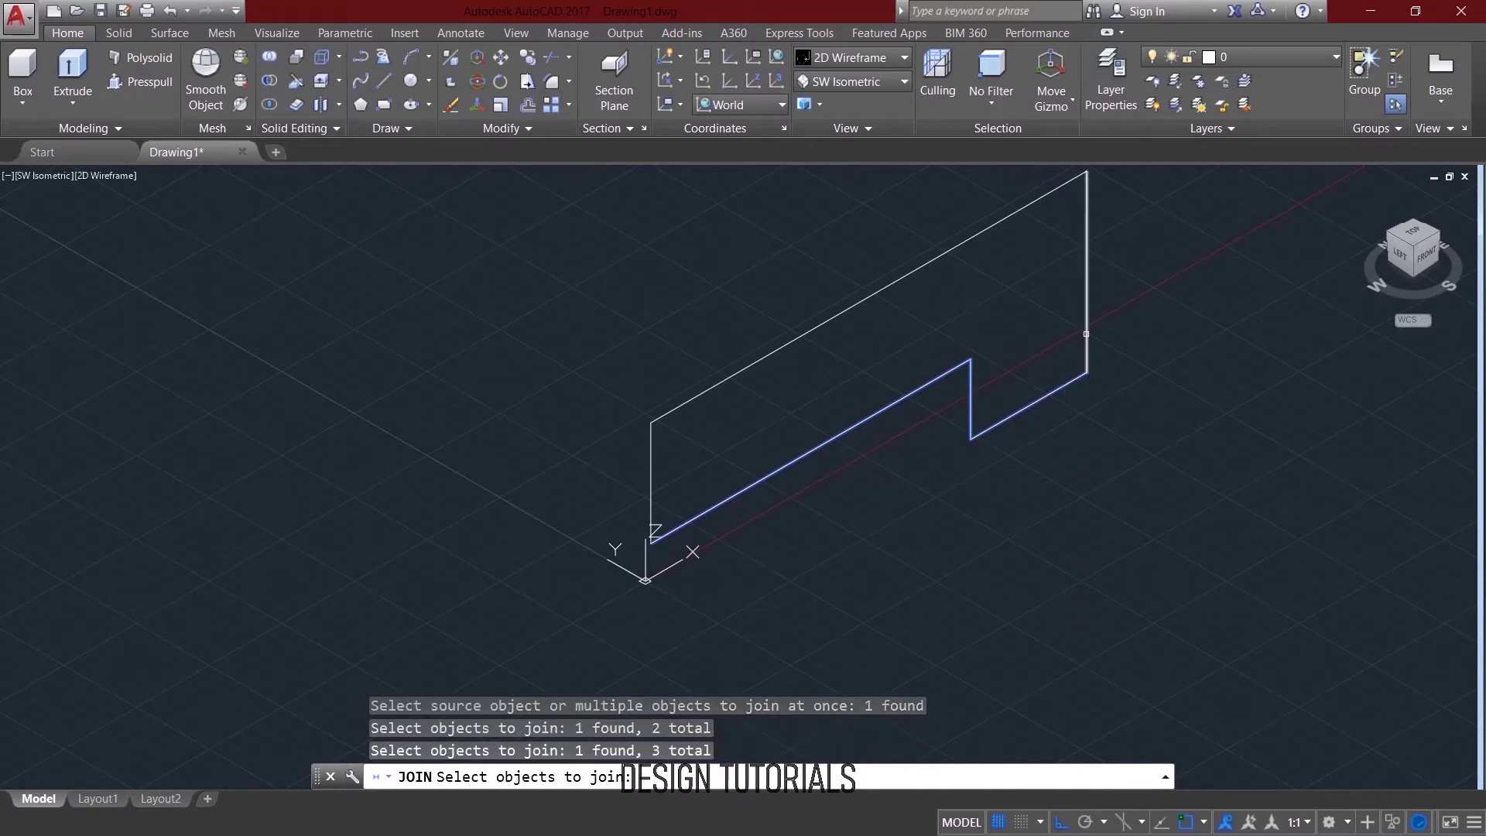
pyautogui.click(1081, 329)
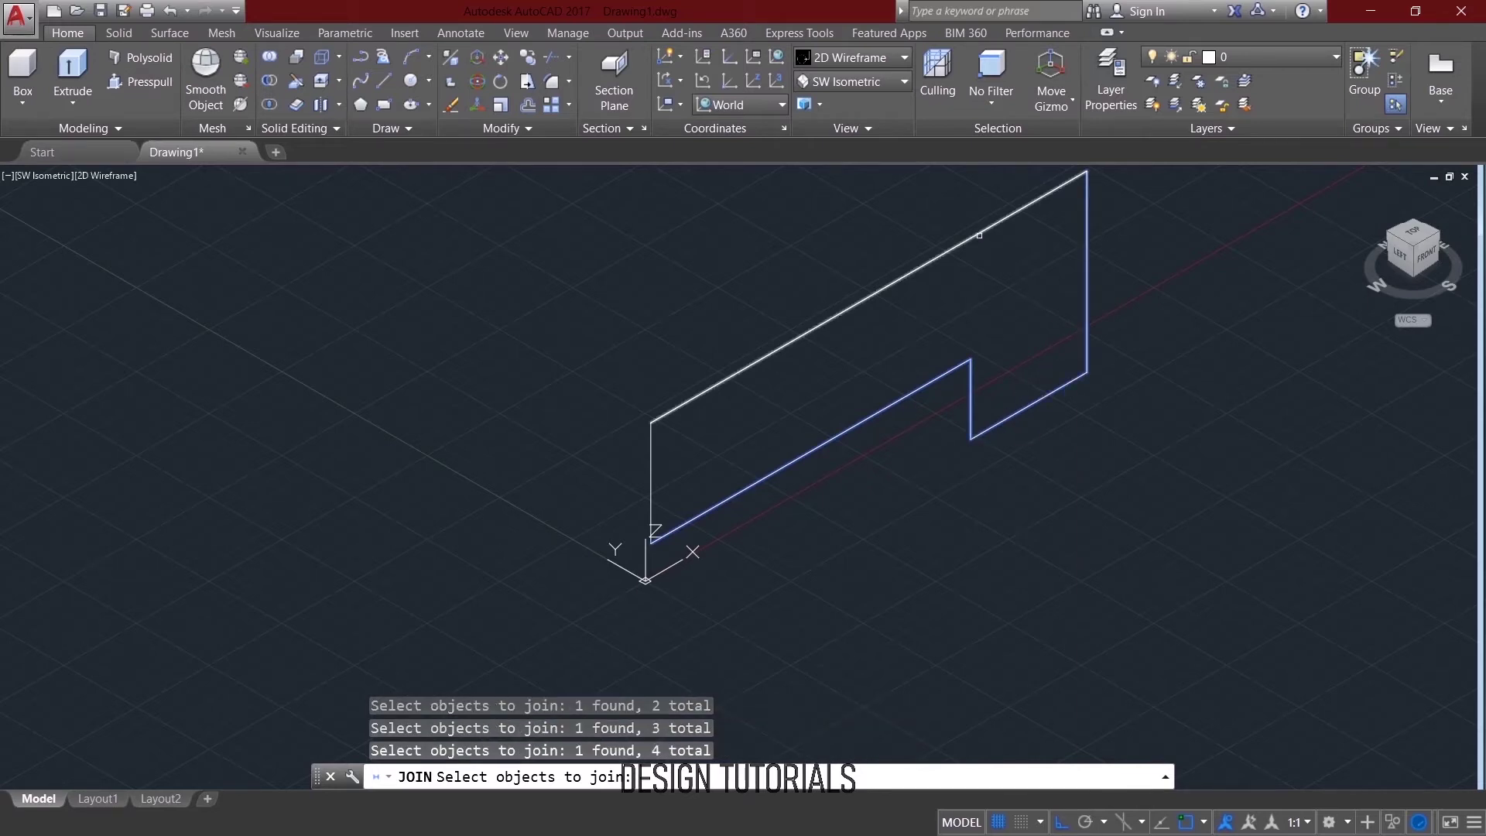
pyautogui.click(977, 235)
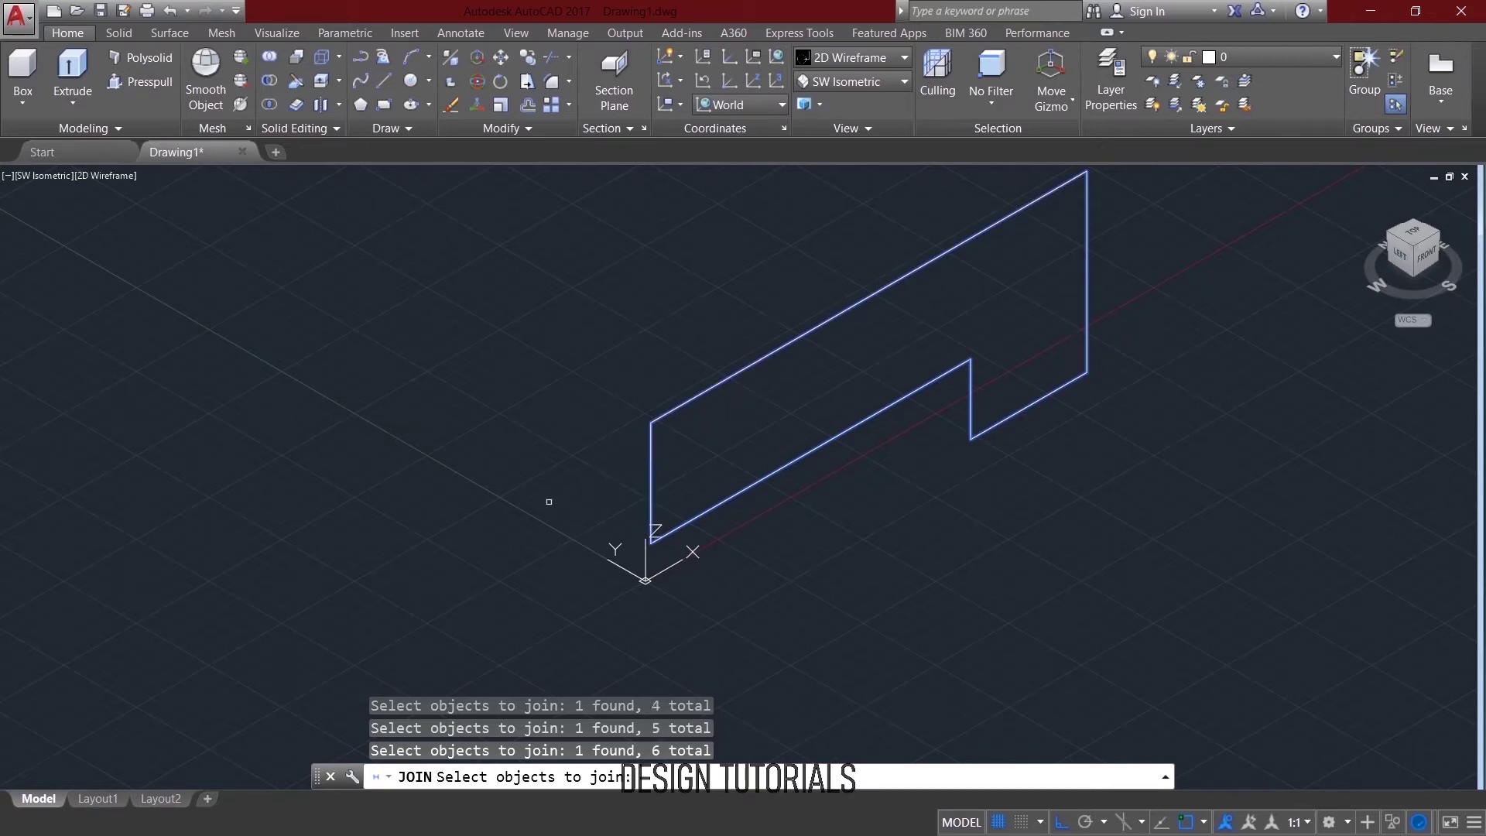
pyautogui.press('Return')
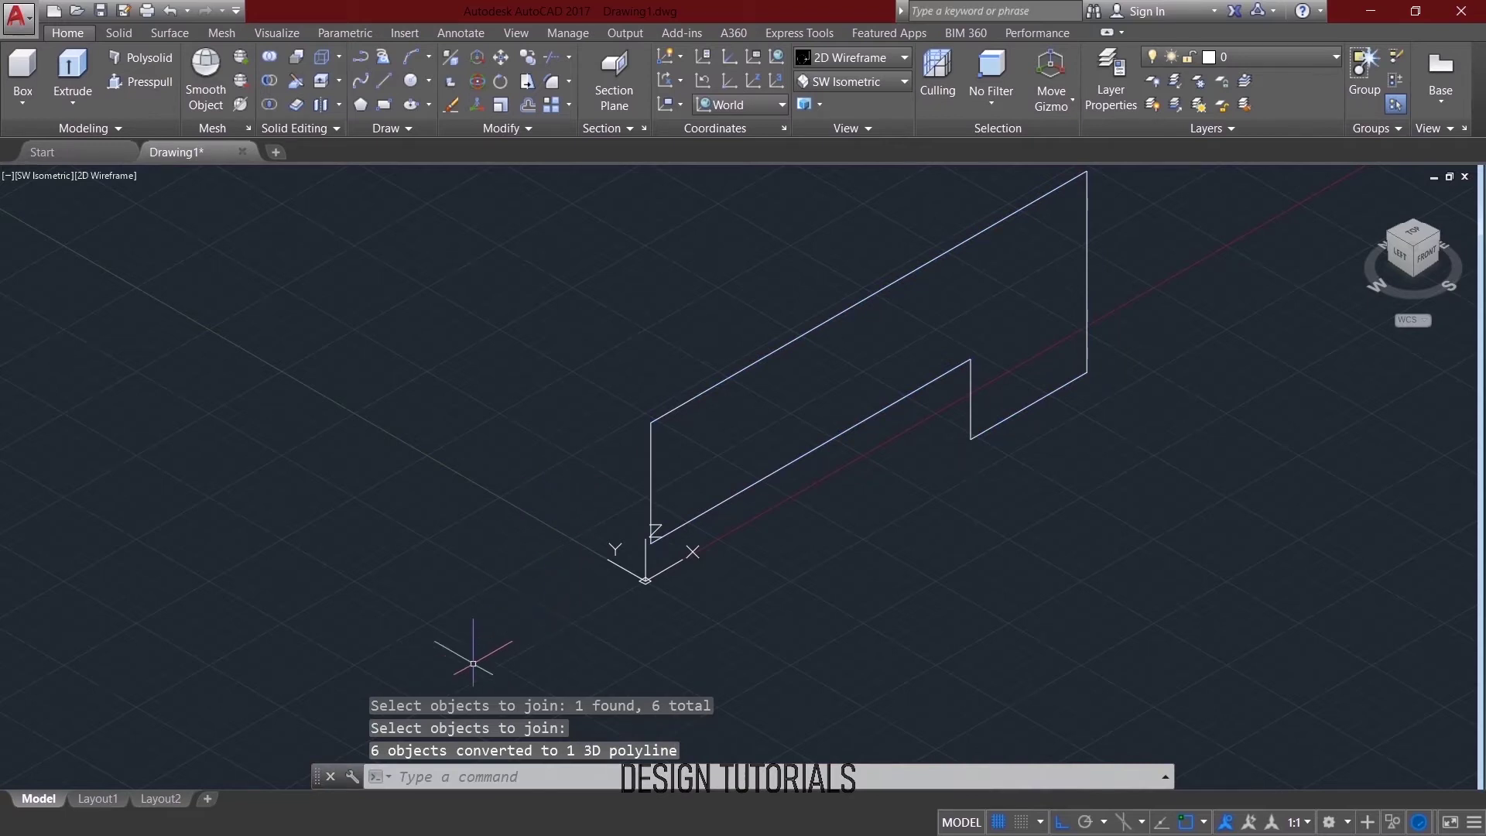
# Presspull the stepped profile 60 units toward positive Y to form a solid block.
pyautogui.scroll(-2, 433, 488)
pyautogui.click(139, 81)
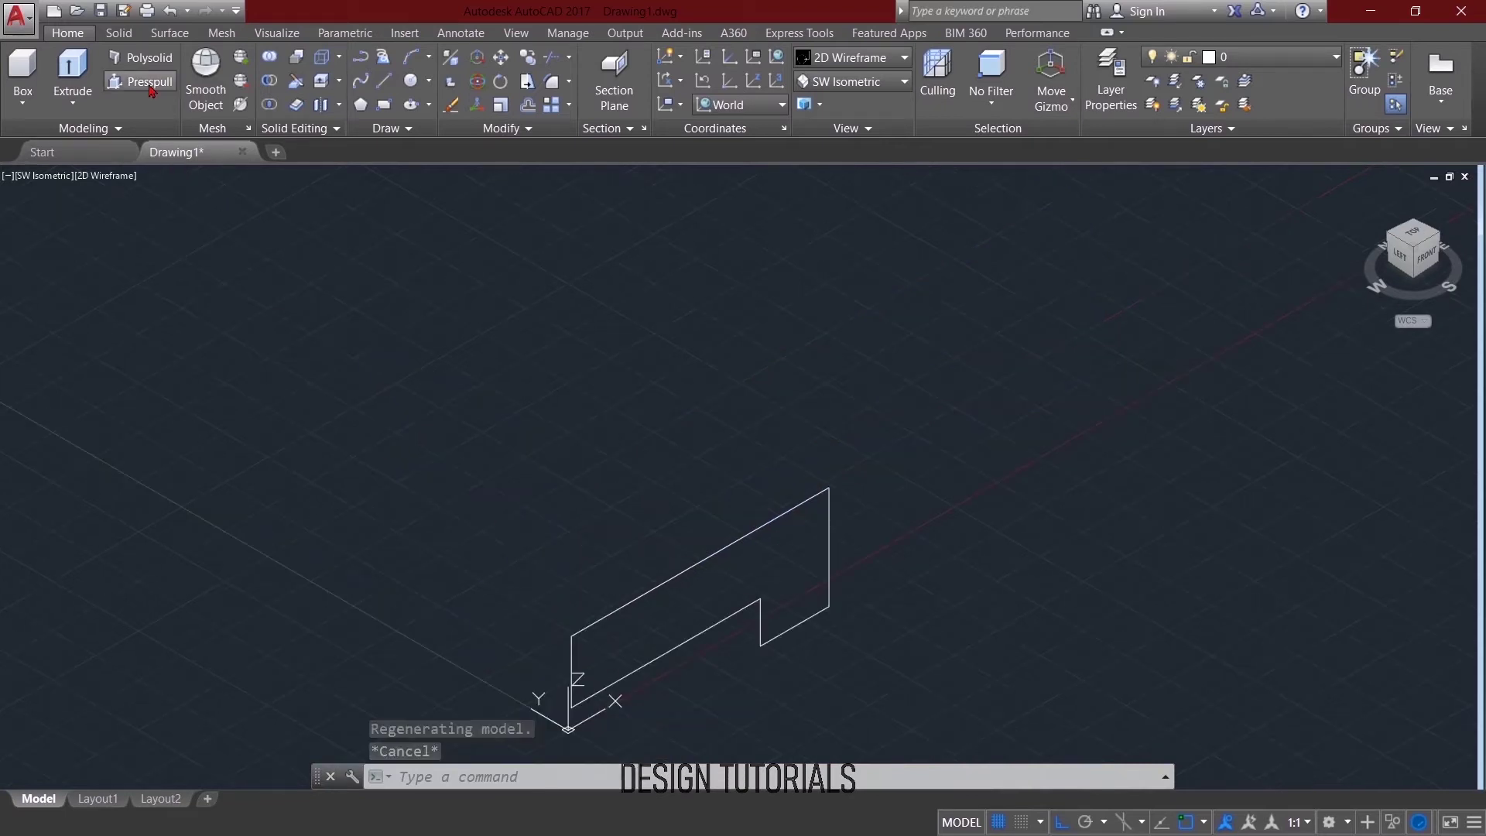
pyautogui.click(651, 596)
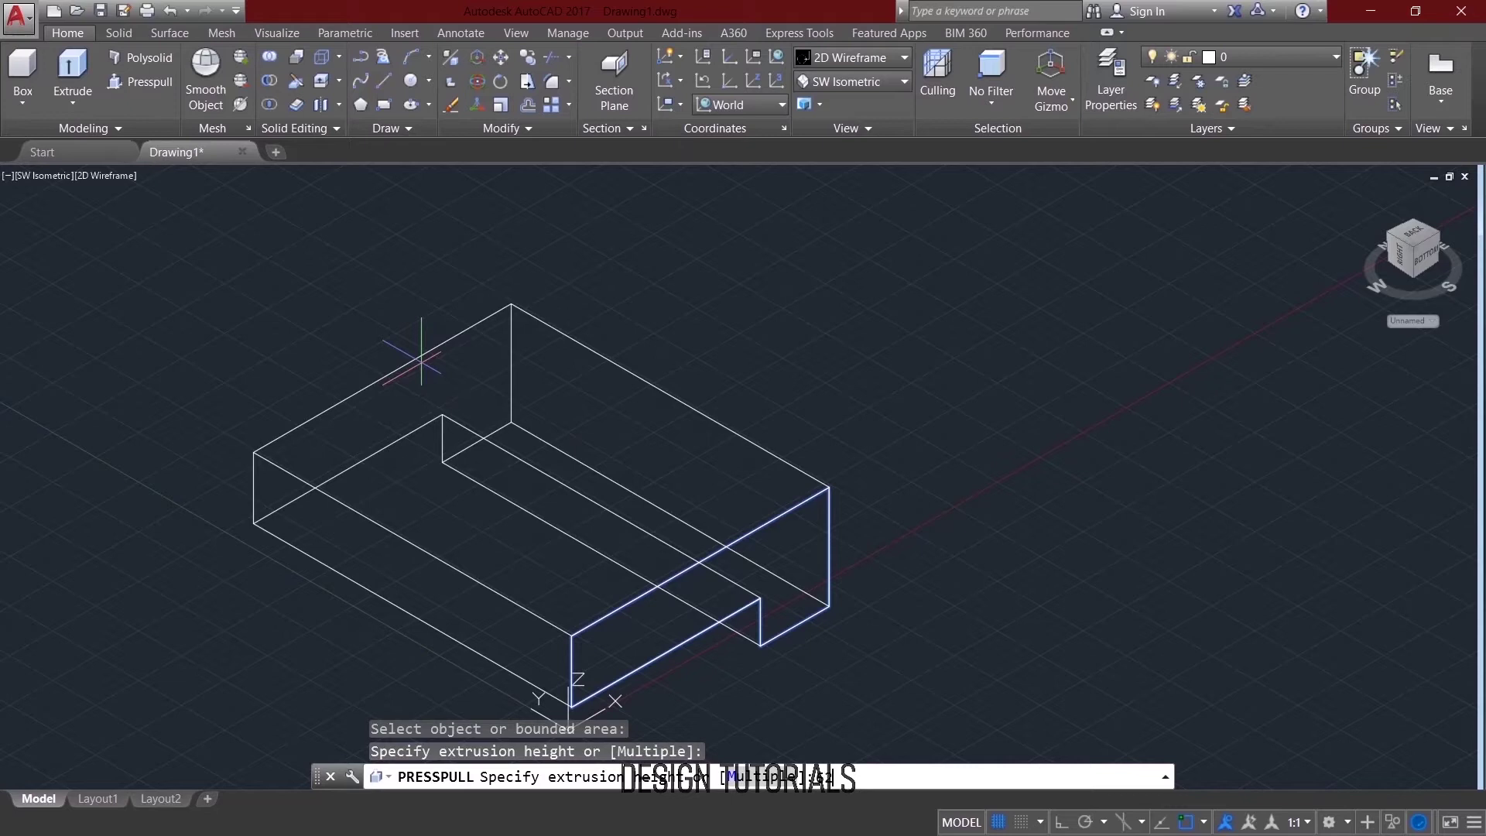
pyautogui.write('60')
pyautogui.press('Return')
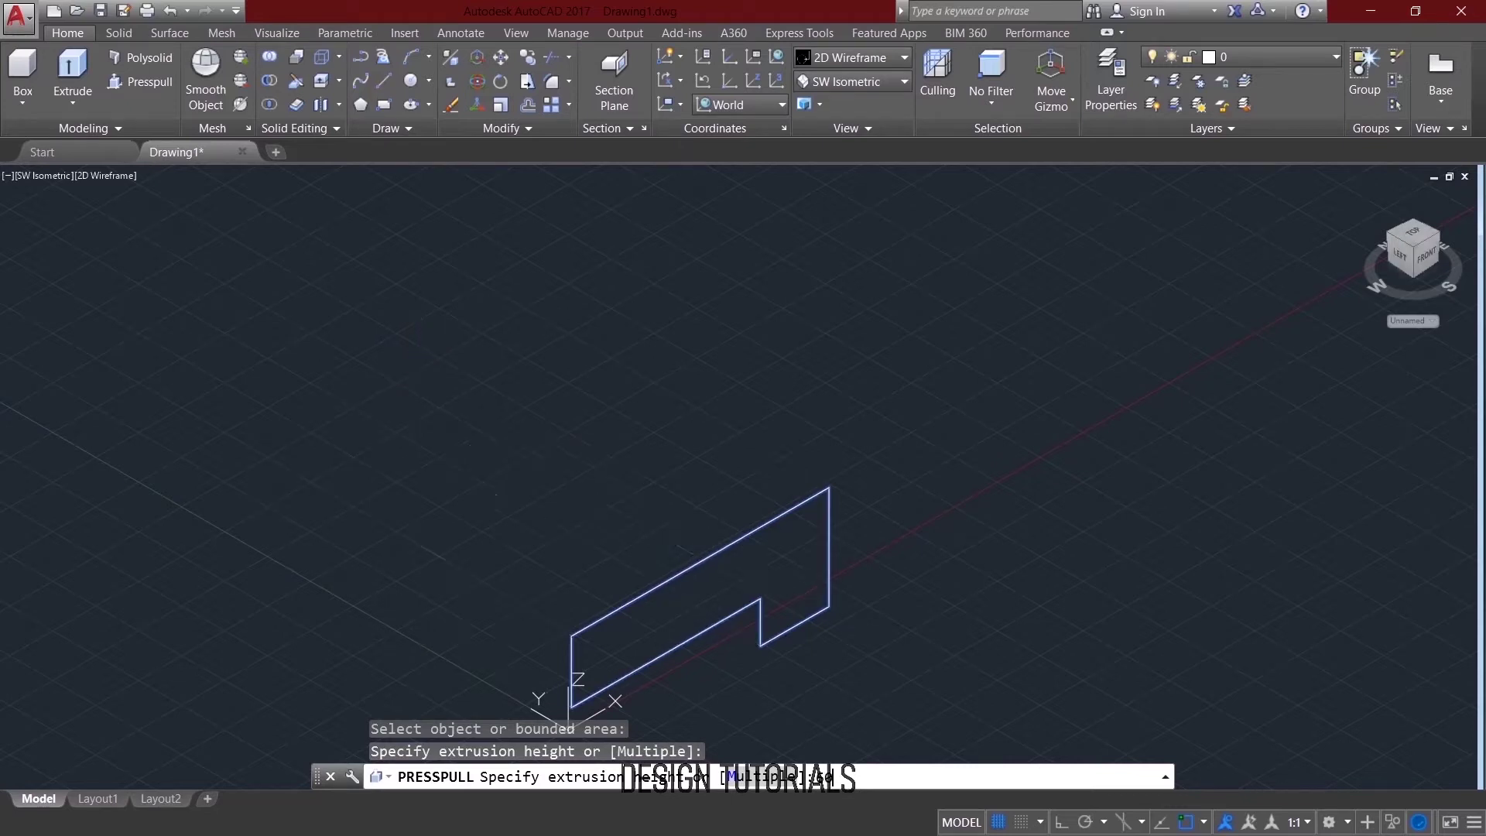
pyautogui.press('Return')
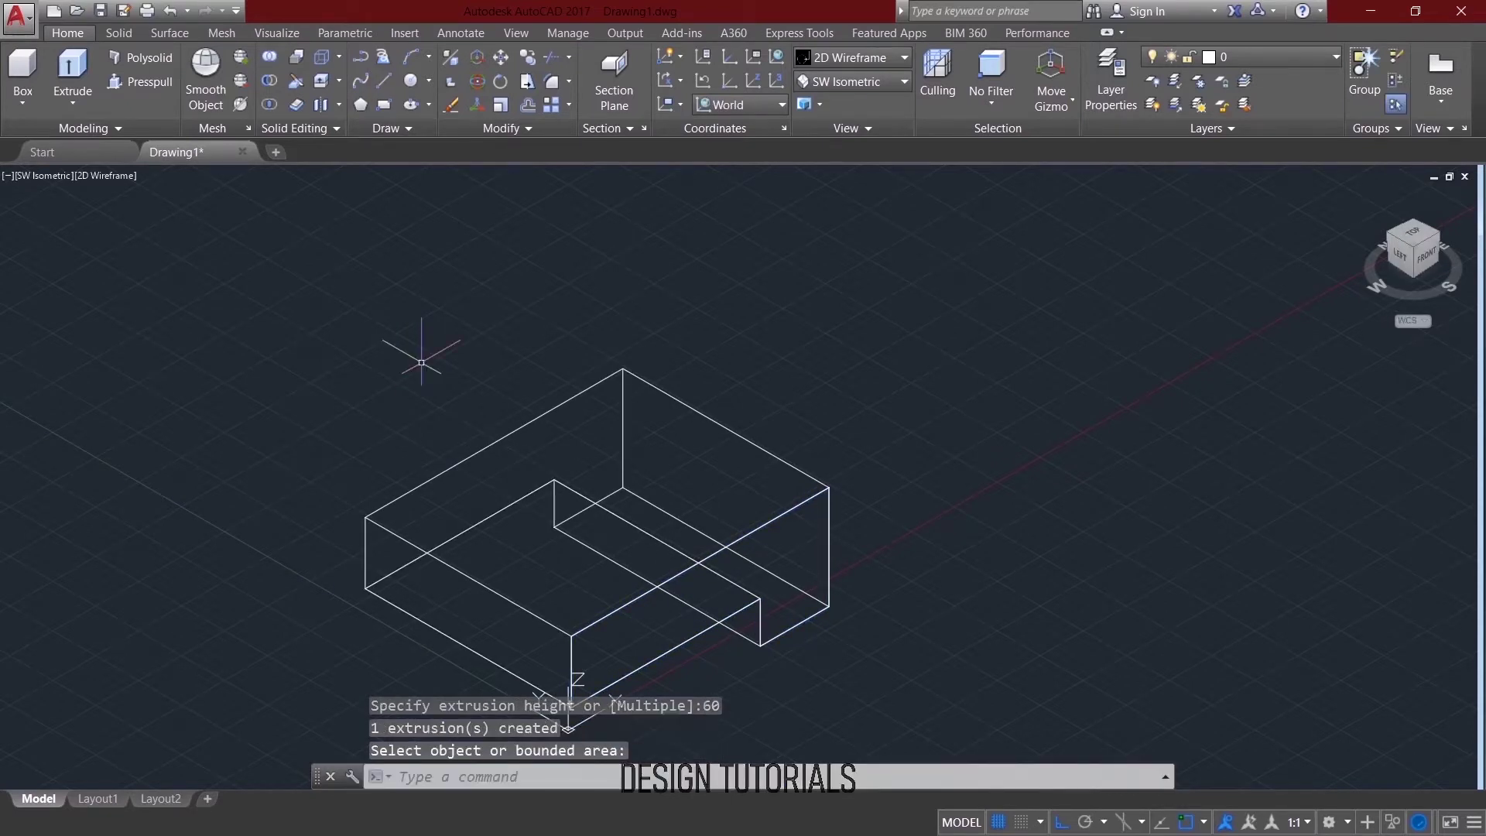
# Start a line at the block's upper corner with minimum X and maximum Y, running 140 units along positive X.
pyautogui.moveTo(475, 335)
pyautogui.mouseDown(button='middle')
pyautogui.moveTo(461, 351)
pyautogui.moveTo(475, 364)
pyautogui.mouseUp(button='middle')
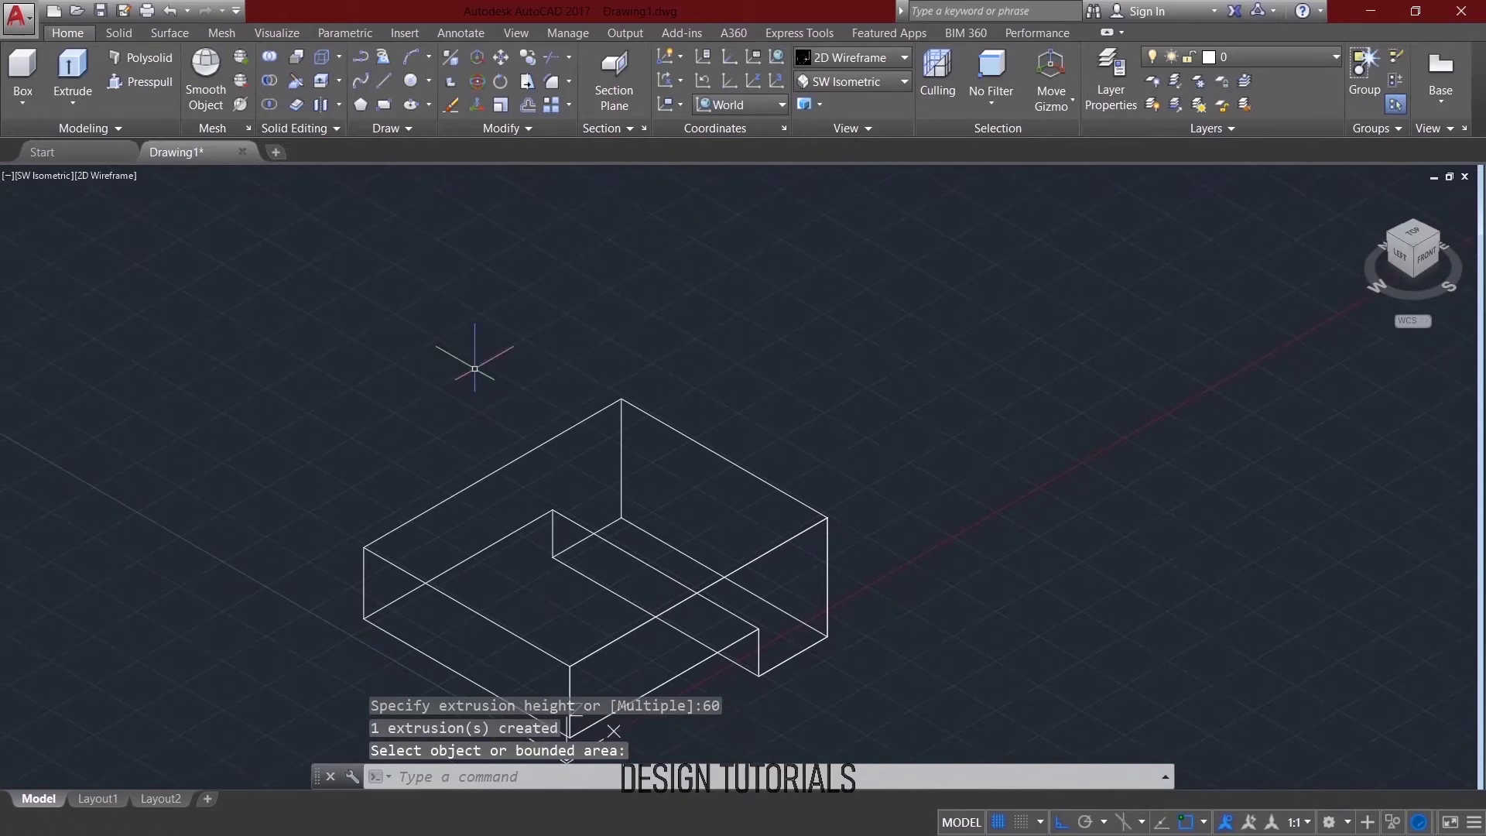
pyautogui.write('L')
pyautogui.press('Return')
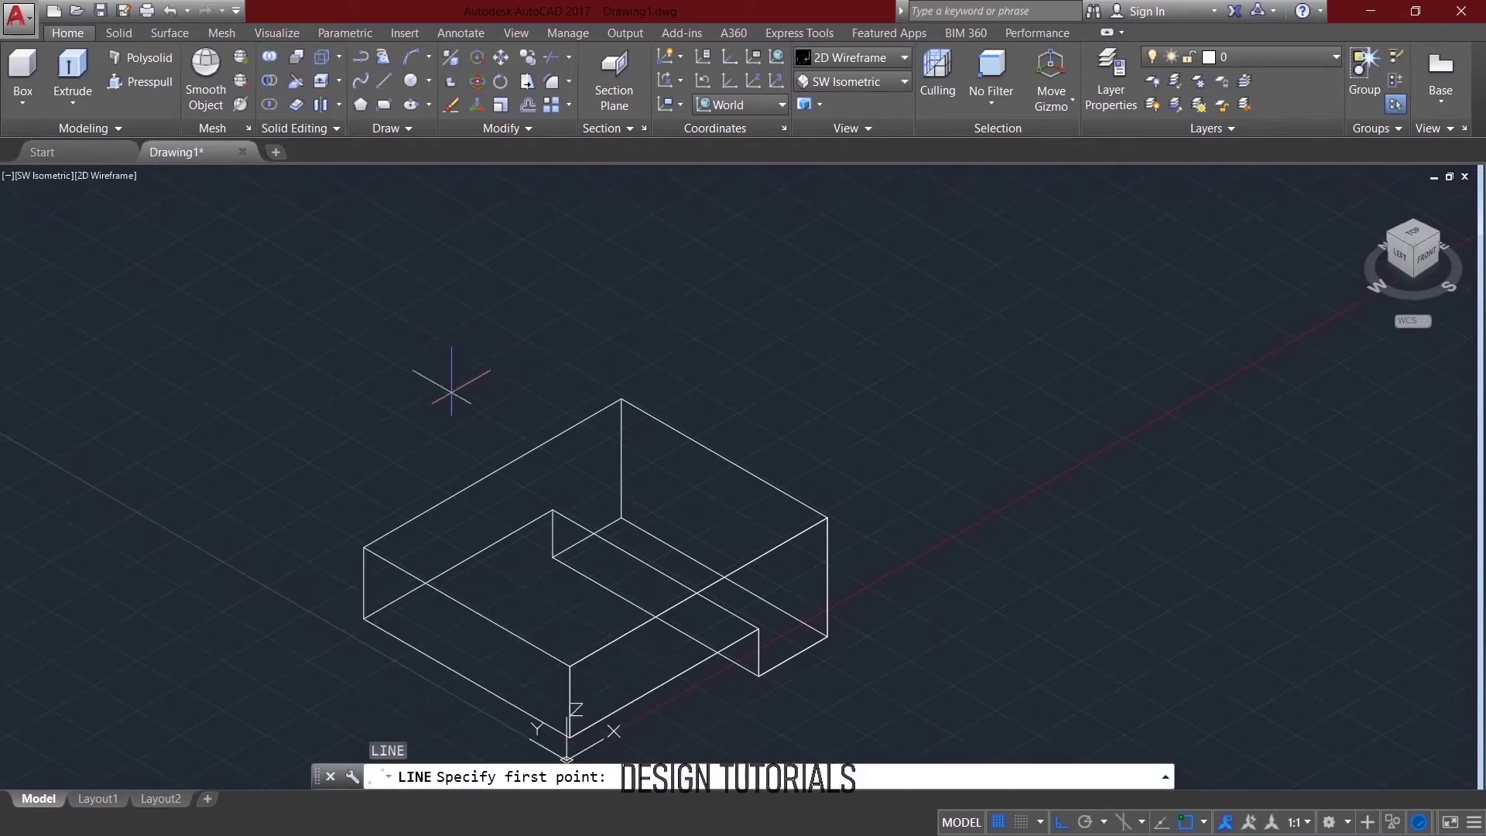
pyautogui.click(363, 548)
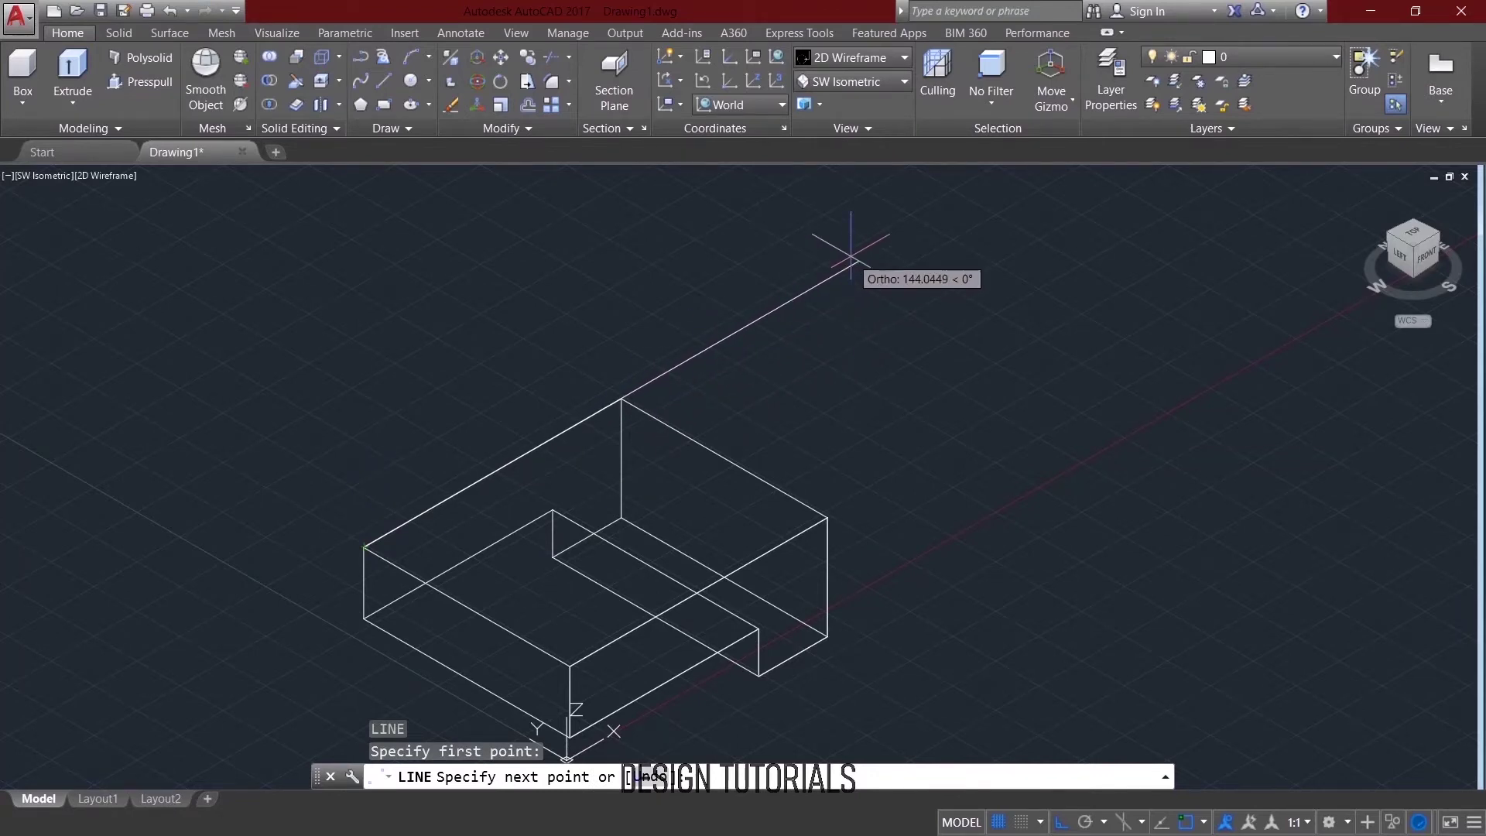
pyautogui.write('140')
pyautogui.press('Return')
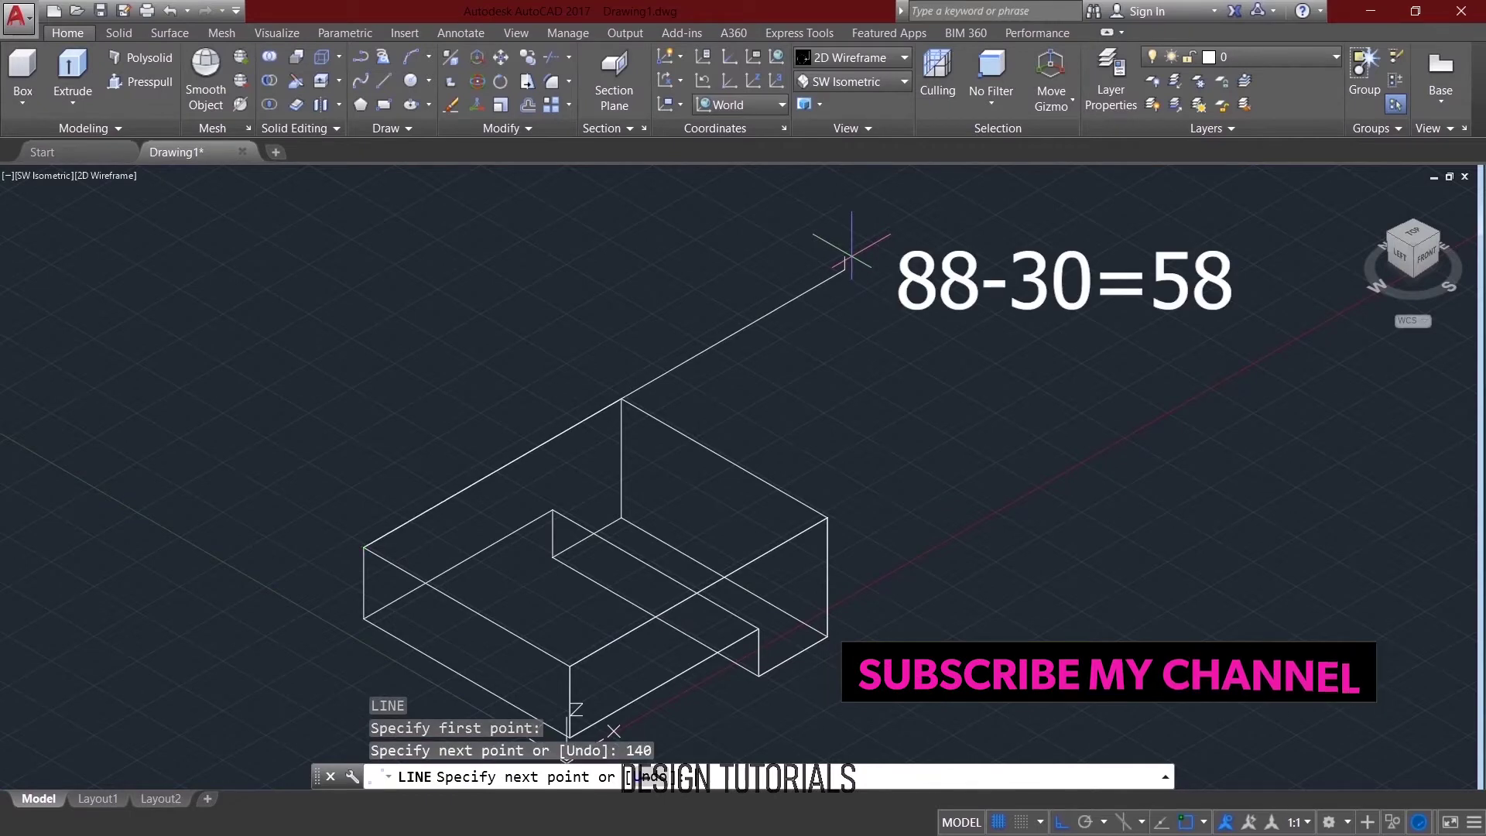
# Continue the line 58 units straight up from the end of the 140-unit segment and finish it there.
pyautogui.moveTo(856, 250); pyautogui.dragTo(865, 332, button='middle')
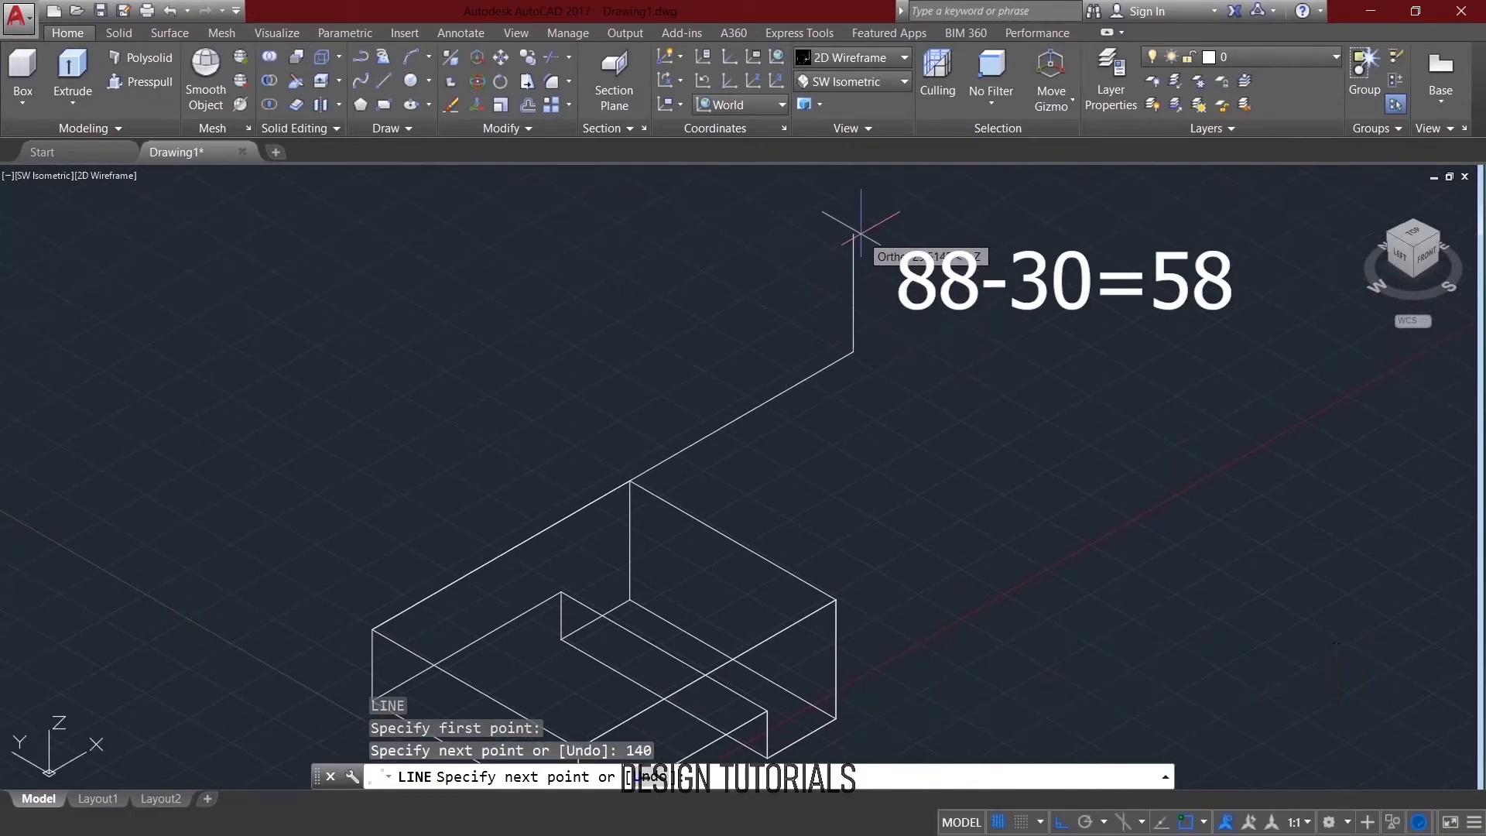
pyautogui.write('58')
pyautogui.press('Return')
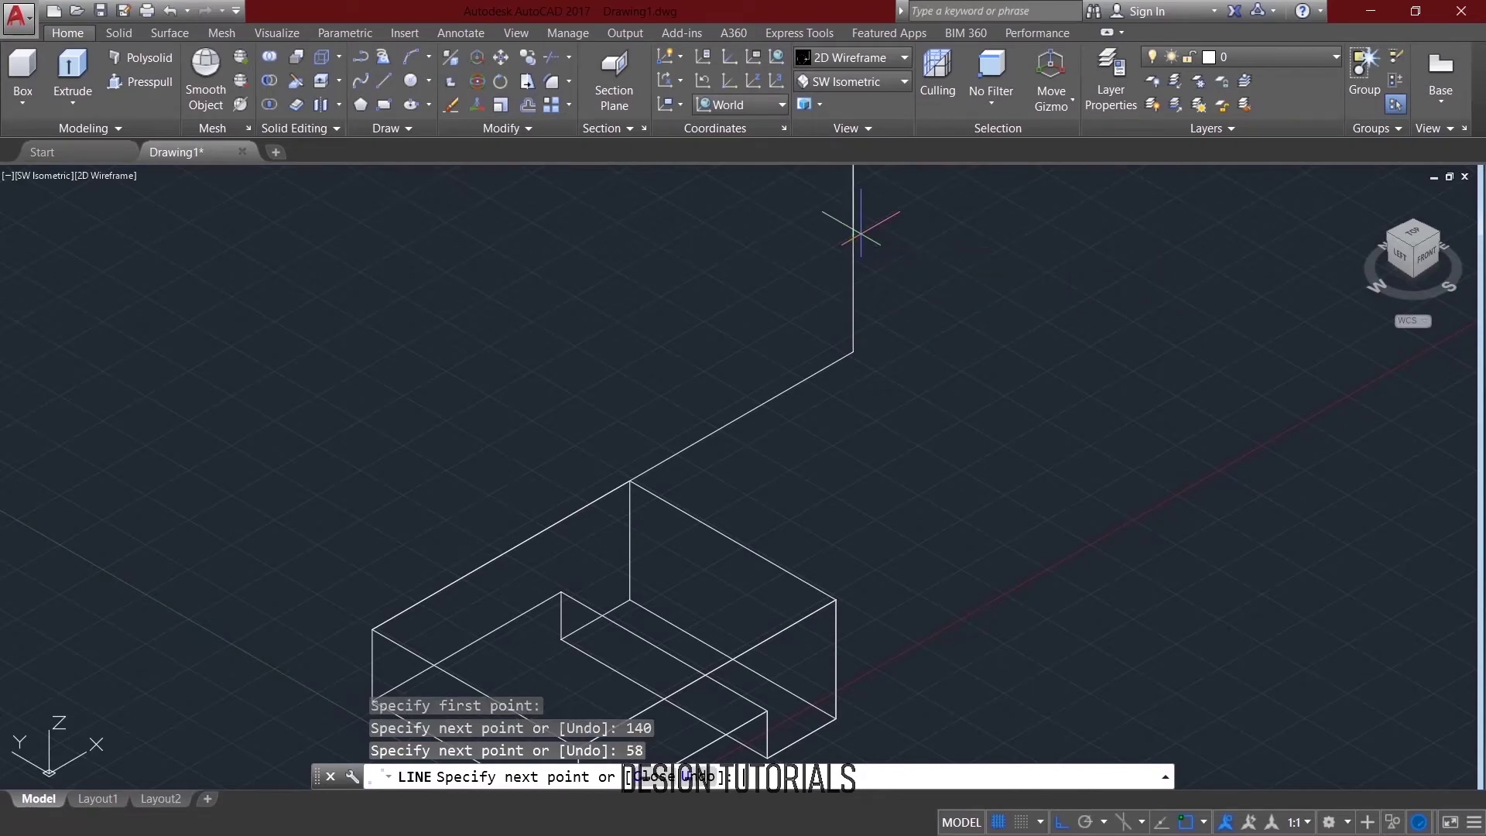
pyautogui.scroll(-4, 857, 318)
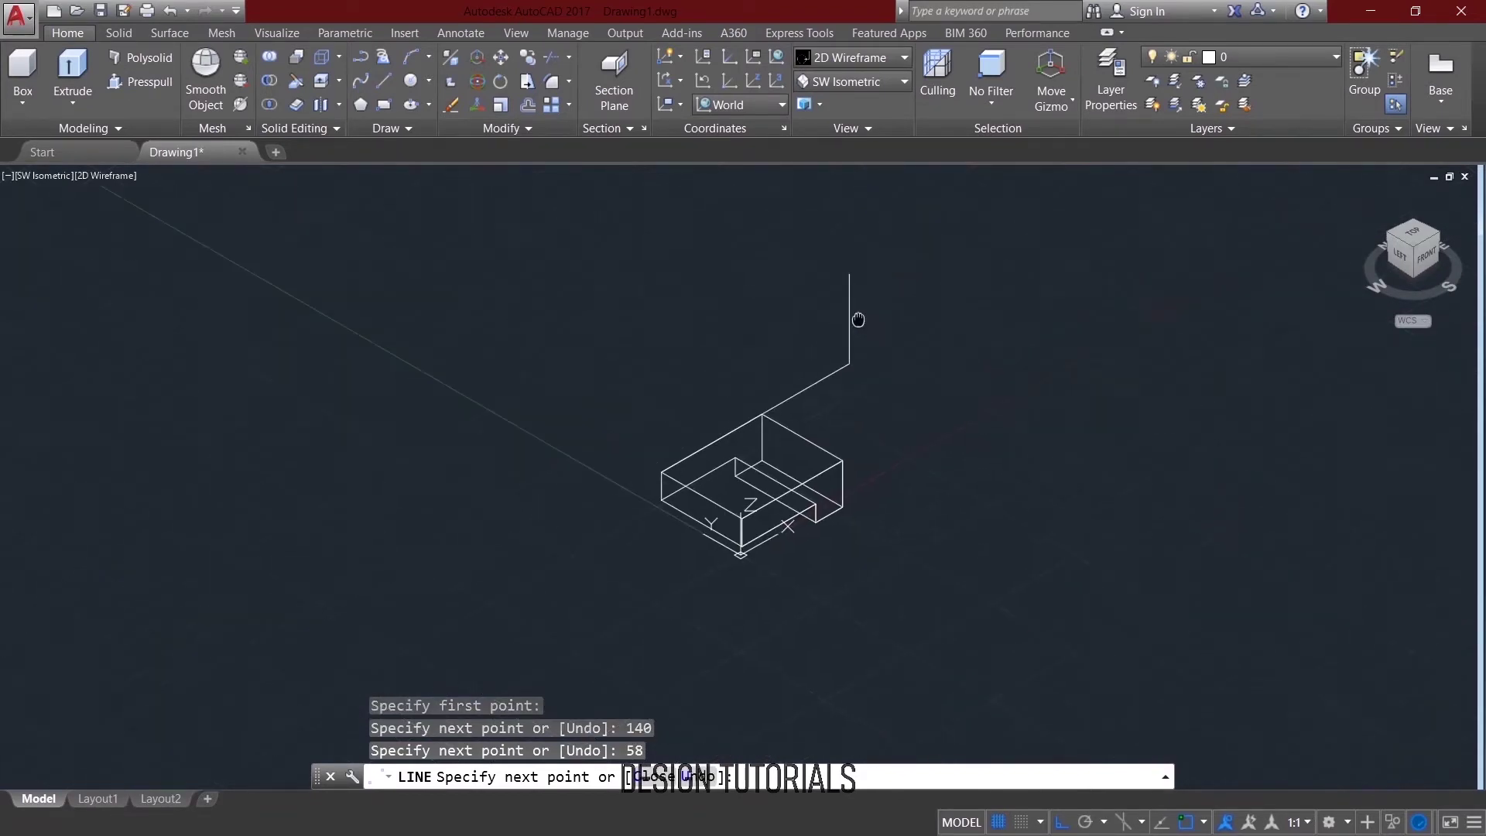
pyautogui.rightClick(899, 388)
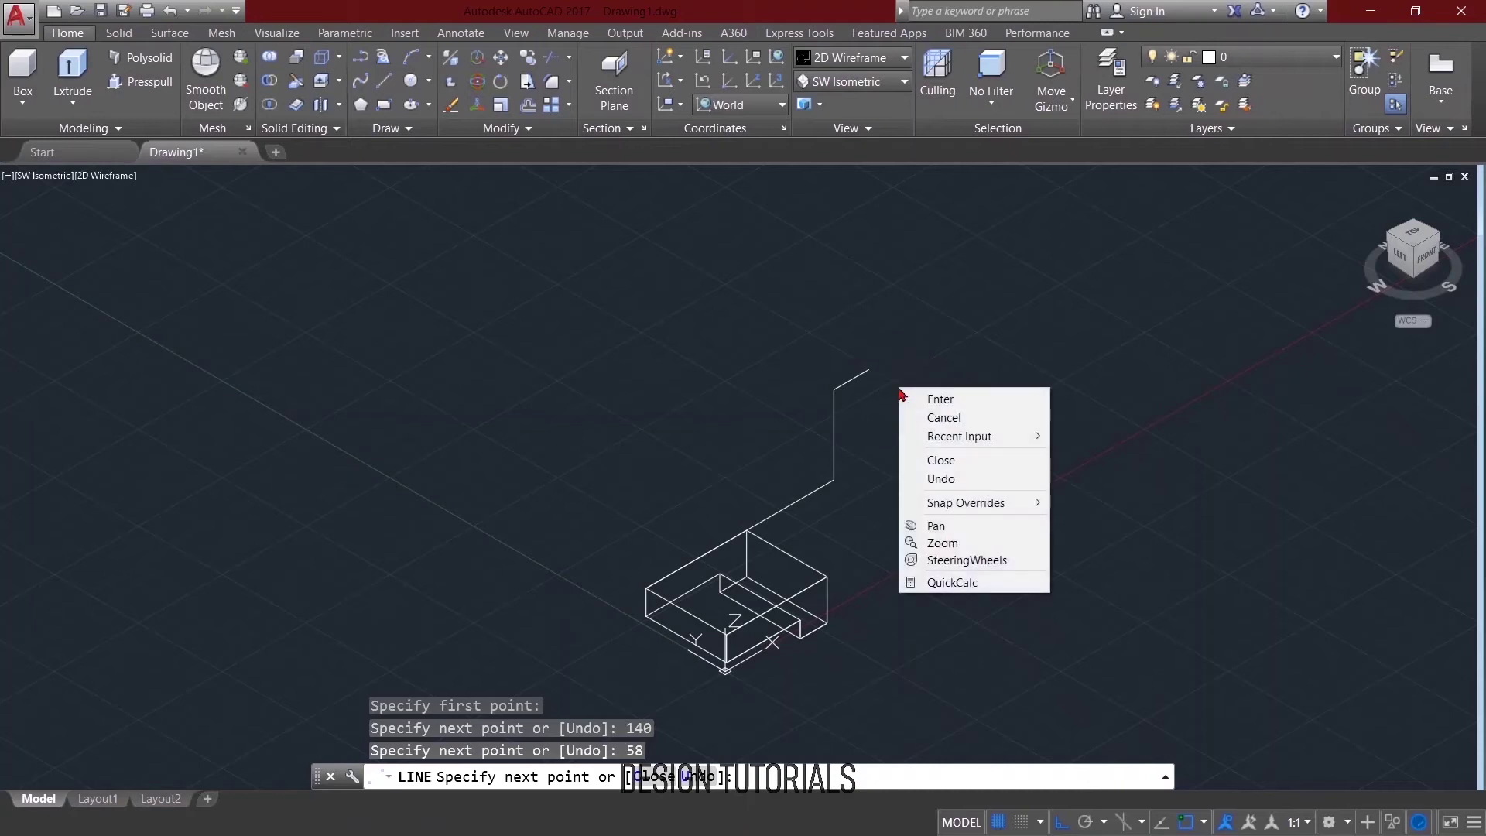
pyautogui.click(941, 398)
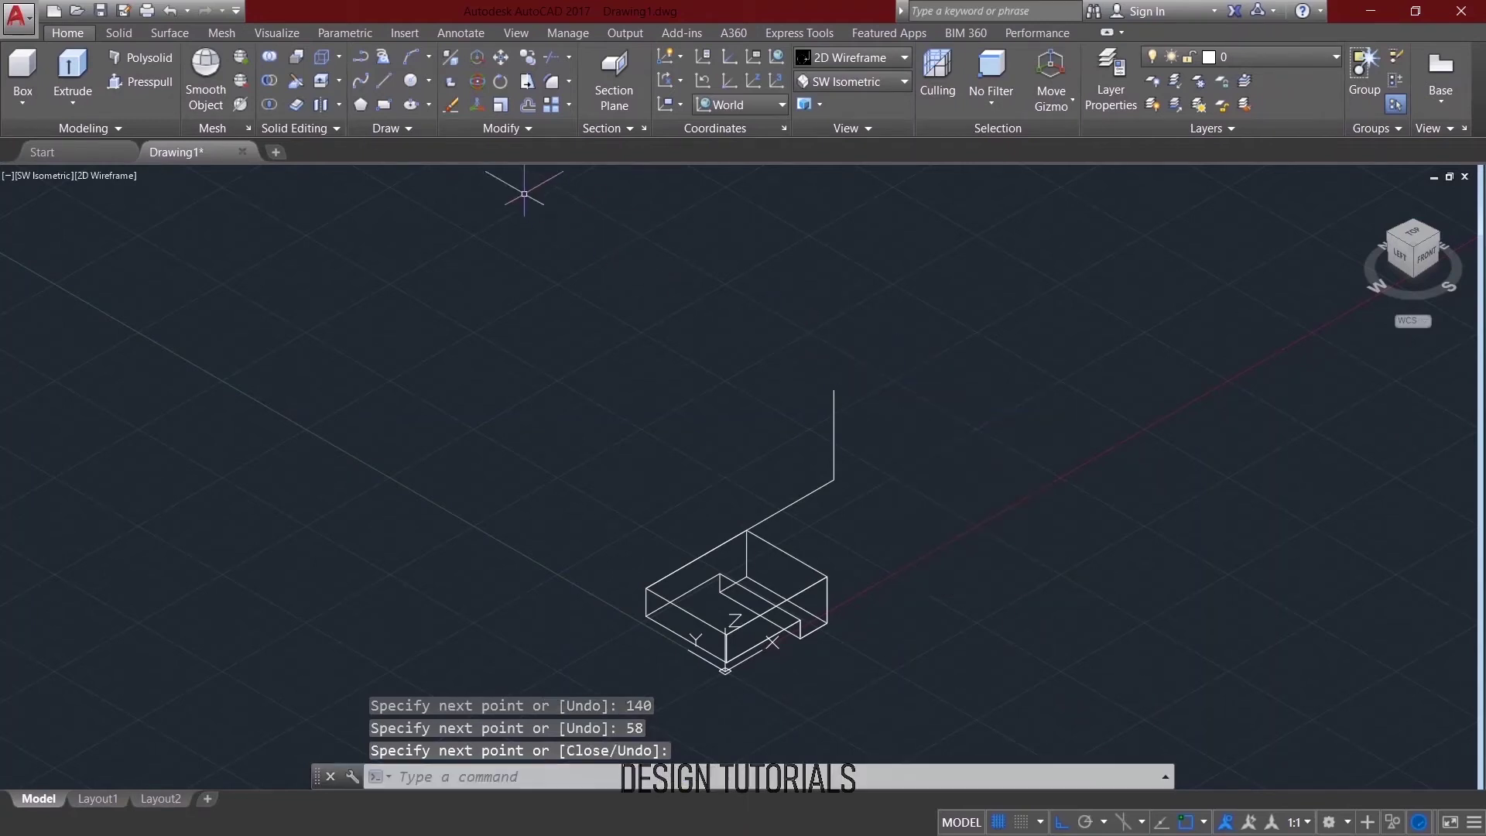
pyautogui.click(430, 81)
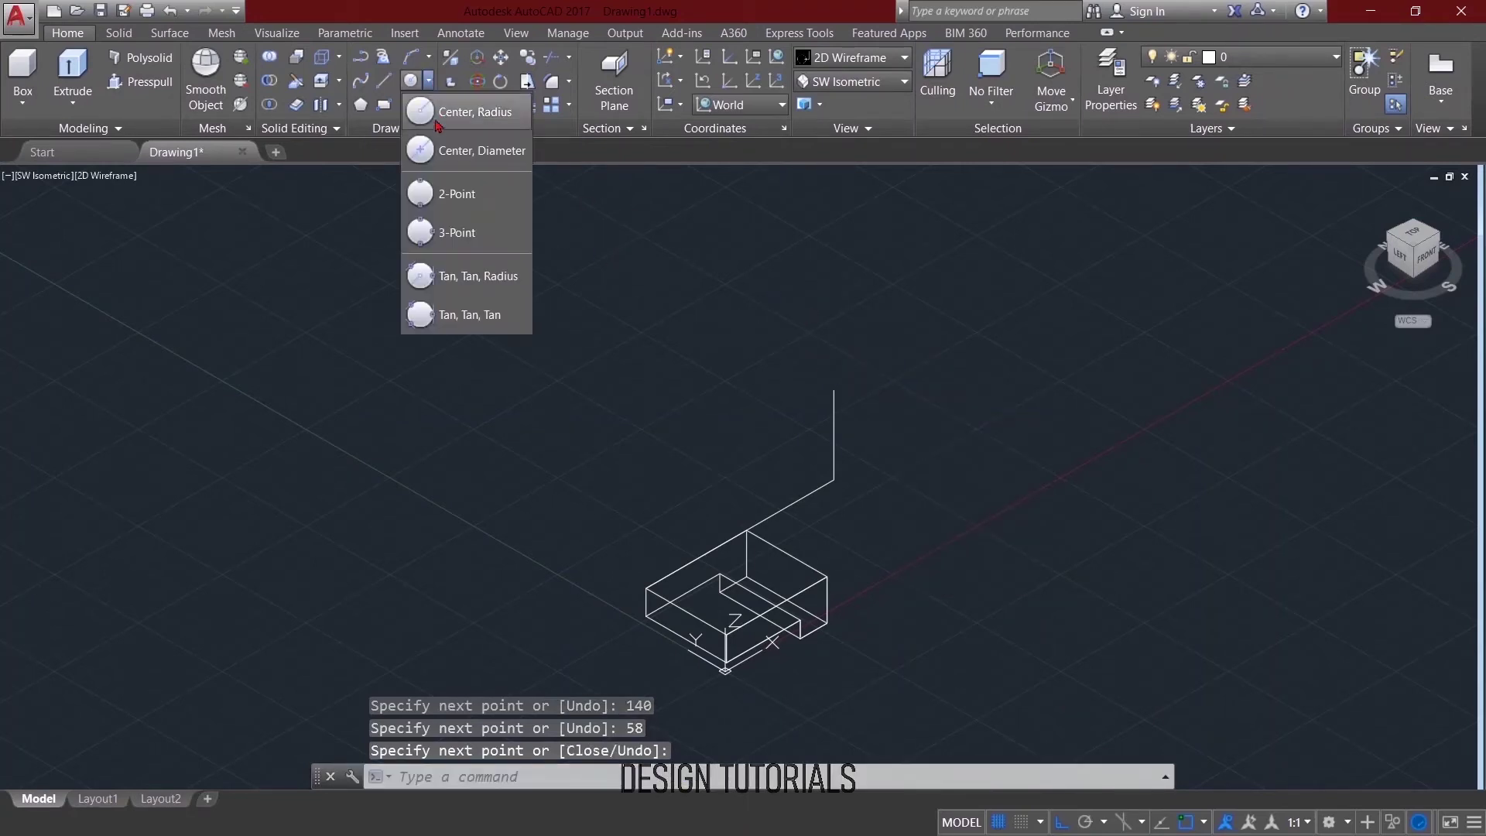
pyautogui.click(455, 163)
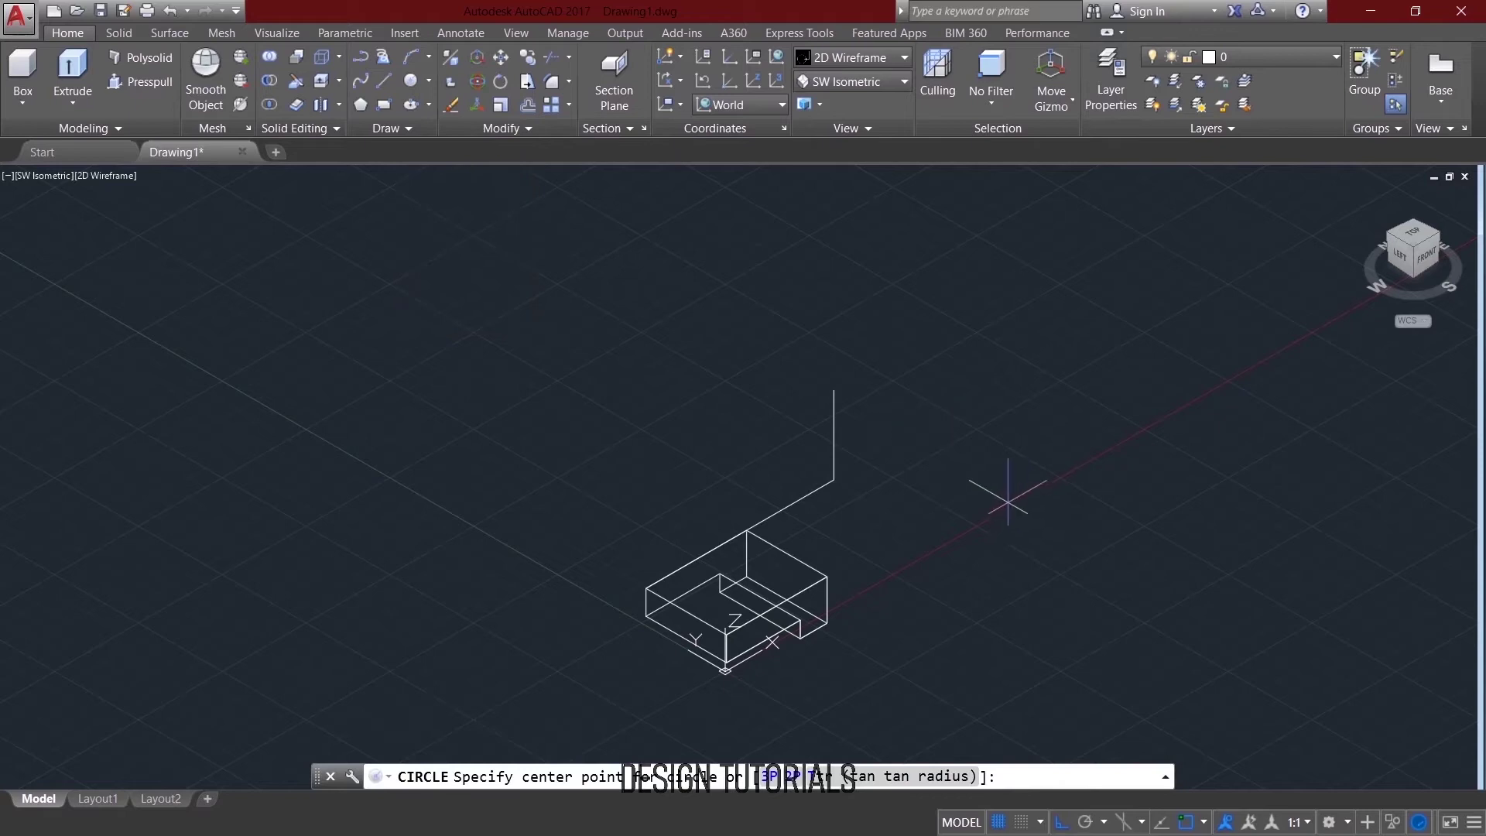
pyautogui.click(834, 391)
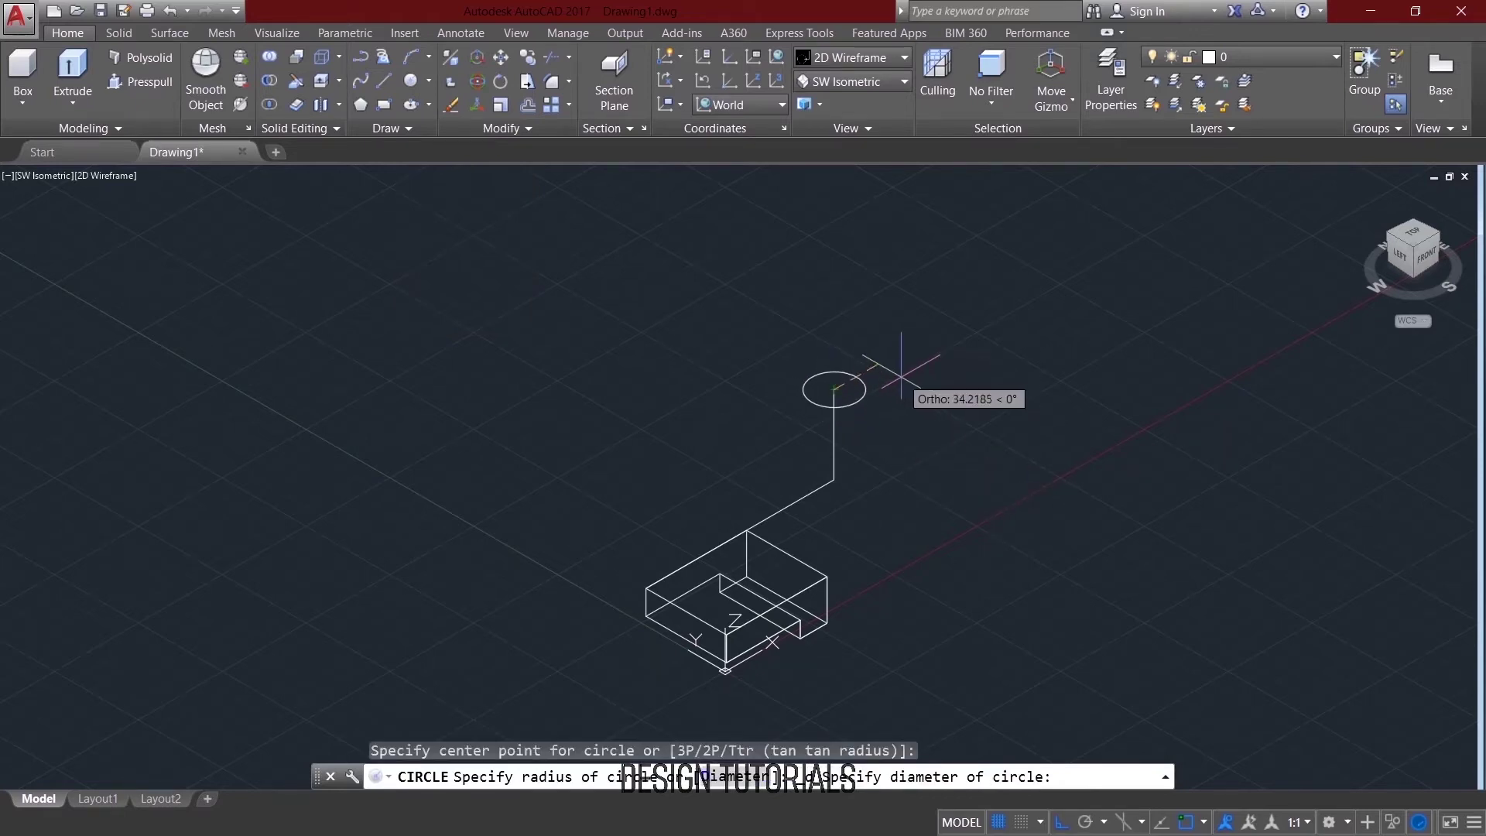
pyautogui.press('Escape')
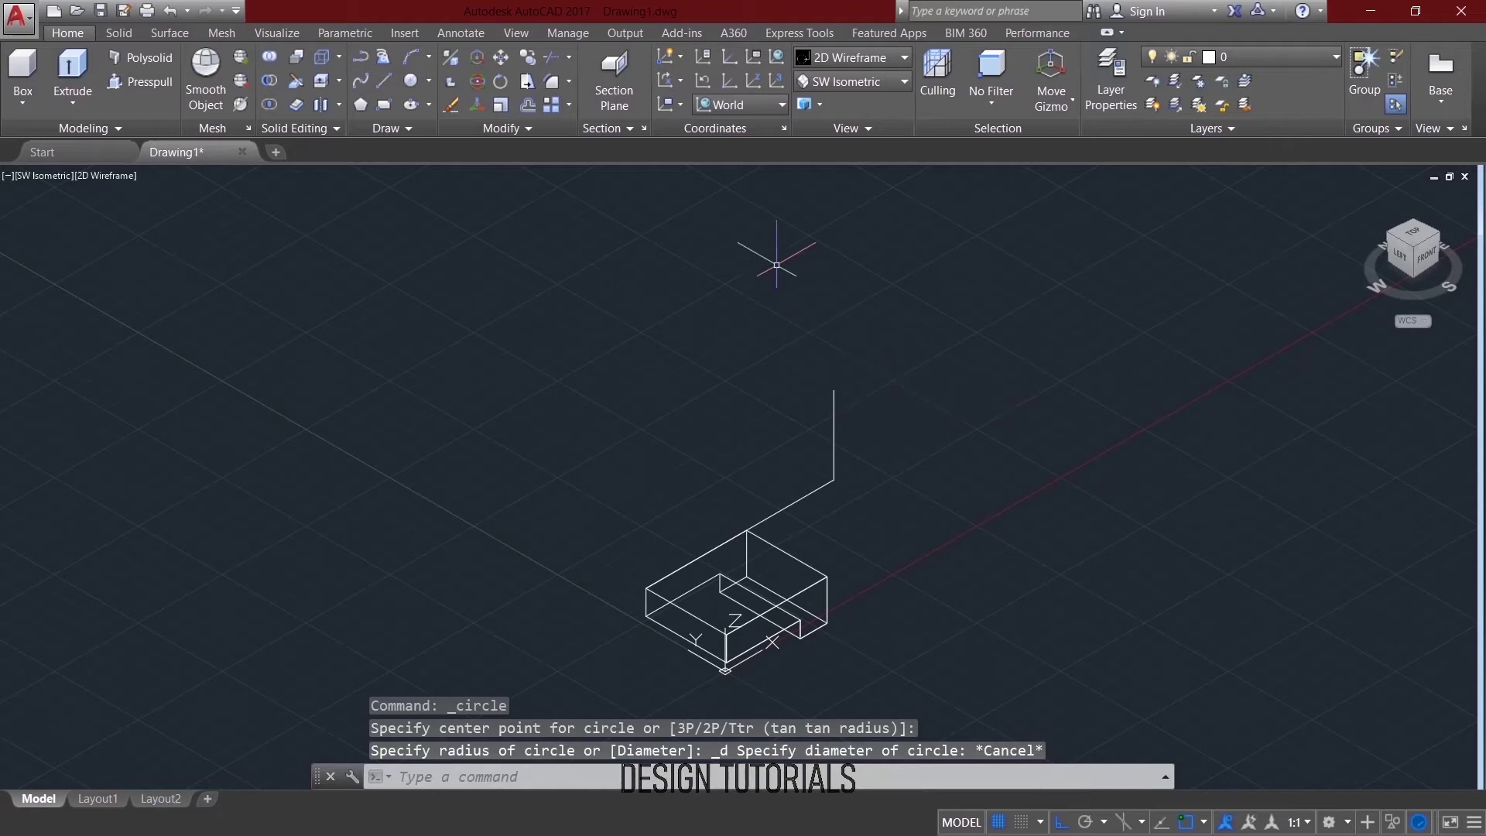
# Set the coordinate system to Back so that circles are drawn in the vertical plane.
pyautogui.click(782, 104)
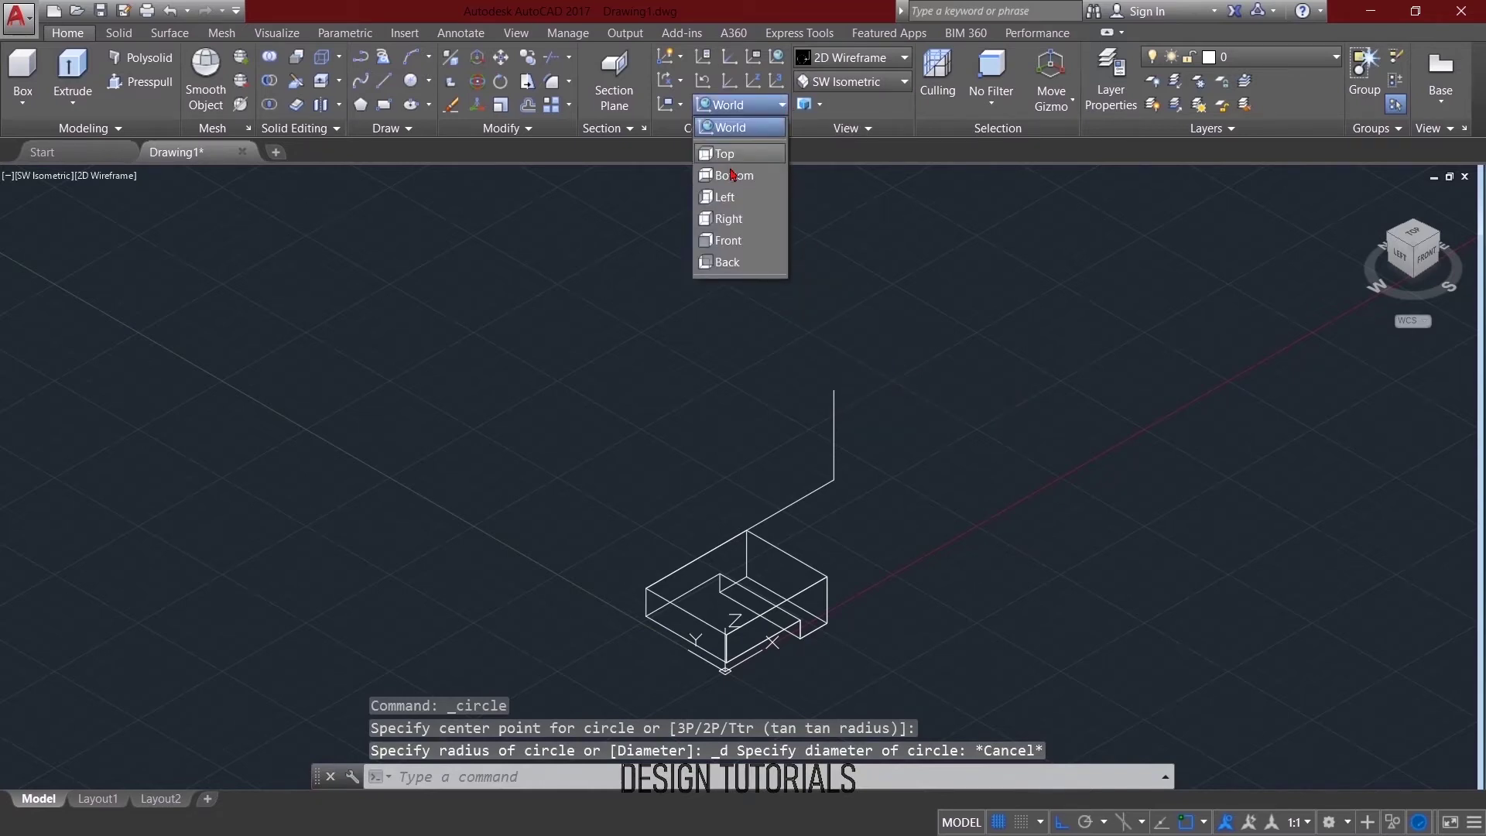
pyautogui.click(728, 262)
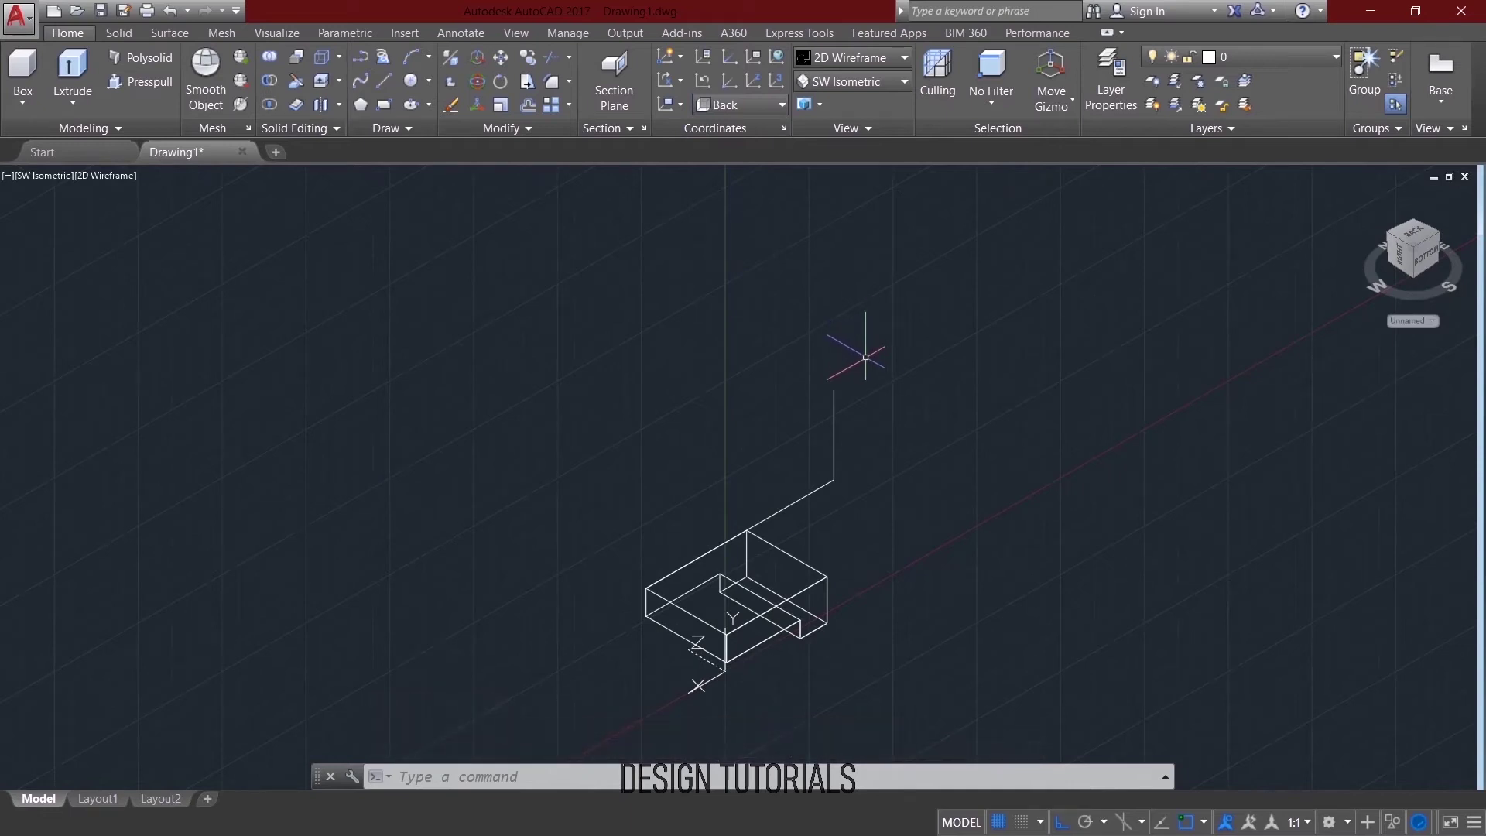
pyautogui.moveTo(968, 370)
pyautogui.keyDown('shift'); pyautogui.mouseDown(button='middle')
pyautogui.moveTo(1048, 338)
pyautogui.moveTo(960, 372)
pyautogui.moveTo(919, 361)
pyautogui.moveTo(903, 393)
pyautogui.mouseUp(button='middle'); pyautogui.keyUp('shift')
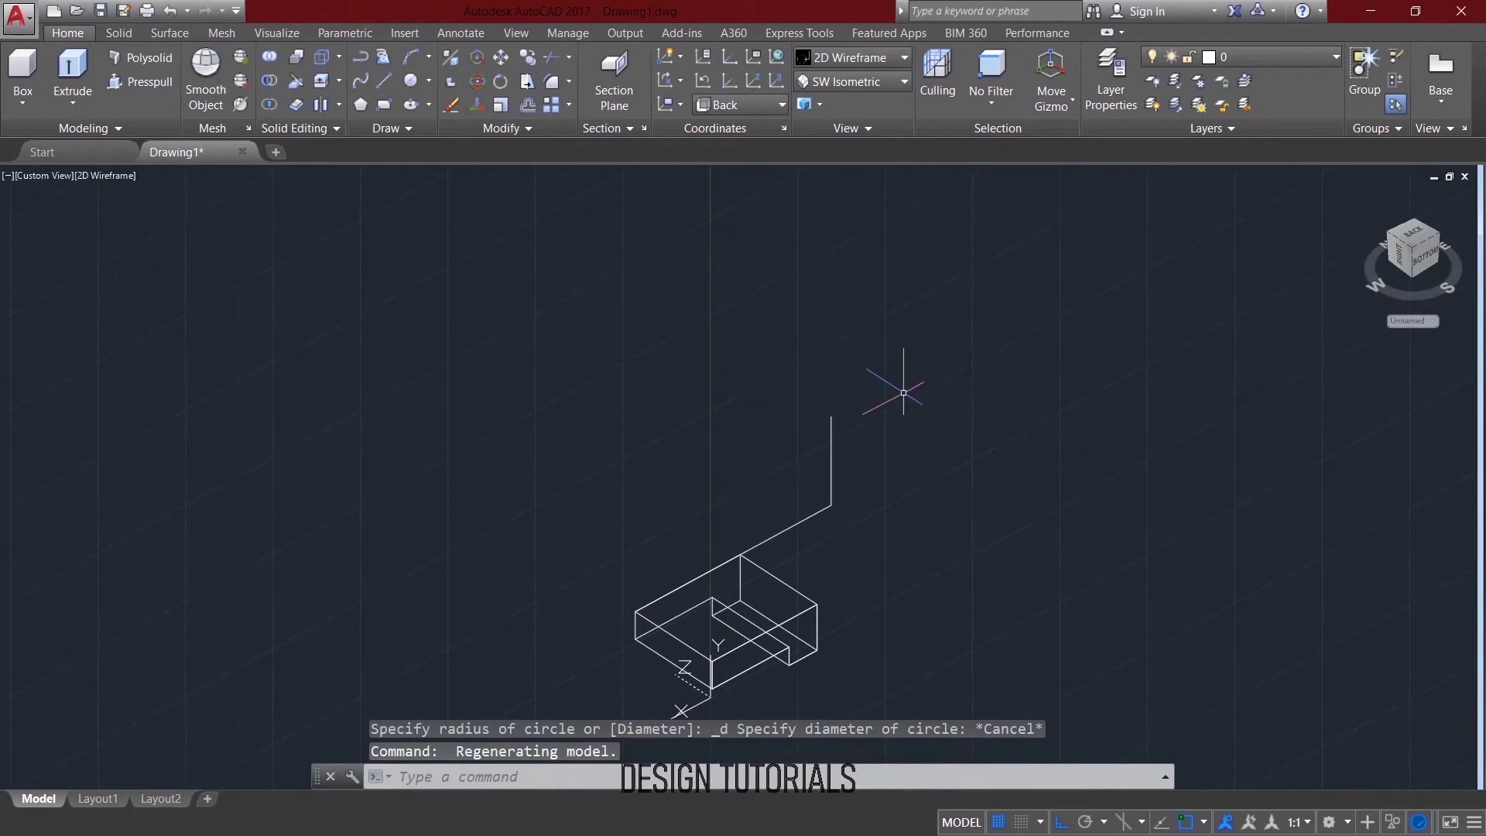
# Draw a circle with a diameter of 32 centred on the upper end of the vertical 58-unit line.
pyautogui.click(428, 81)
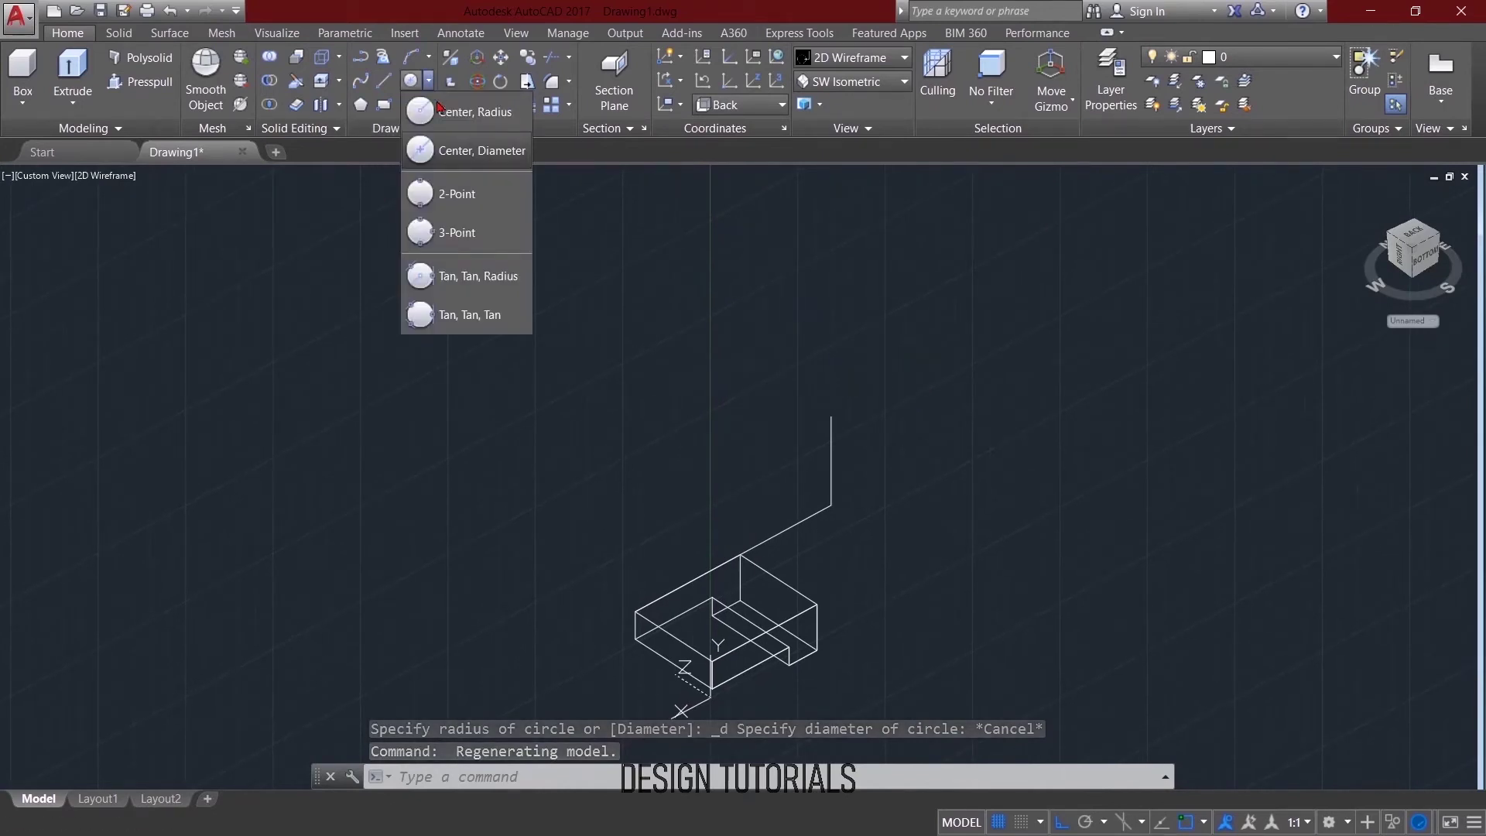
pyautogui.click(455, 150)
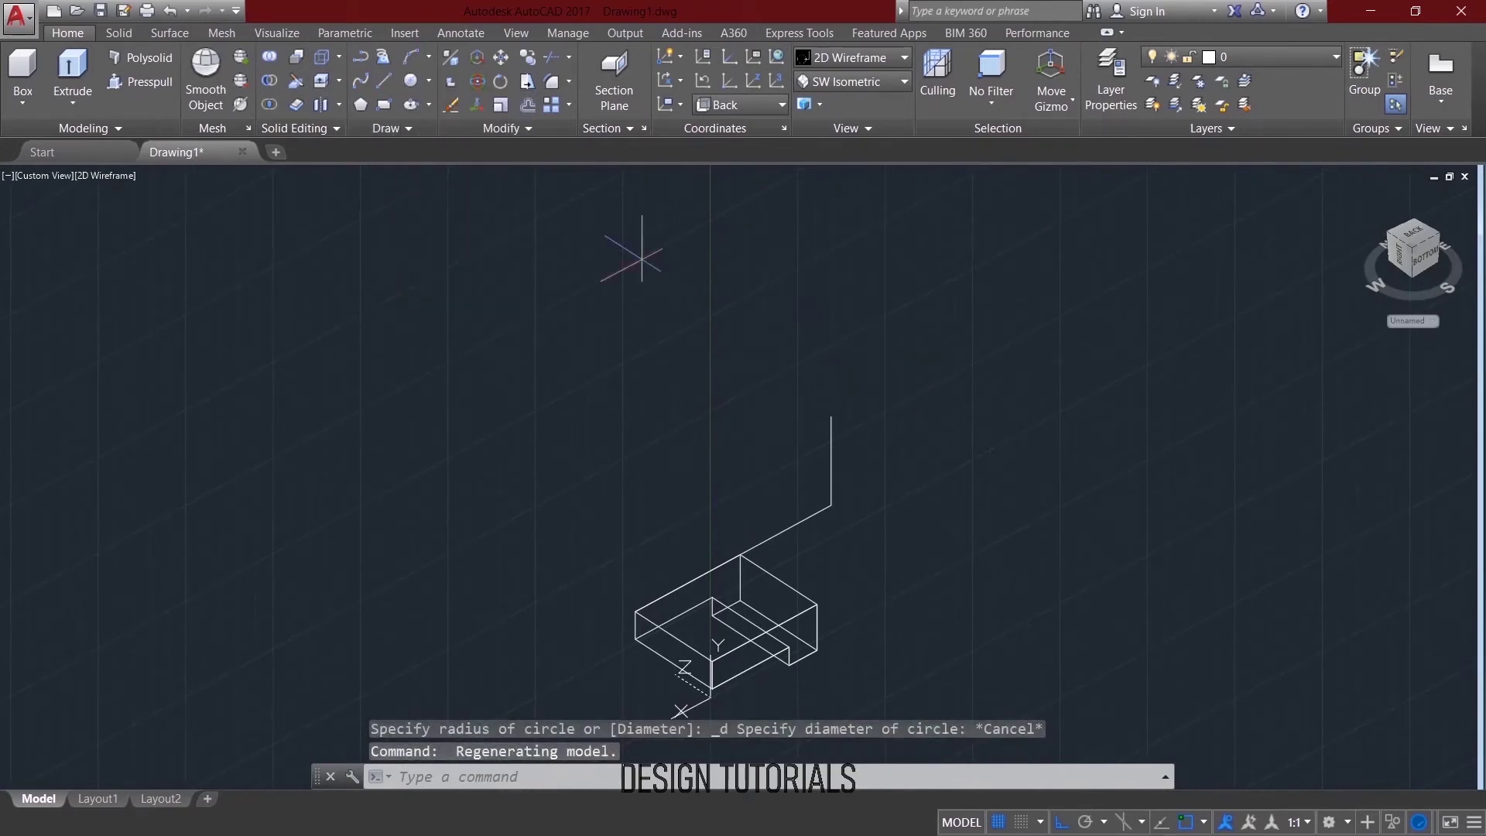
pyautogui.click(831, 416)
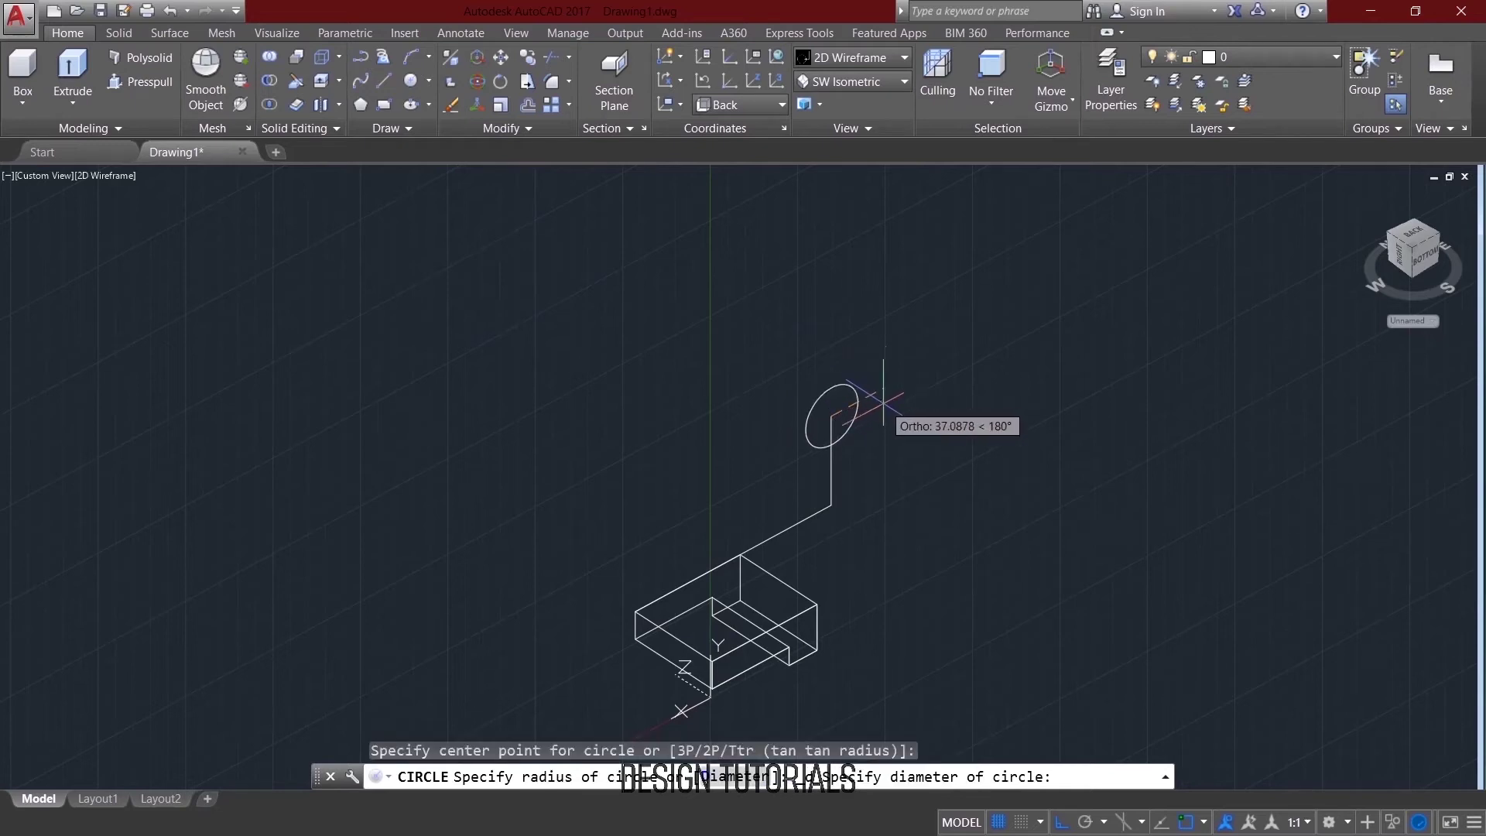
pyautogui.write('32')
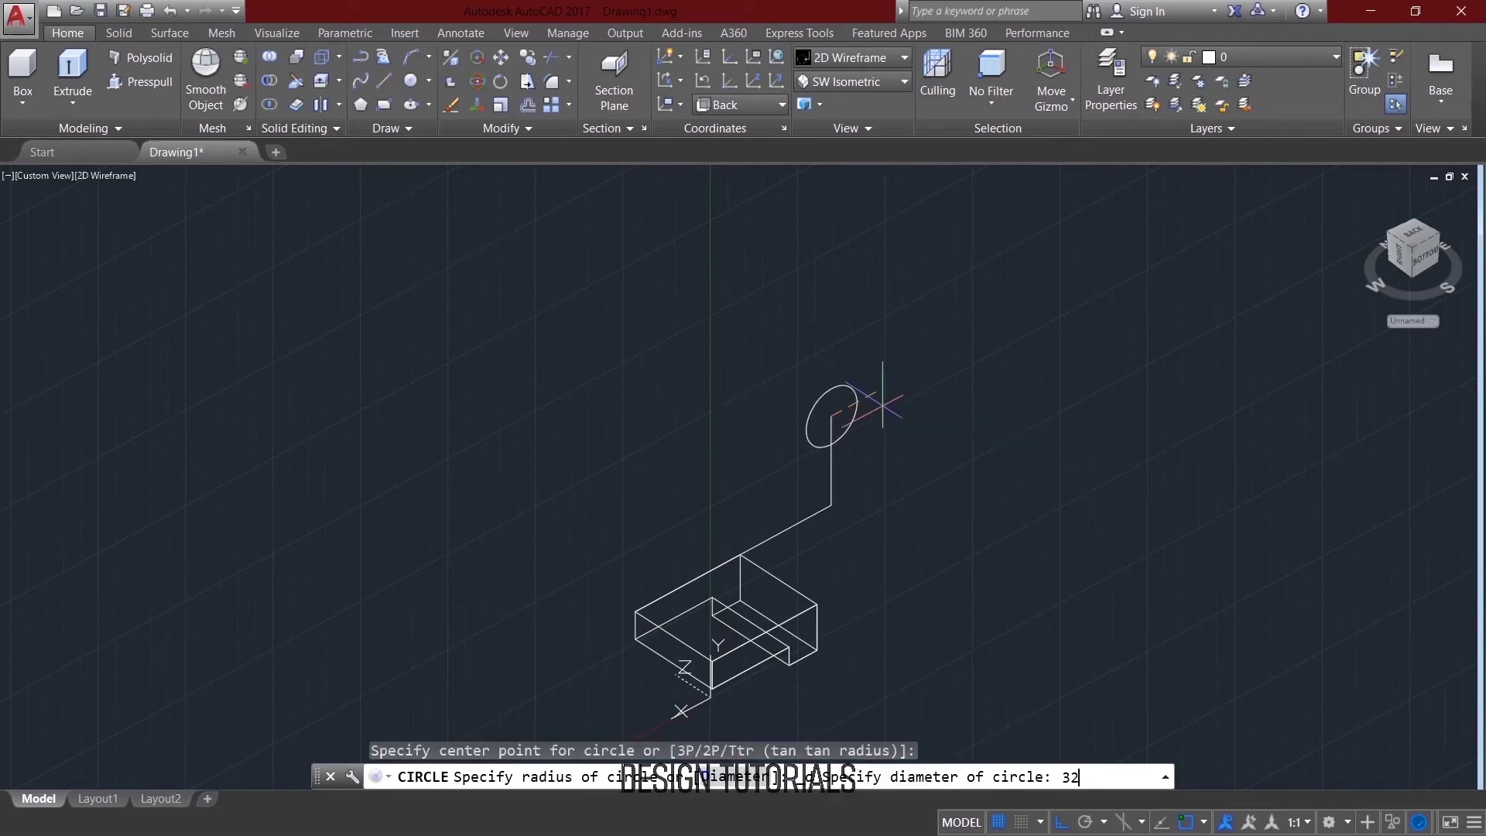
pyautogui.press('Return')
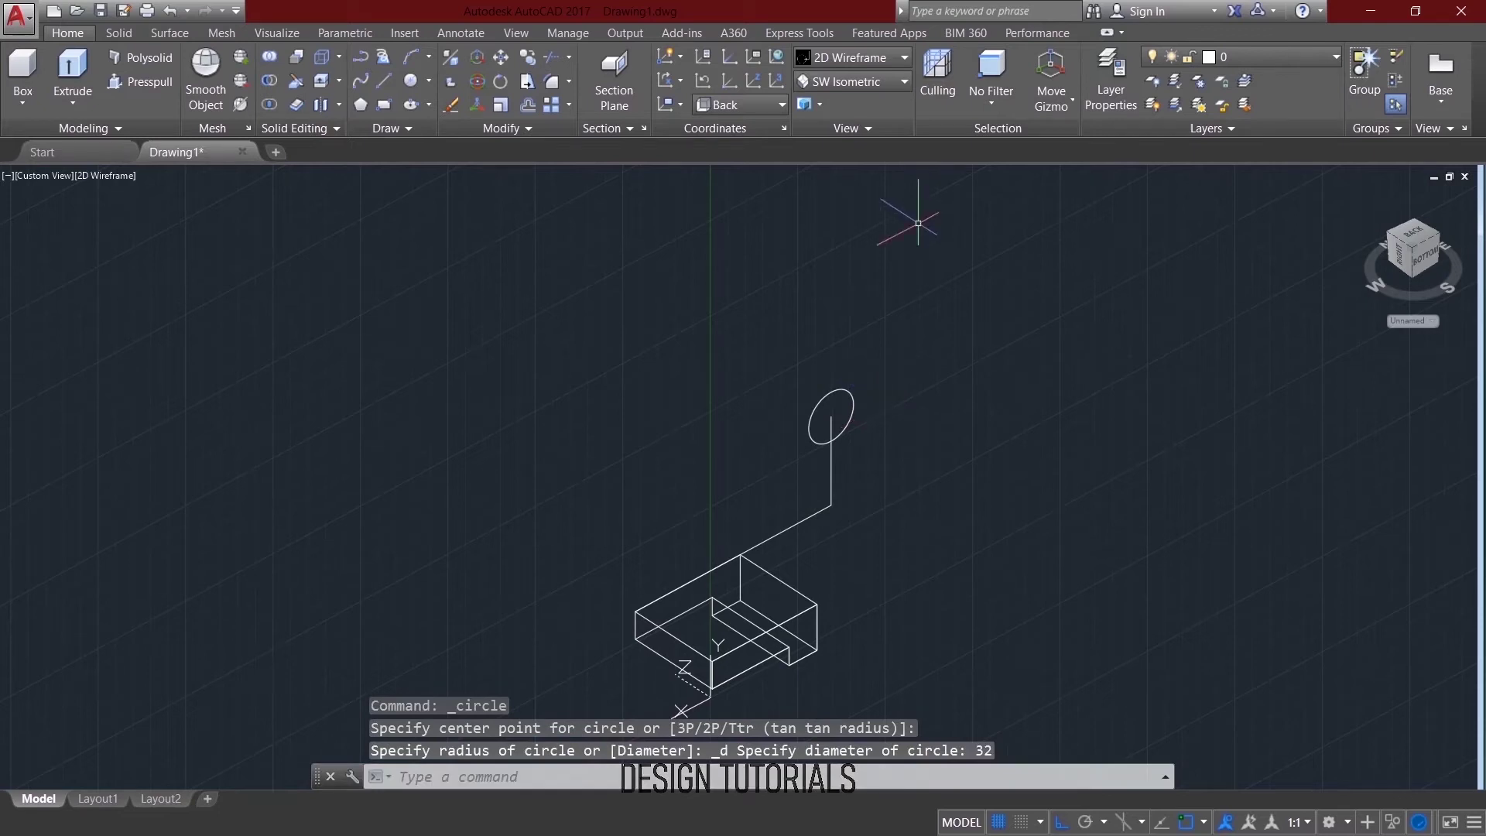
pyautogui.rightClick(902, 327)
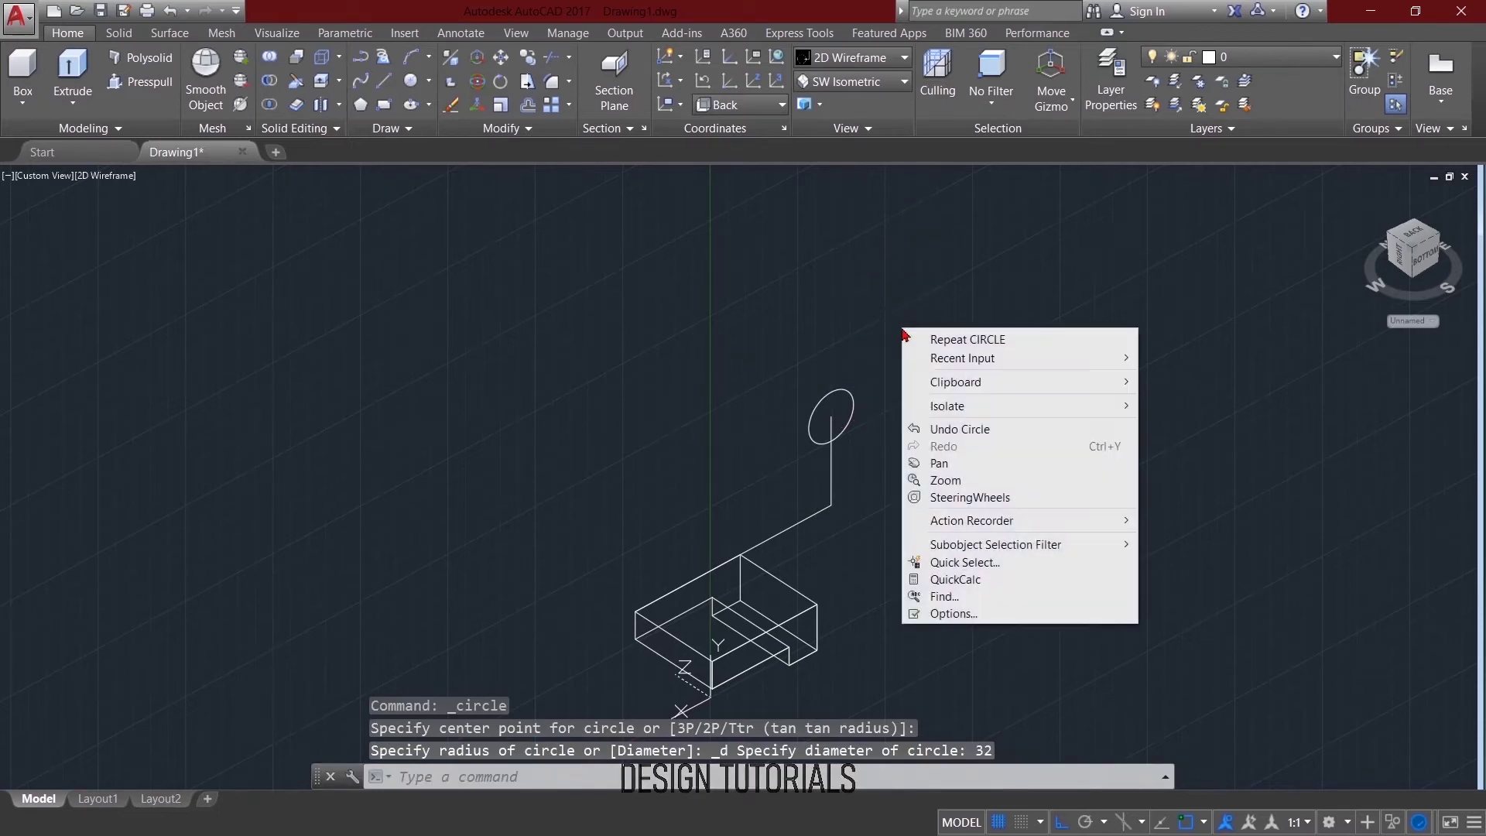
pyautogui.click(877, 293)
pyautogui.click(797, 301)
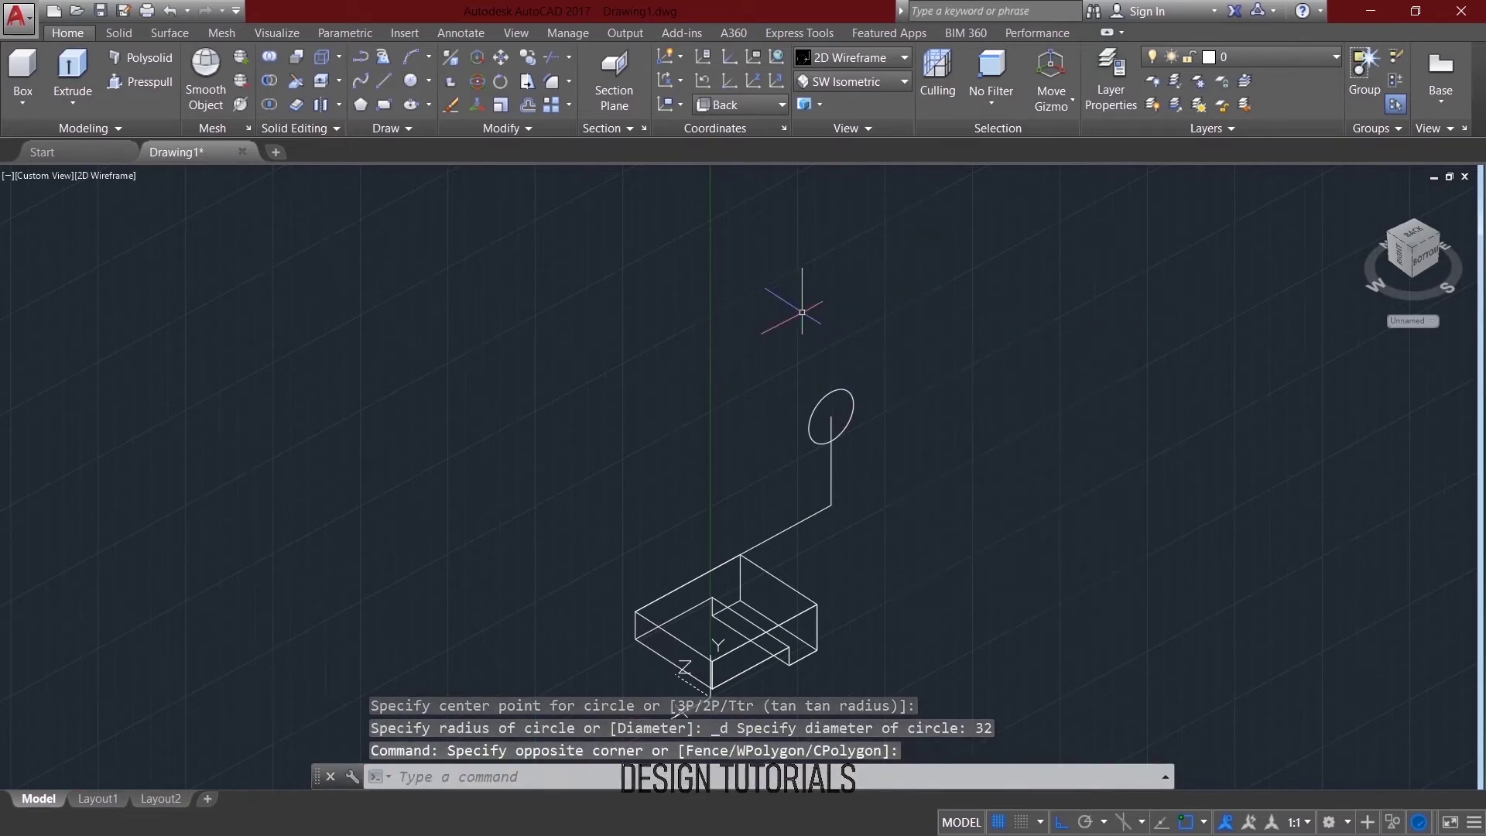
# Draw helper lines from the block's upper corner farthest from the circle, 40 units up and 95 units parallel to the top edge toward the circle.
pyautogui.write('l')
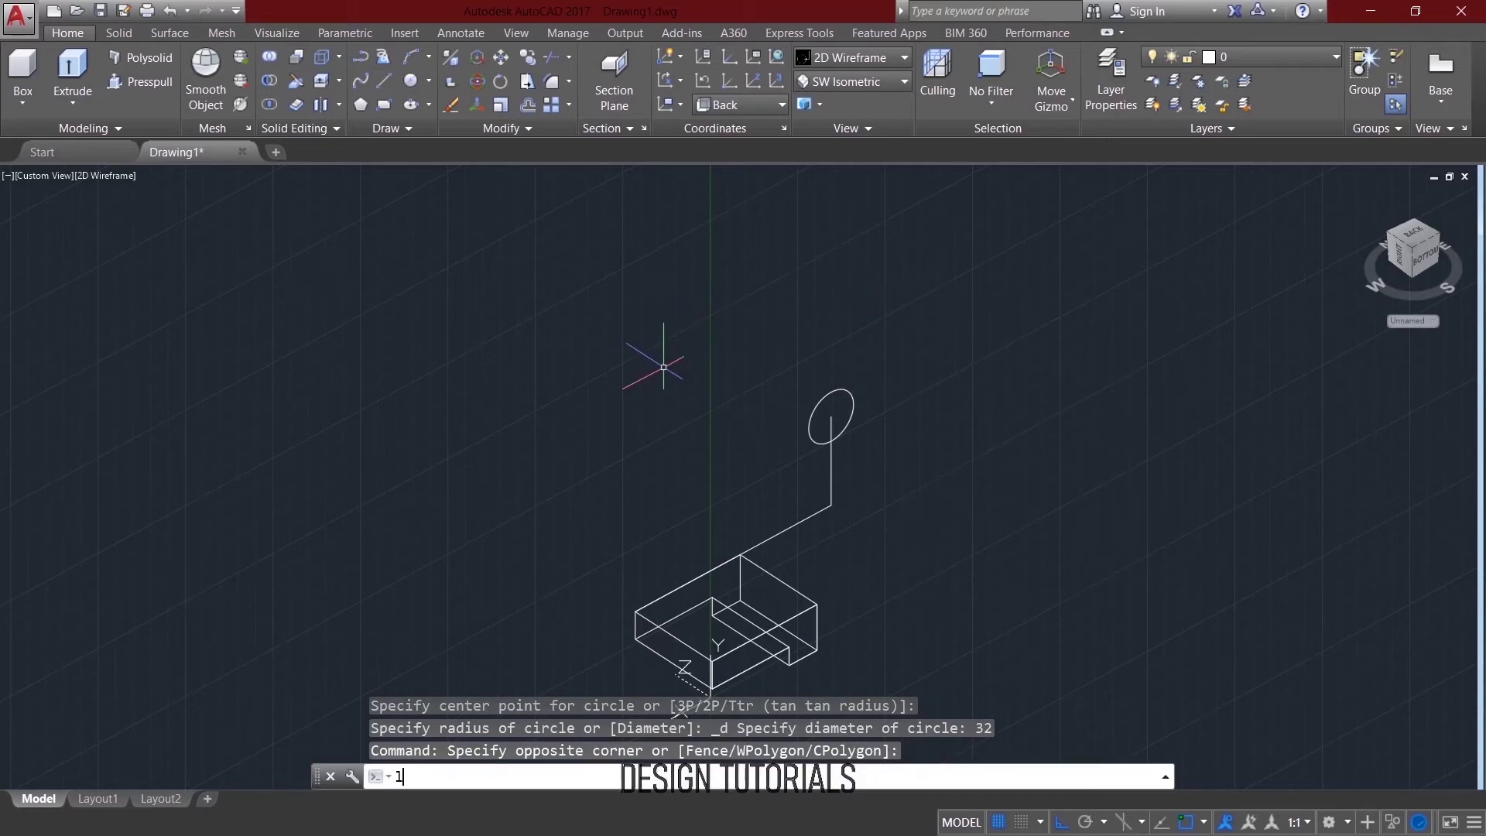
pyautogui.press('Return')
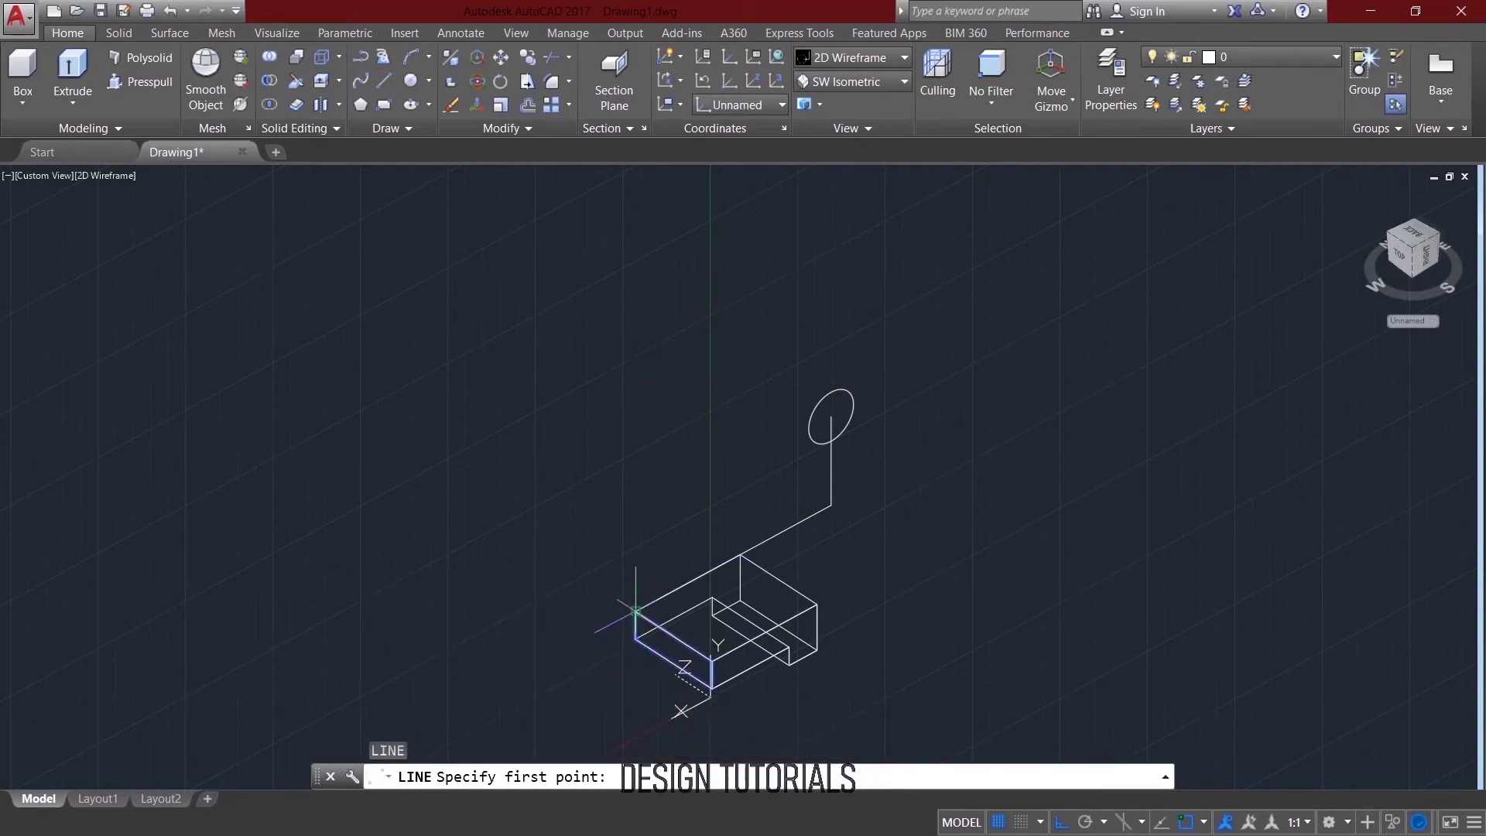
pyautogui.click(635, 611)
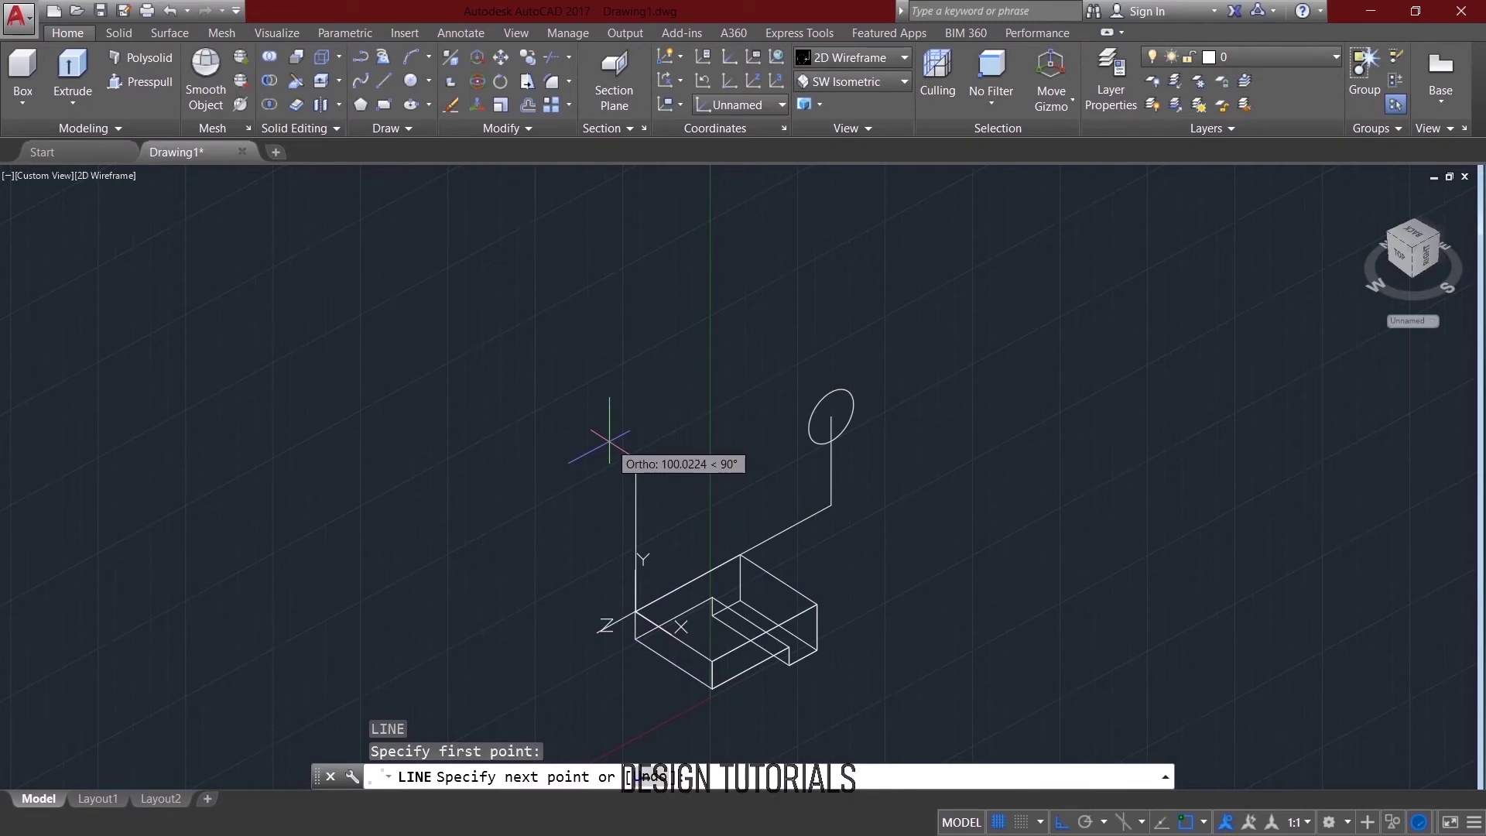
pyautogui.write('40')
pyautogui.press('Return')
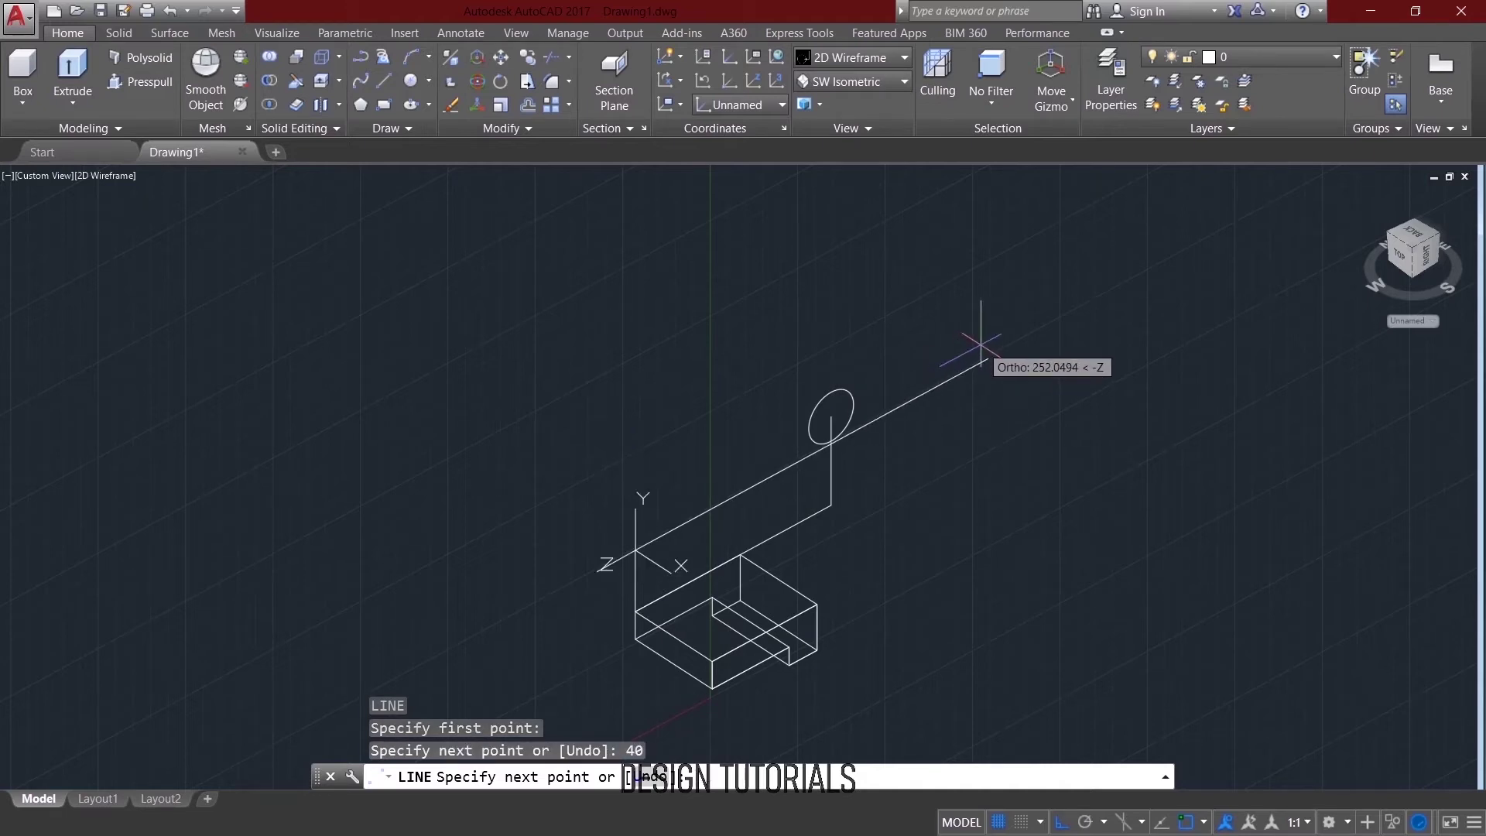
pyautogui.write('95')
pyautogui.press('Return')
pyautogui.rightClick(802, 293)
pyautogui.click(834, 300)
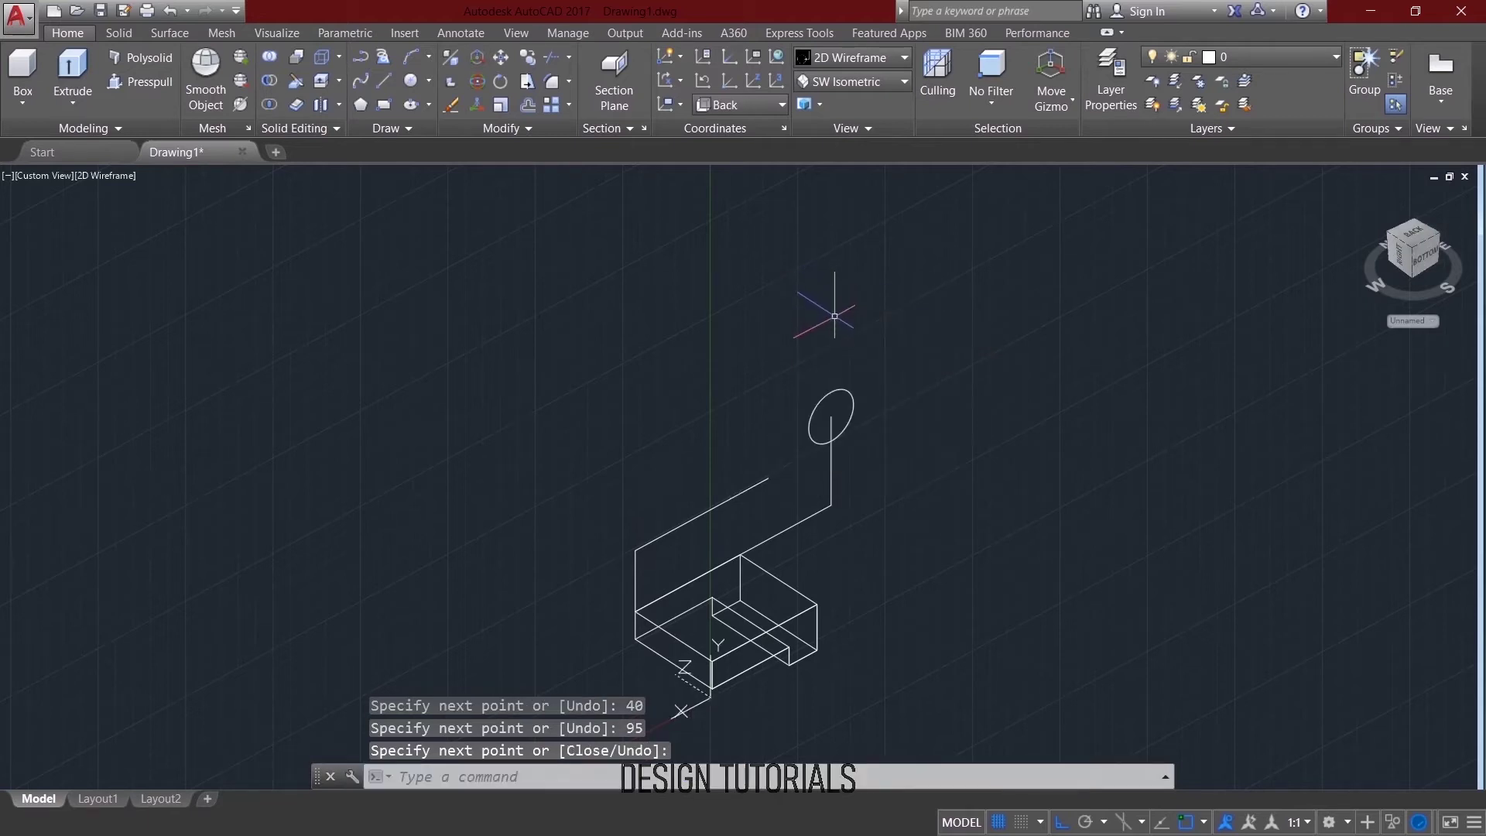
# Turn Ortho off and draw a sloping line from the free end of the 95-unit helper line to the block's upper corner.
pyautogui.press('F8')
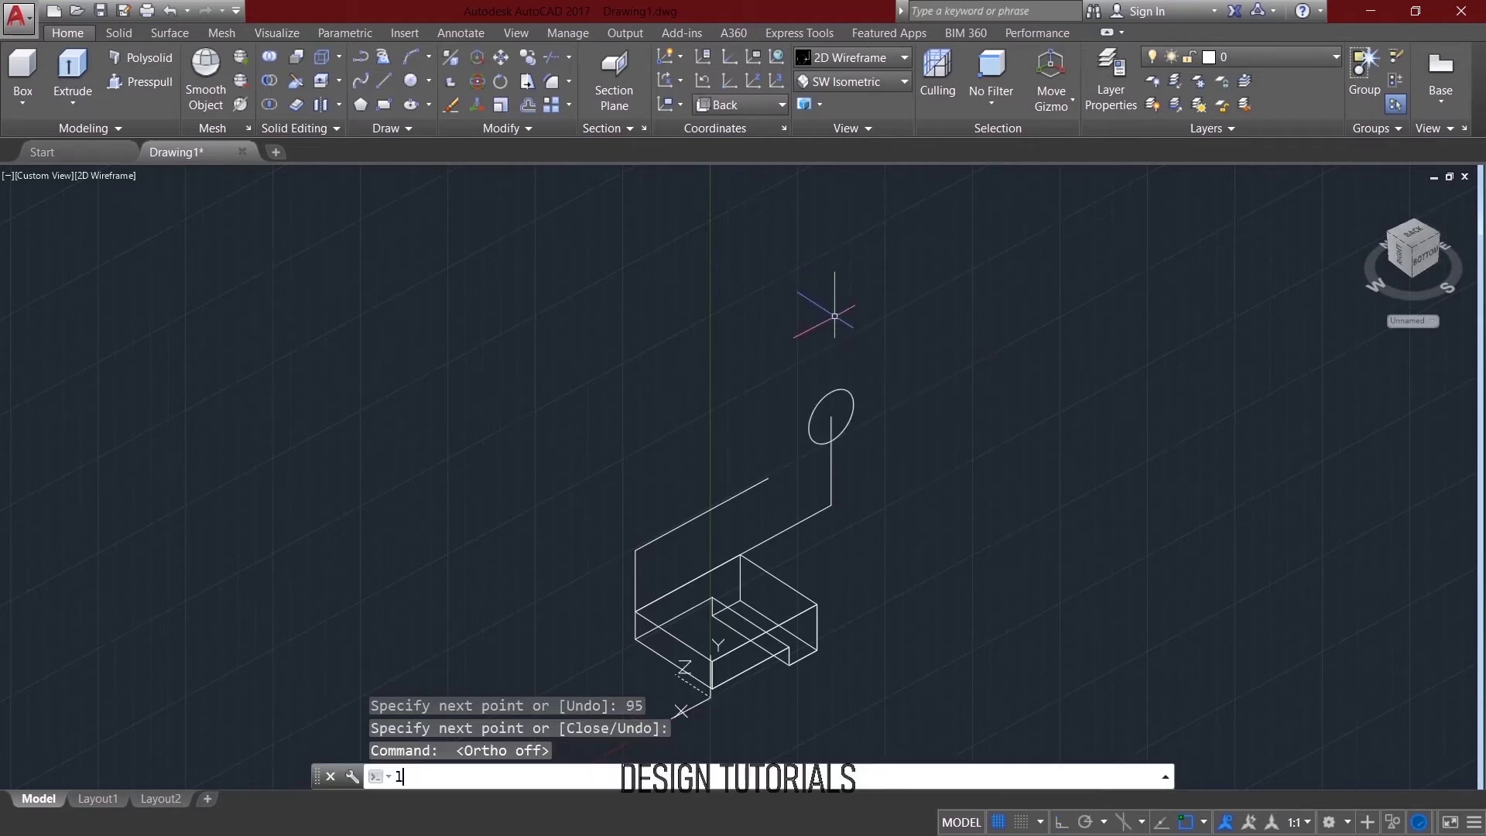
pyautogui.write('l')
pyautogui.press('Return')
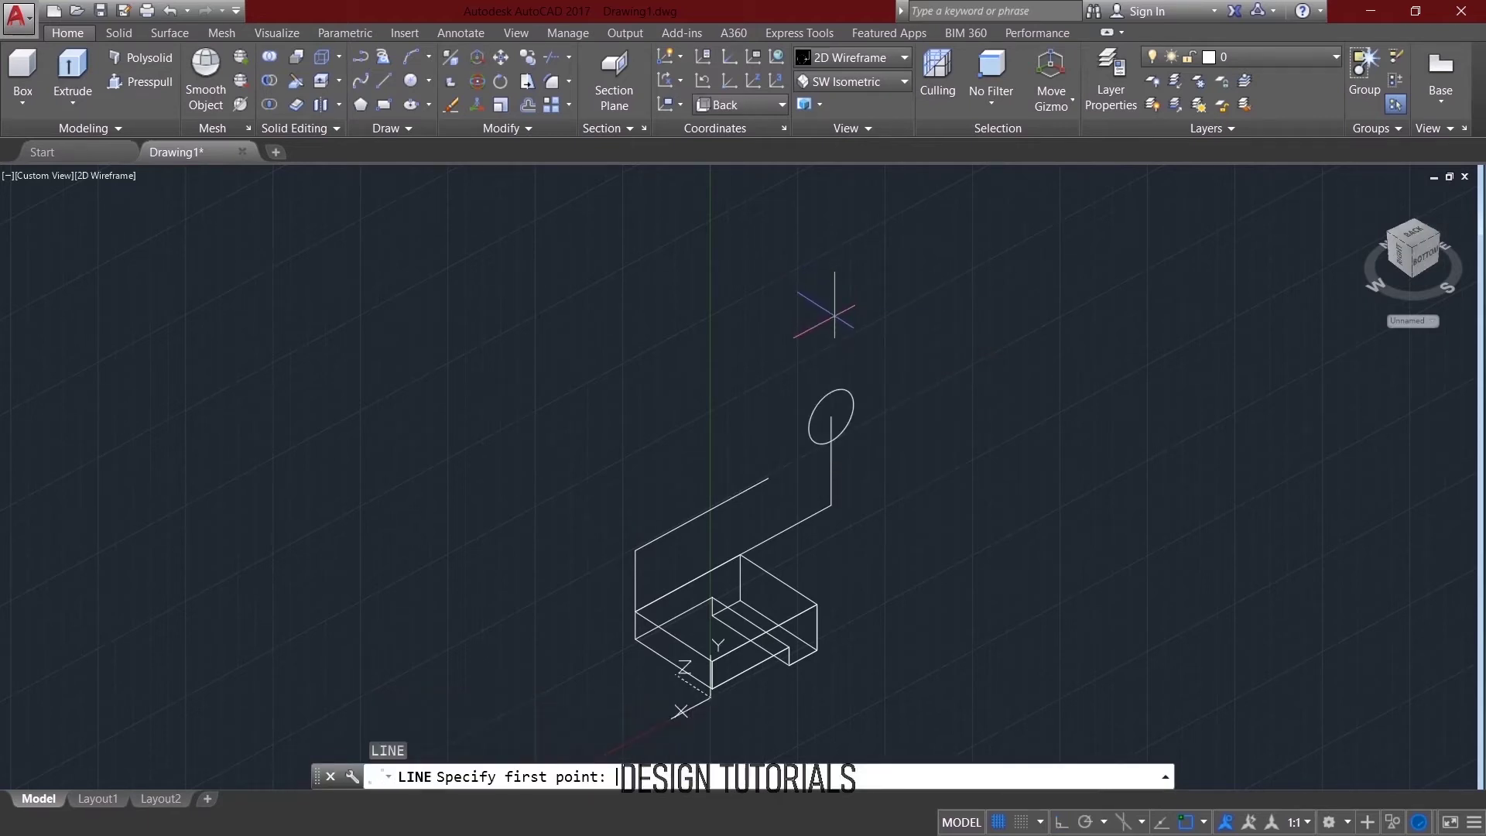
pyautogui.click(769, 477)
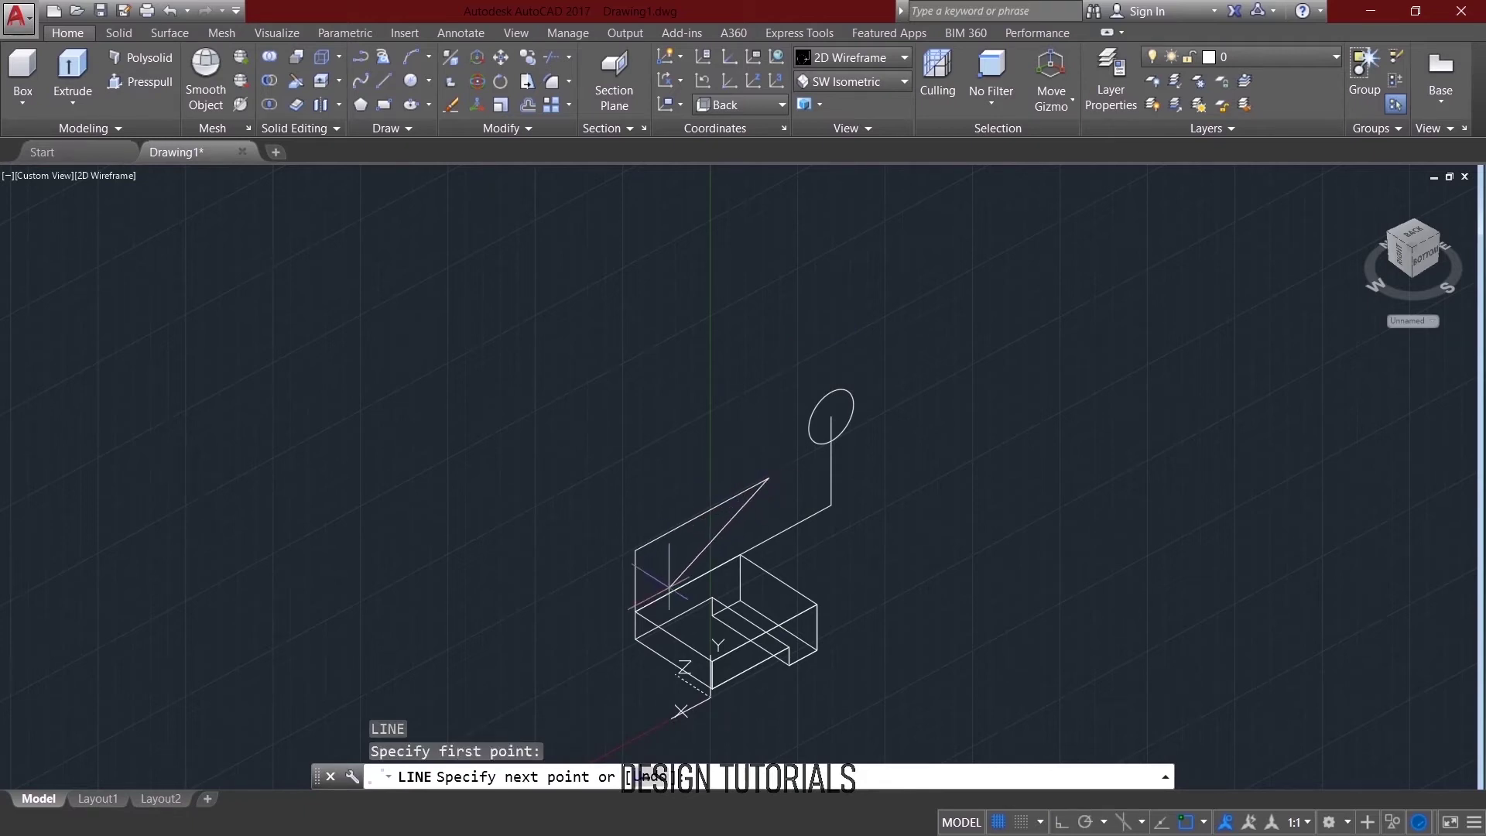
pyautogui.click(637, 611)
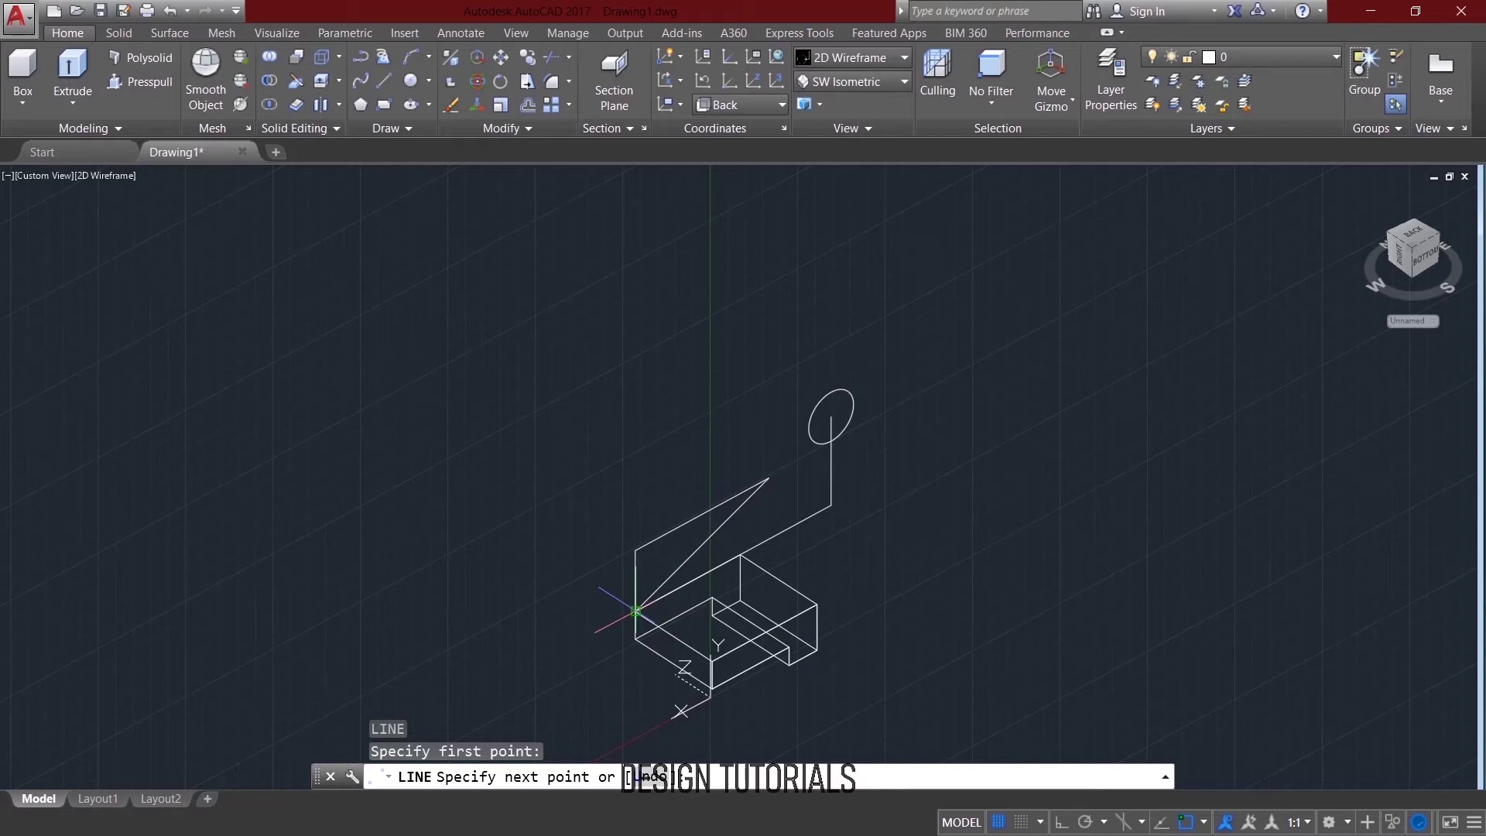
pyautogui.rightClick(554, 371)
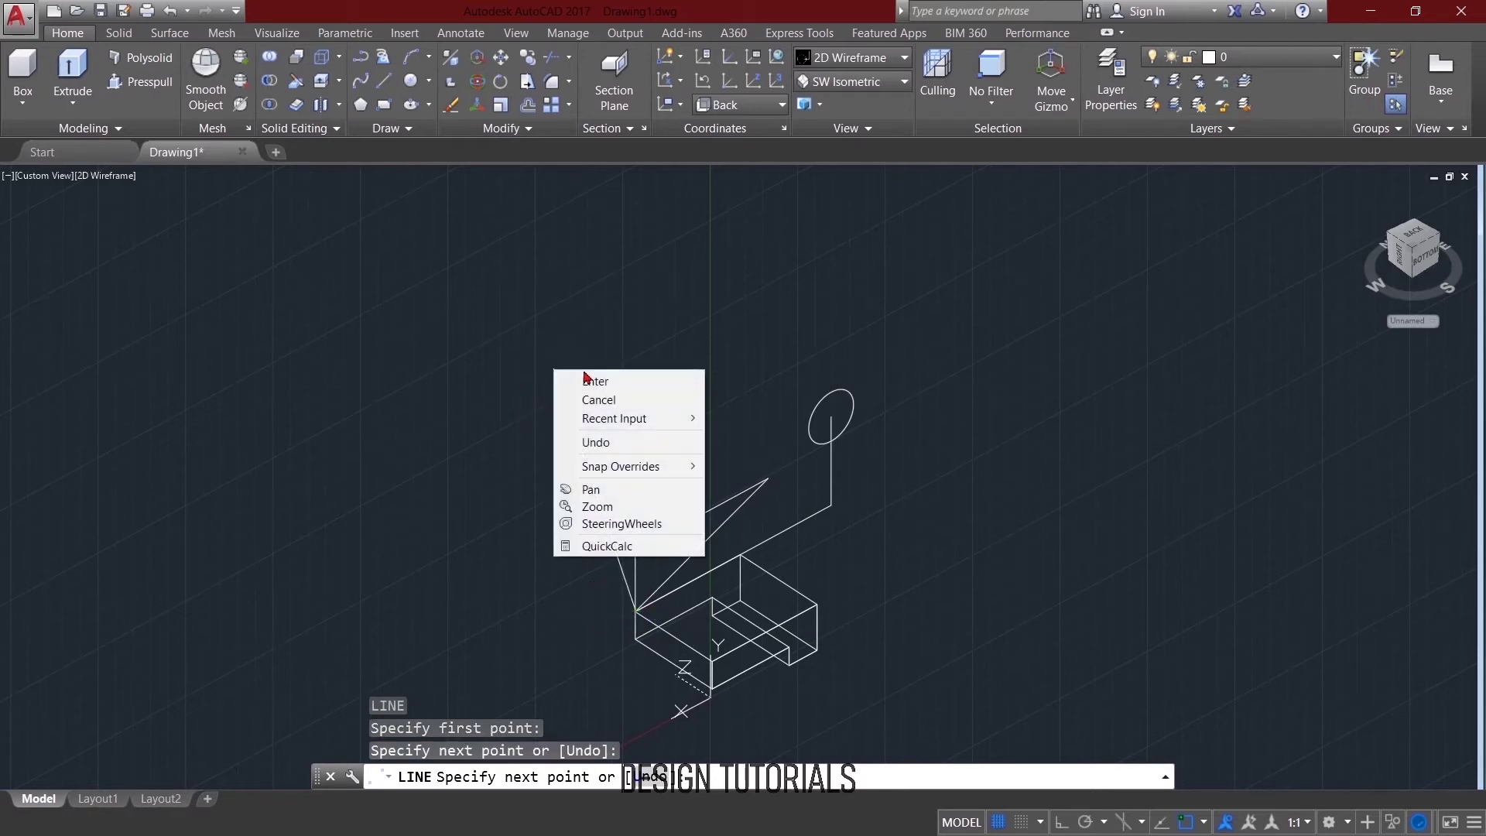
pyautogui.click(591, 382)
# Erase the 40-unit and 95-unit helper lines, keeping the sloping line.
pyautogui.click(637, 557)
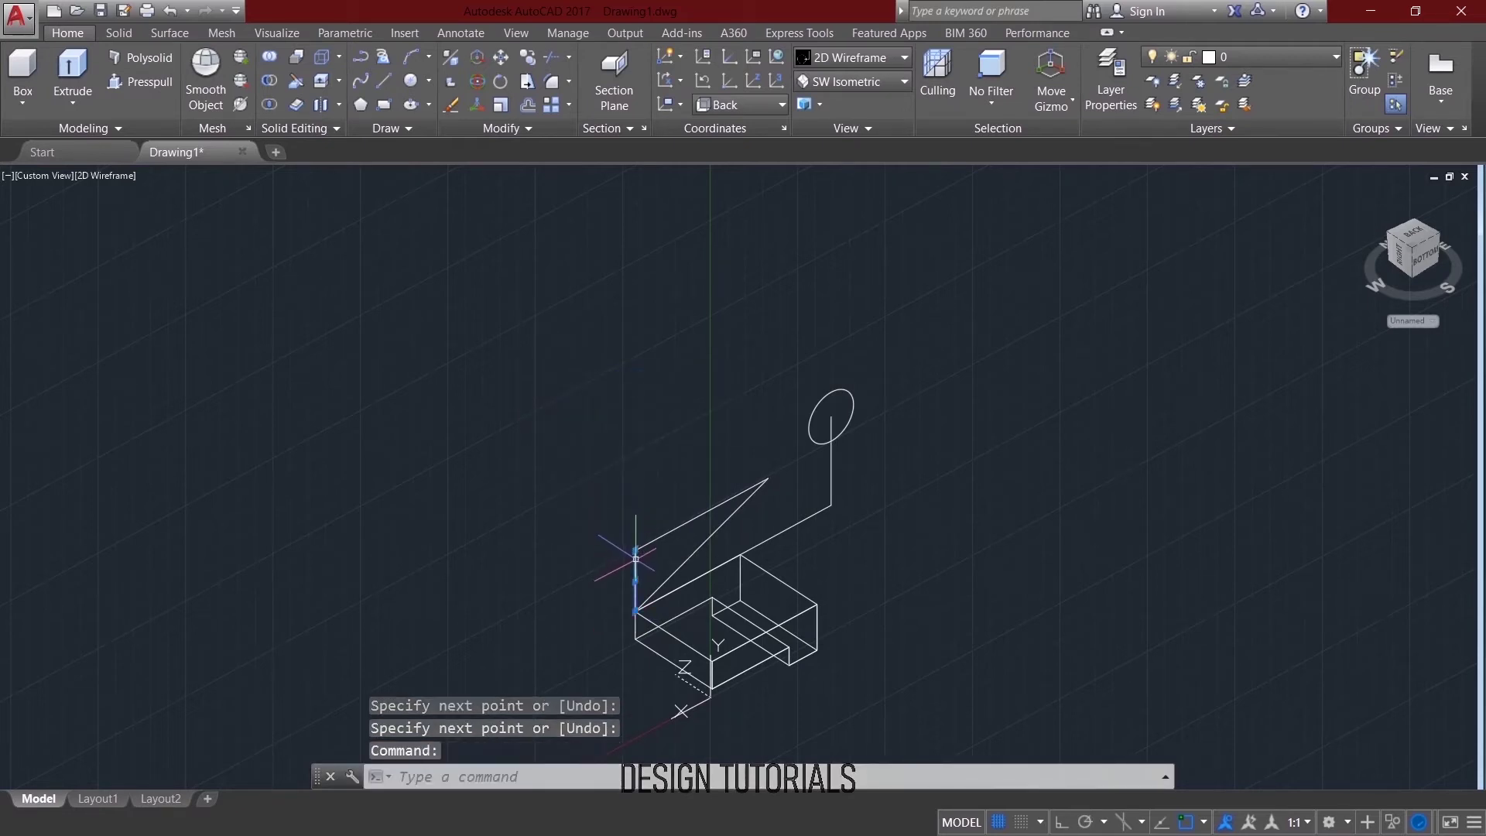
pyautogui.click(649, 542)
pyautogui.press('Delete')
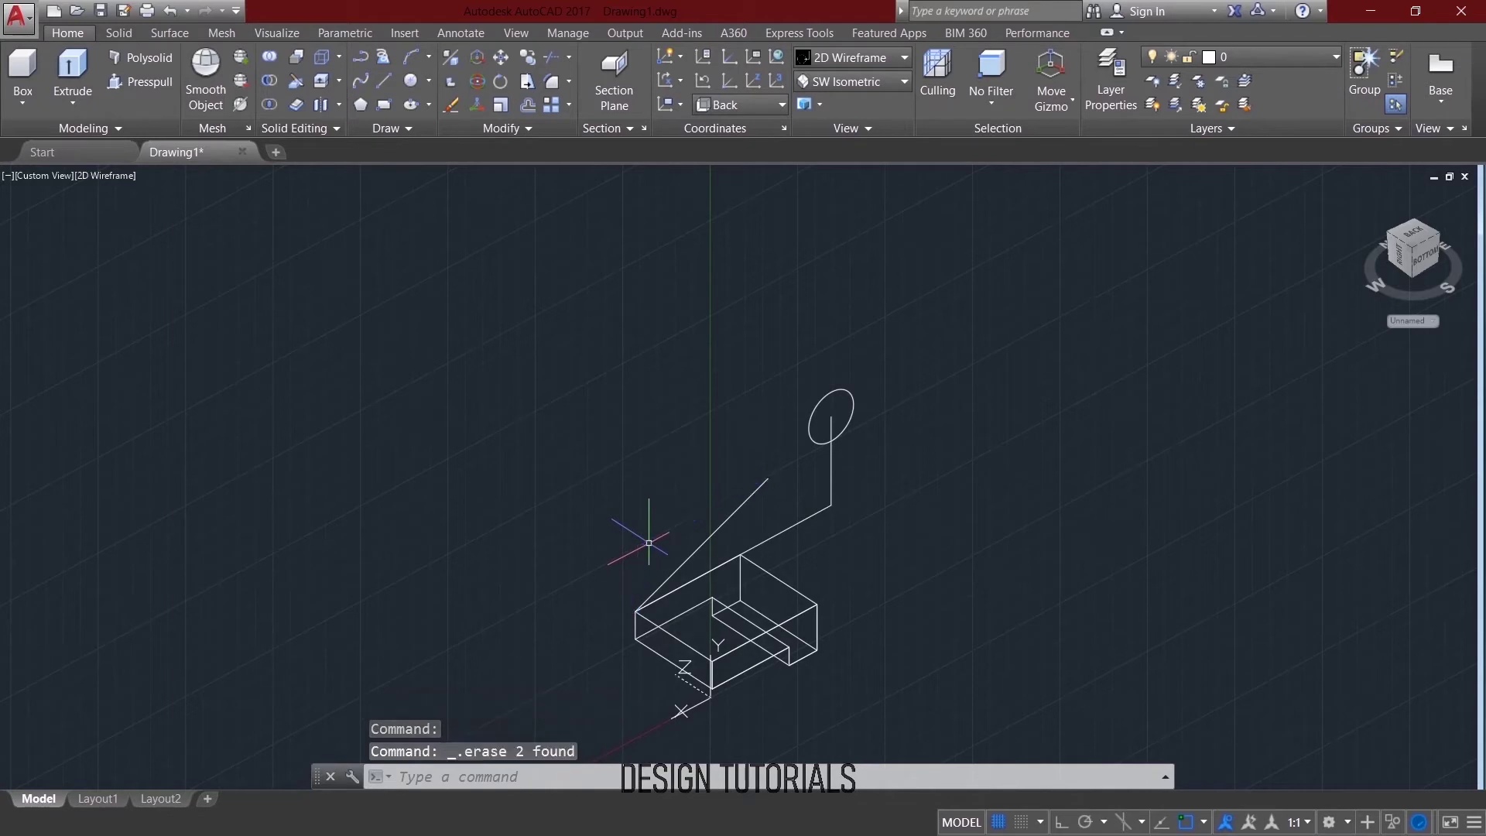
# Draw a line from the upper end of the sloping line to the near side of the circle.
pyautogui.moveTo(713, 448); pyautogui.dragTo(653, 478, button='middle')
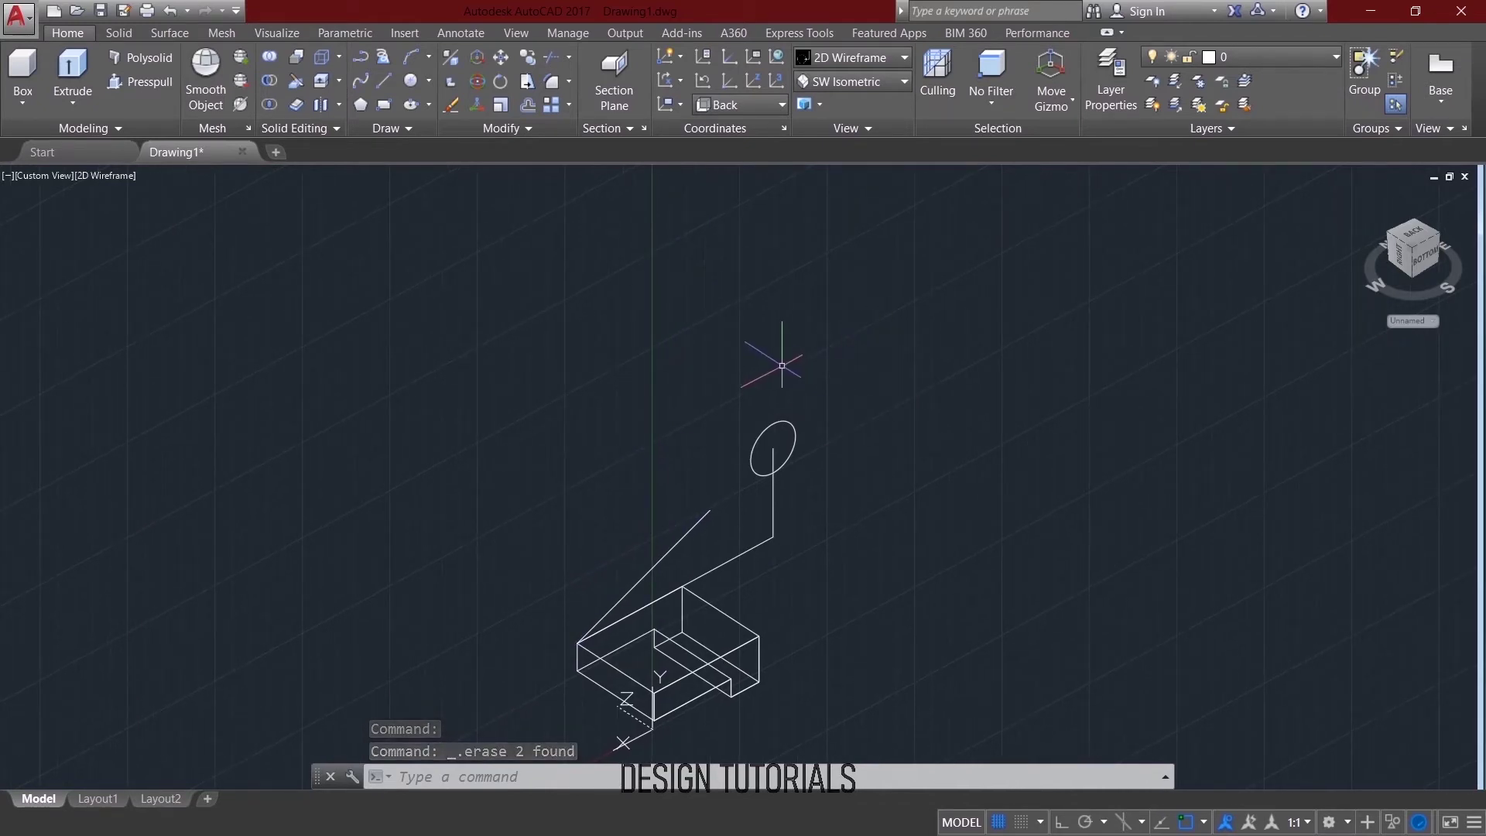
pyautogui.write('l')
pyautogui.press('Return')
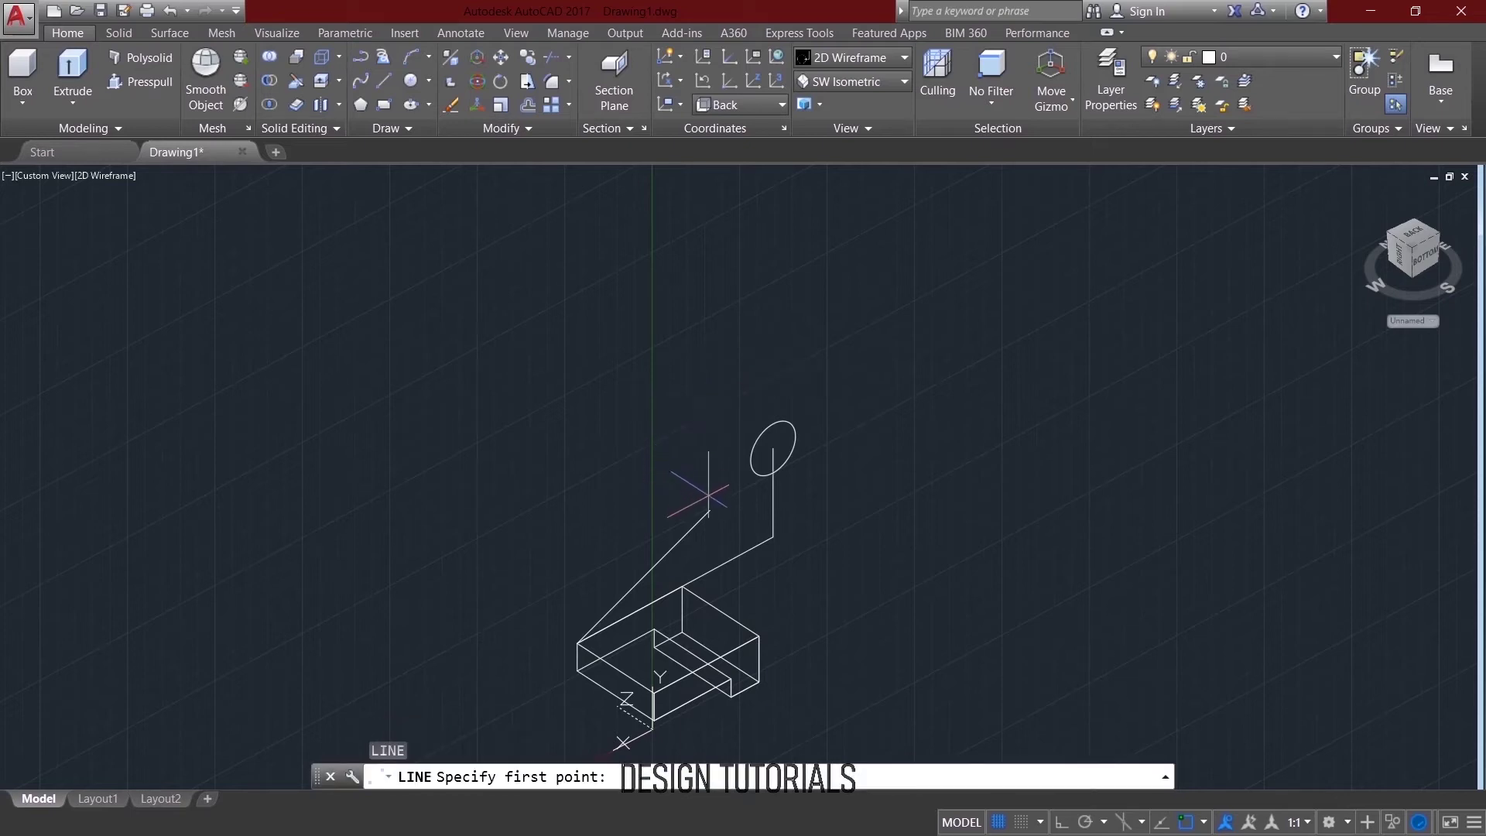
pyautogui.click(711, 511)
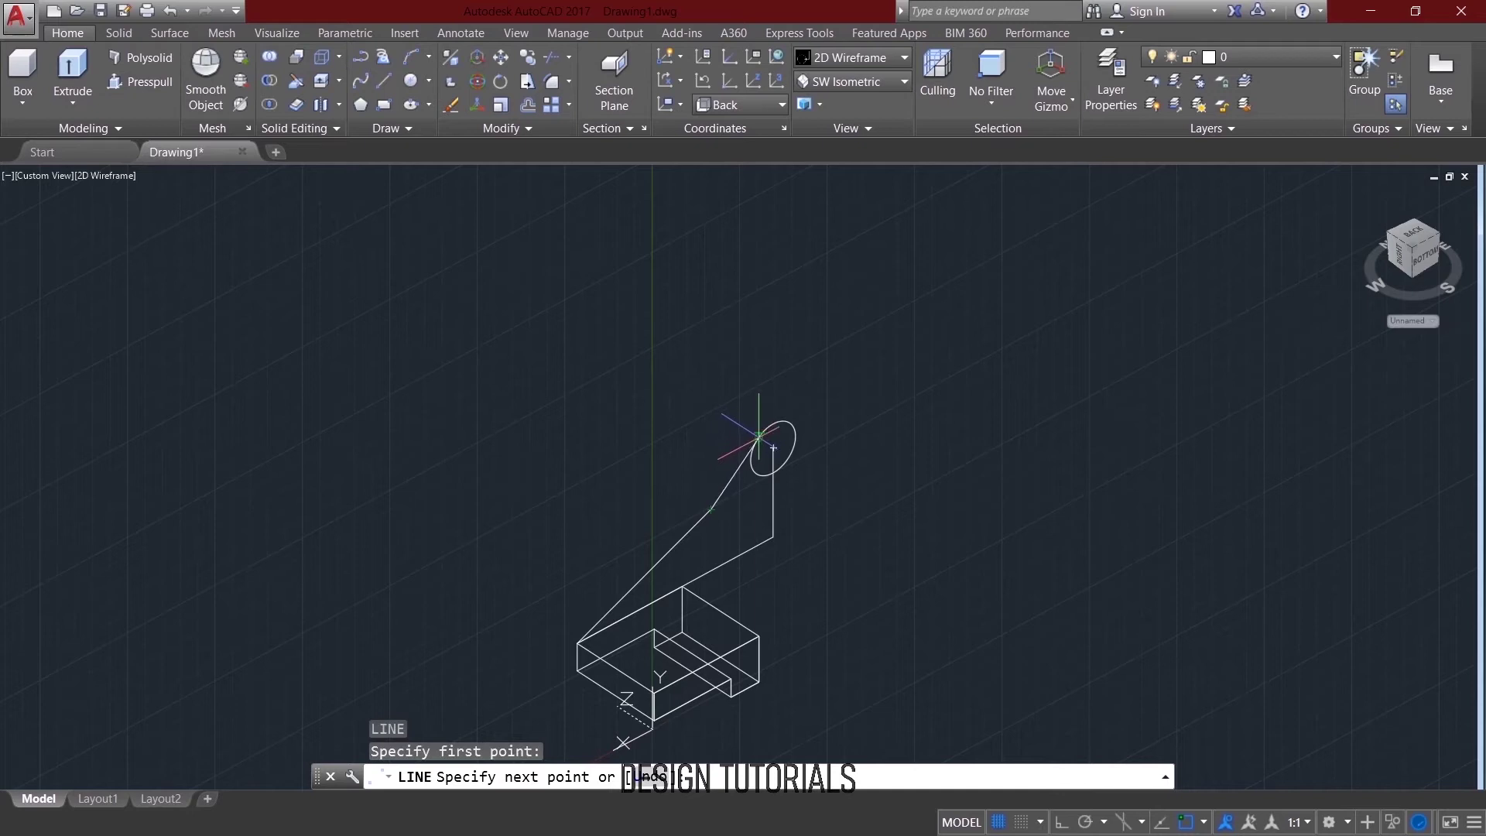
pyautogui.click(757, 444)
pyautogui.press('Return')
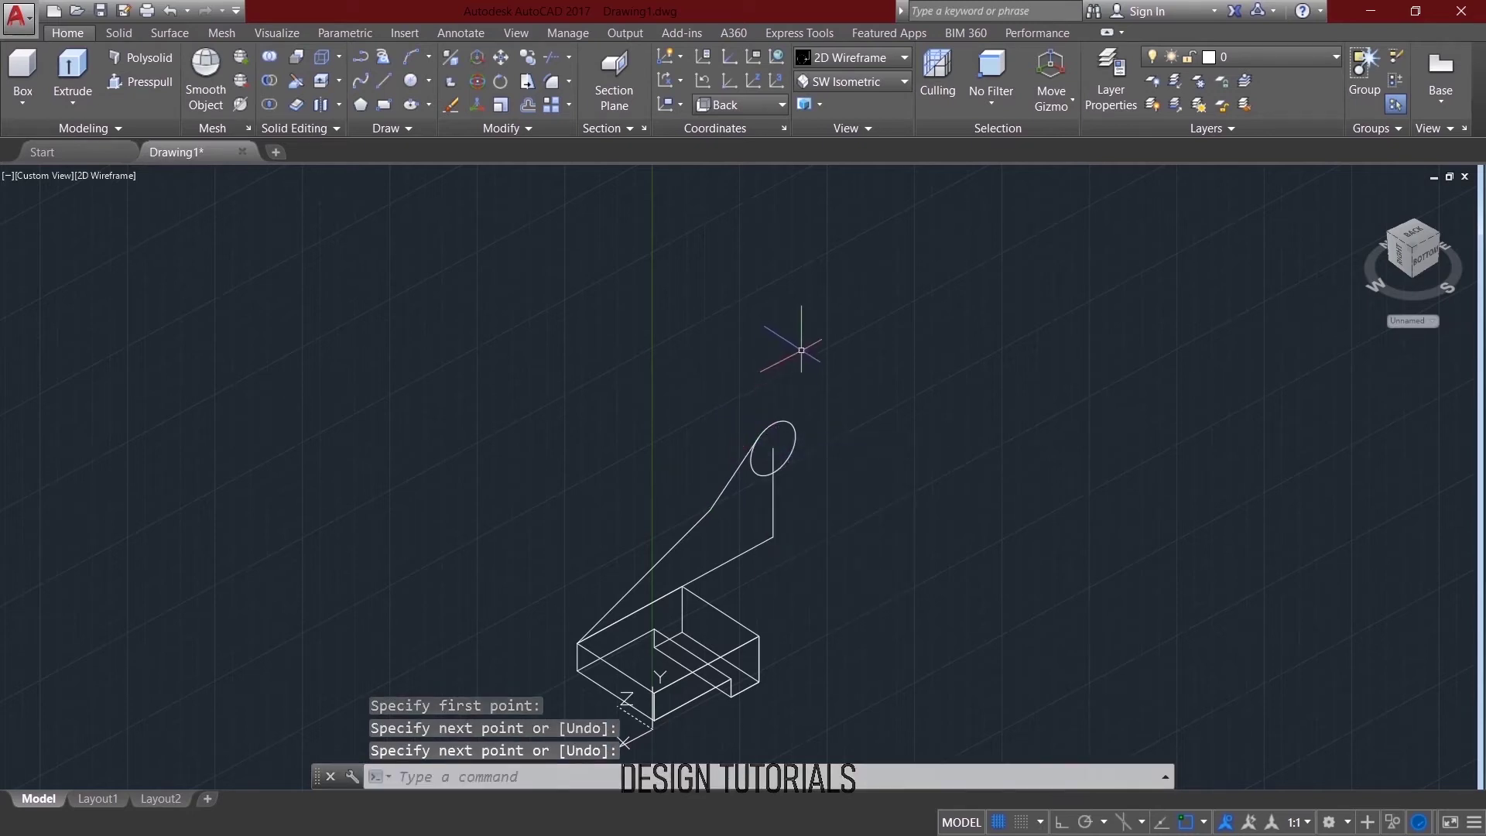
# Draw a line from the block's upper corner below the circle to the circle's centre.
pyautogui.write('l')
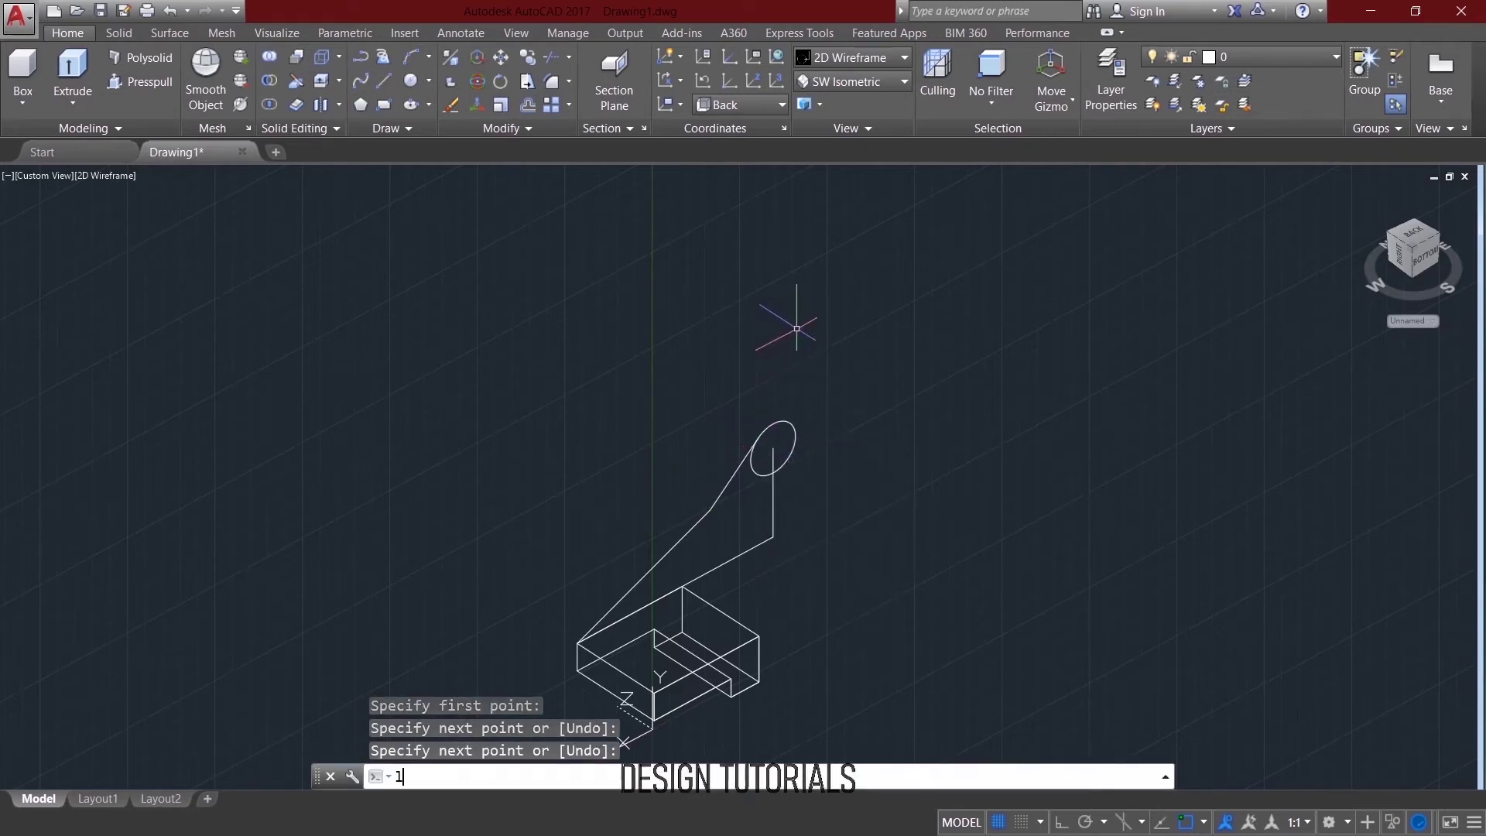
pyautogui.press('Return')
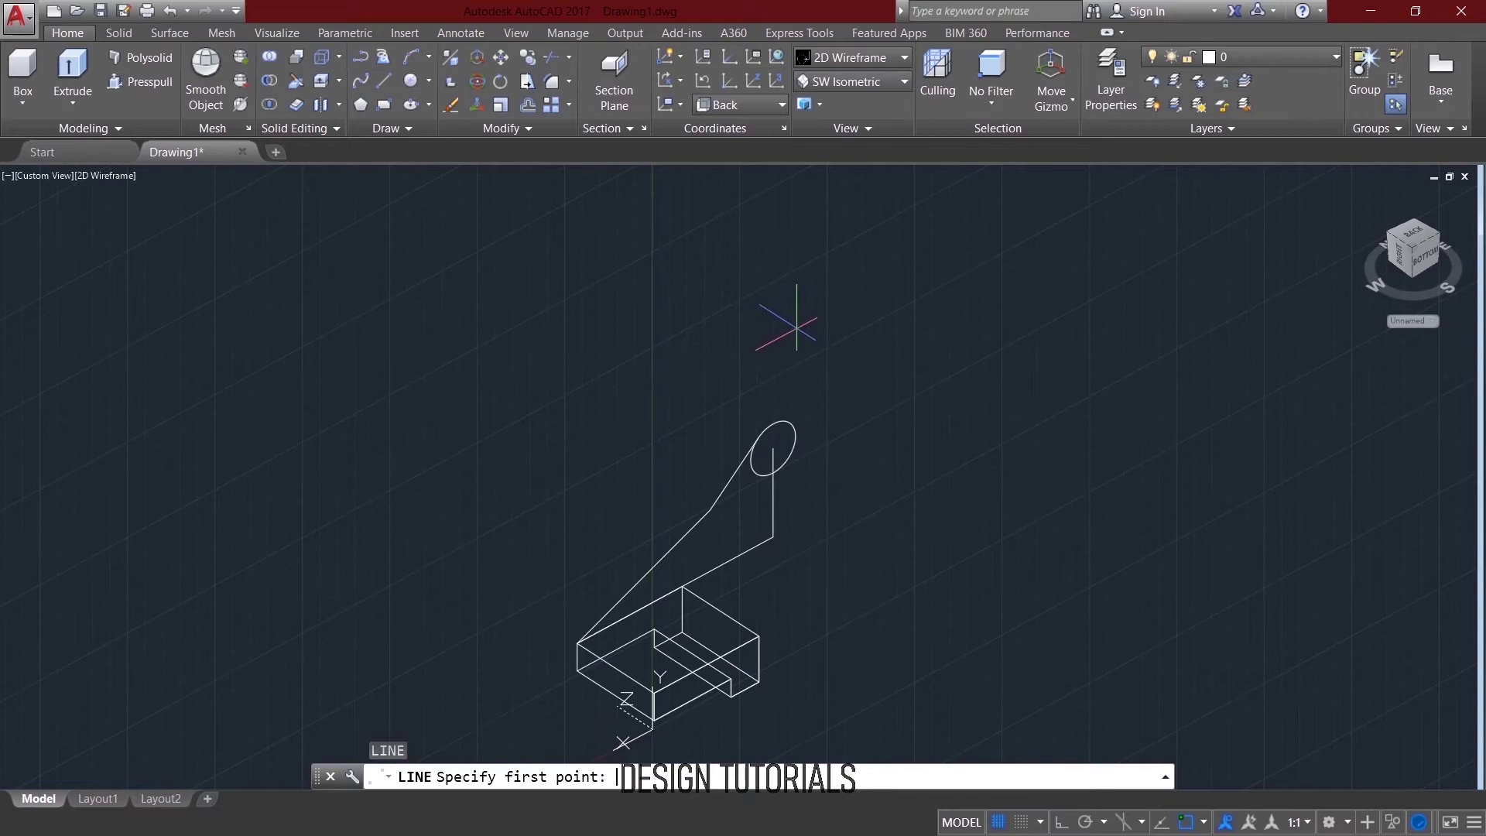
pyautogui.click(683, 588)
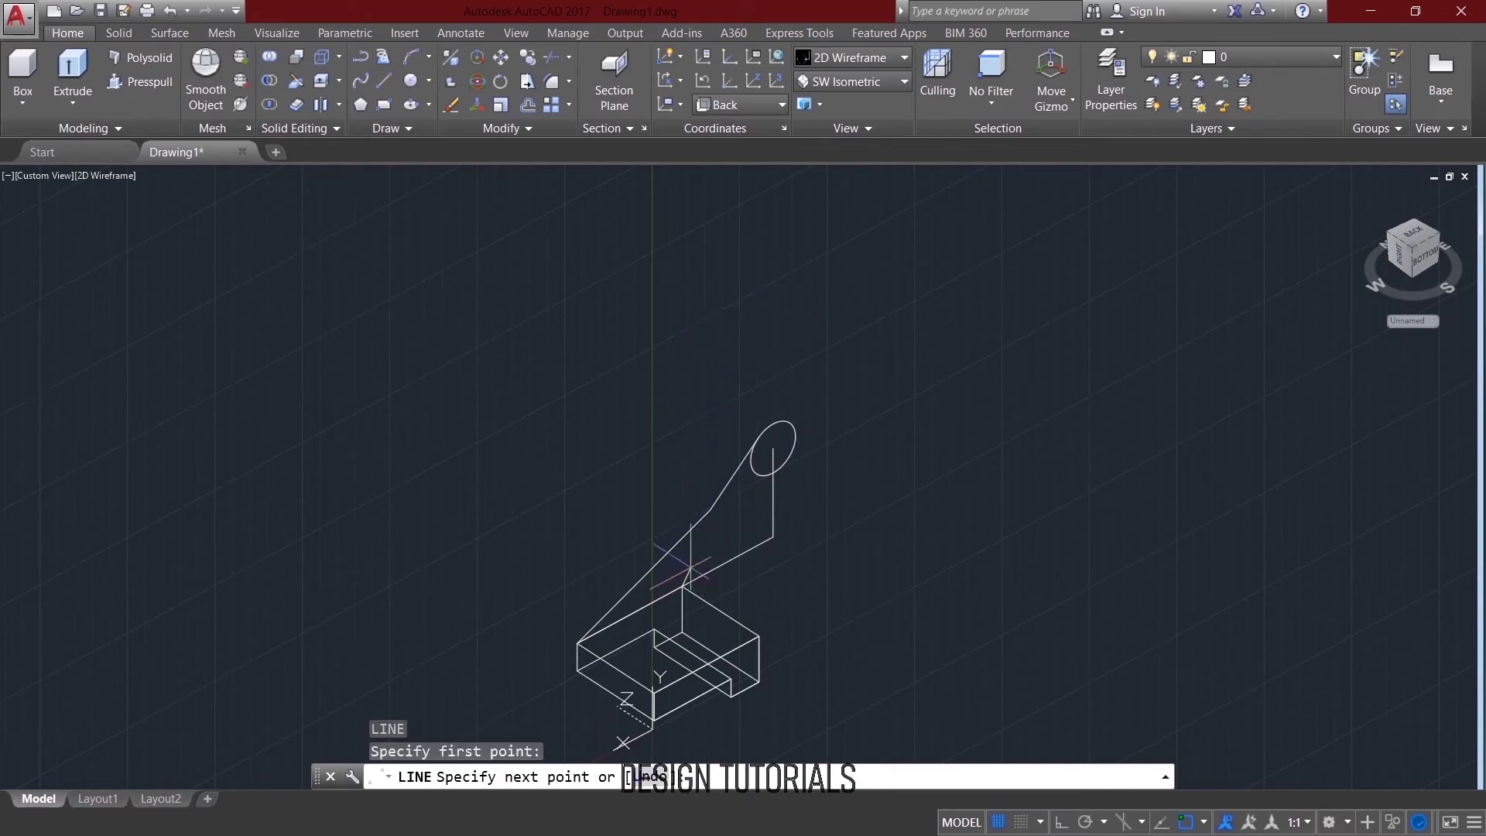
pyautogui.click(773, 448)
pyautogui.rightClick(774, 448)
pyautogui.click(817, 458)
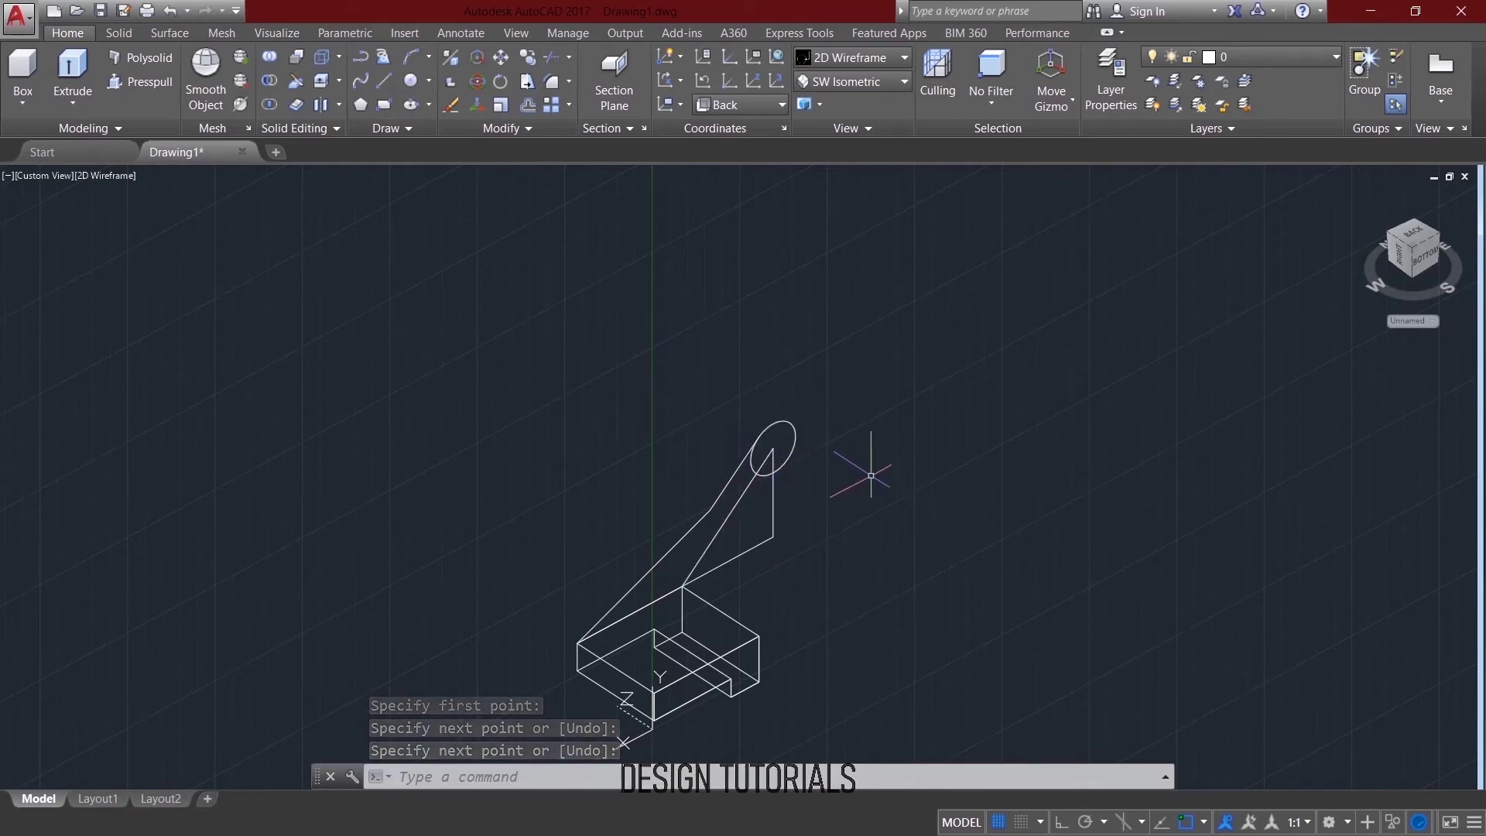
# Trim away the line extending past the block's upper corner and the vertical line's portion below the circle.
pyautogui.write('tr')
pyautogui.press('Return')
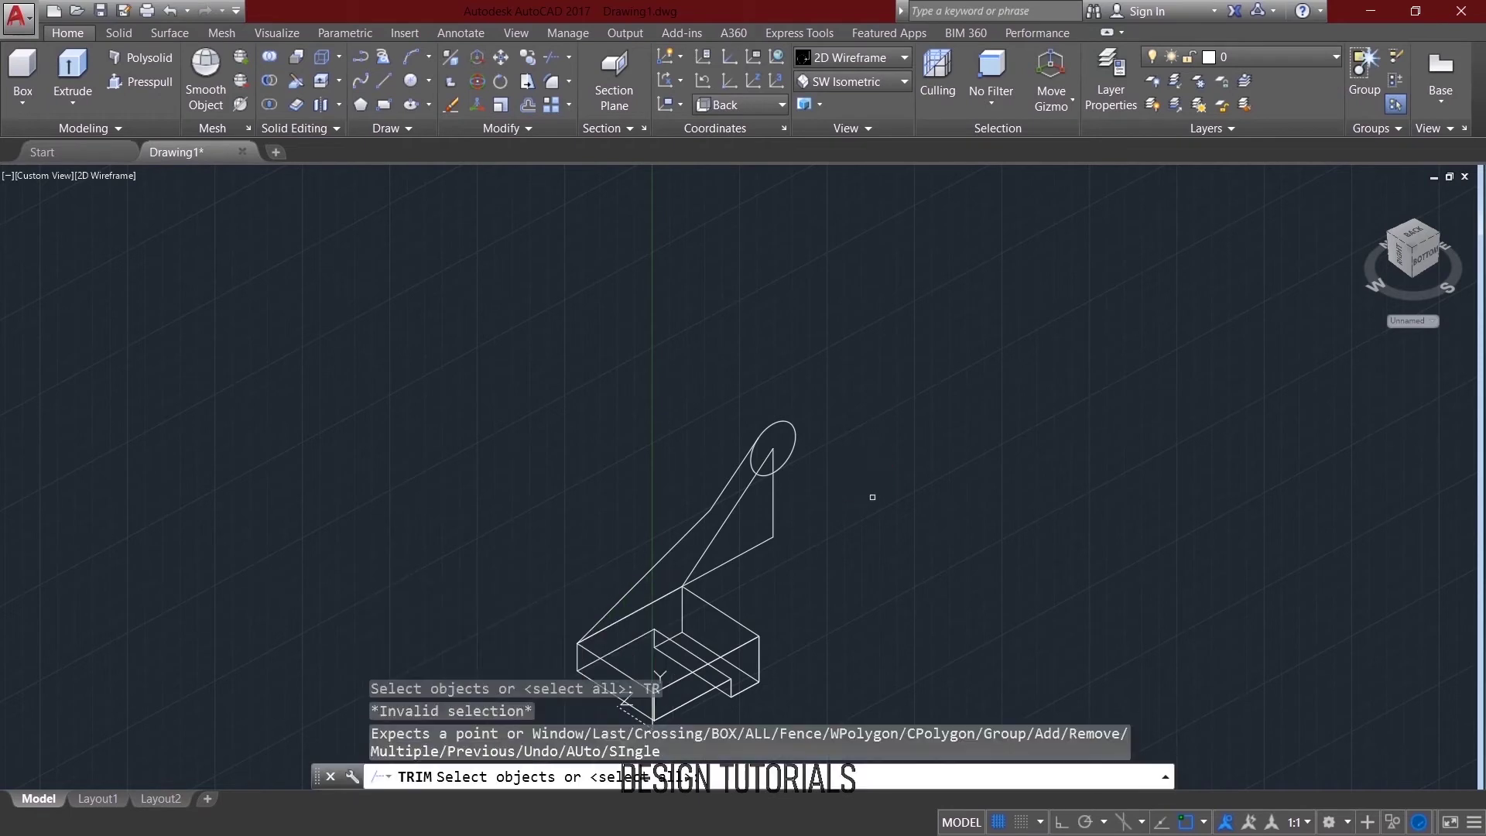
pyautogui.press('Return')
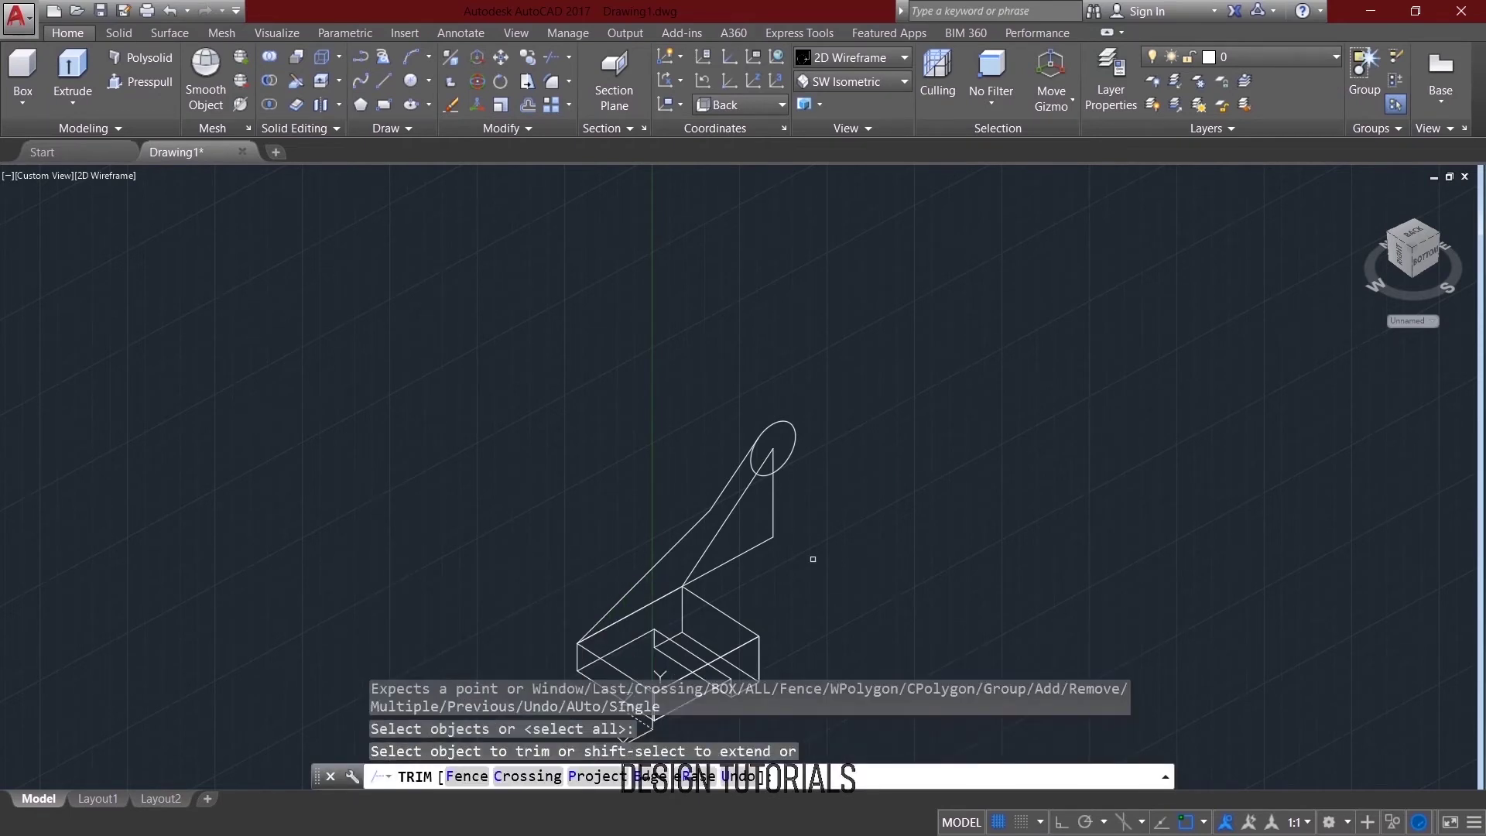
pyautogui.click(755, 552)
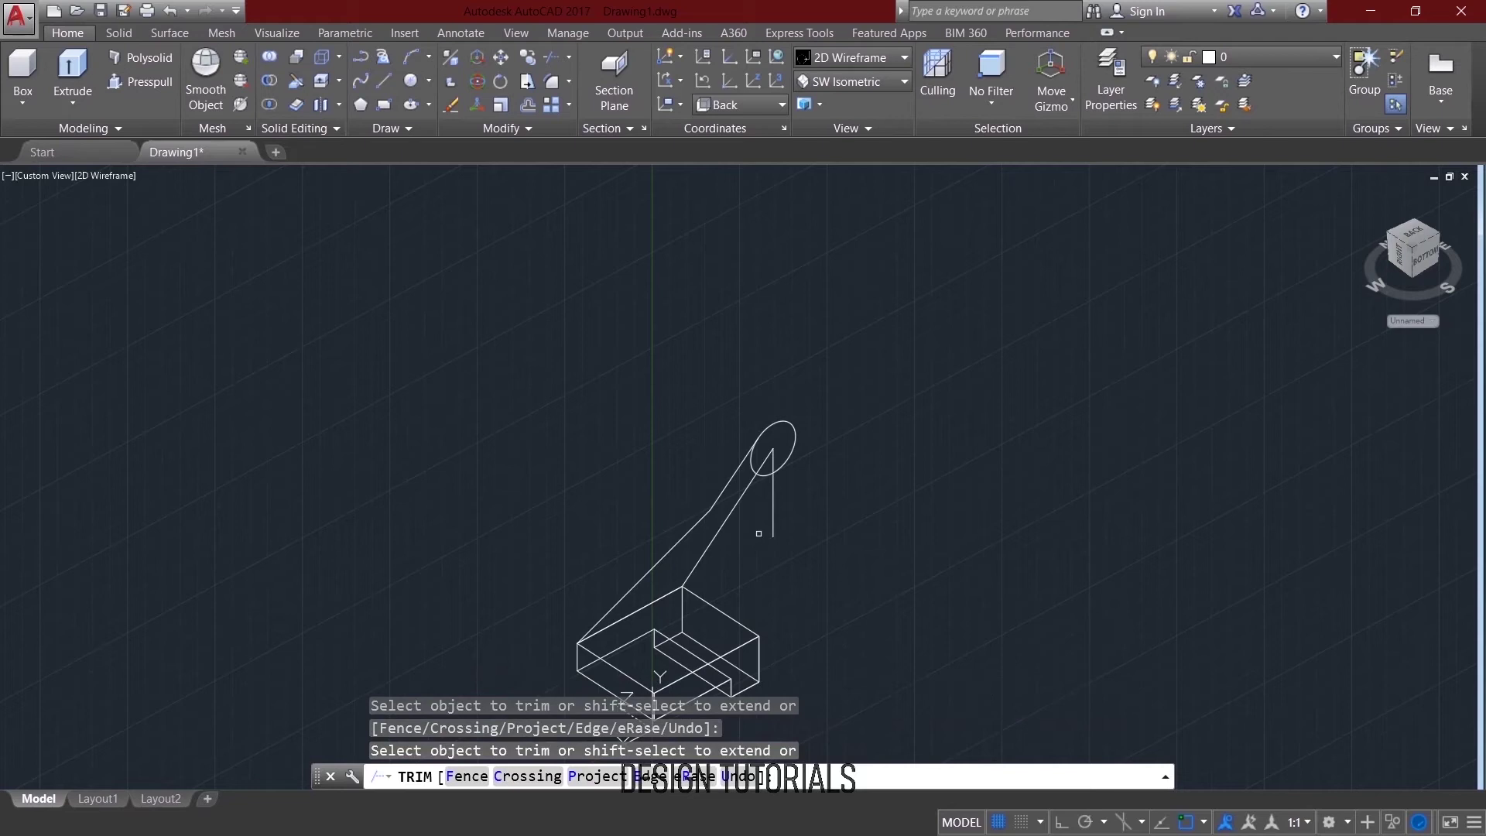
pyautogui.click(771, 519)
pyautogui.click(771, 466)
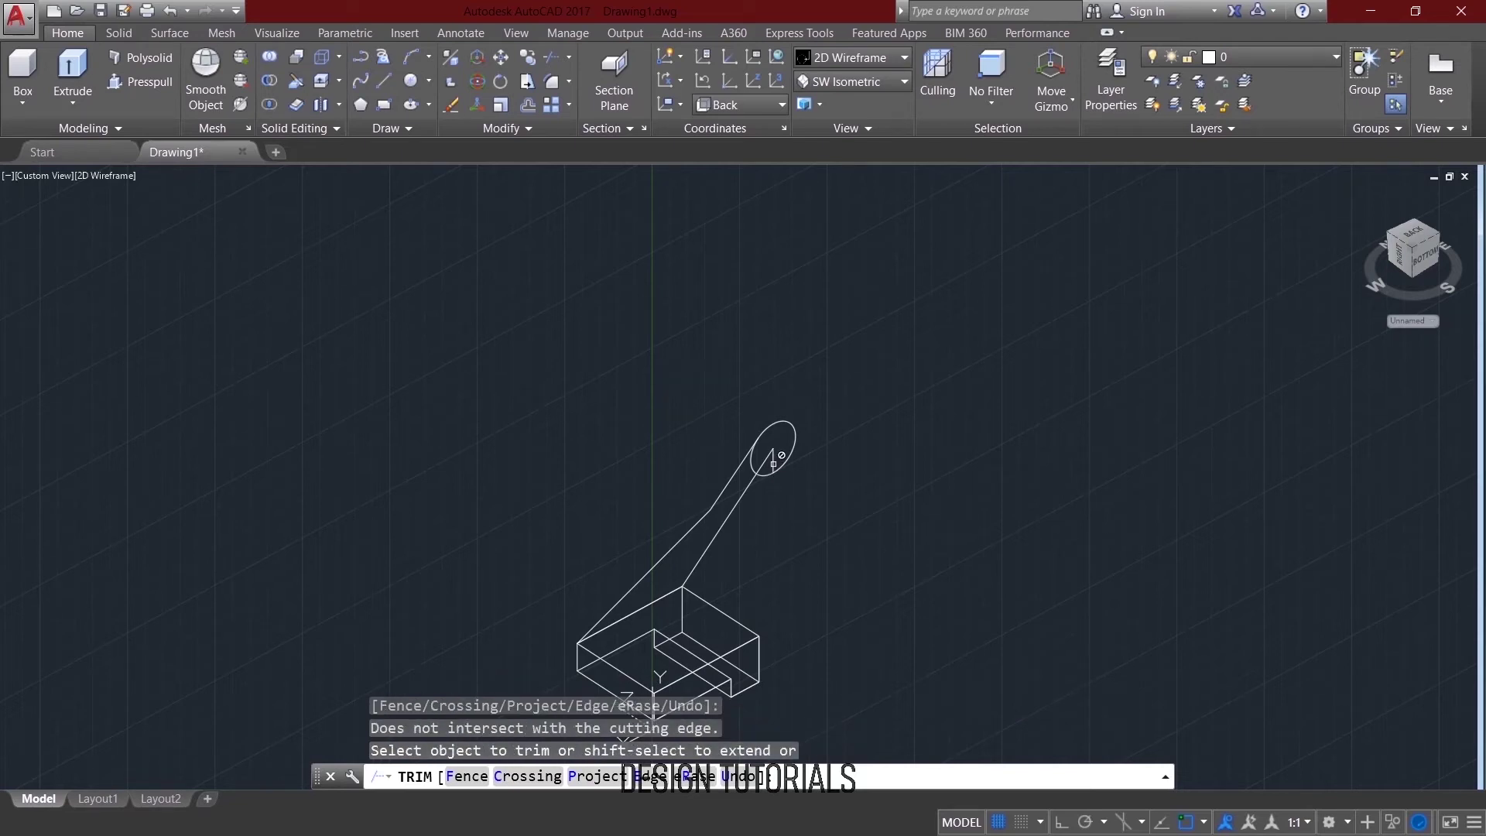
pyautogui.press('Escape')
pyautogui.write('e')
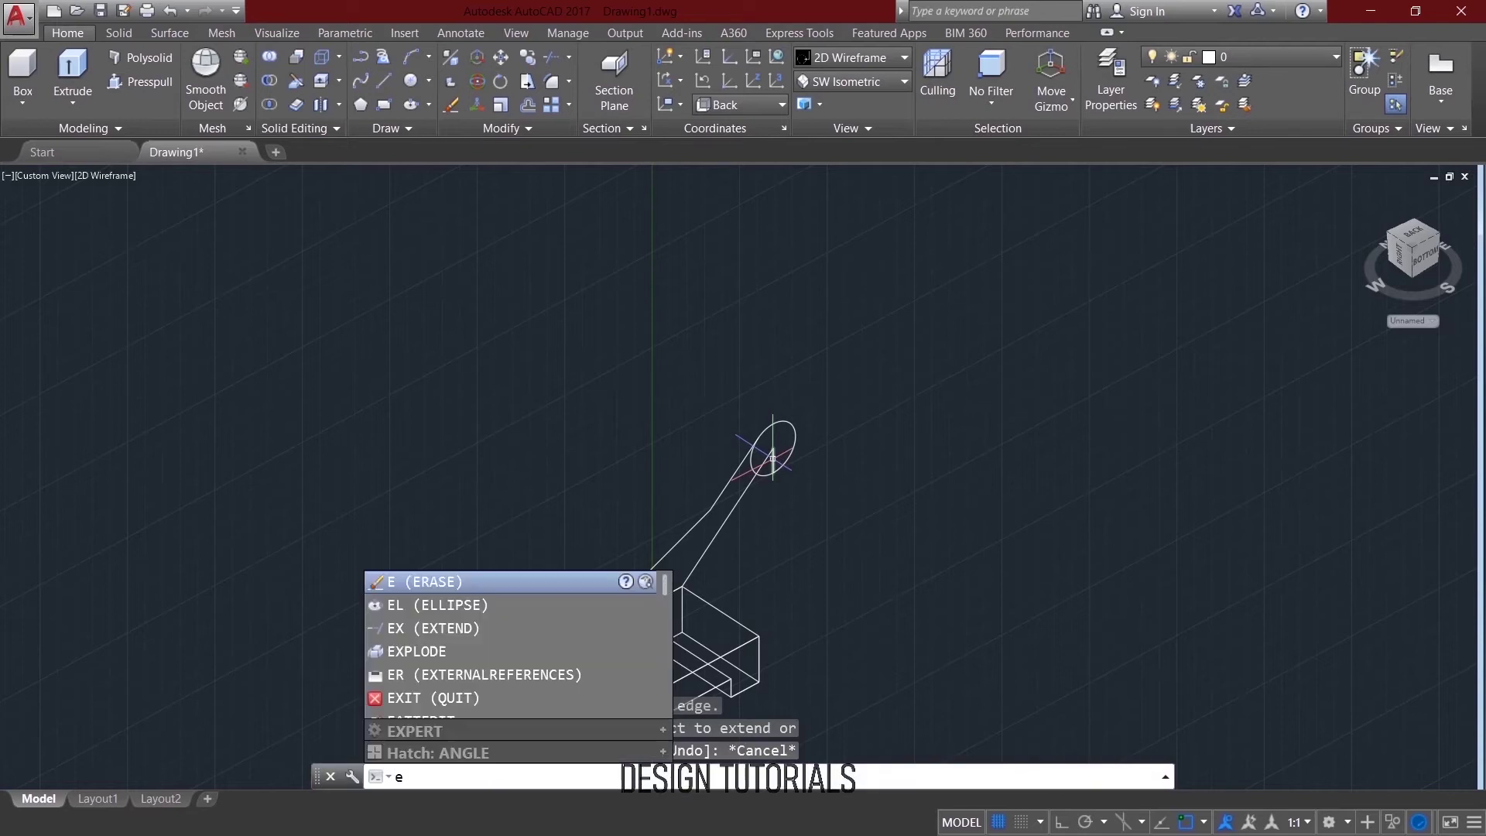
pyautogui.press('Return')
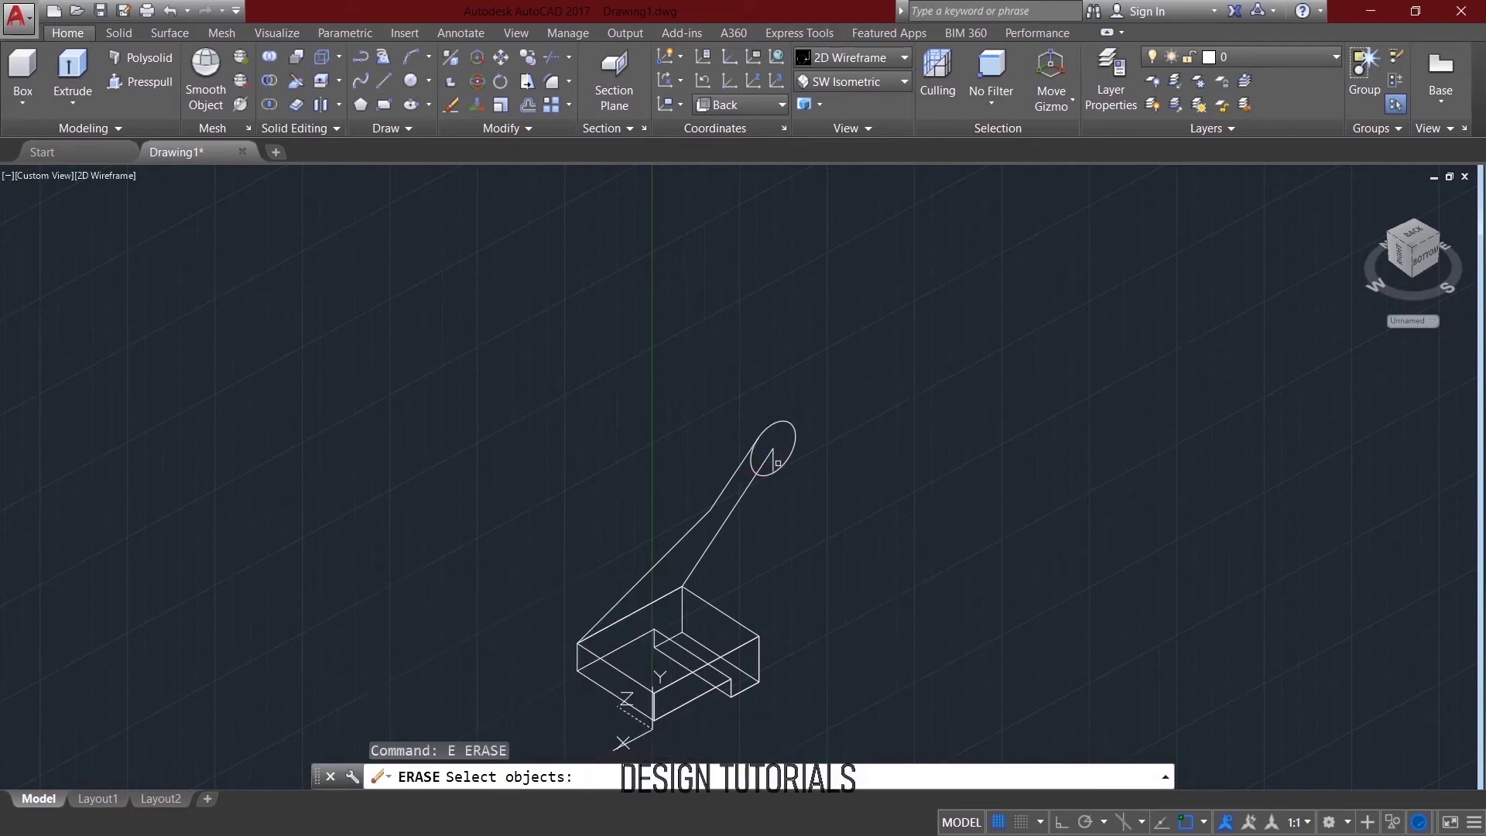
pyautogui.click(774, 463)
pyautogui.click(764, 460)
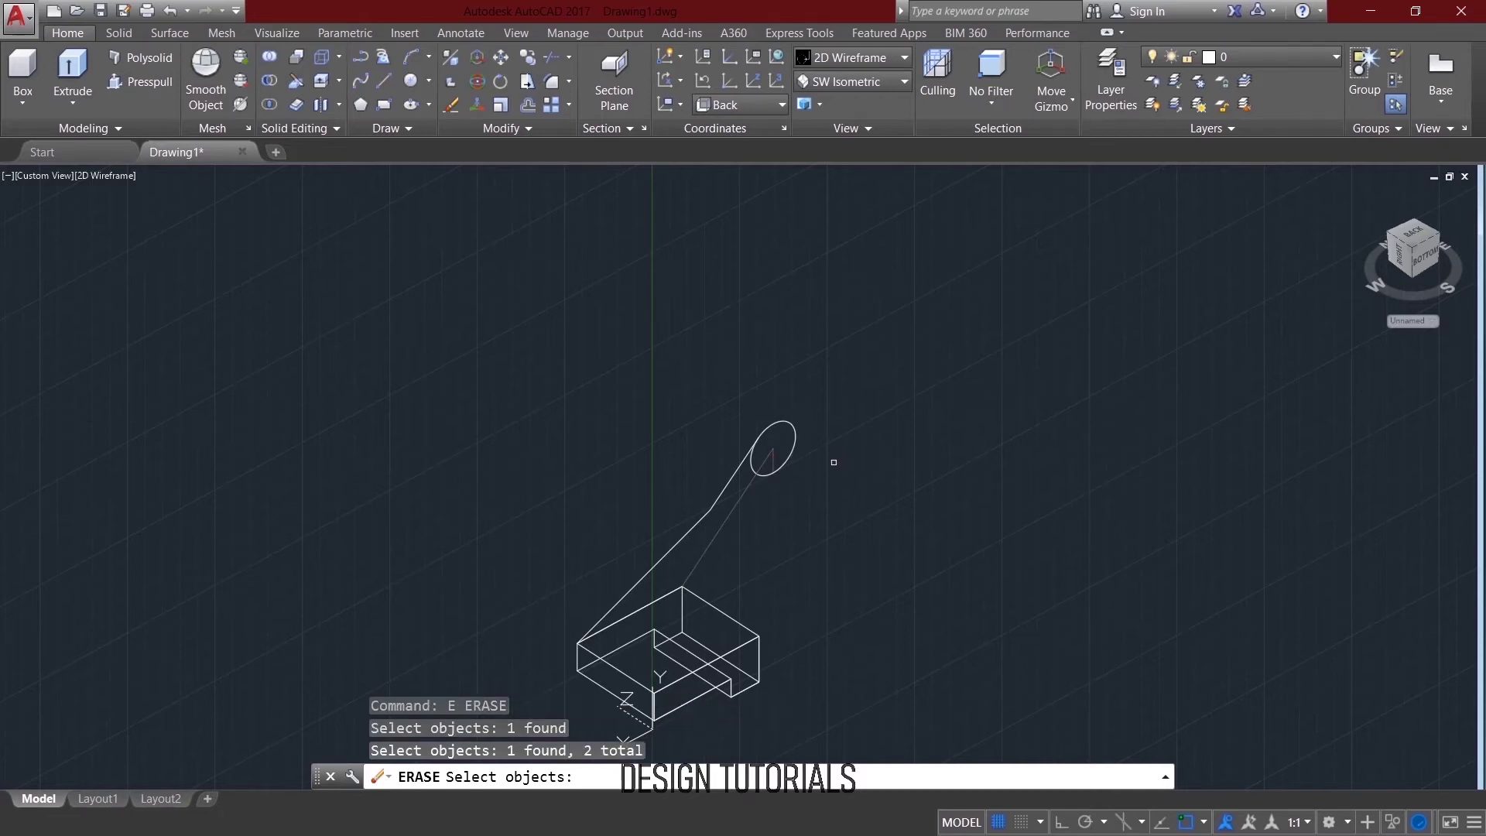
pyautogui.hotkey('ctrl', 'z')
pyautogui.press('Escape')
pyautogui.press('Escape')
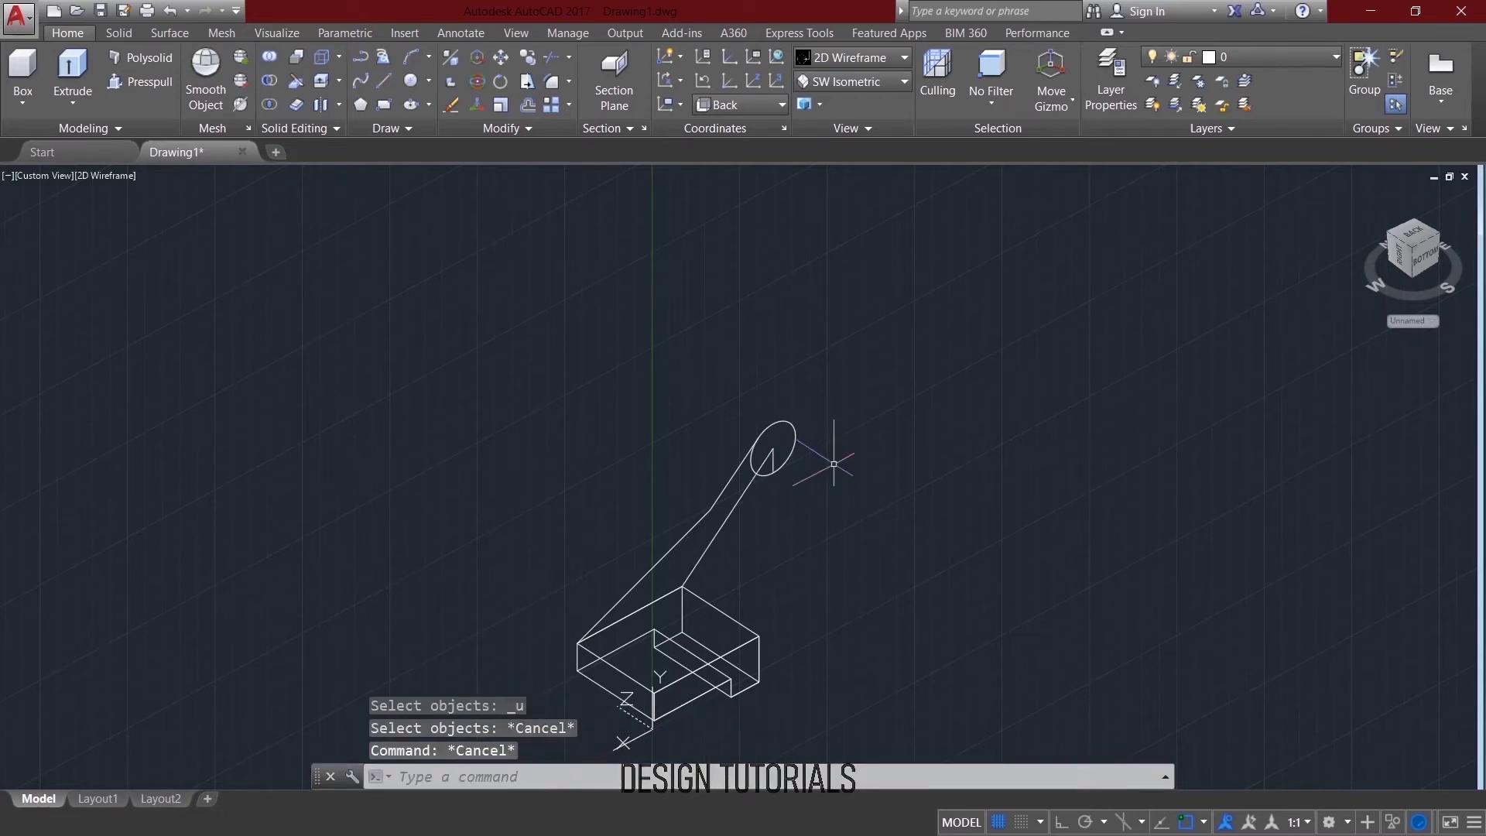
# Trim the line pieces inside the circle and the circle's outer arc, keeping the short arc between the two arm lines.
pyautogui.write('tr')
pyautogui.press('Return')
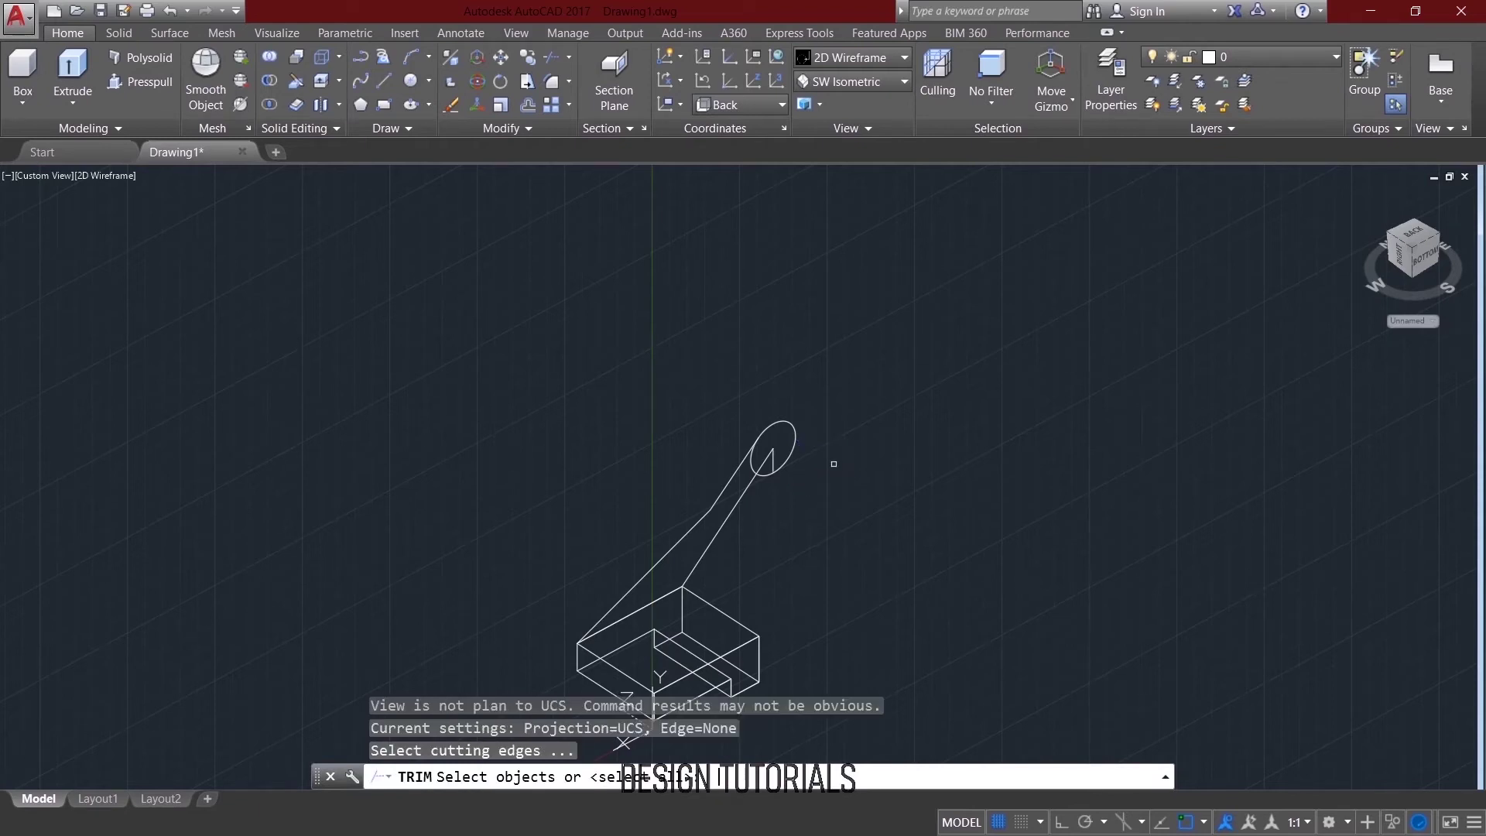
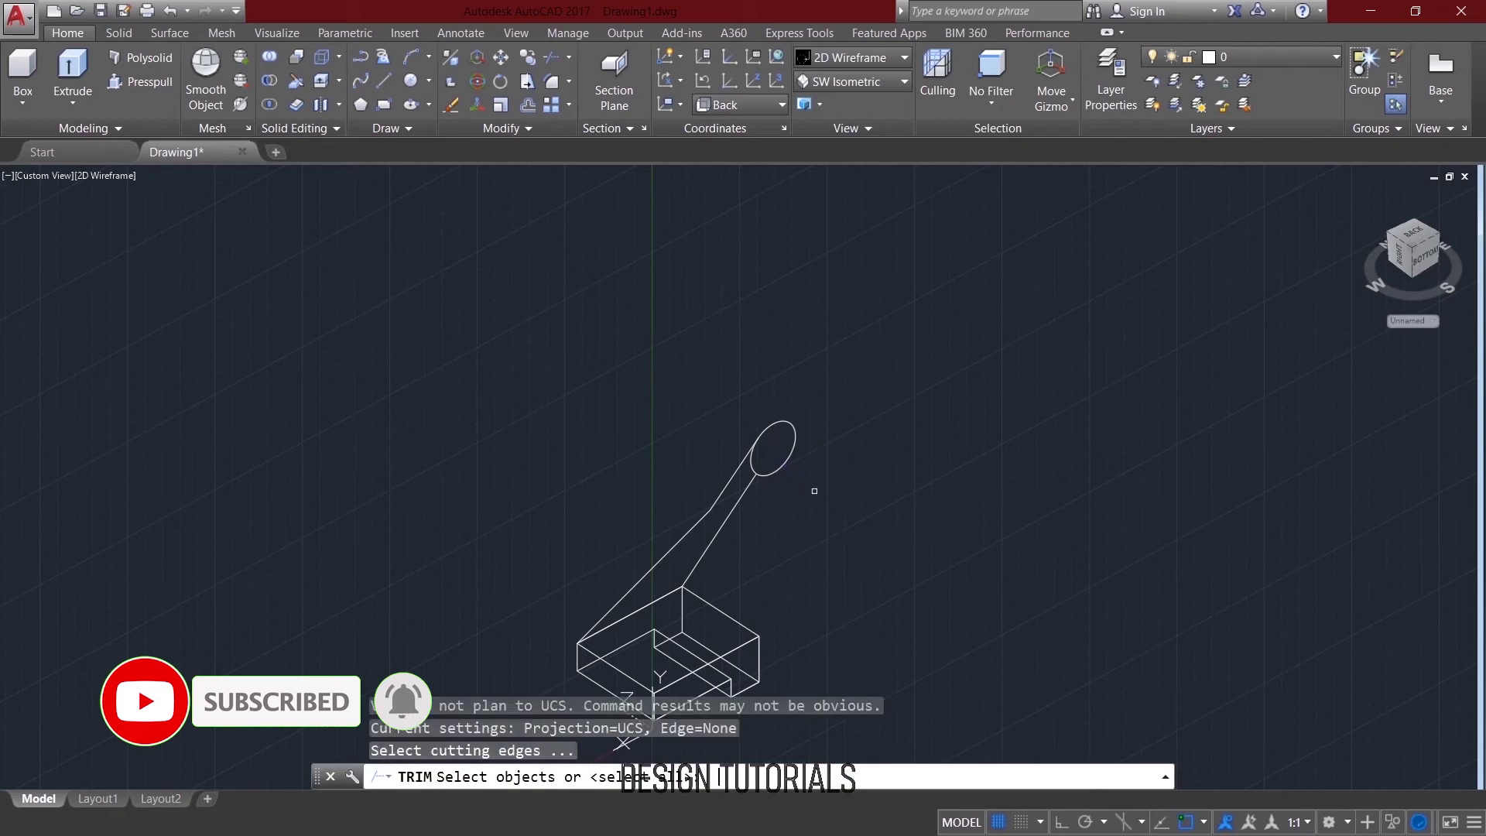
pyautogui.click(792, 461)
pyautogui.click(781, 428)
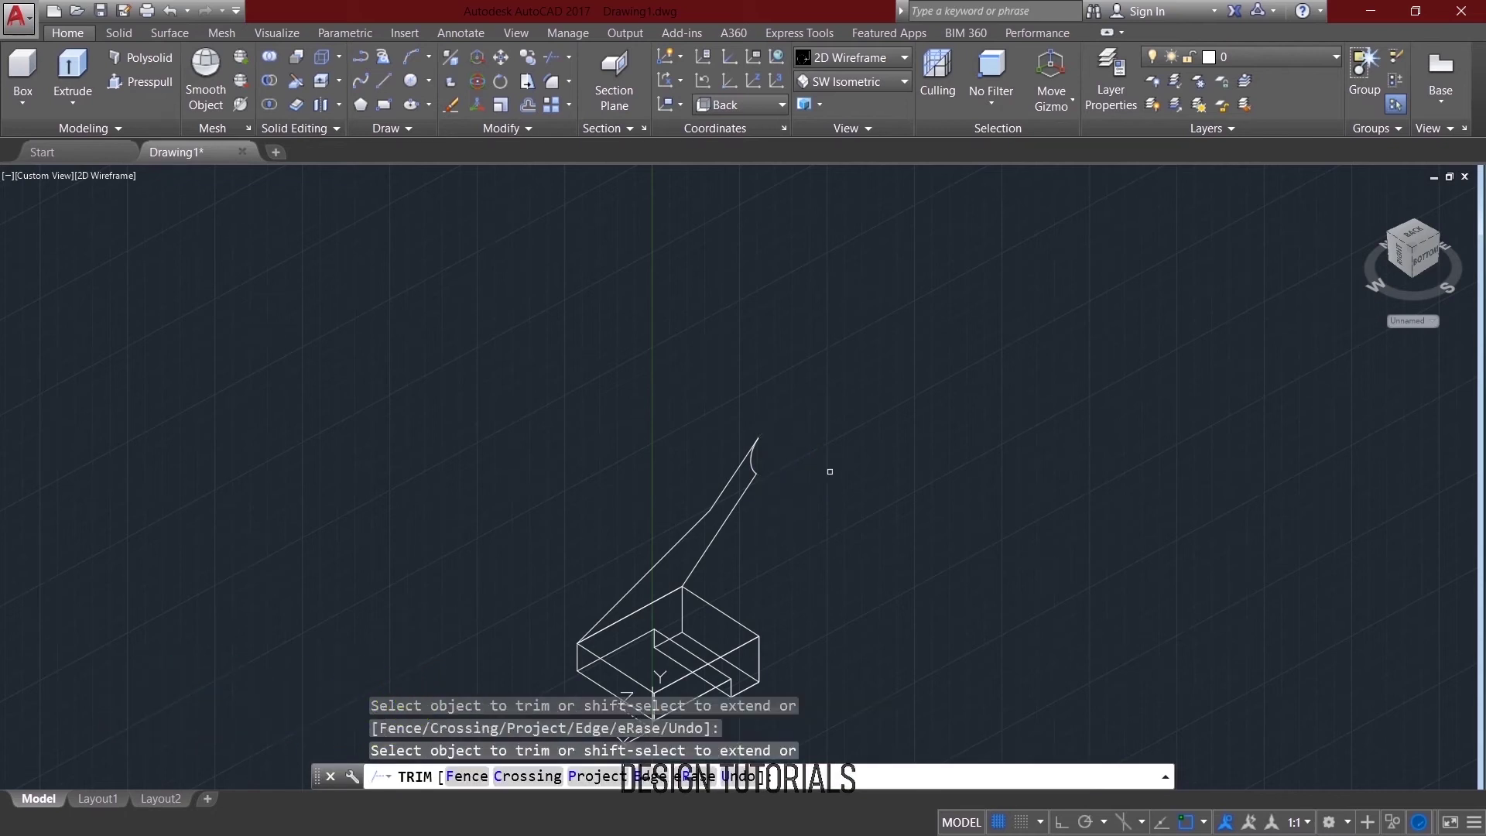
pyautogui.press('Return')
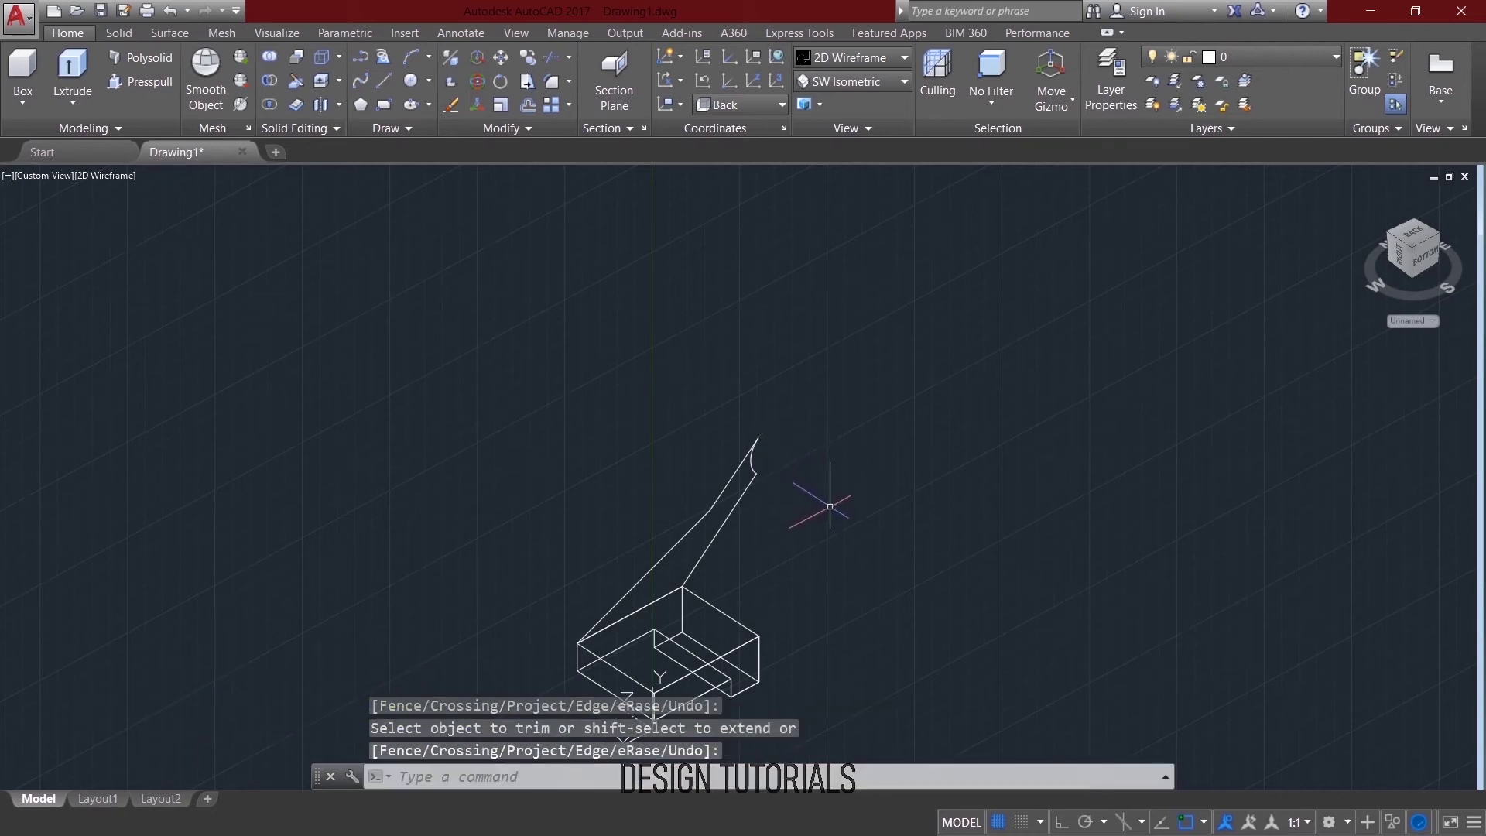
# Join the arm's three sloping lines, the short arc and the line along the block's top edge into one closed profile.
pyautogui.write('join')
pyautogui.press('Return')
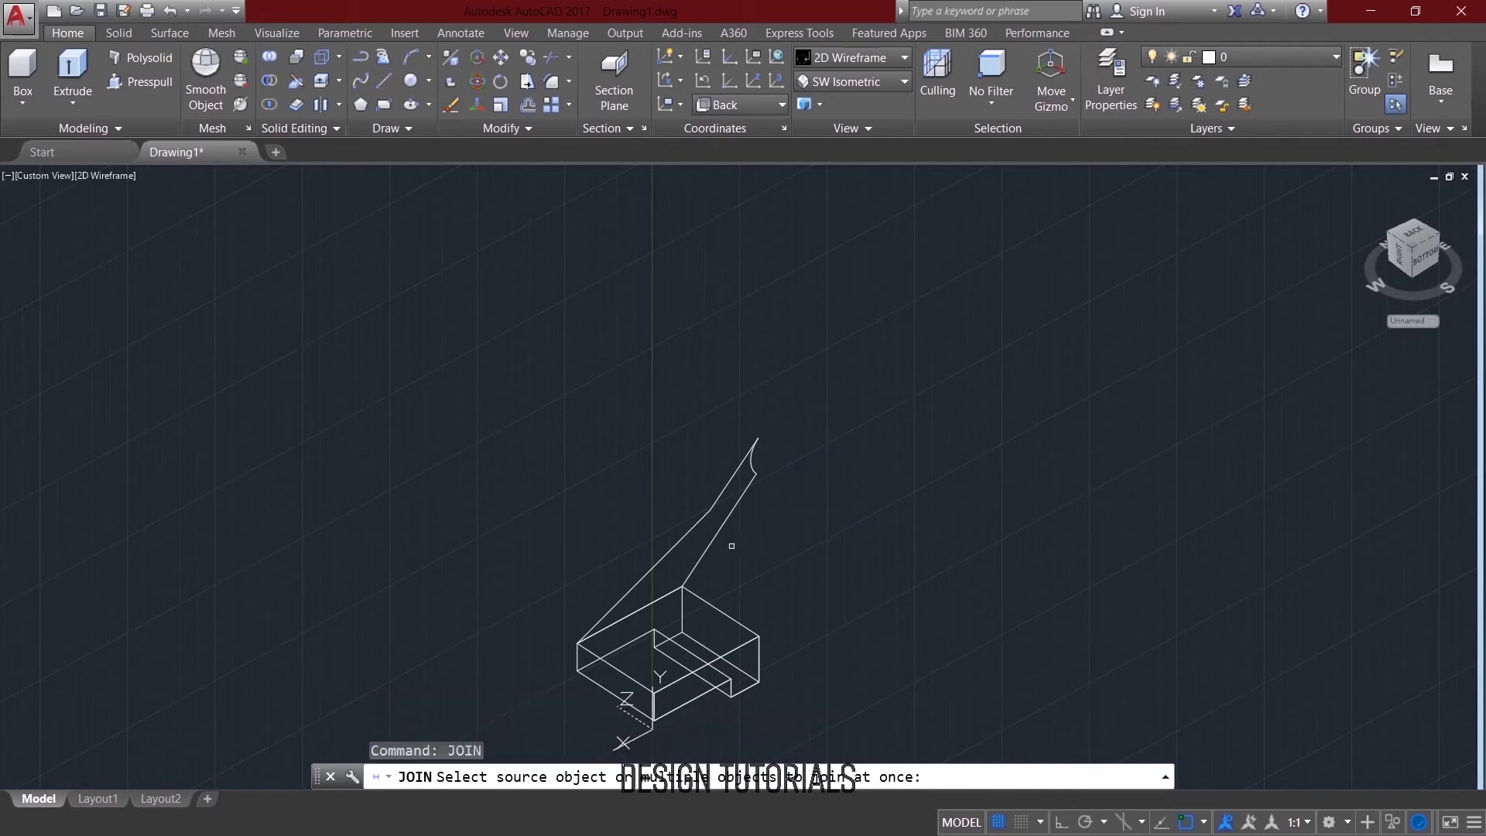
pyautogui.click(730, 507)
pyautogui.click(753, 470)
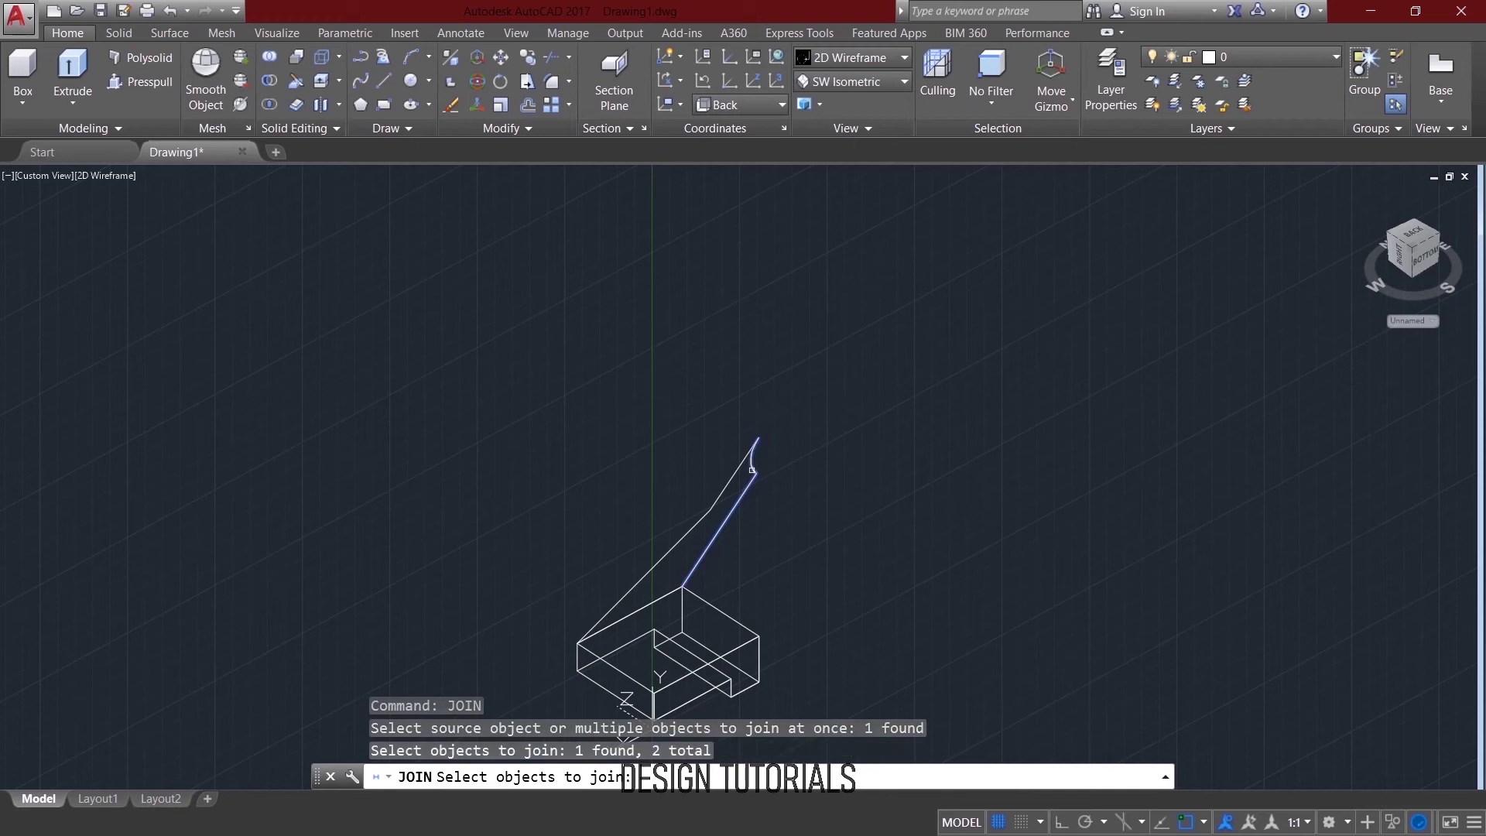
pyautogui.click(737, 475)
pyautogui.click(730, 478)
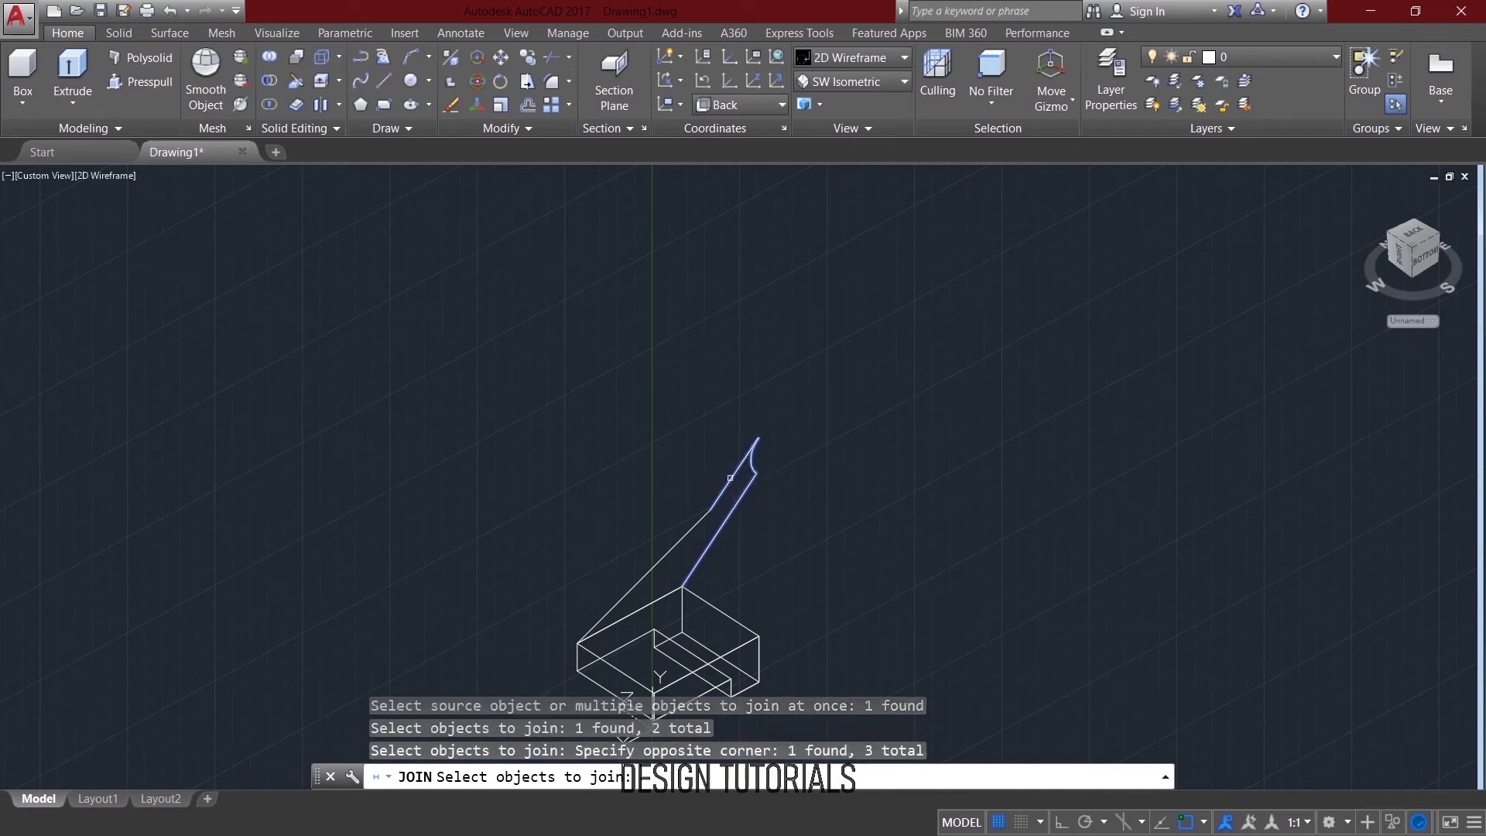
pyautogui.moveTo(703, 534)
pyautogui.mouseDown()
pyautogui.moveTo(680, 514)
pyautogui.moveTo(681, 526)
pyautogui.mouseUp()
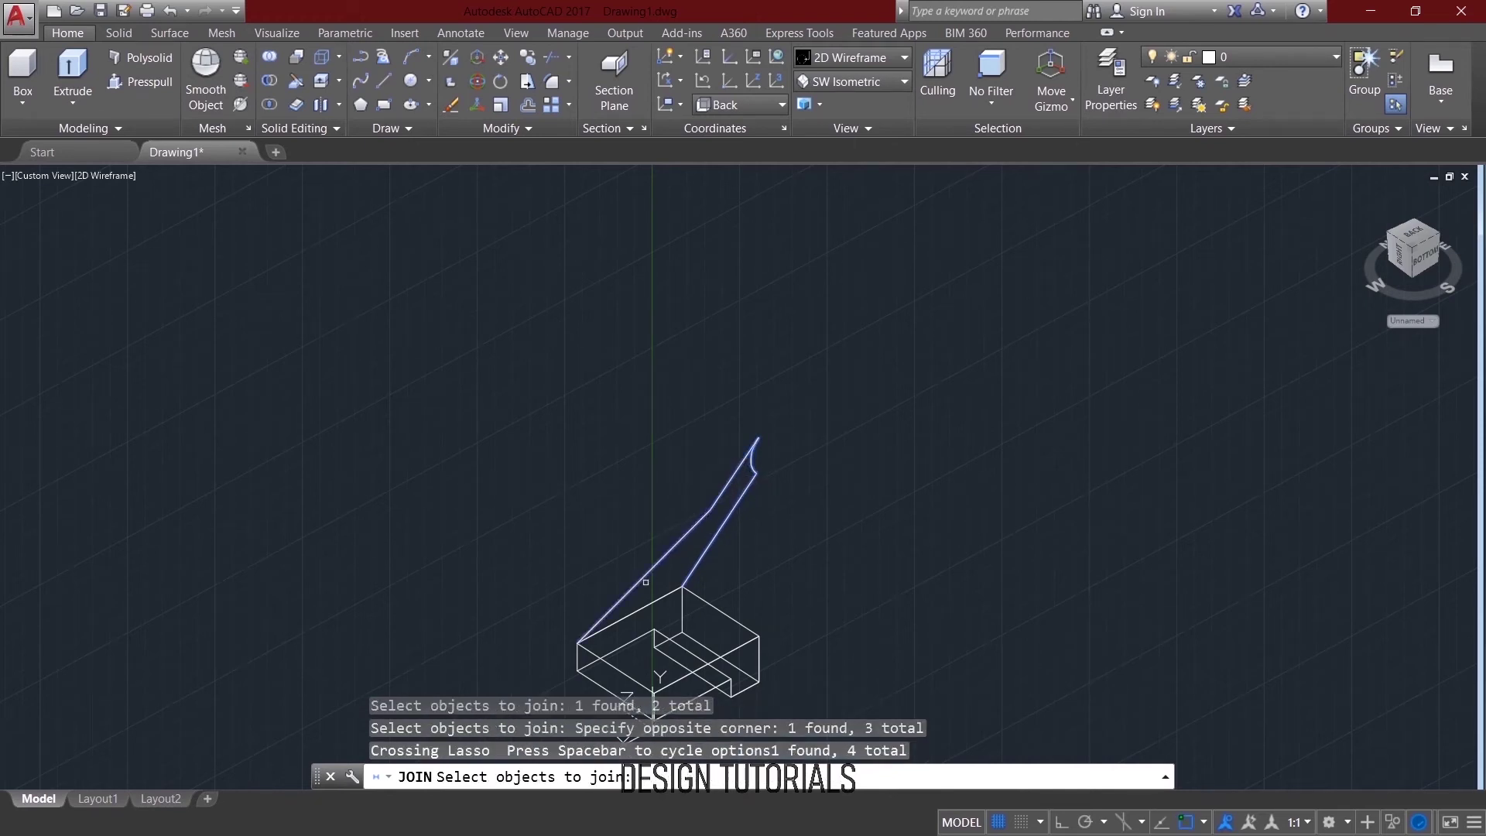
pyautogui.click(737, 503)
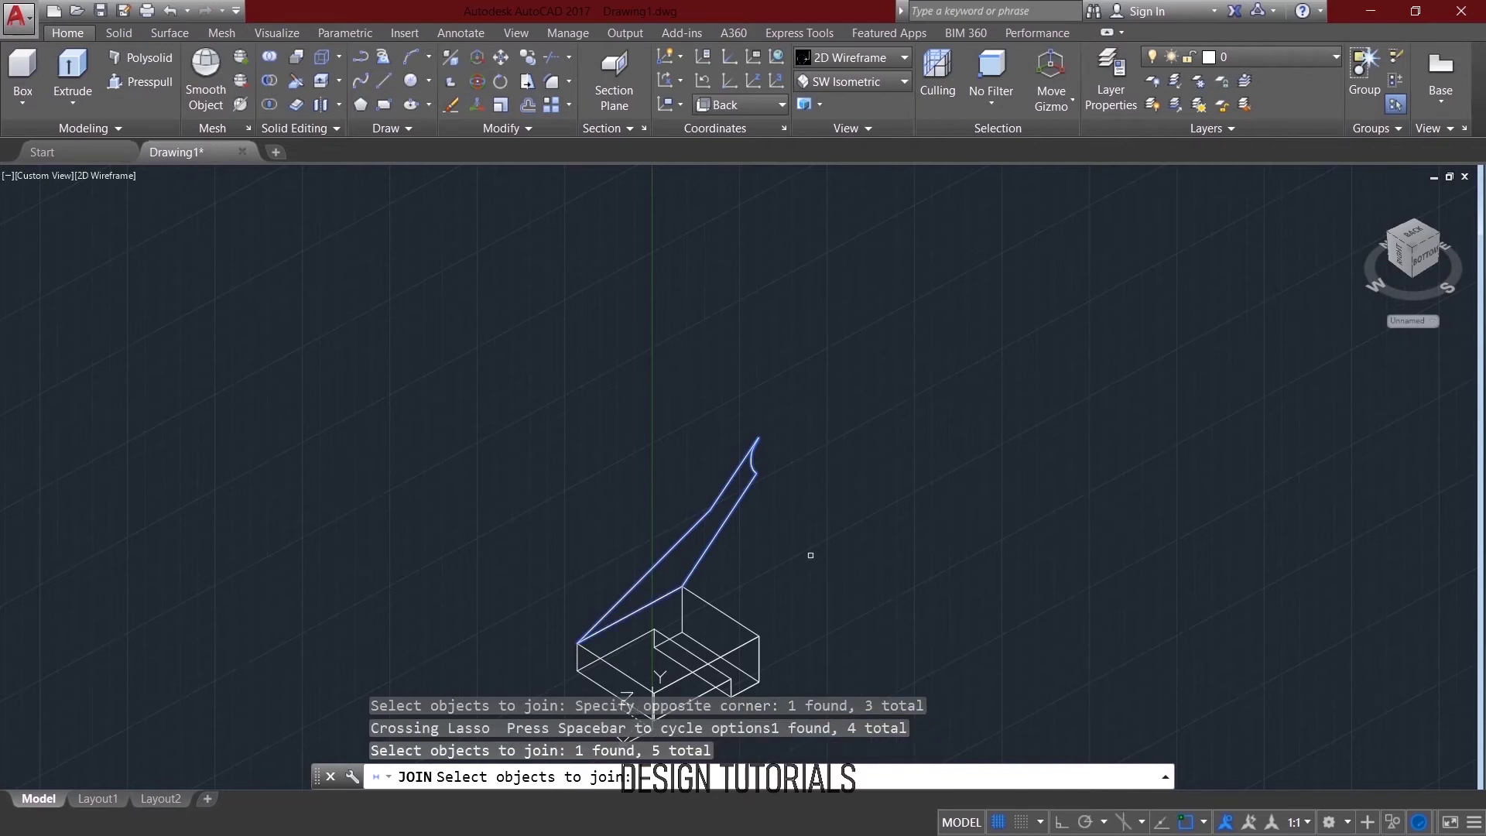
pyautogui.press('Return')
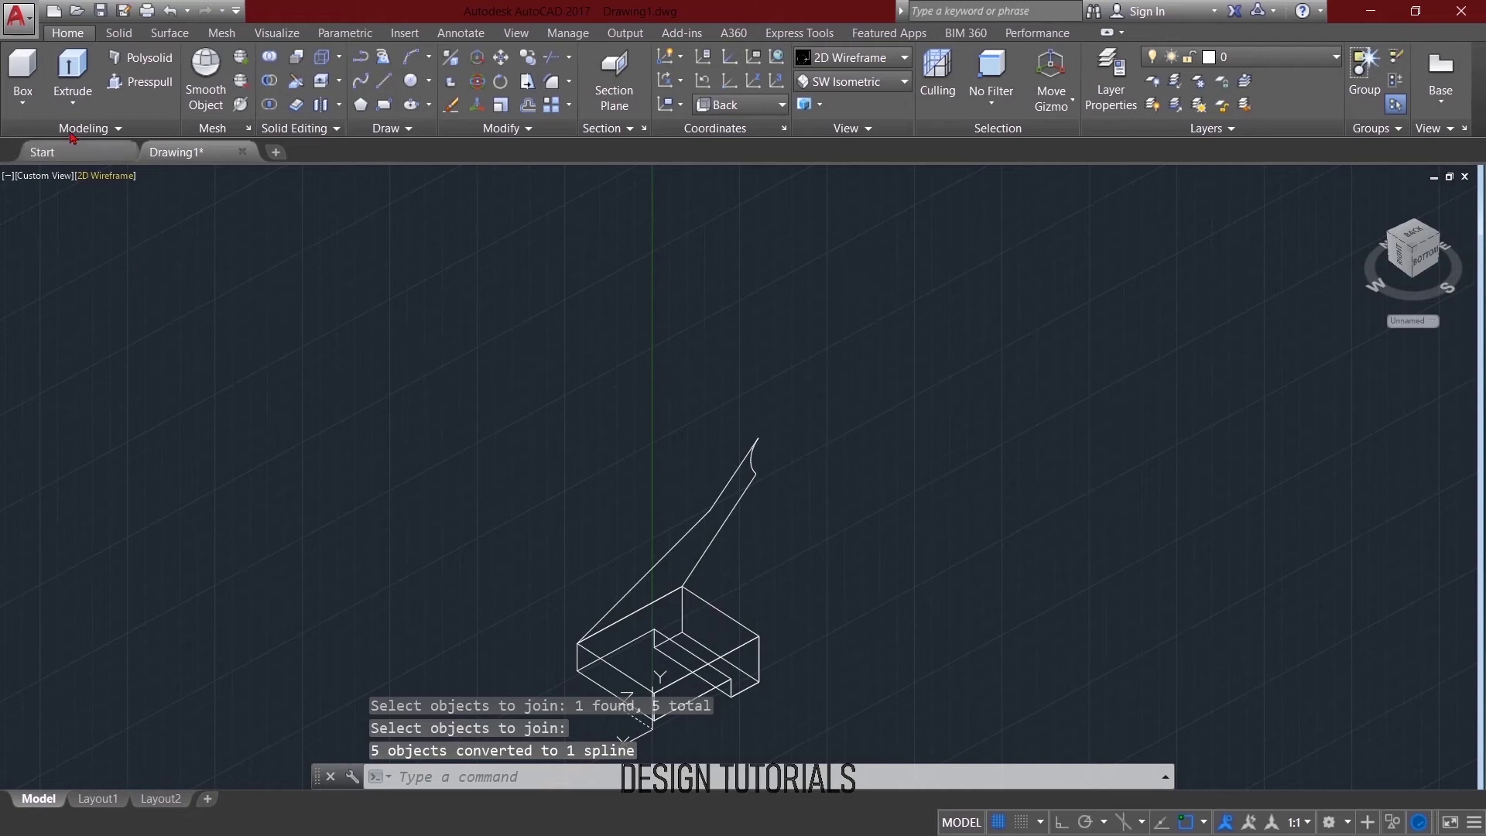
# Try to extrude the joined arm profile by 15 with Presspull under the Back UCS, and undo it.
pyautogui.click(136, 86)
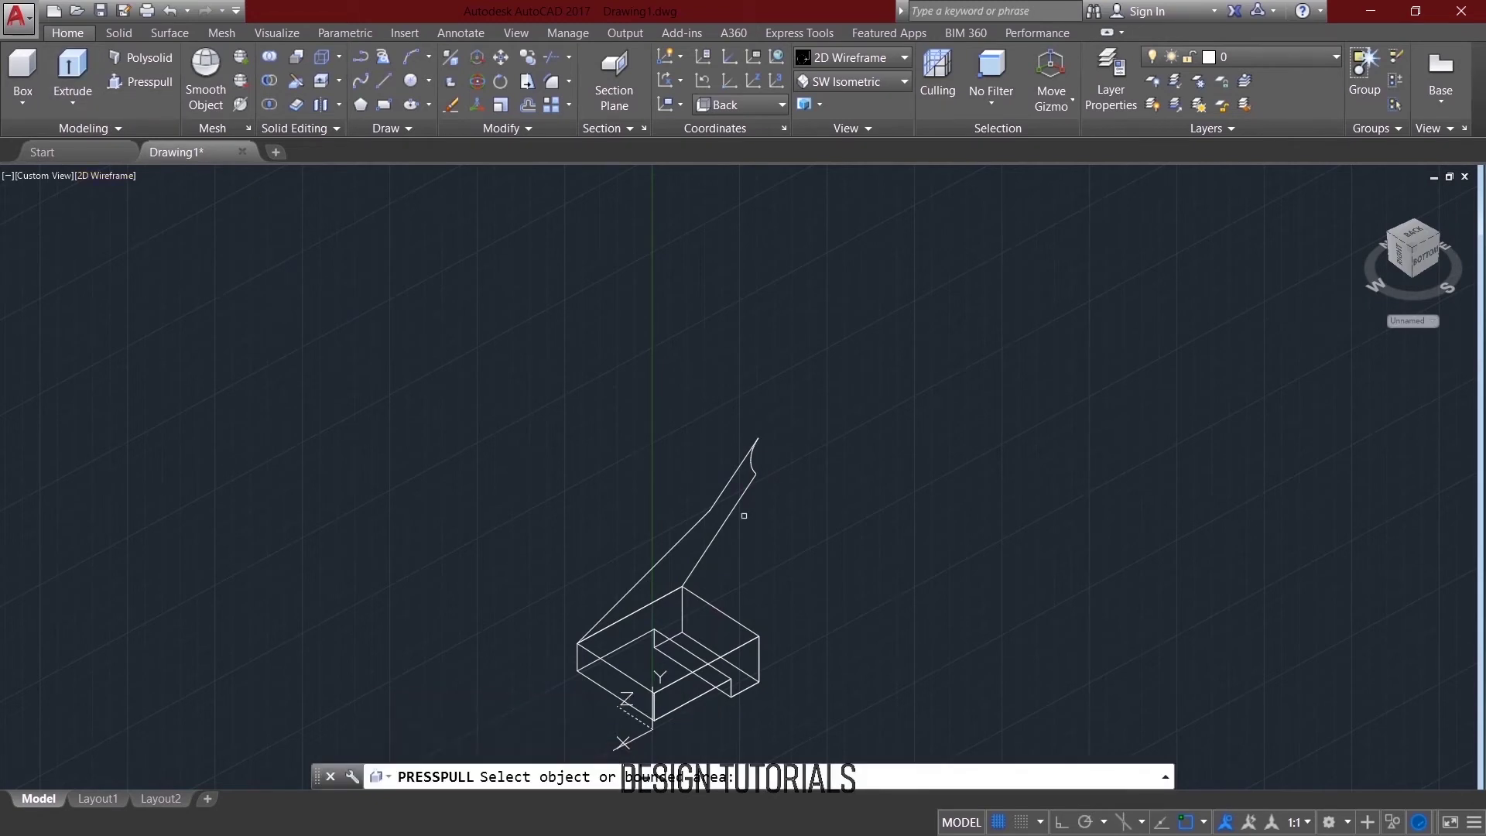
pyautogui.click(734, 508)
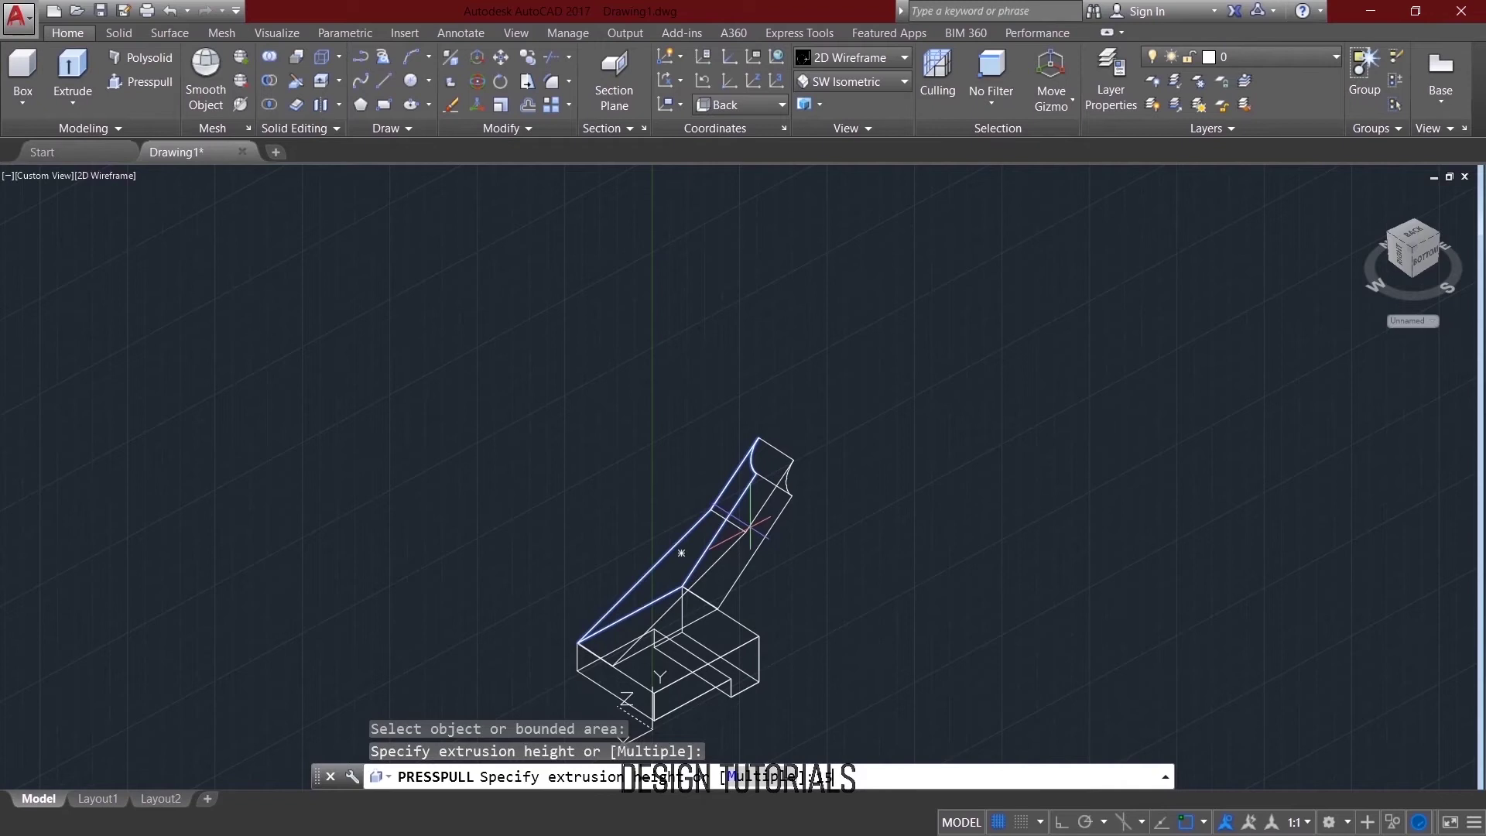
pyautogui.write('15')
pyautogui.press('Return')
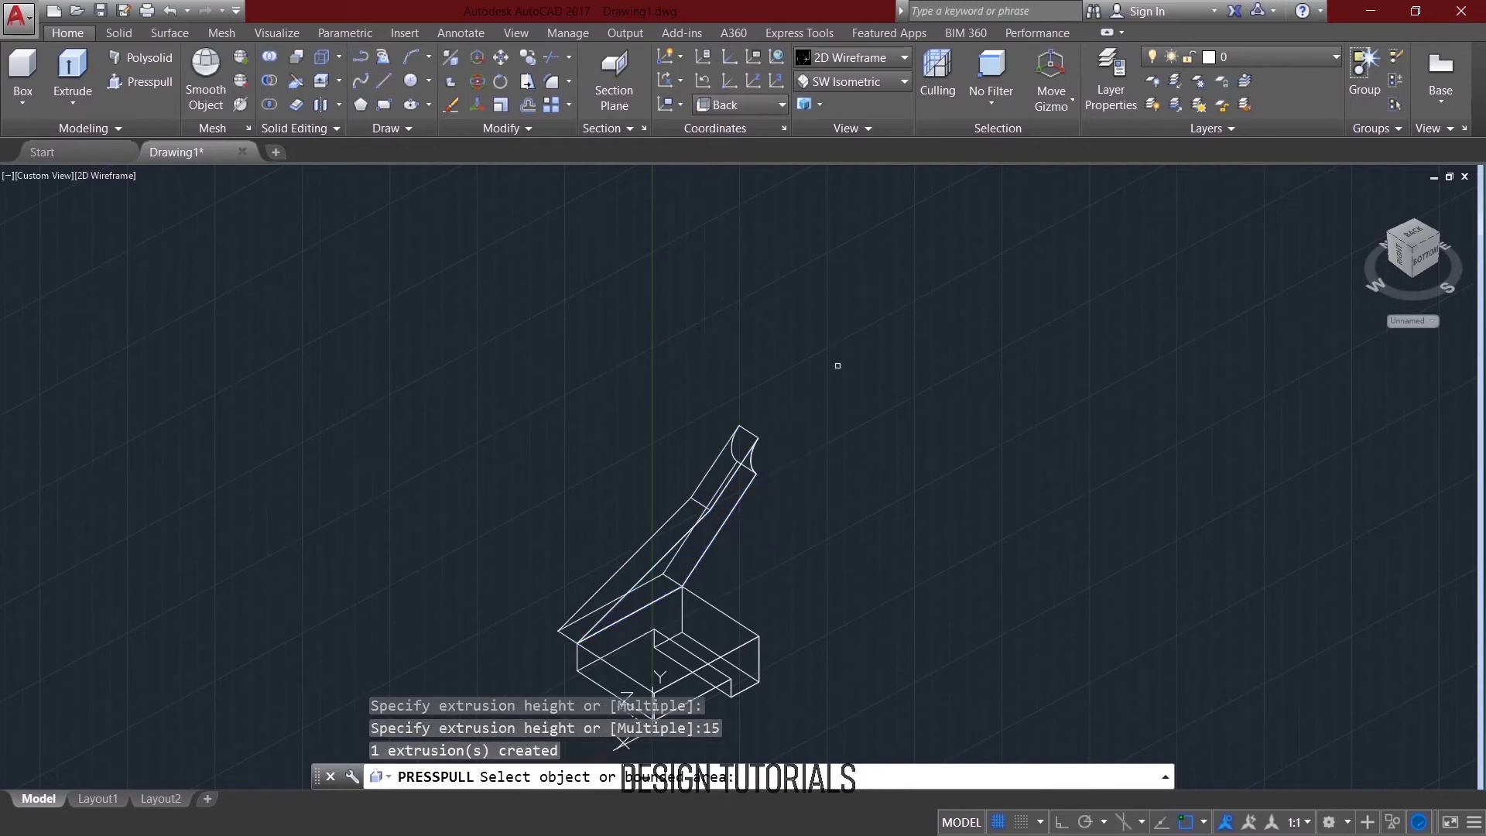
pyautogui.press('Return')
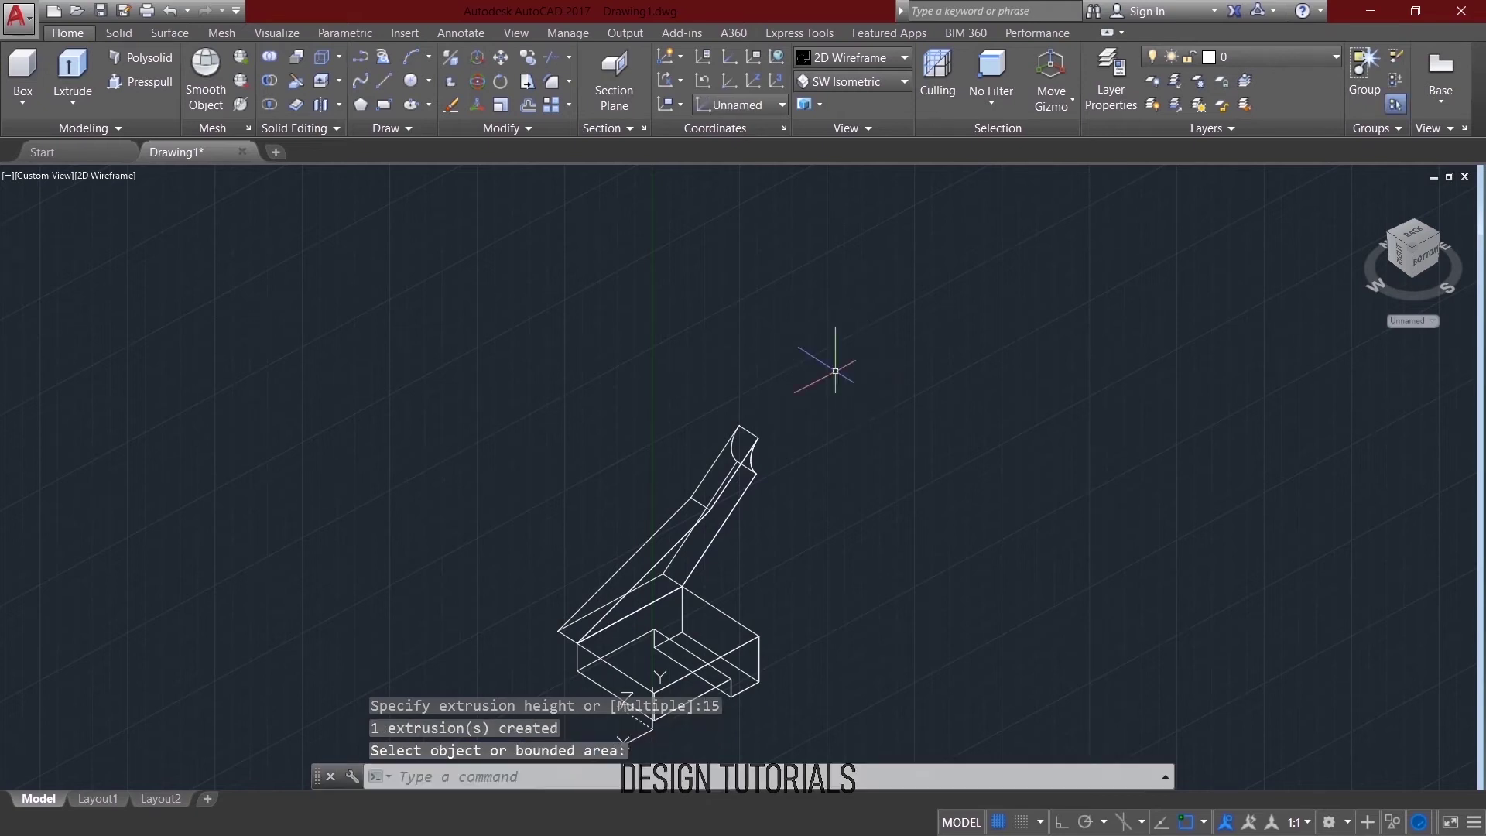
pyautogui.hotkey('ctrl', 'z')
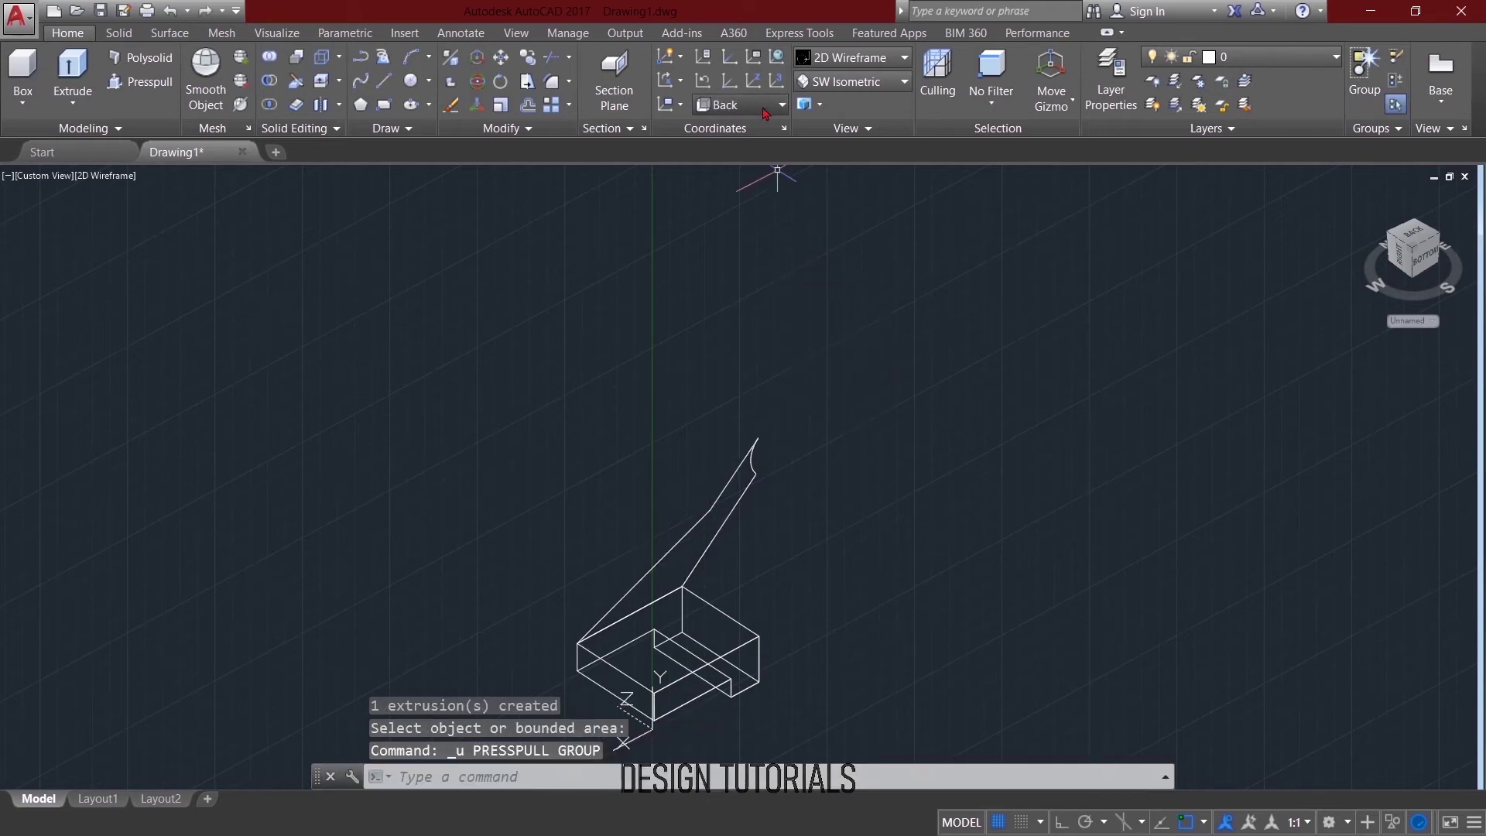
# Switch the UCS to Front and extrude the arm profile by 15 over the block with Presspull.
pyautogui.click(755, 104)
pyautogui.click(727, 240)
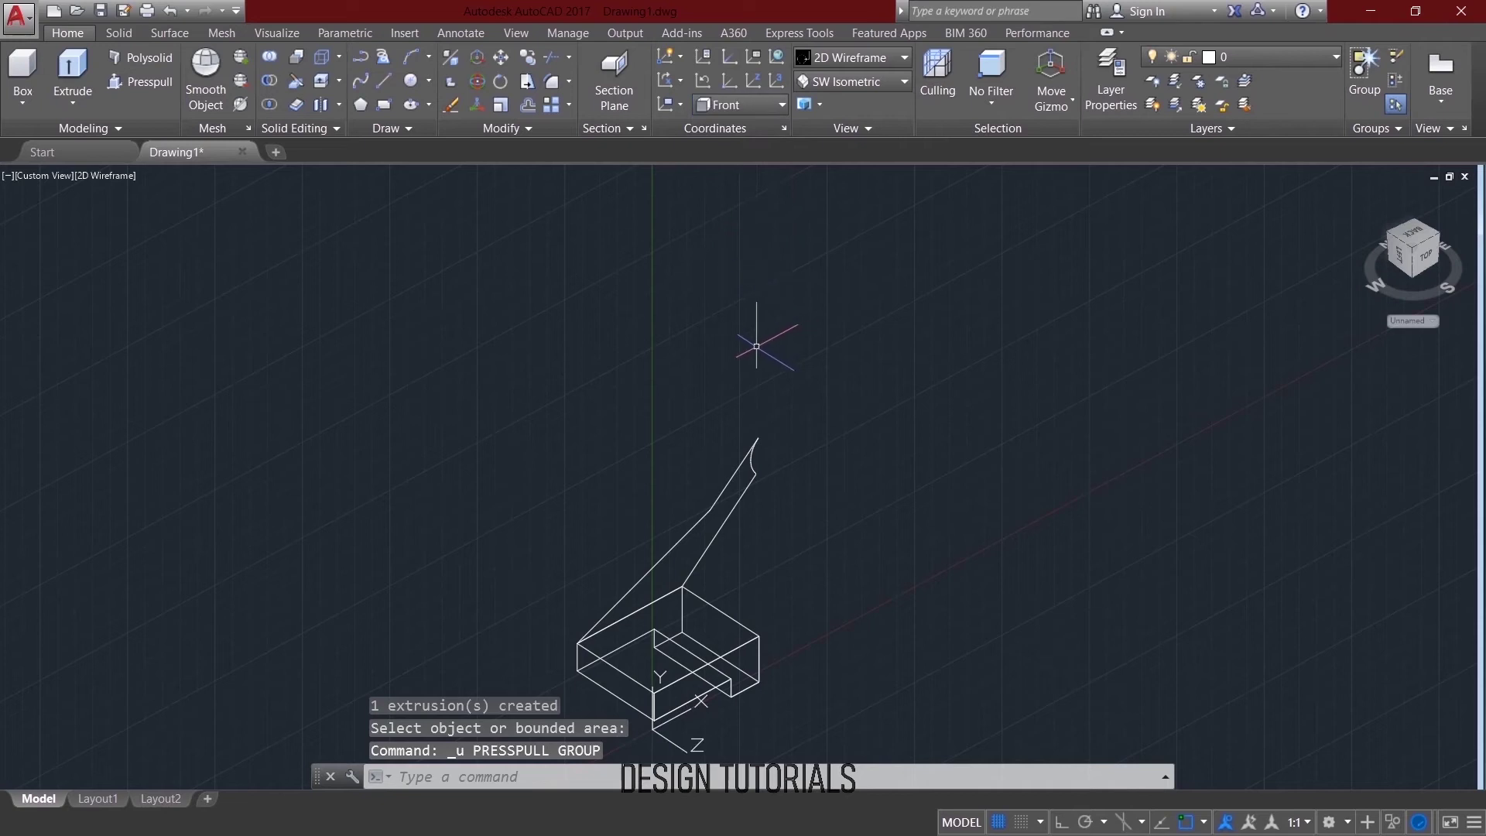
pyautogui.click(140, 82)
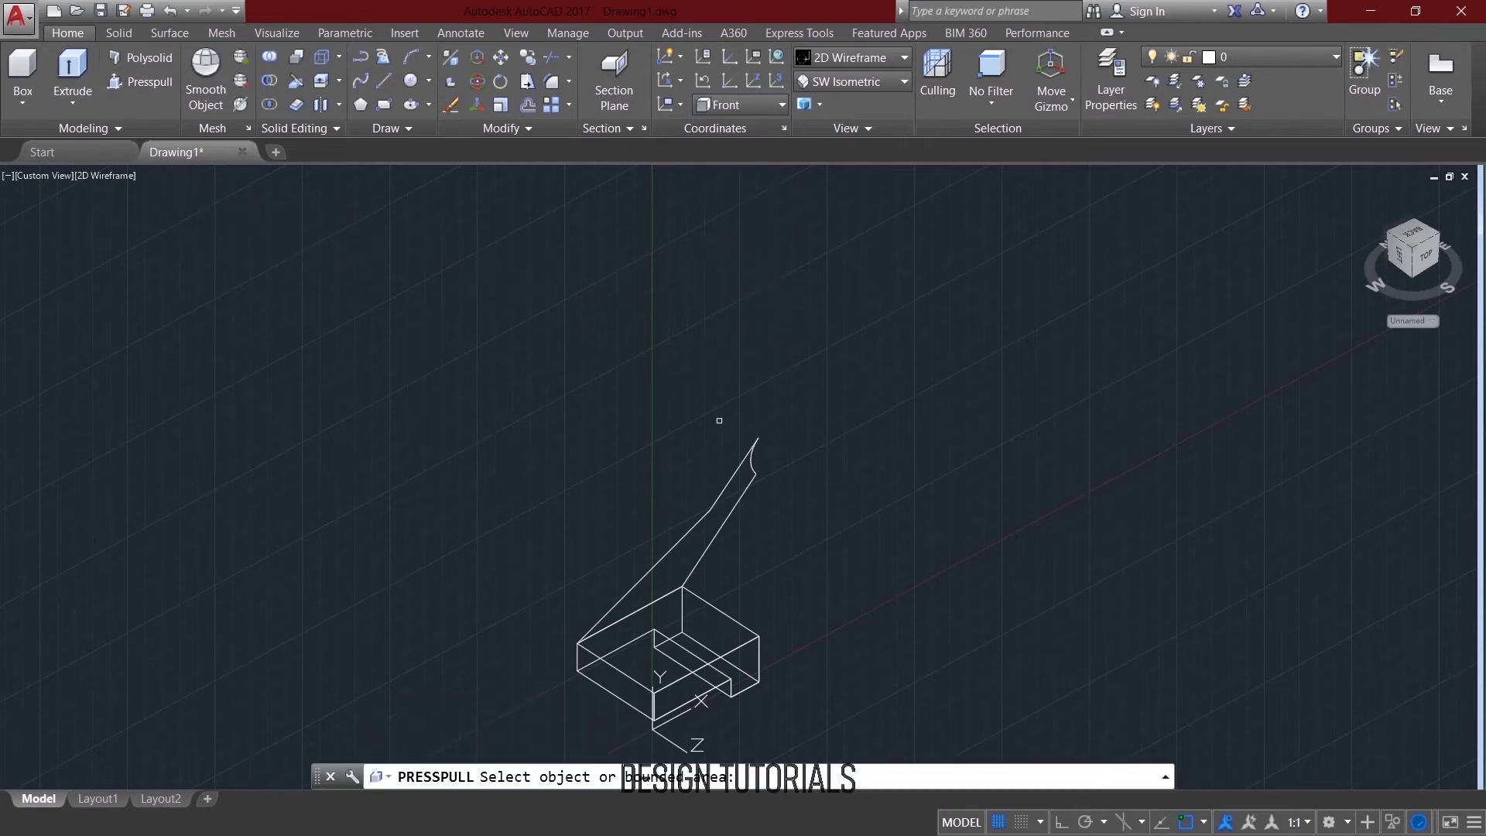
pyautogui.click(743, 464)
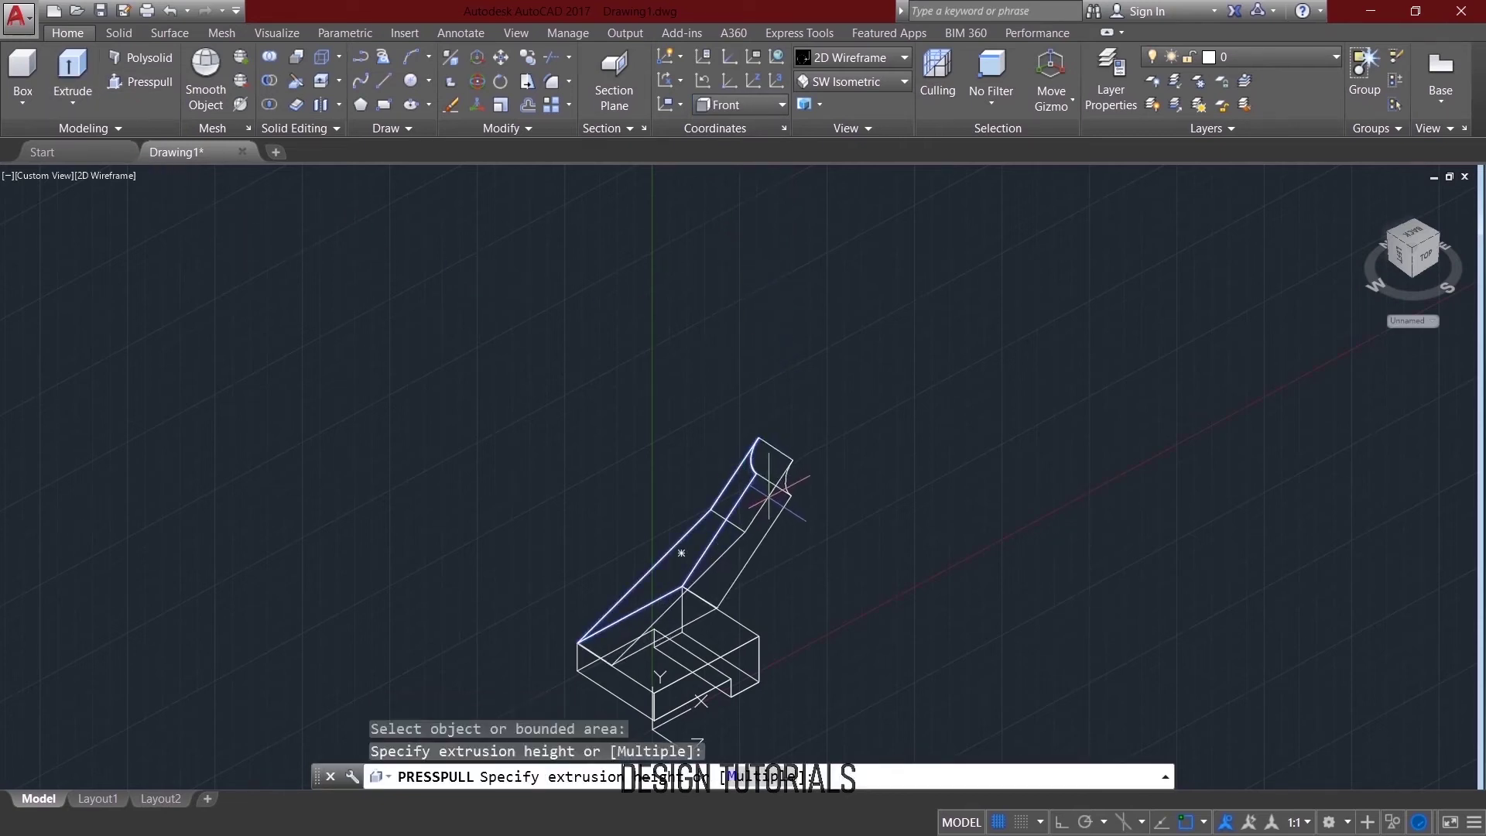
pyautogui.press('Return')
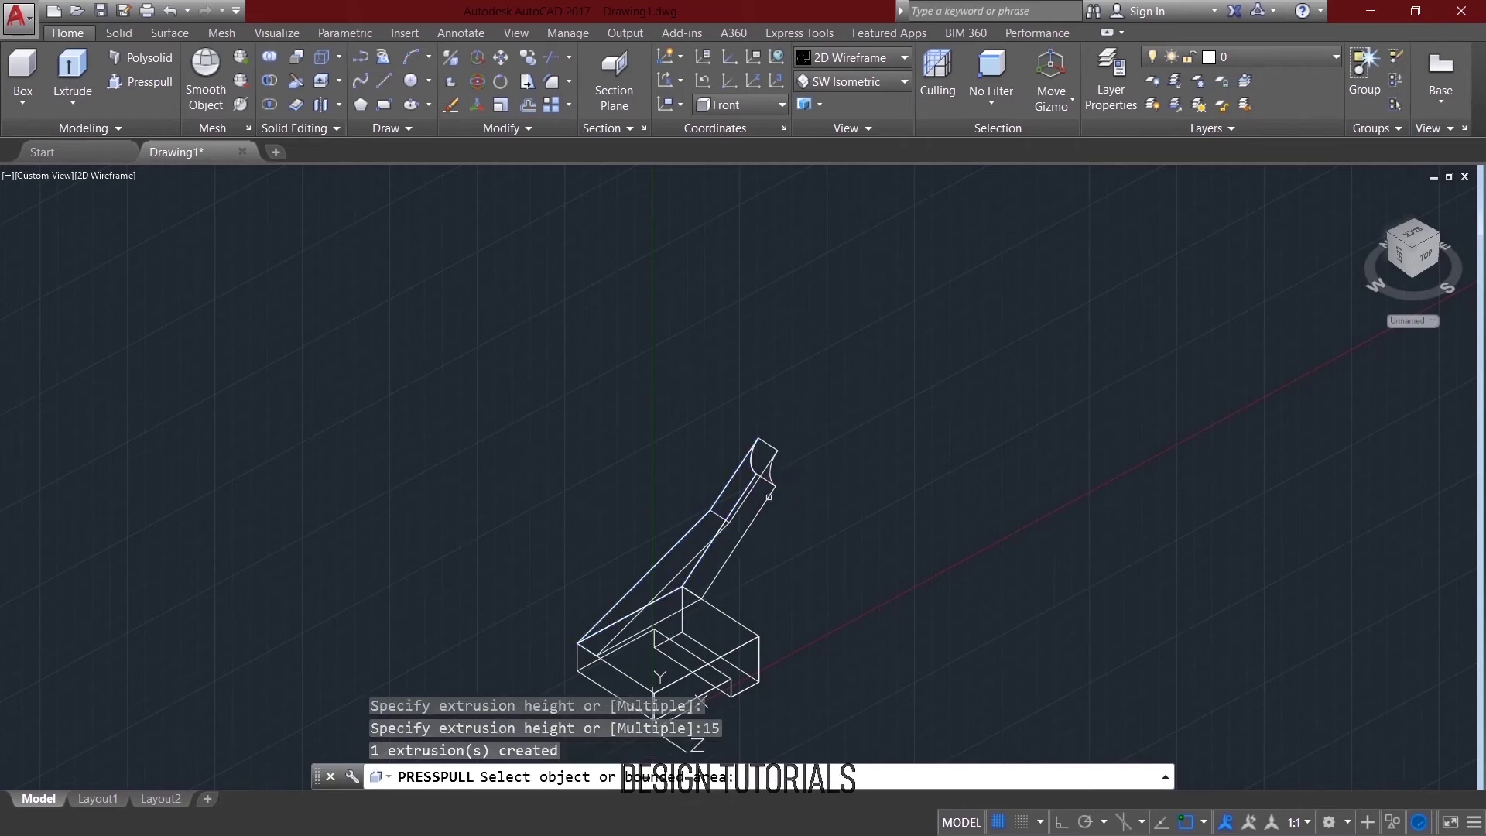
# Draw a 25-unit line with Ortho on along the block's short top edge, starting at its upper front corner.
pyautogui.press('Return')
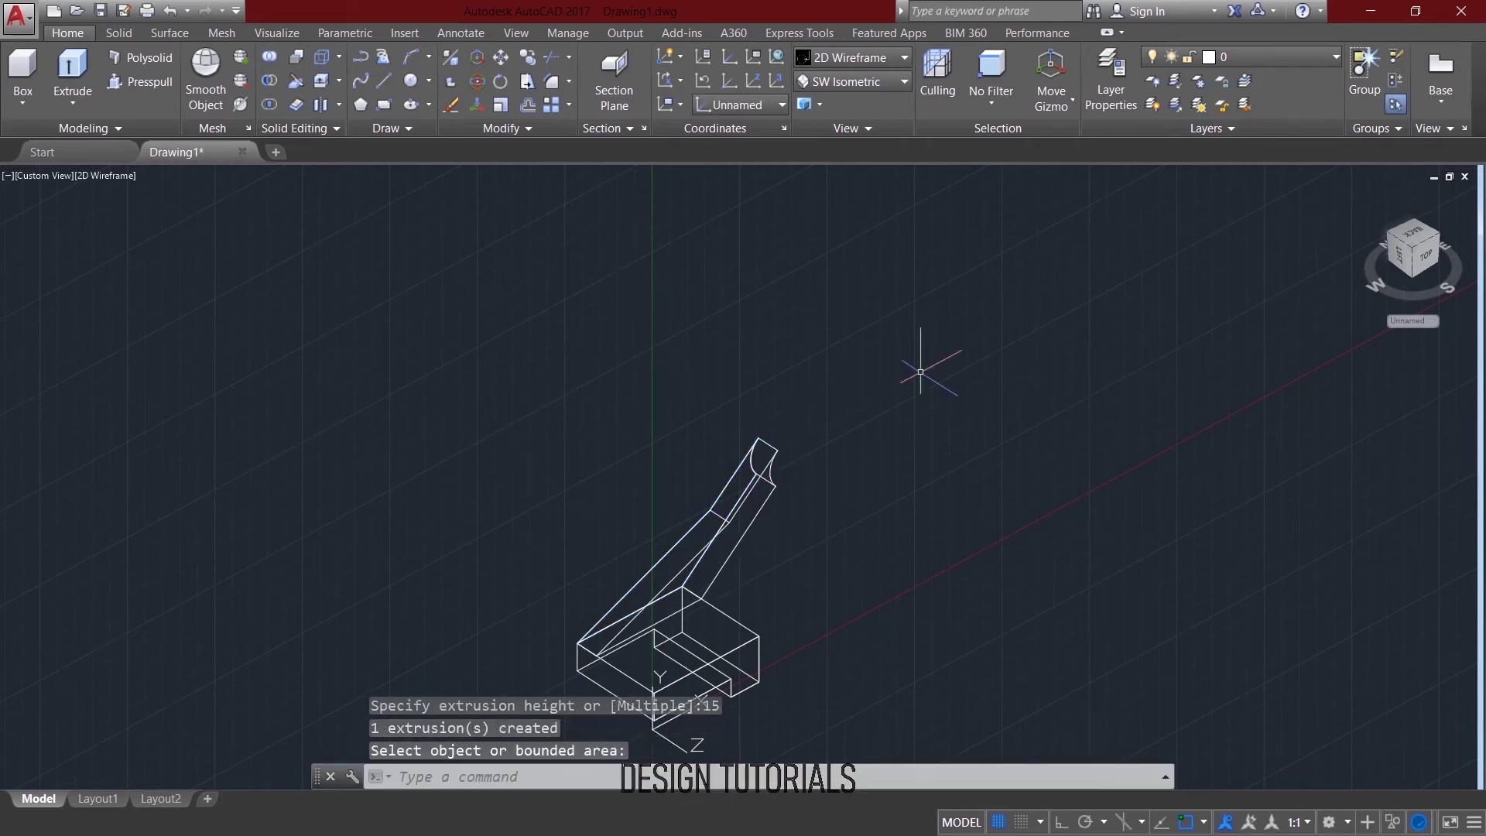
pyautogui.write('1')
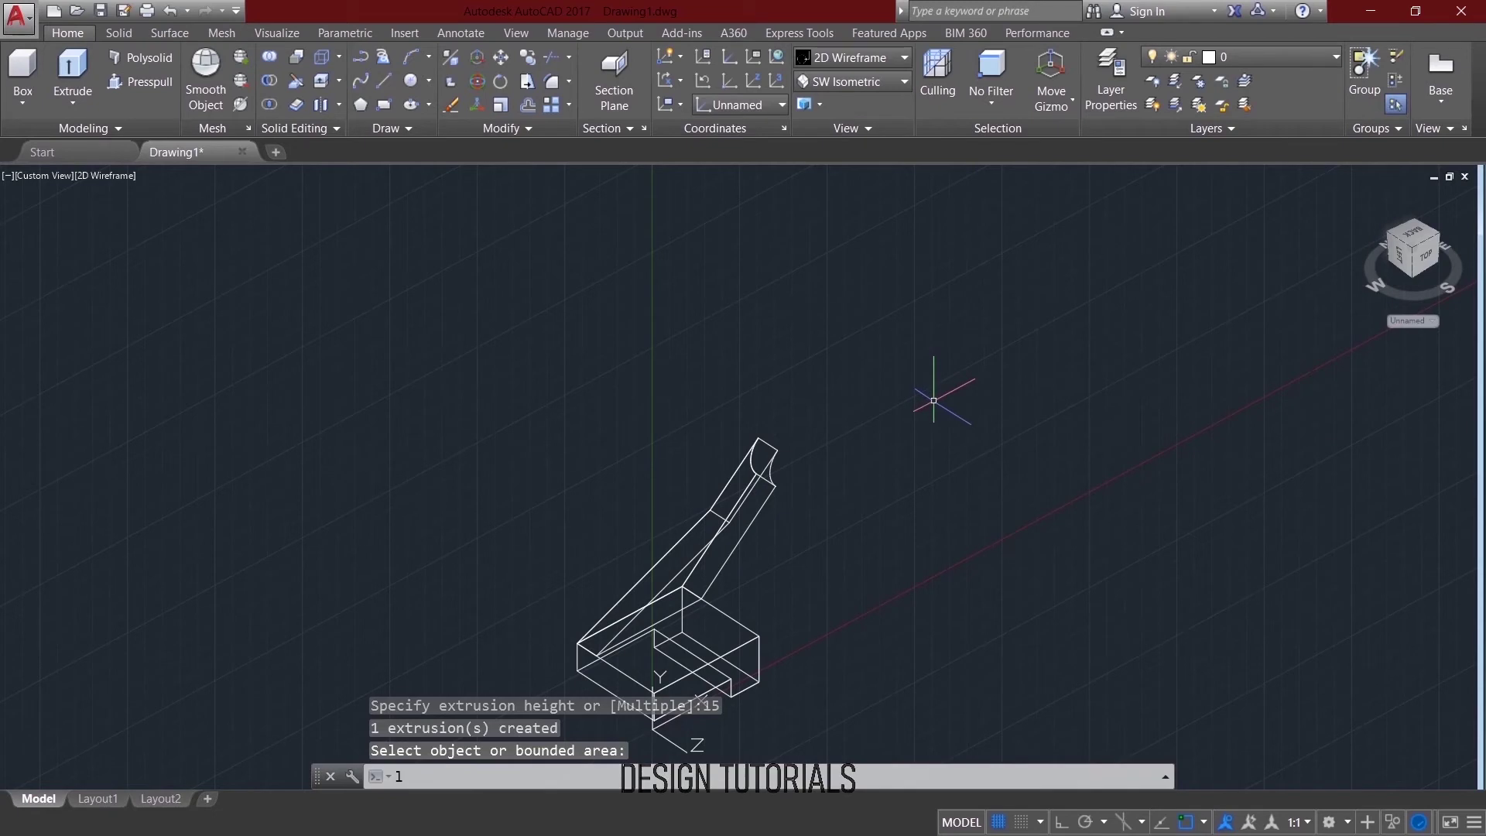
pyautogui.press('Return')
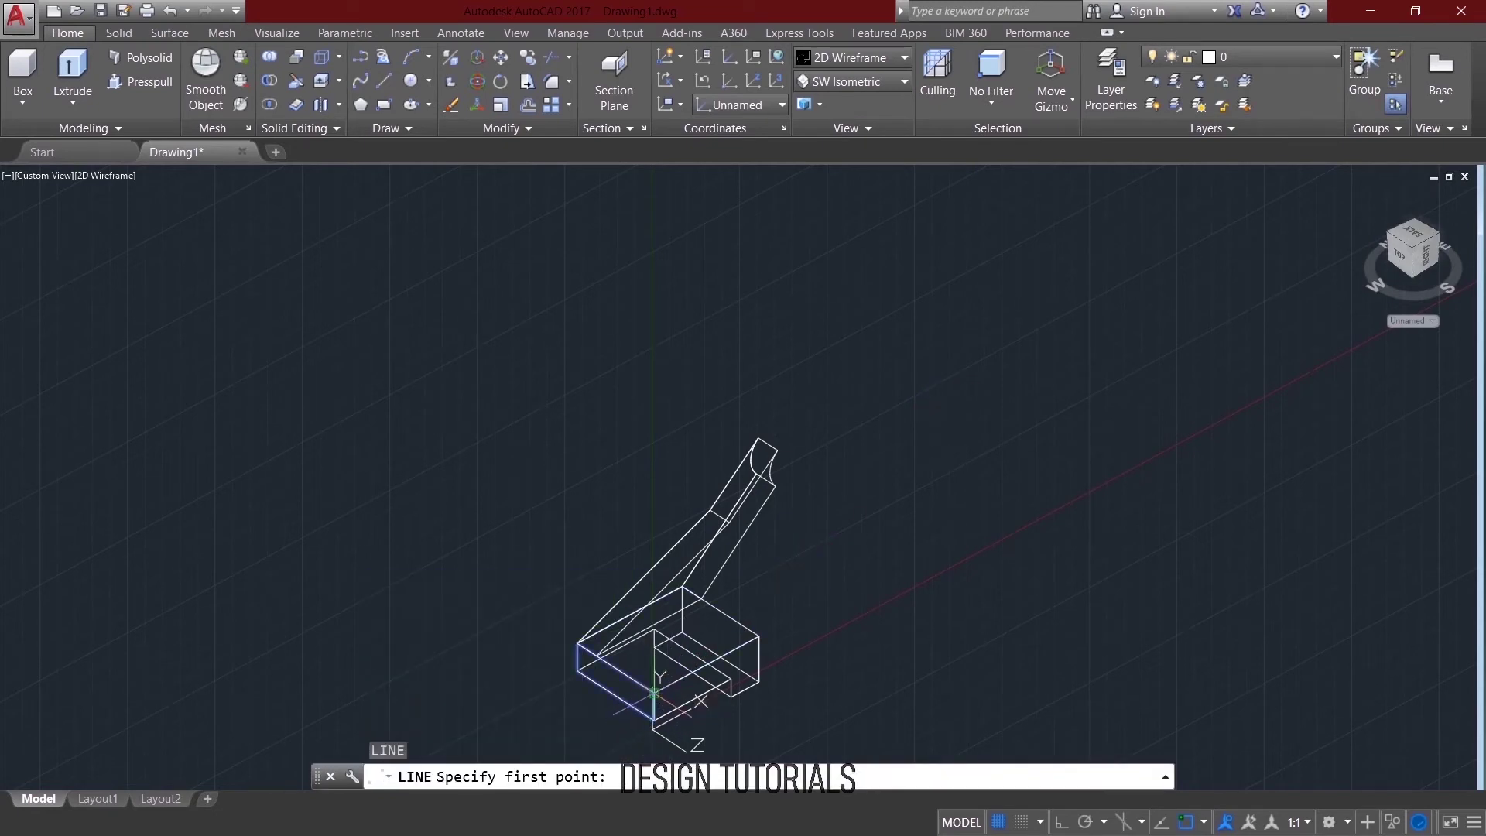
pyautogui.click(652, 703)
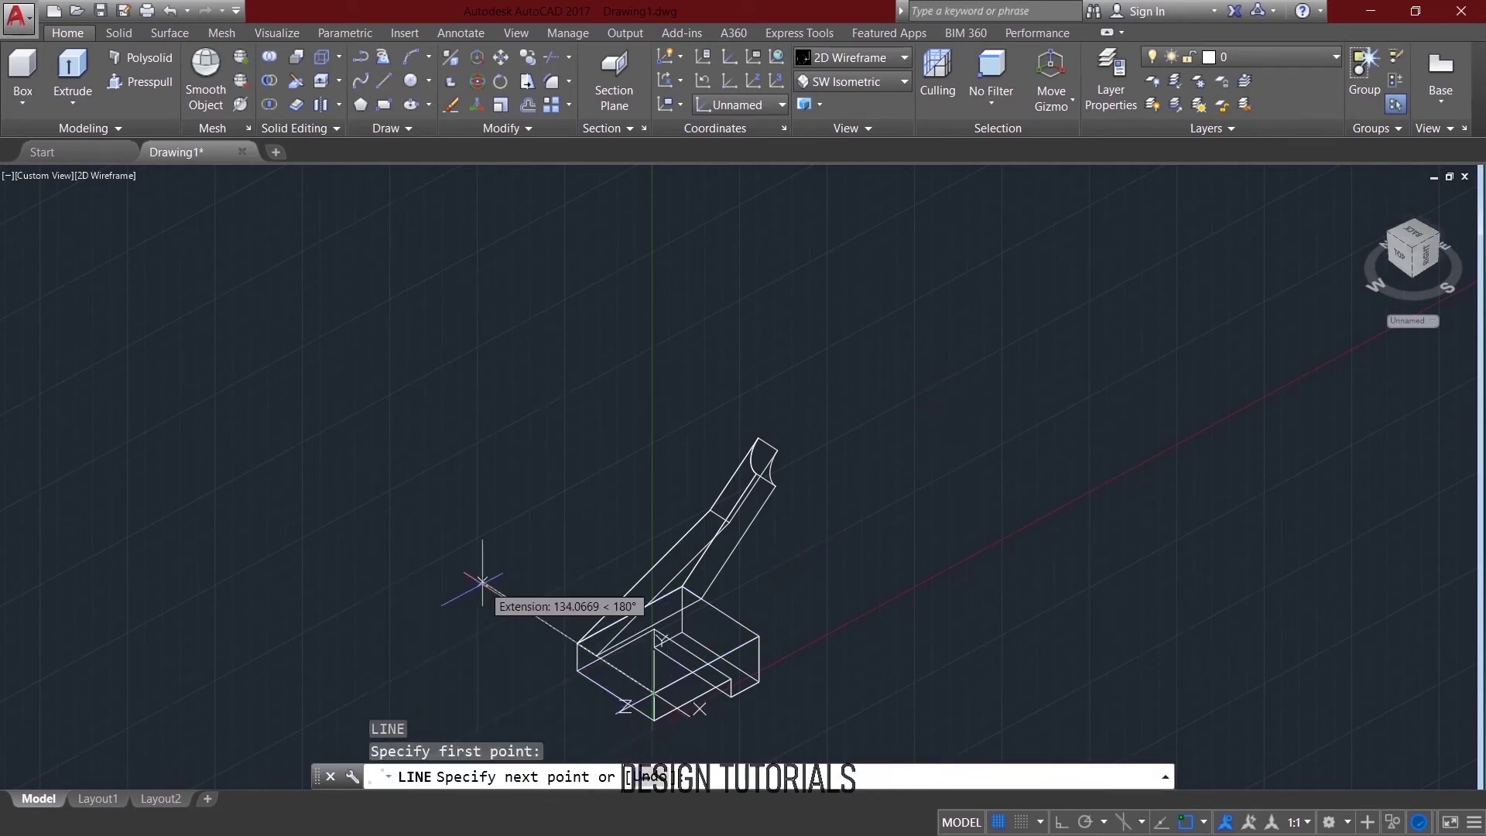
pyautogui.press('F8')
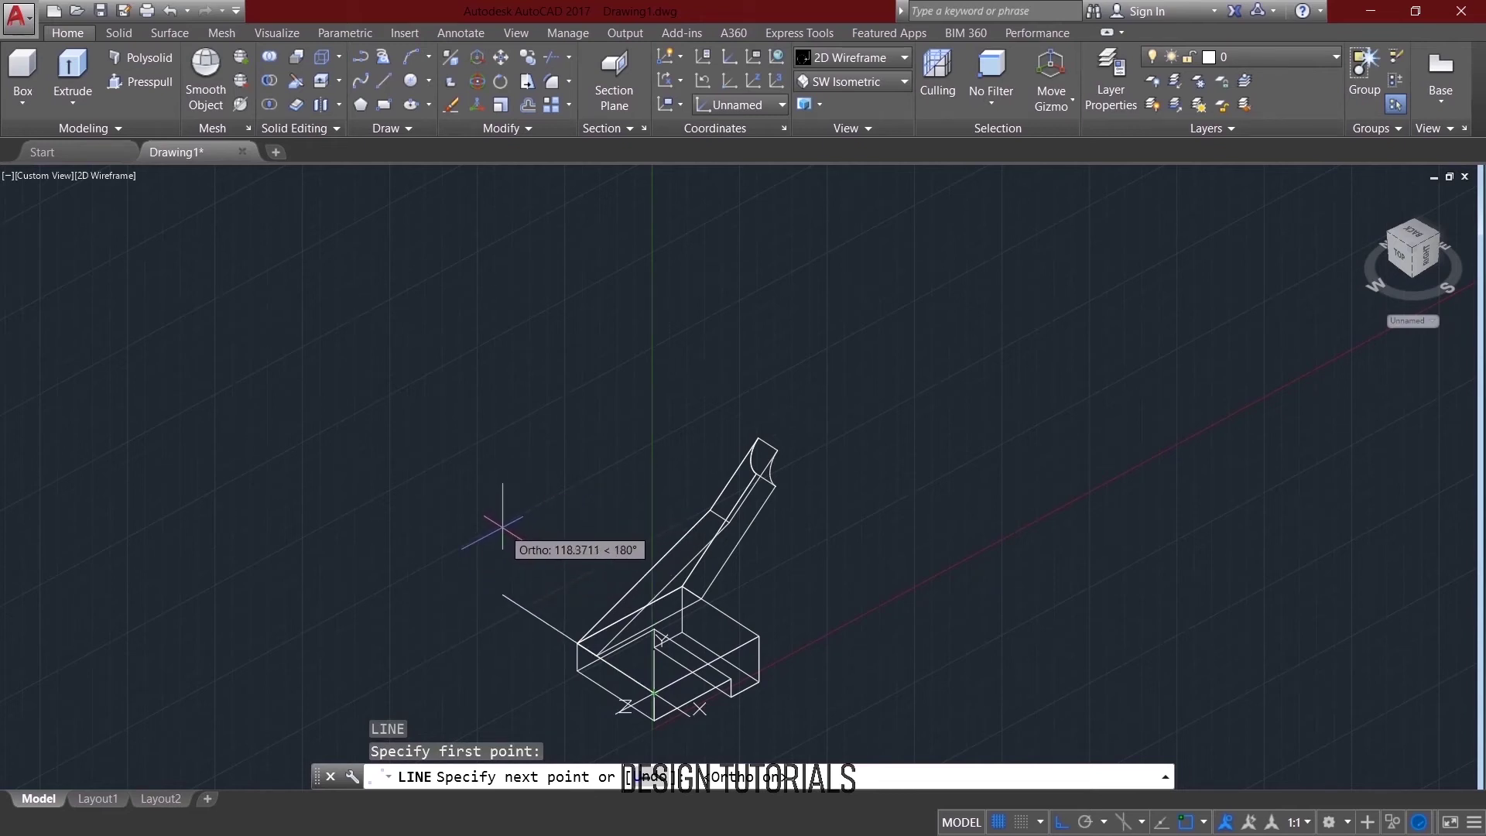
pyautogui.write('25')
pyautogui.press('Return')
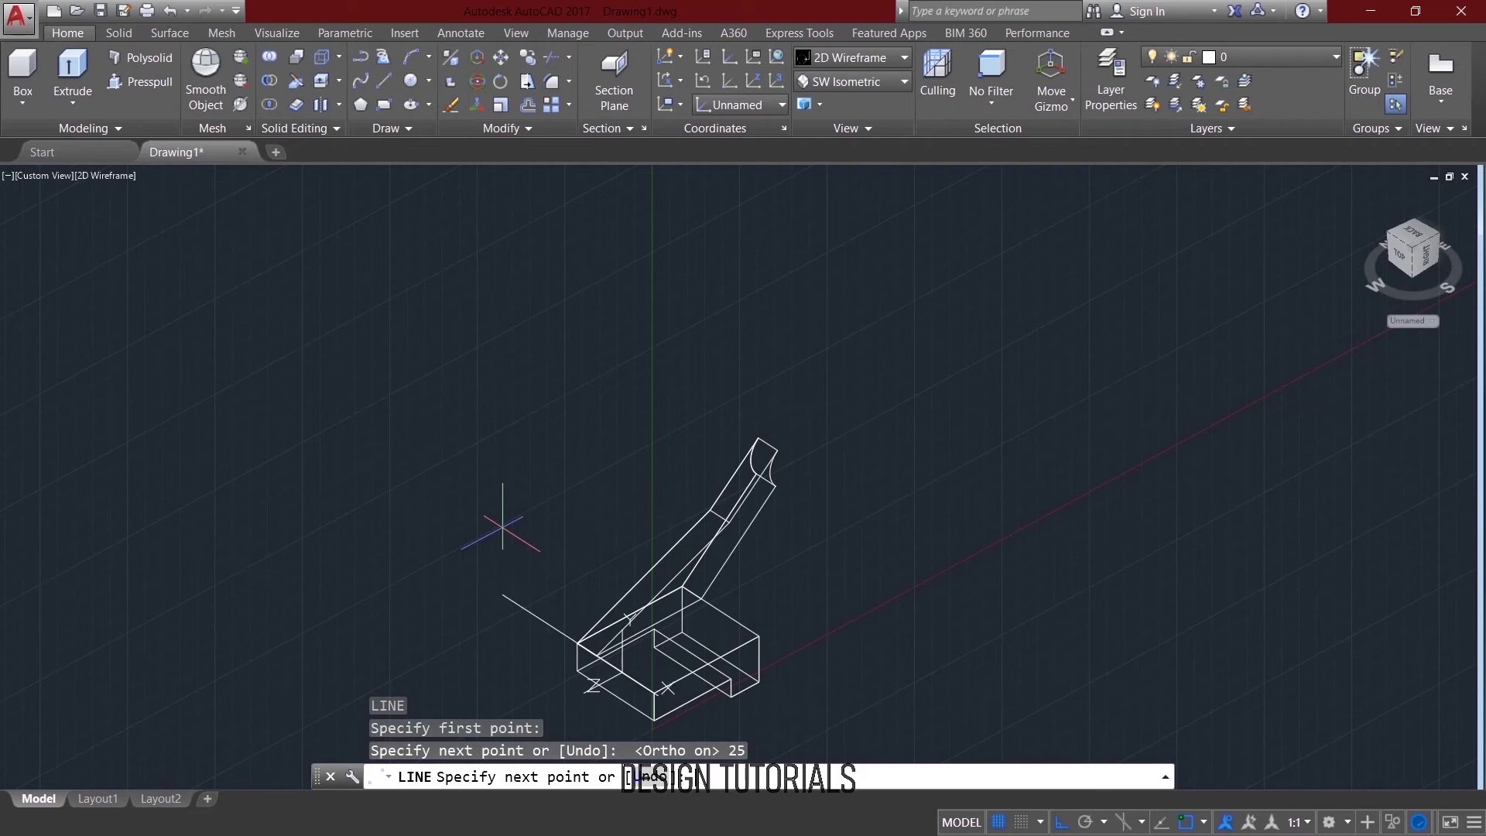
# Continue the line 140 units along the block's length direction and 58 units straight up.
pyautogui.write('140')
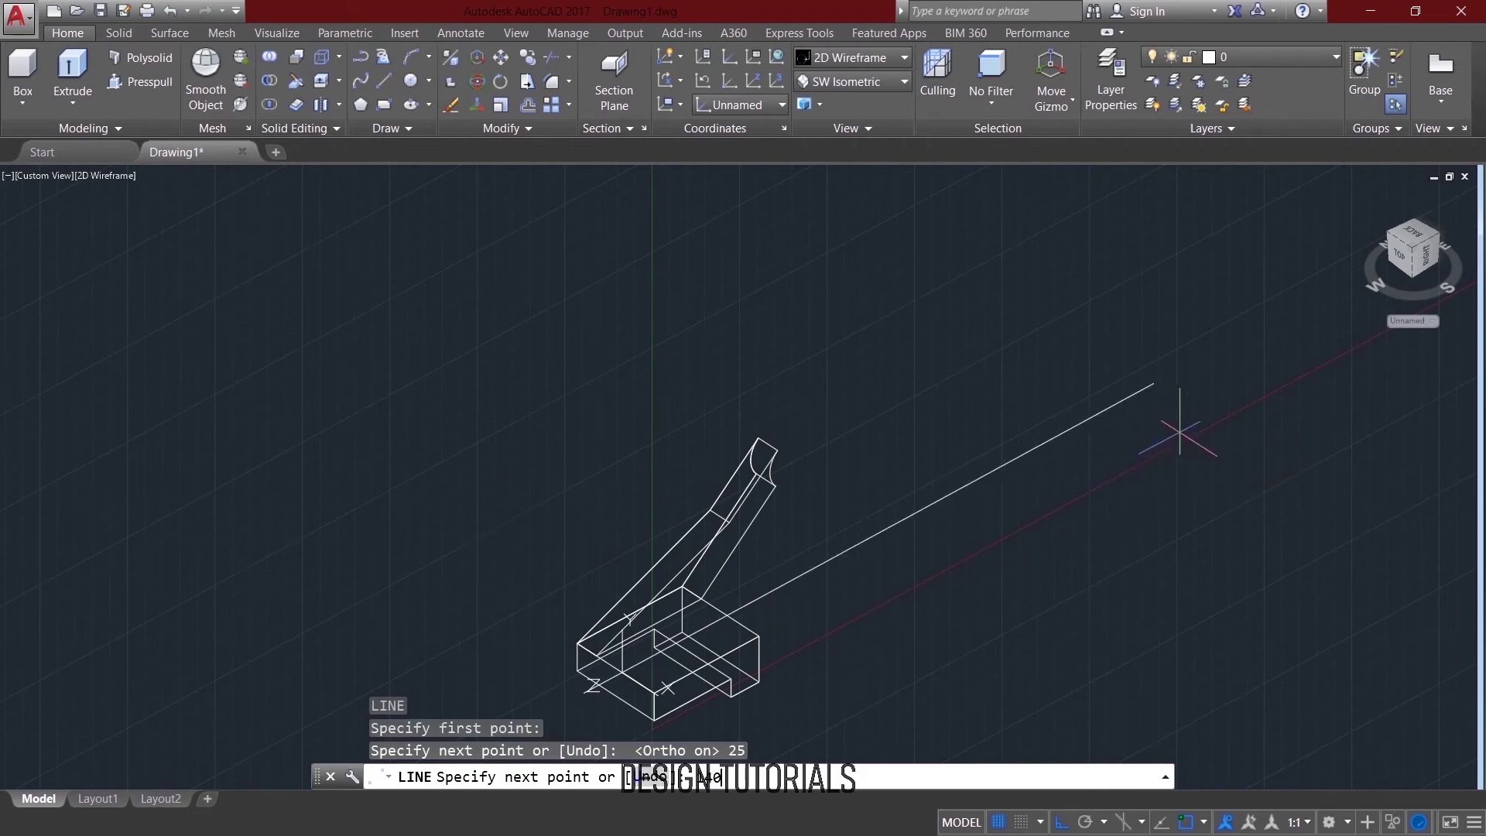
pyautogui.press('Return')
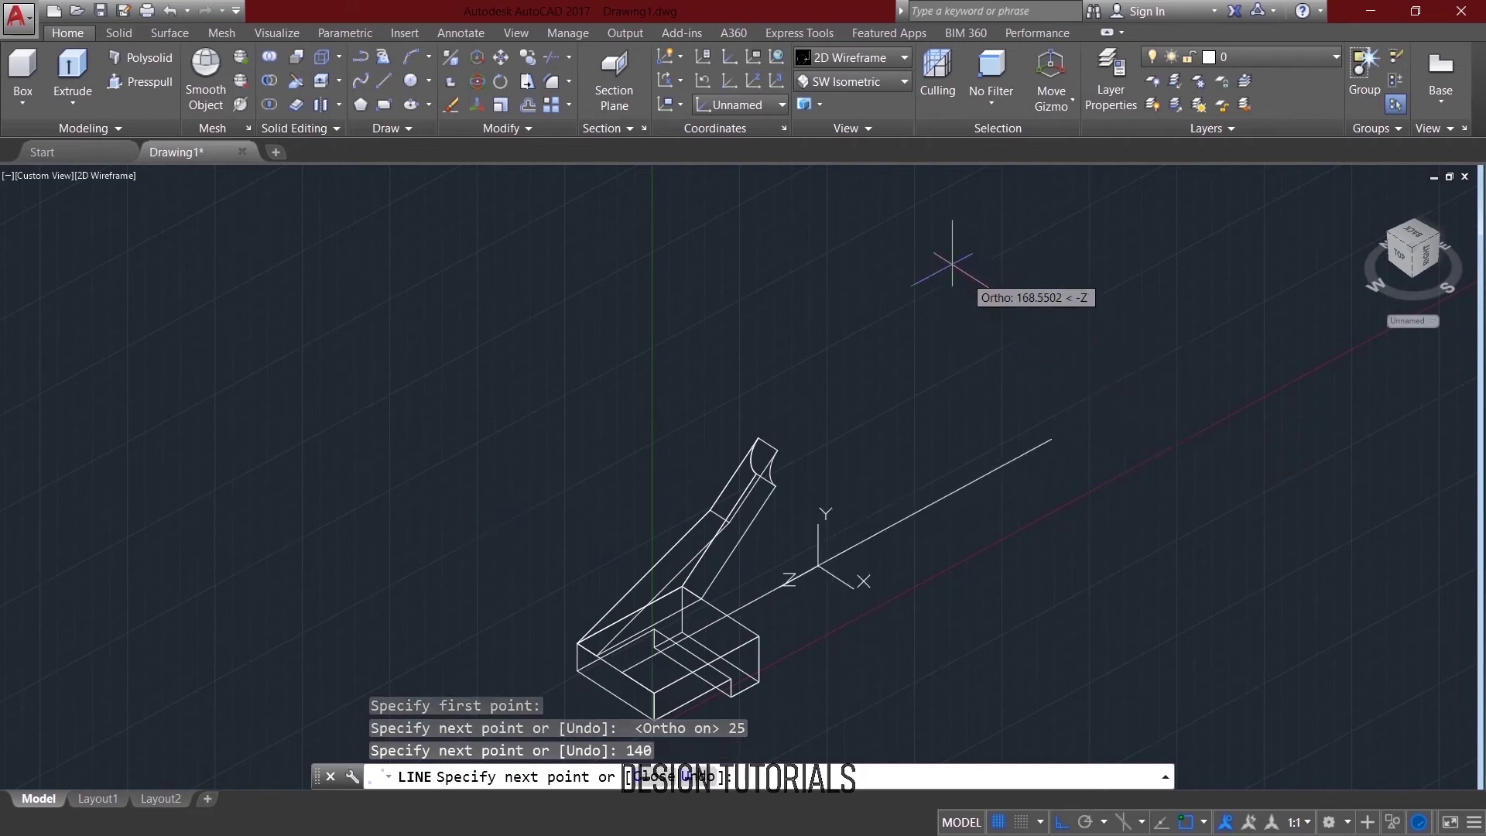
pyautogui.write('58')
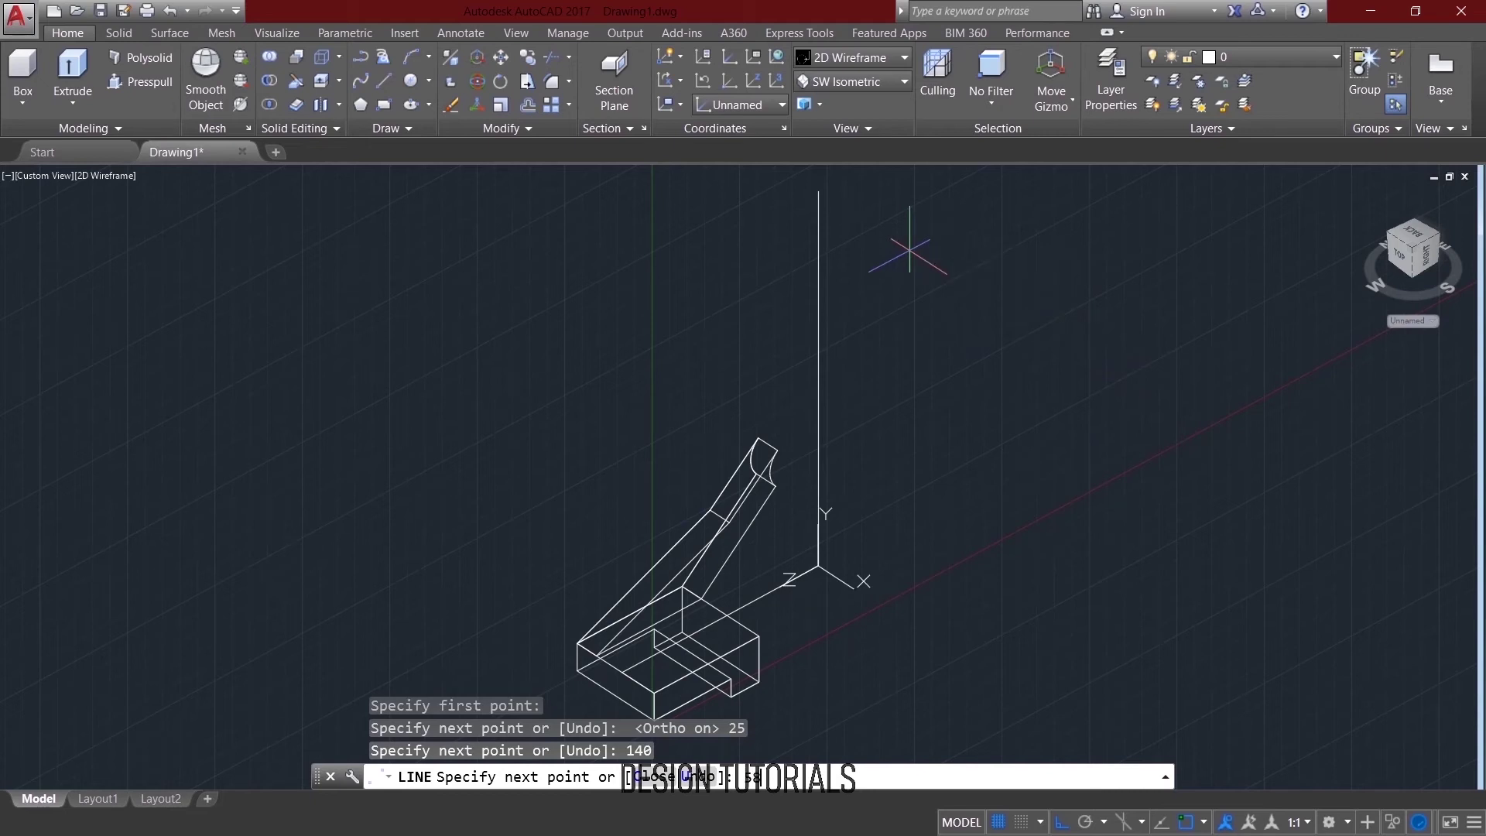
pyautogui.press('Return')
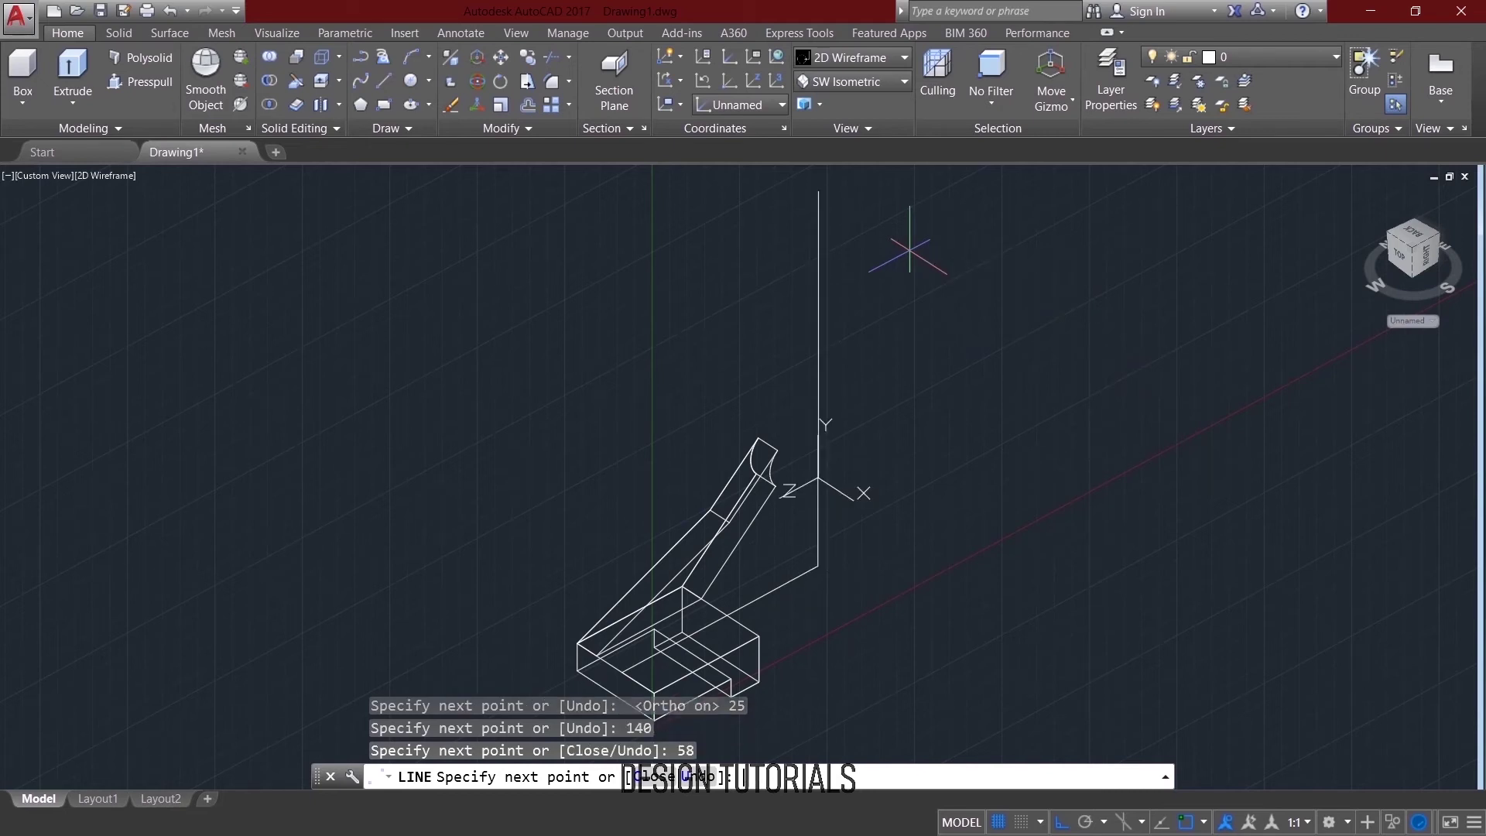
pyautogui.rightClick(999, 365)
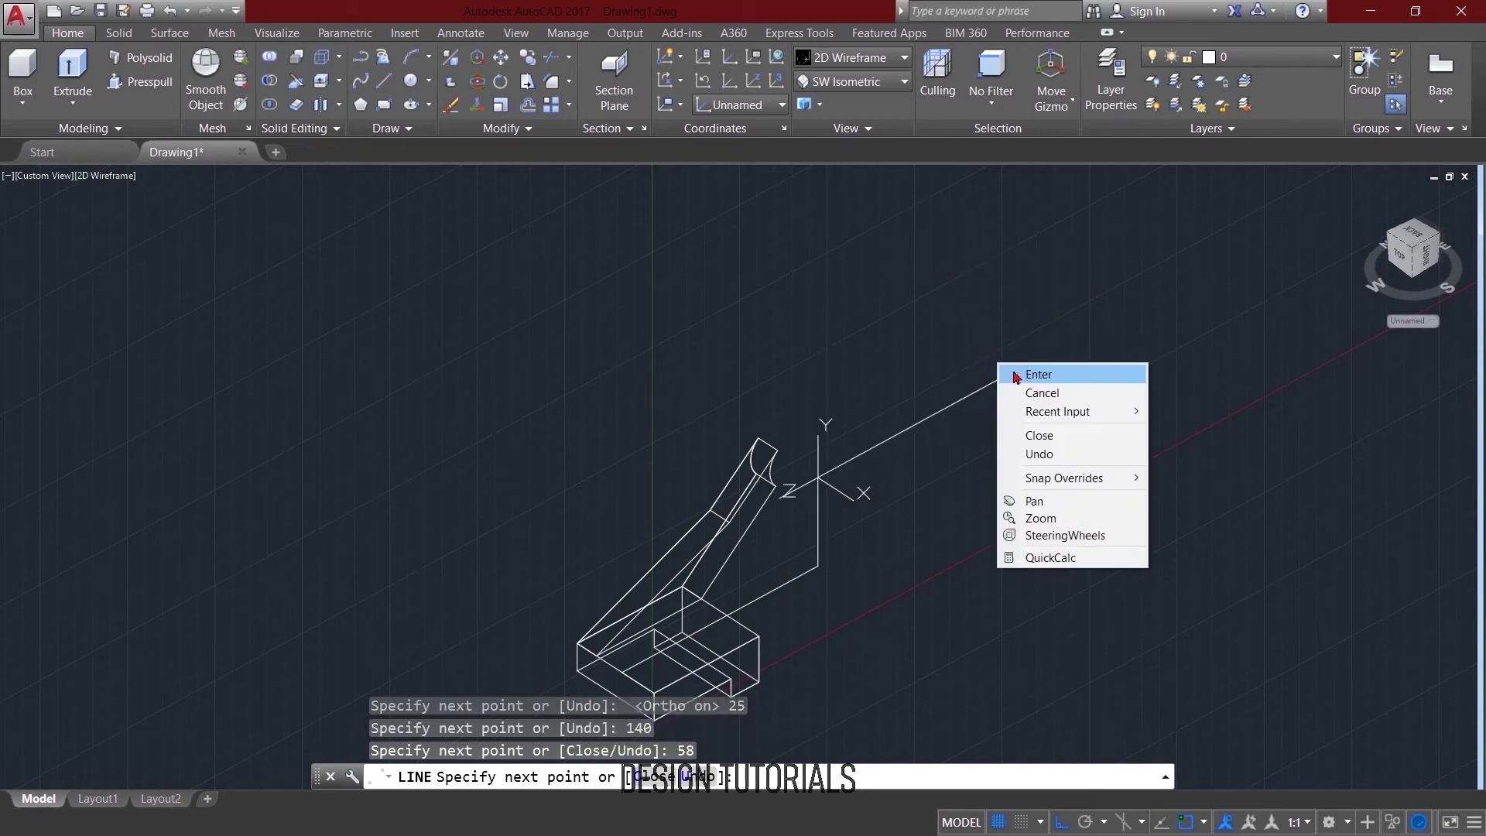
pyautogui.click(1032, 376)
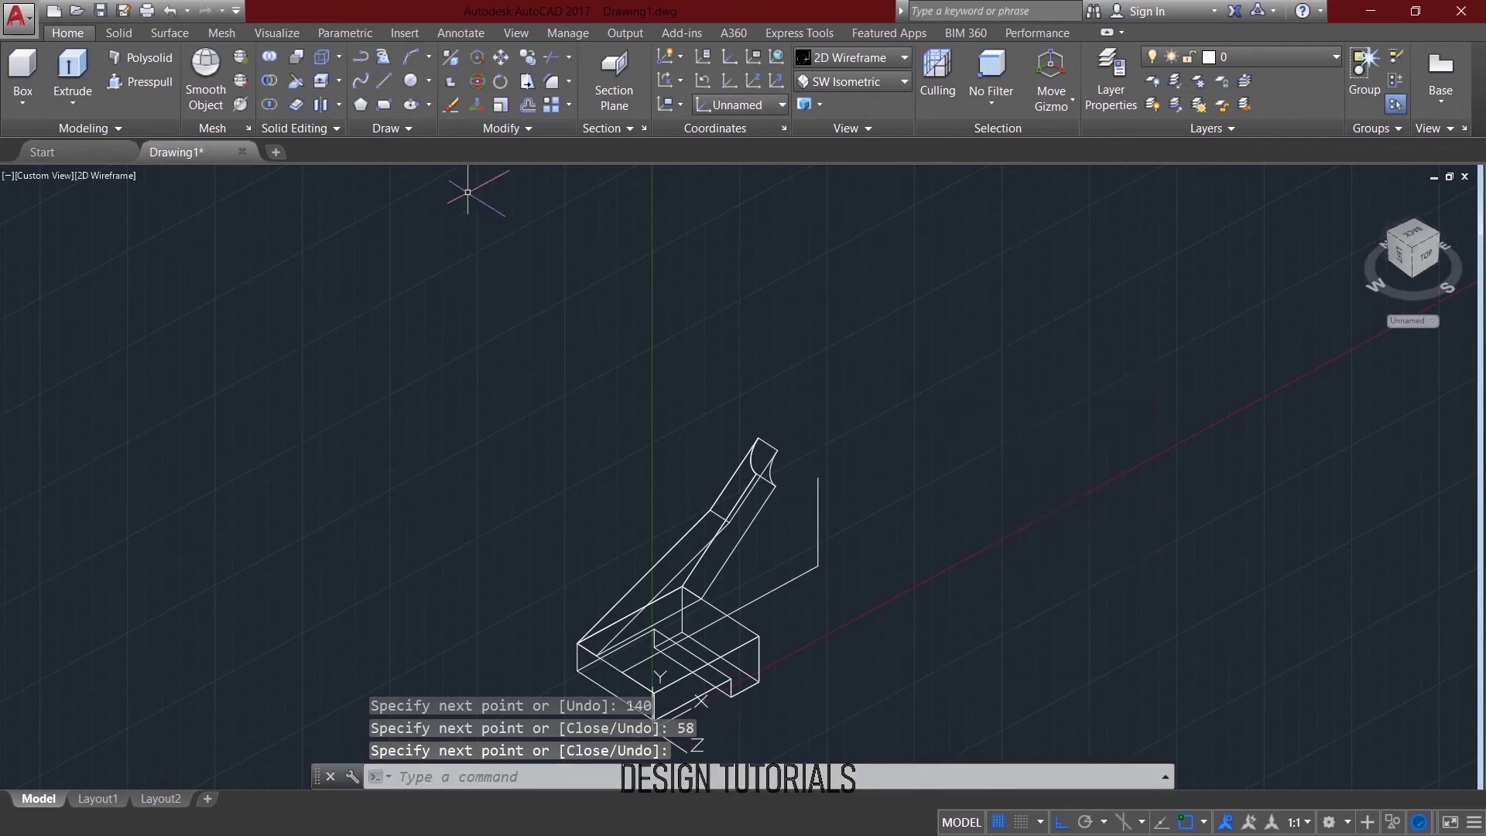
# Draw a 32-unit-diameter circle centred on the upper end of the vertical construction line.
pyautogui.click(430, 81)
pyautogui.click(418, 146)
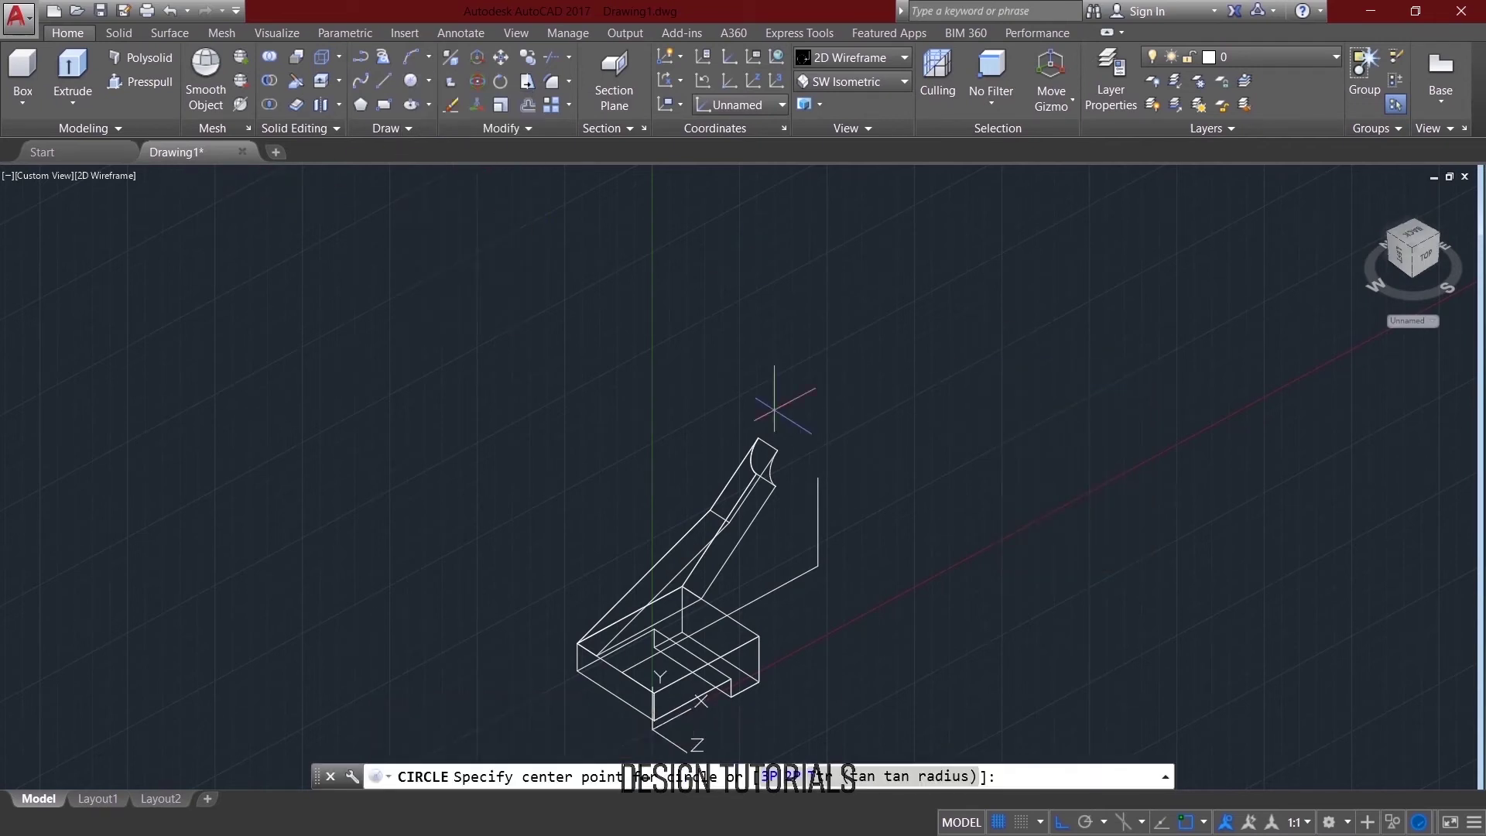
pyautogui.click(819, 478)
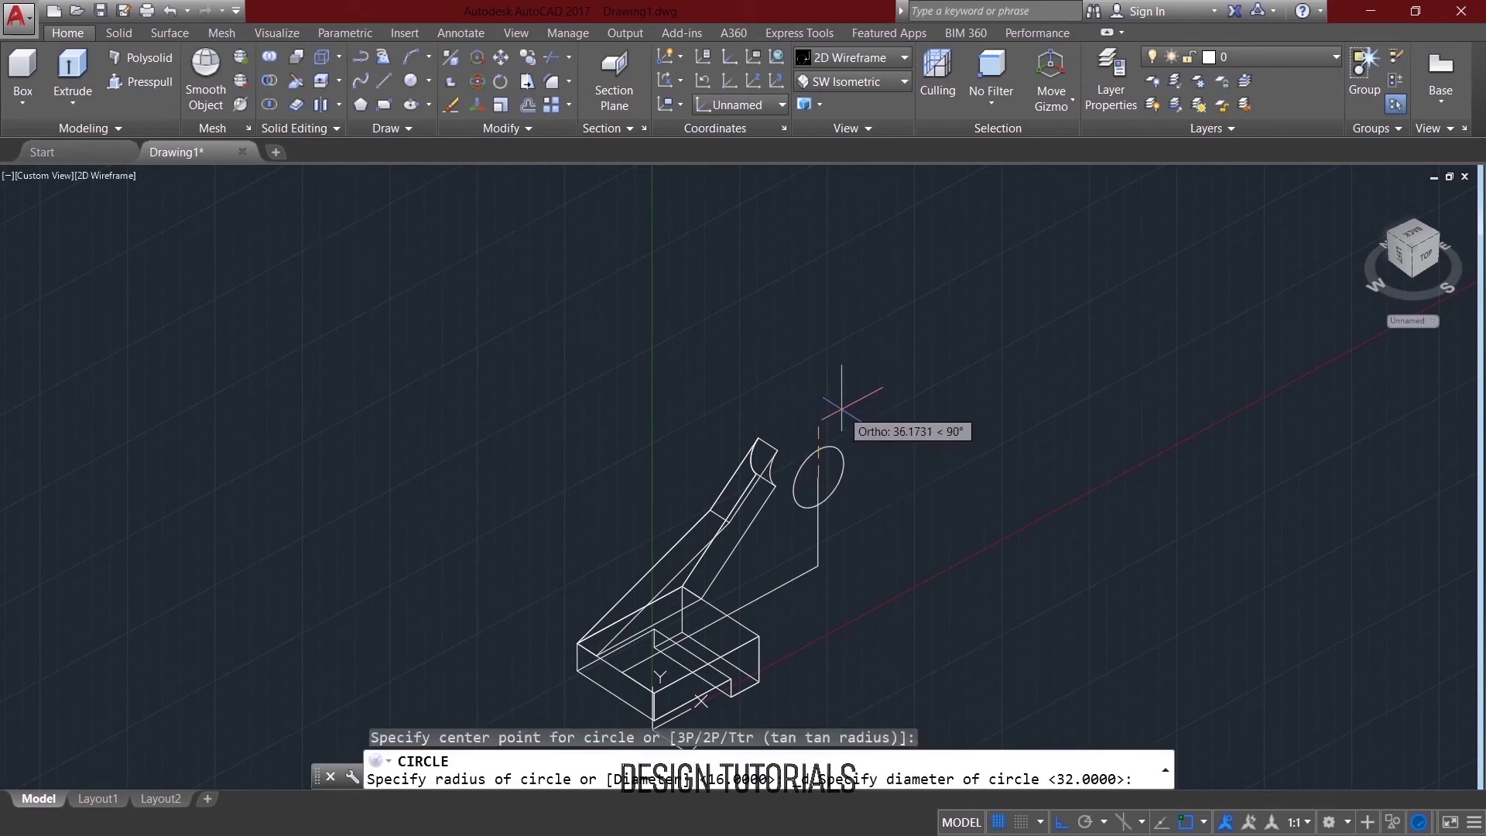
pyautogui.write('32')
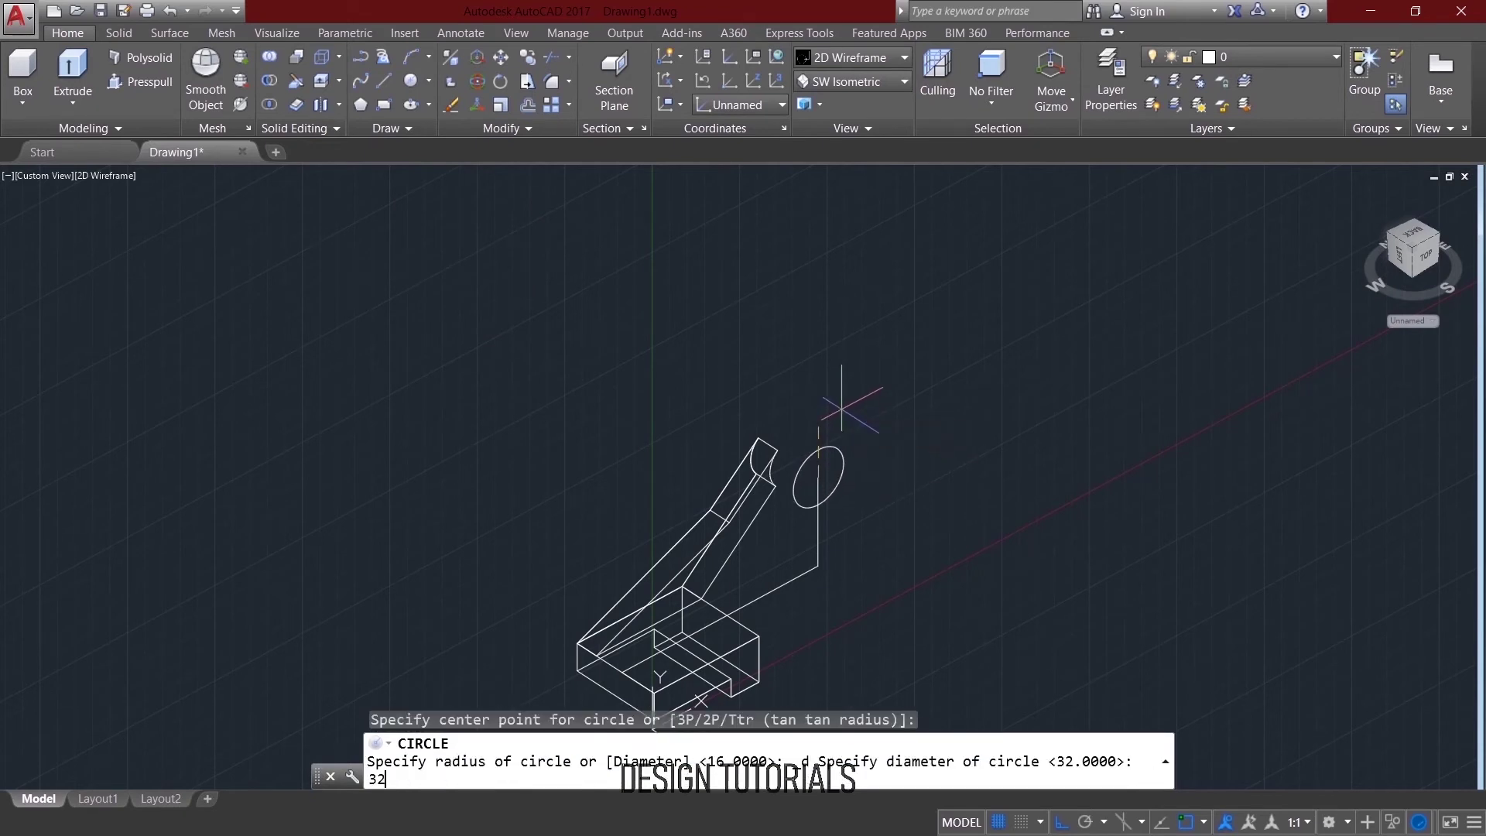
pyautogui.press('Return')
pyautogui.rightClick(868, 395)
pyautogui.press('Escape')
pyautogui.click(866, 393)
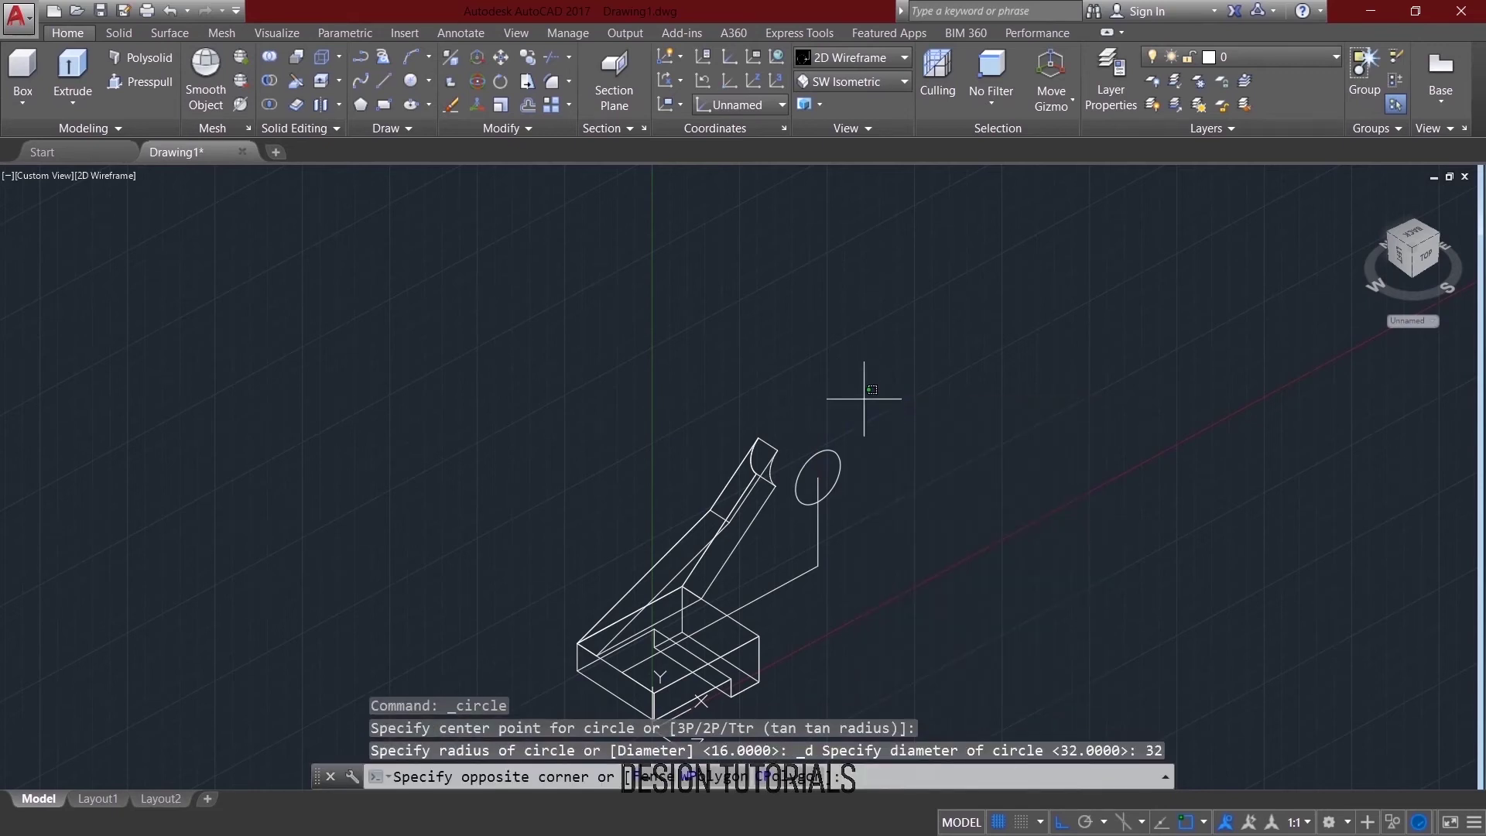
pyautogui.press('Escape')
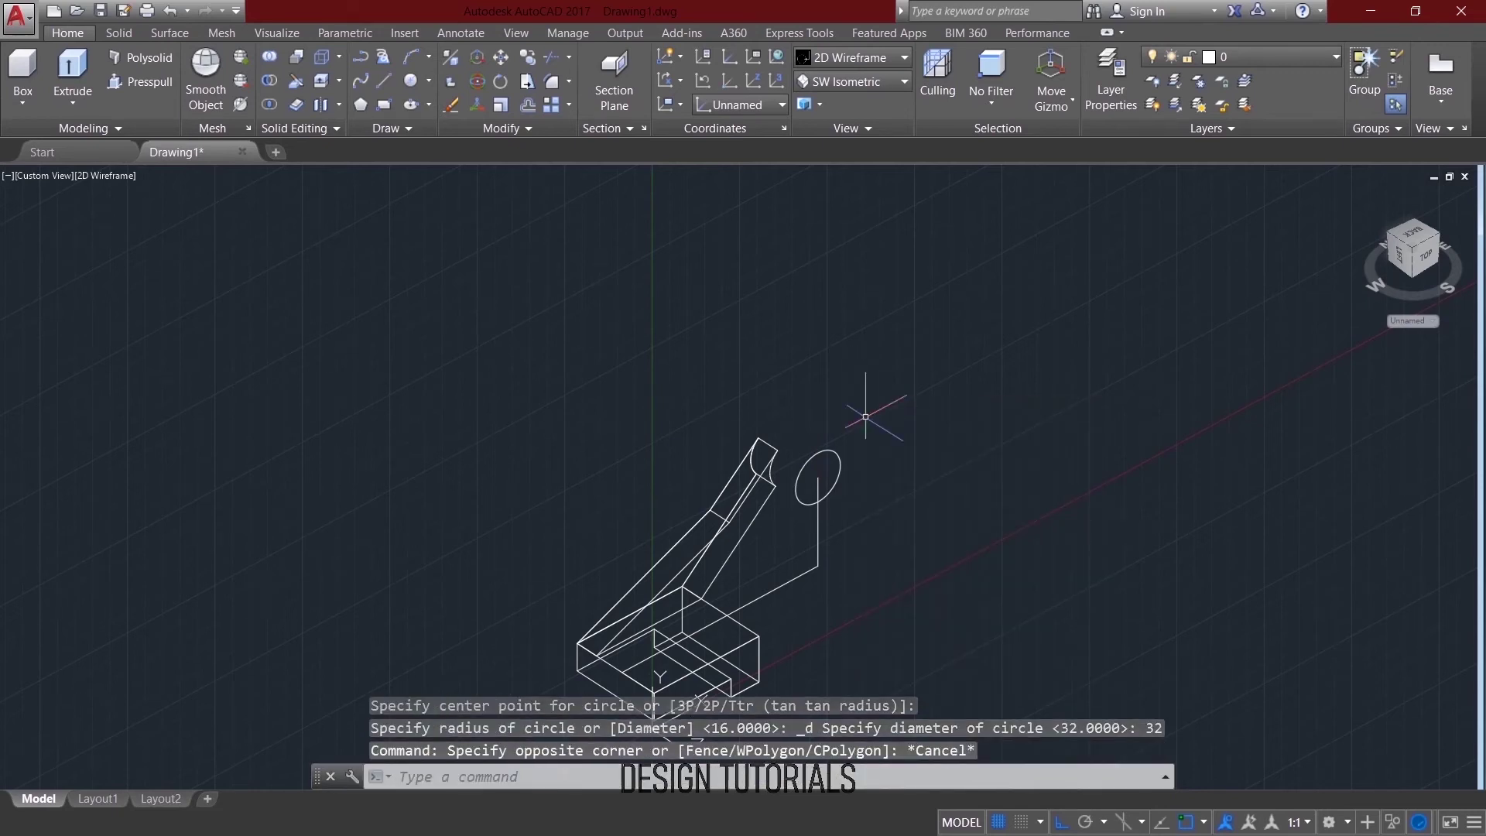
# Erase the long 140-unit construction line and the vertical 58-unit line below the circle.
pyautogui.click(805, 572)
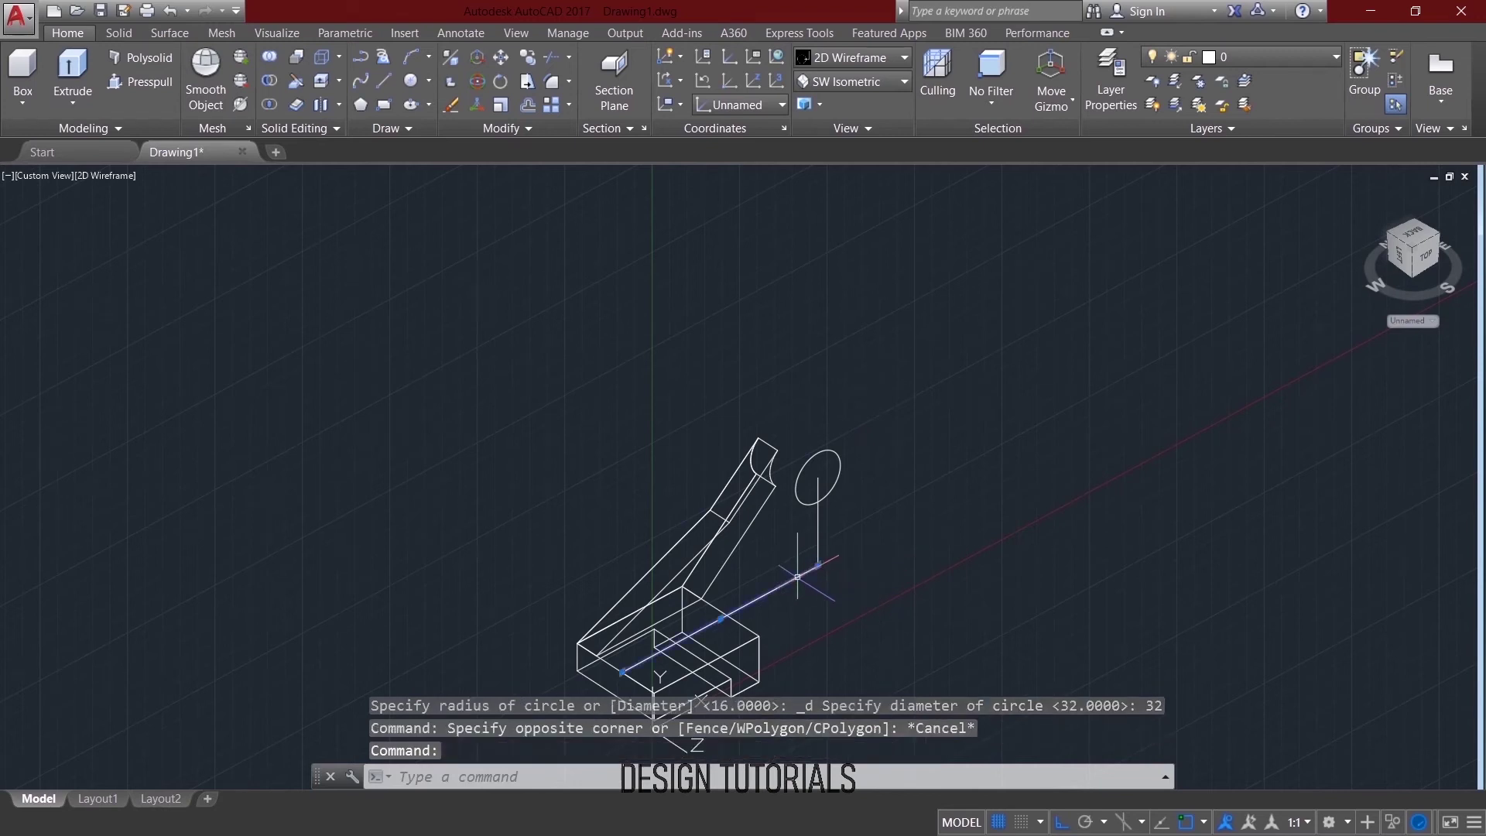
pyautogui.click(819, 537)
pyautogui.press('Delete')
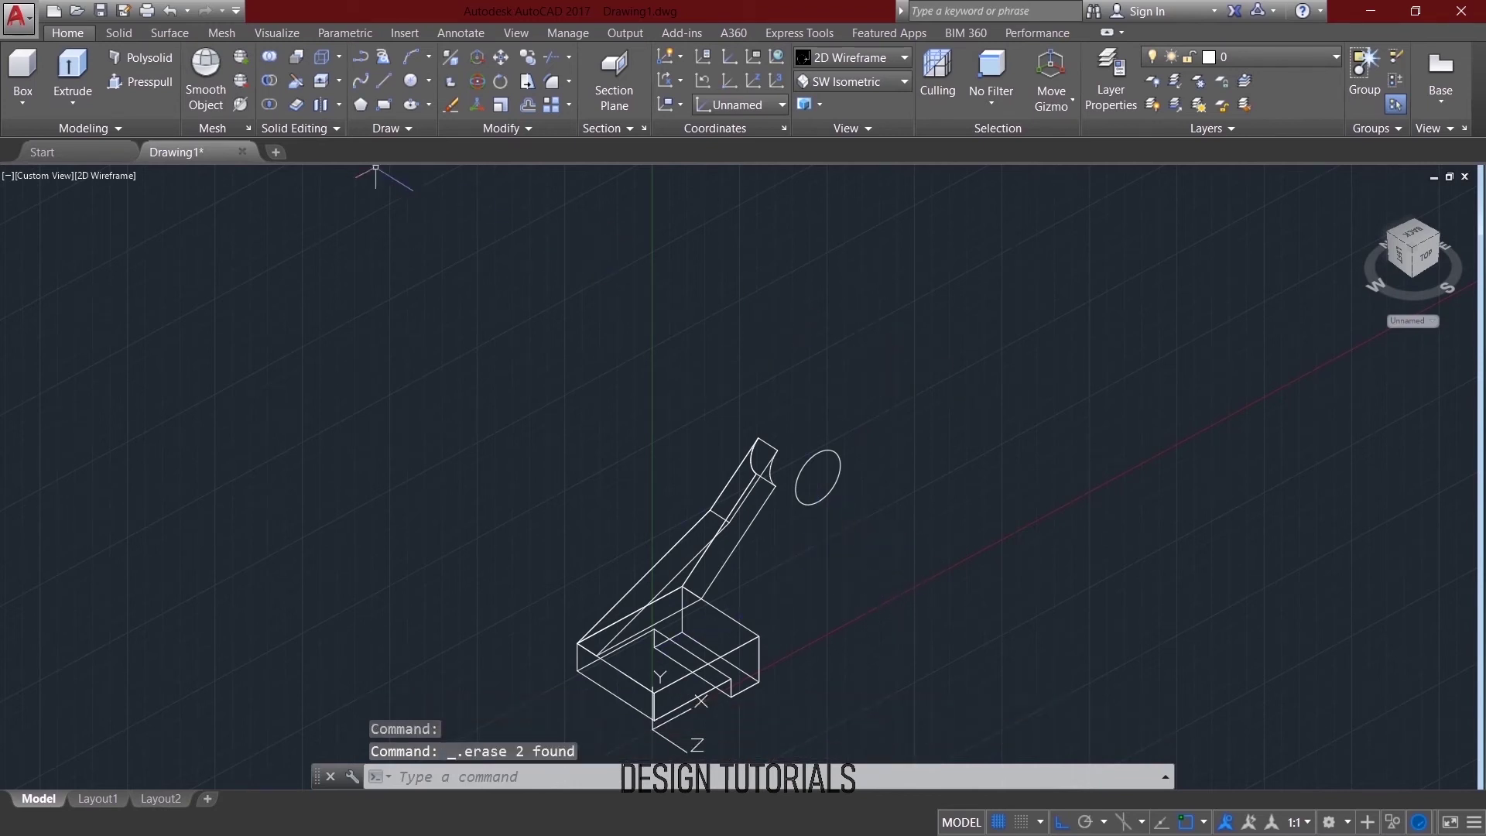
# Try to extrude the circle by 40 towards the arm with Presspull, and undo it.
pyautogui.click(136, 83)
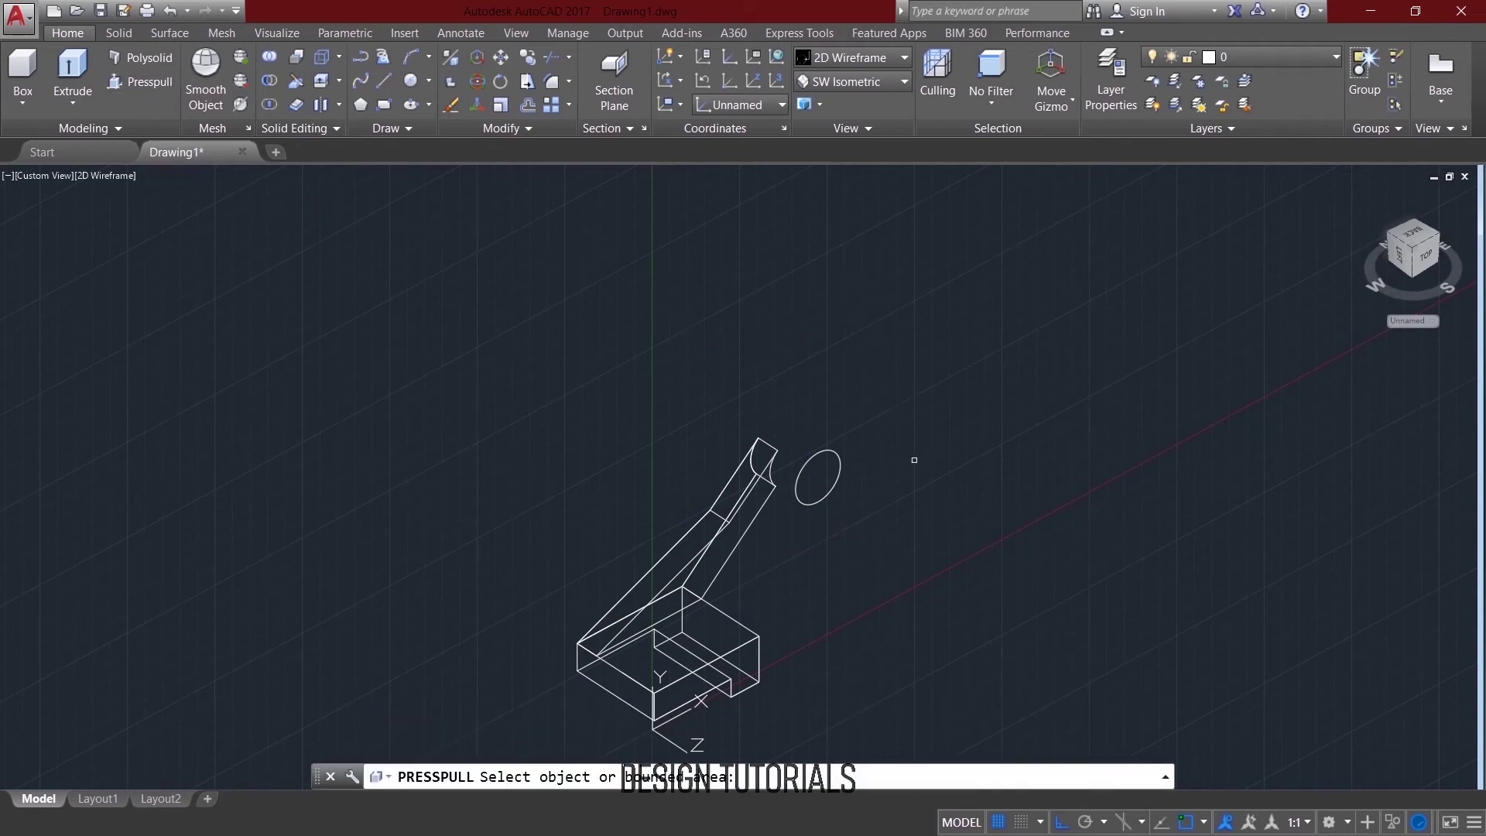
pyautogui.click(819, 477)
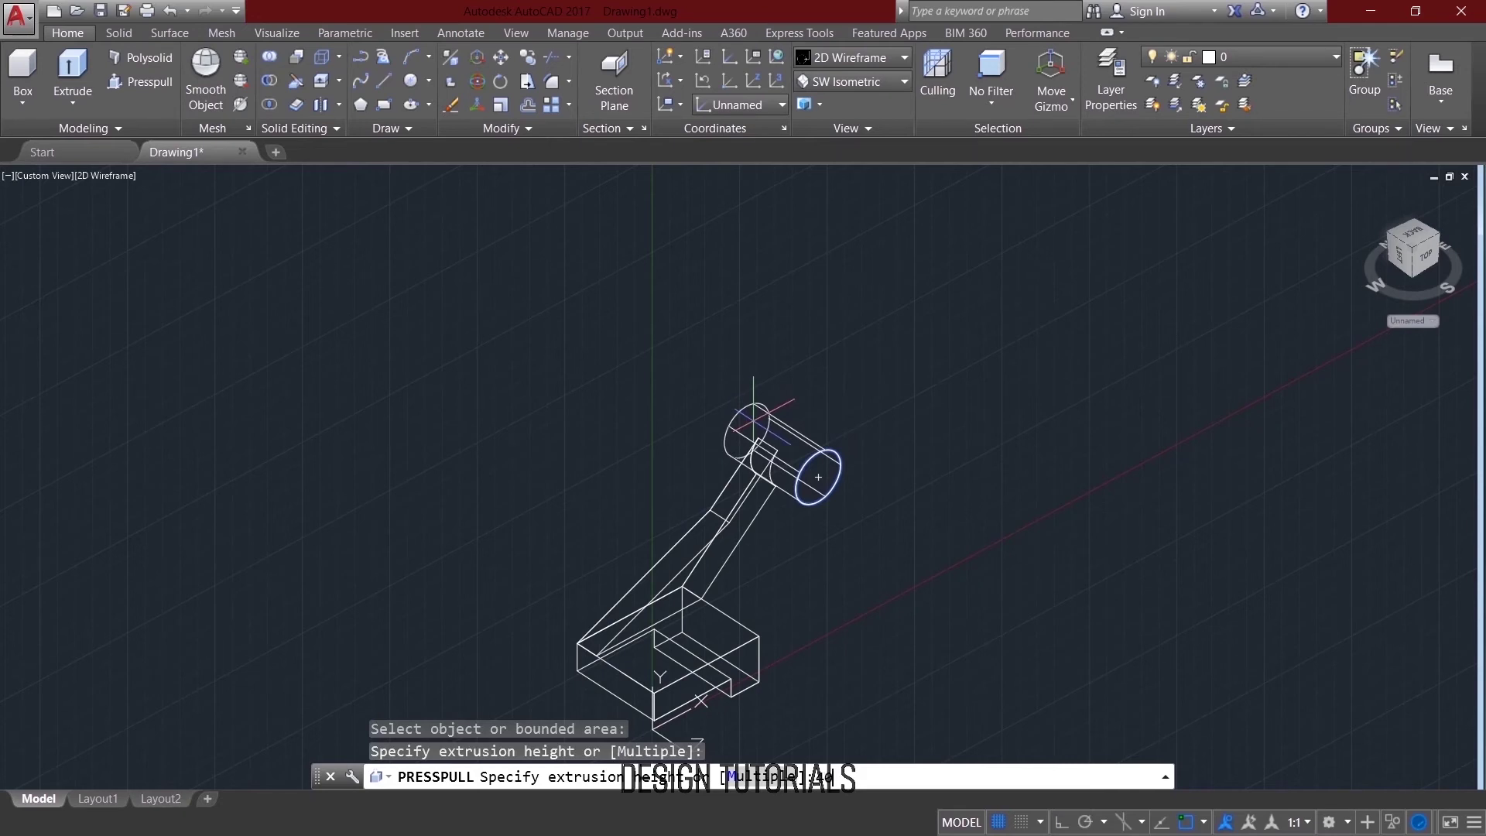
pyautogui.press('Return')
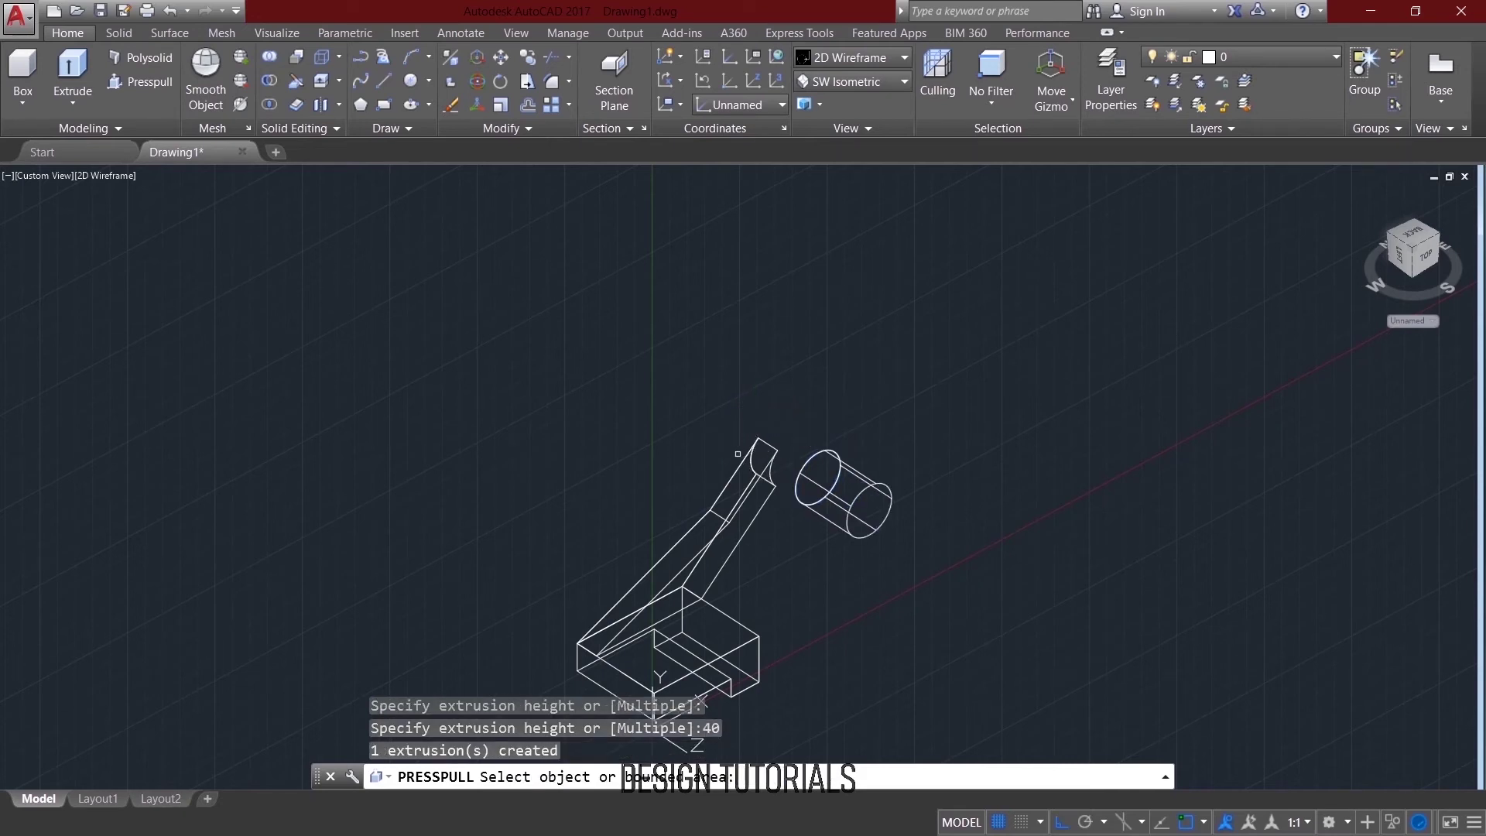
pyautogui.hotkey('ctrl', 'z')
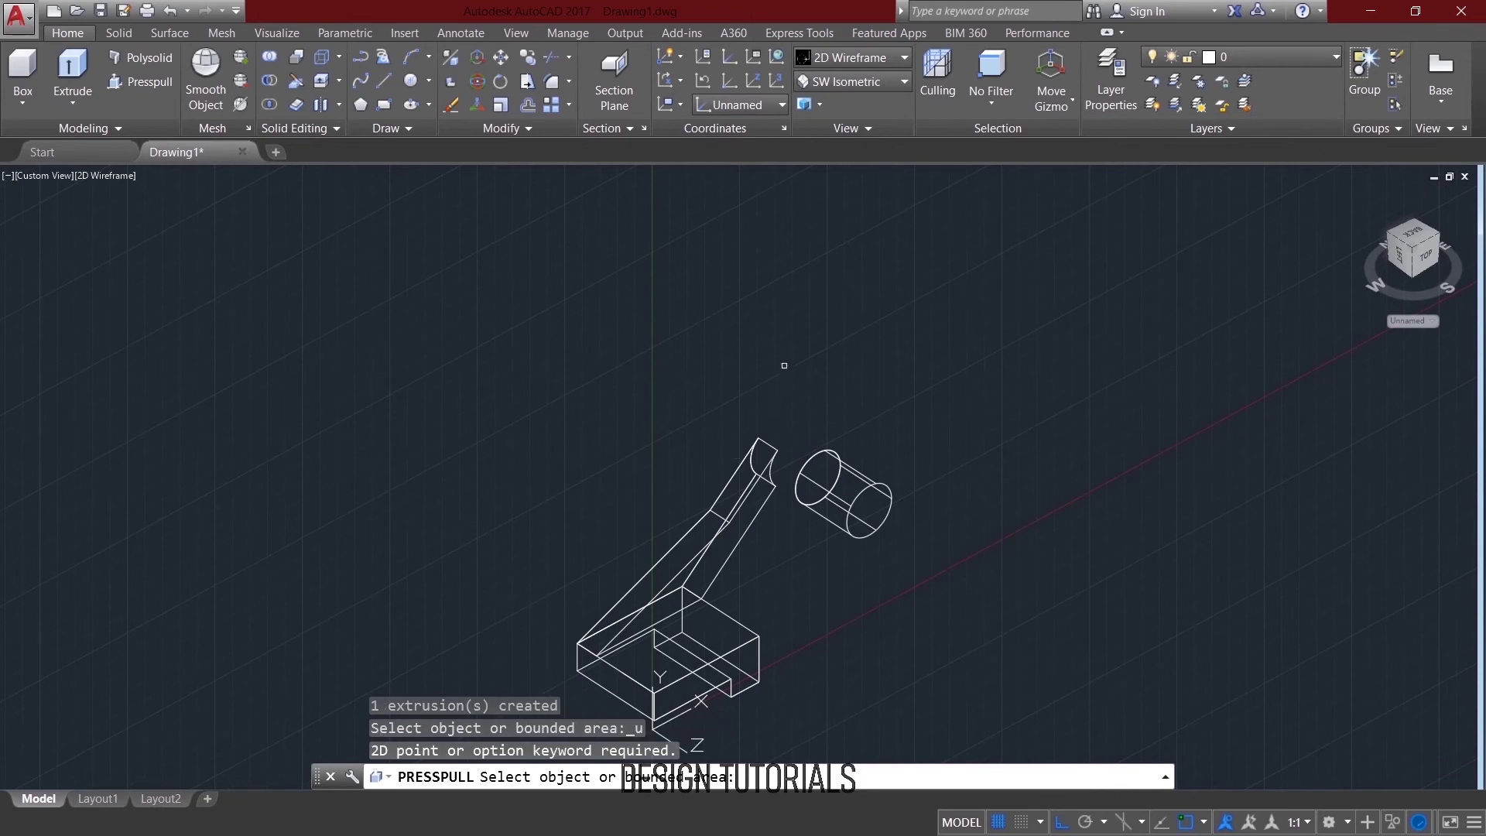
pyautogui.press('Return')
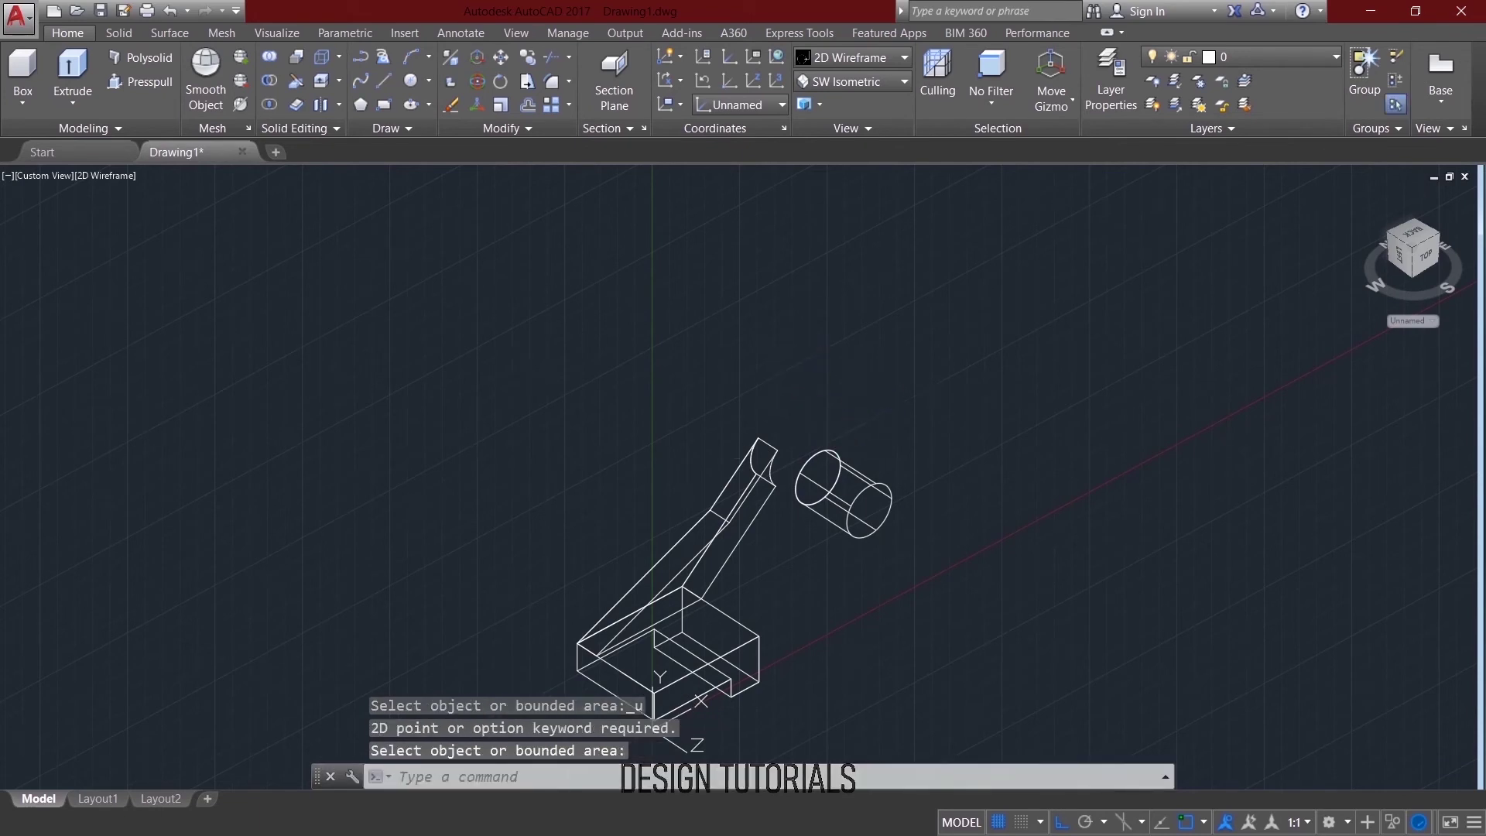
pyautogui.hotkey('ctrl', 'z')
# Switch the UCS to Front, try again to extrude the circle by 40 with Presspull, and undo it.
pyautogui.click(739, 105)
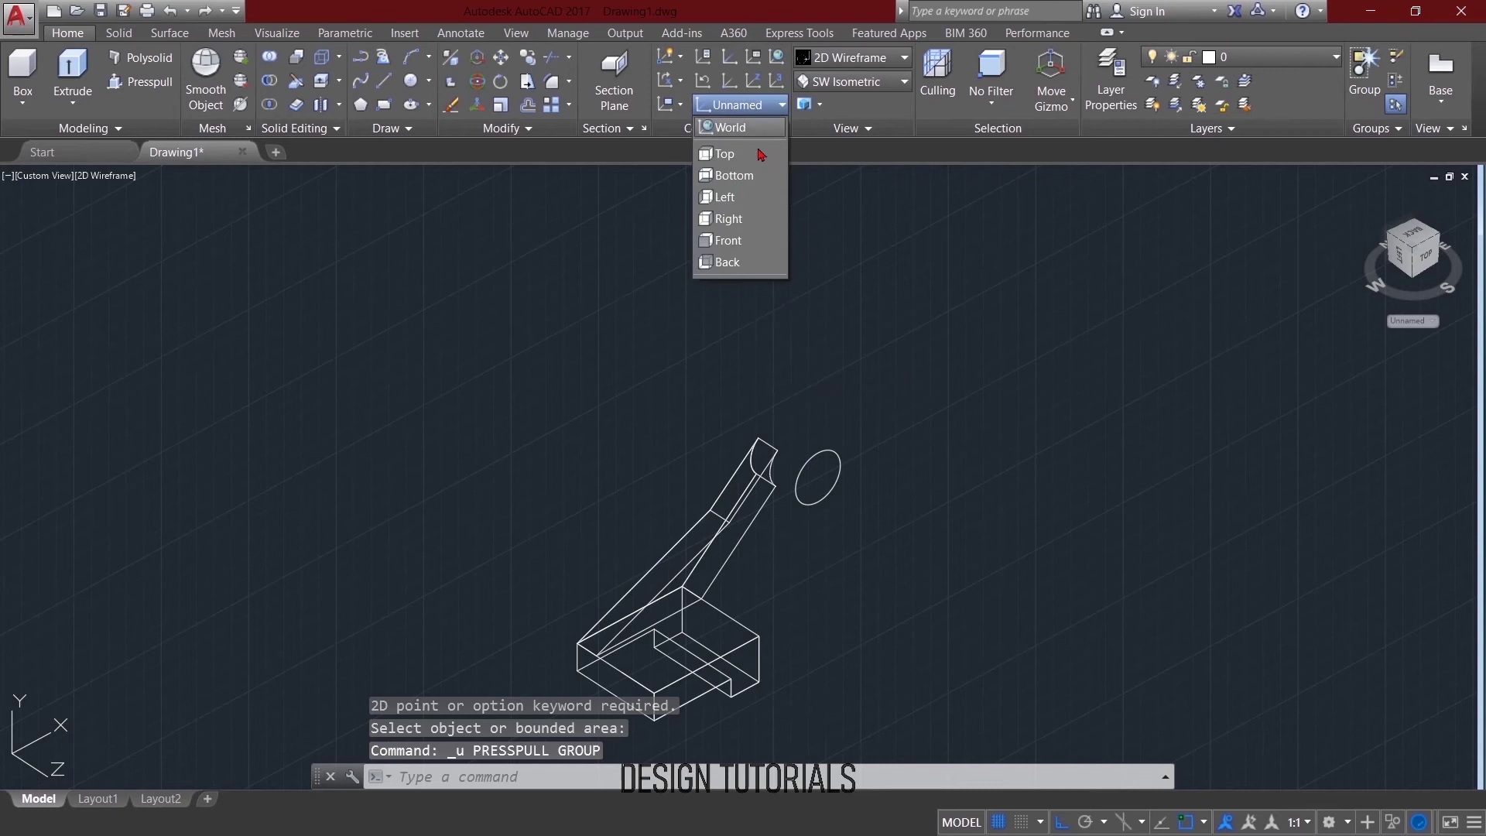
pyautogui.click(732, 240)
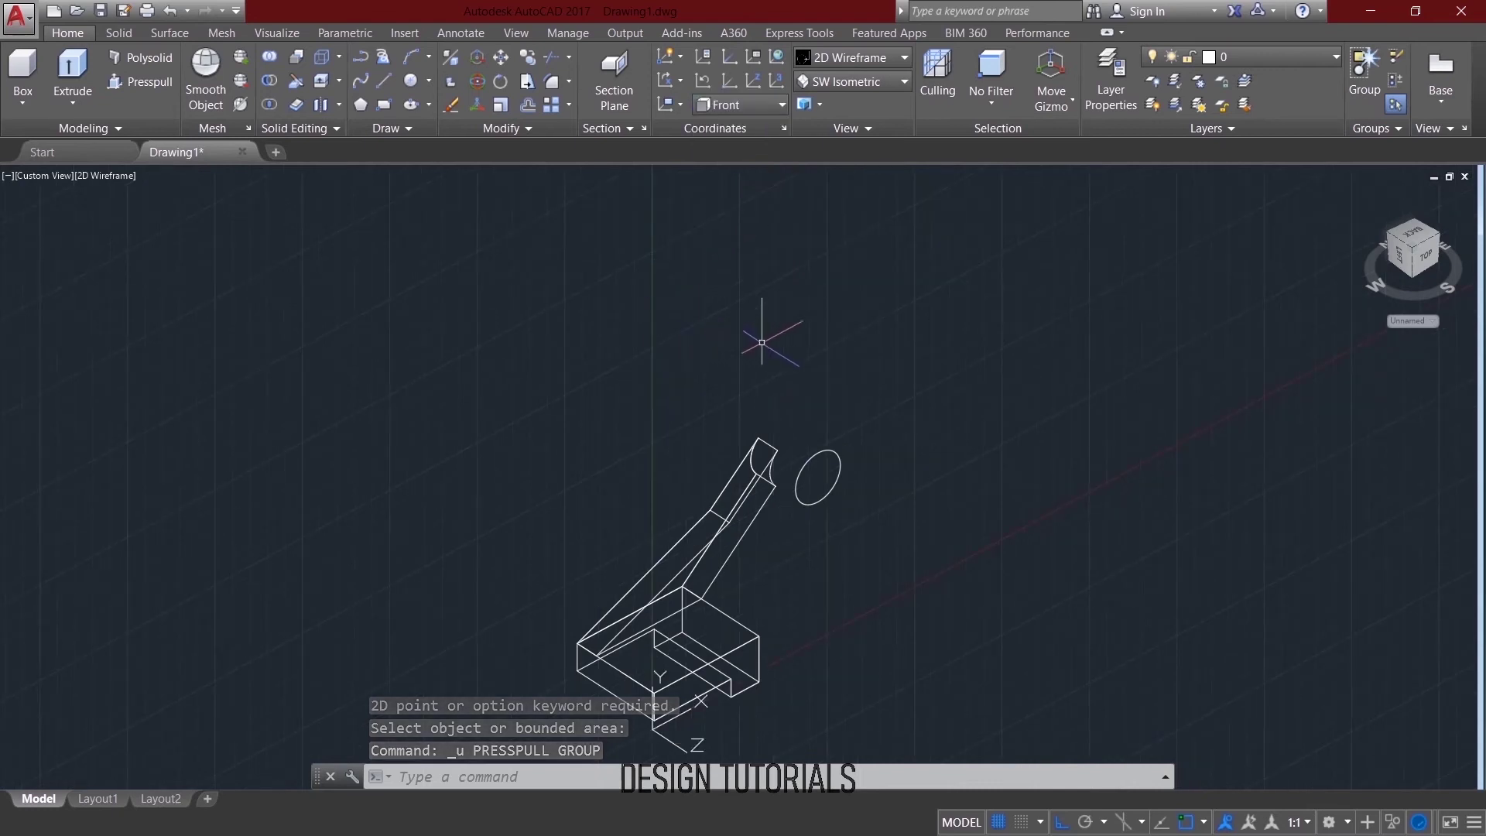
pyautogui.moveTo(903, 405)
pyautogui.keyDown('shift'); pyautogui.mouseDown(button='middle')
pyautogui.moveTo(992, 382)
pyautogui.moveTo(927, 418)
pyautogui.moveTo(890, 405)
pyautogui.mouseUp(button='middle'); pyautogui.keyUp('shift')
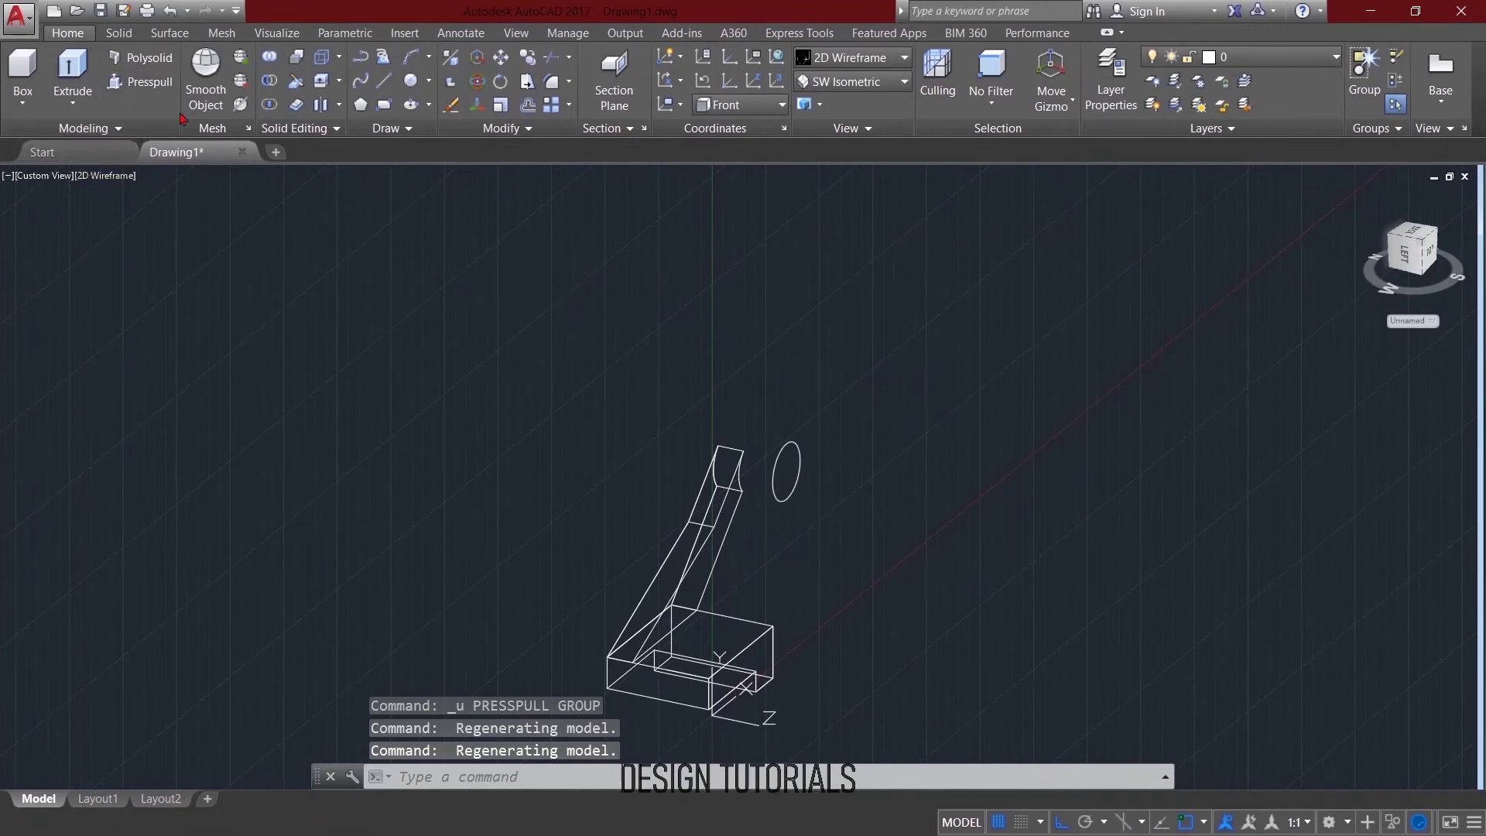
pyautogui.hotkey('ctrl', 'shift', 'e')
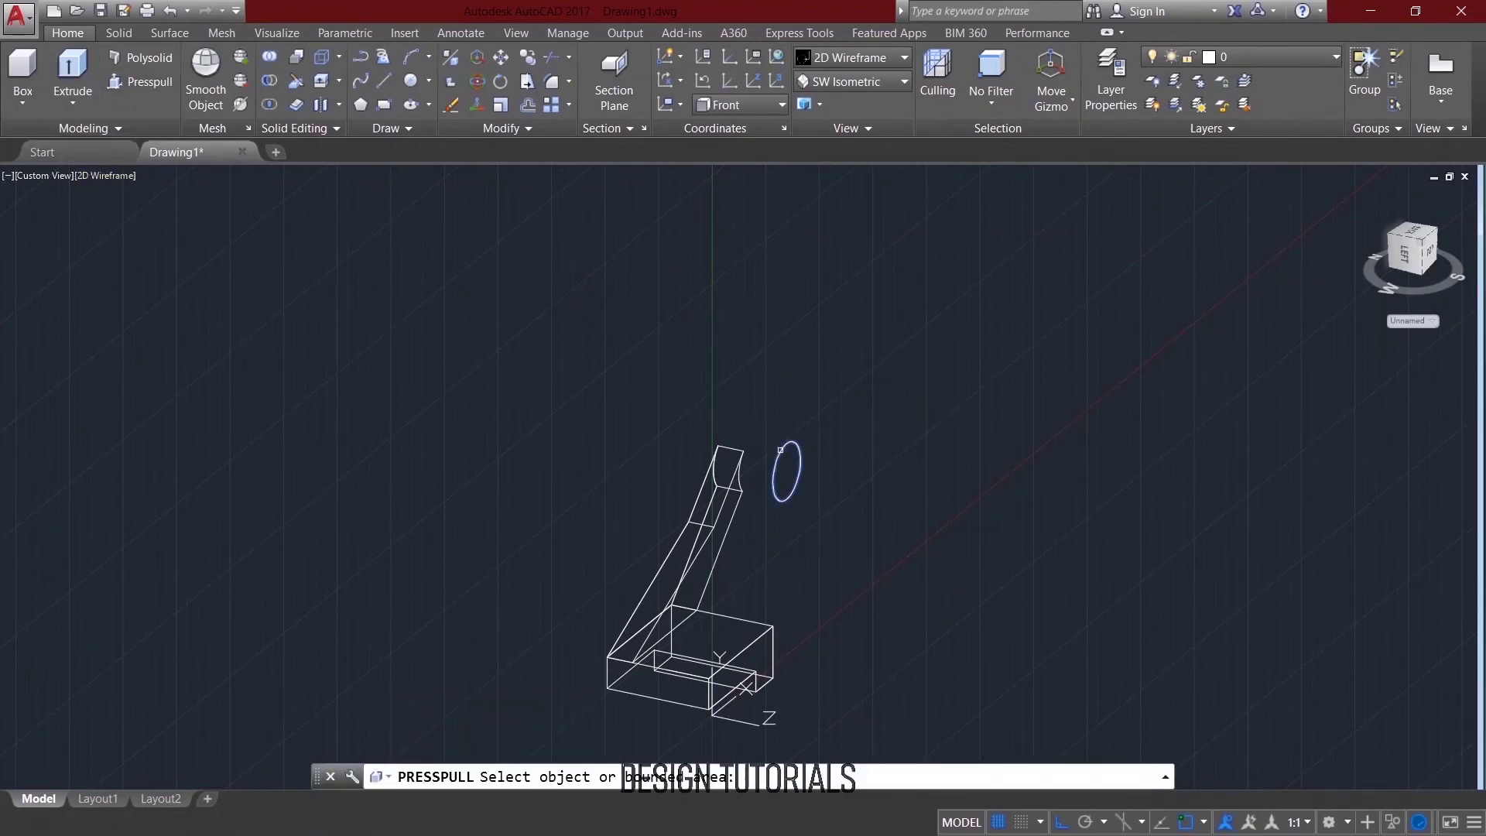
pyautogui.click(784, 465)
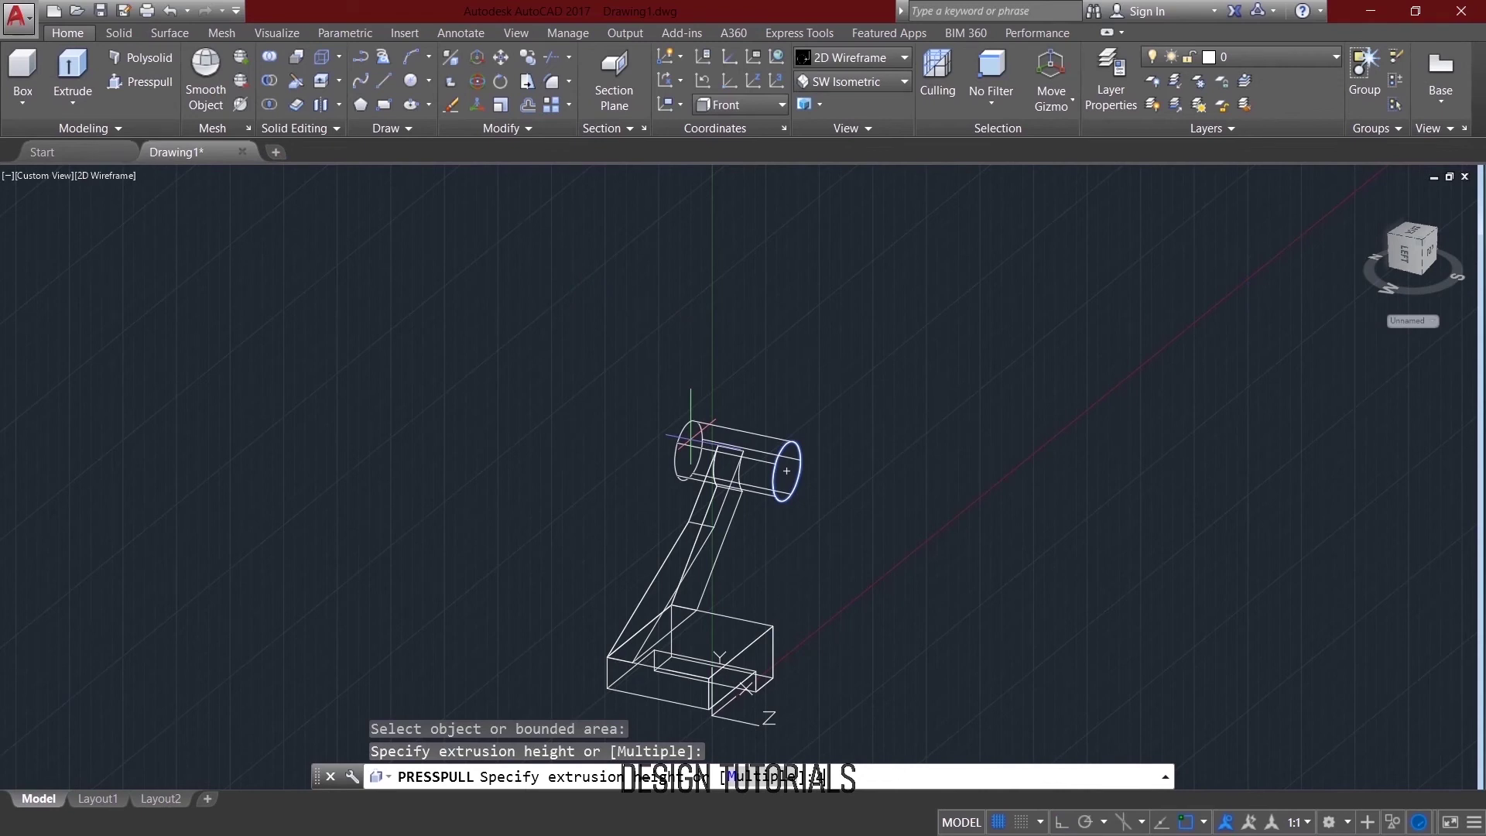
pyautogui.write('40')
pyautogui.press('Return')
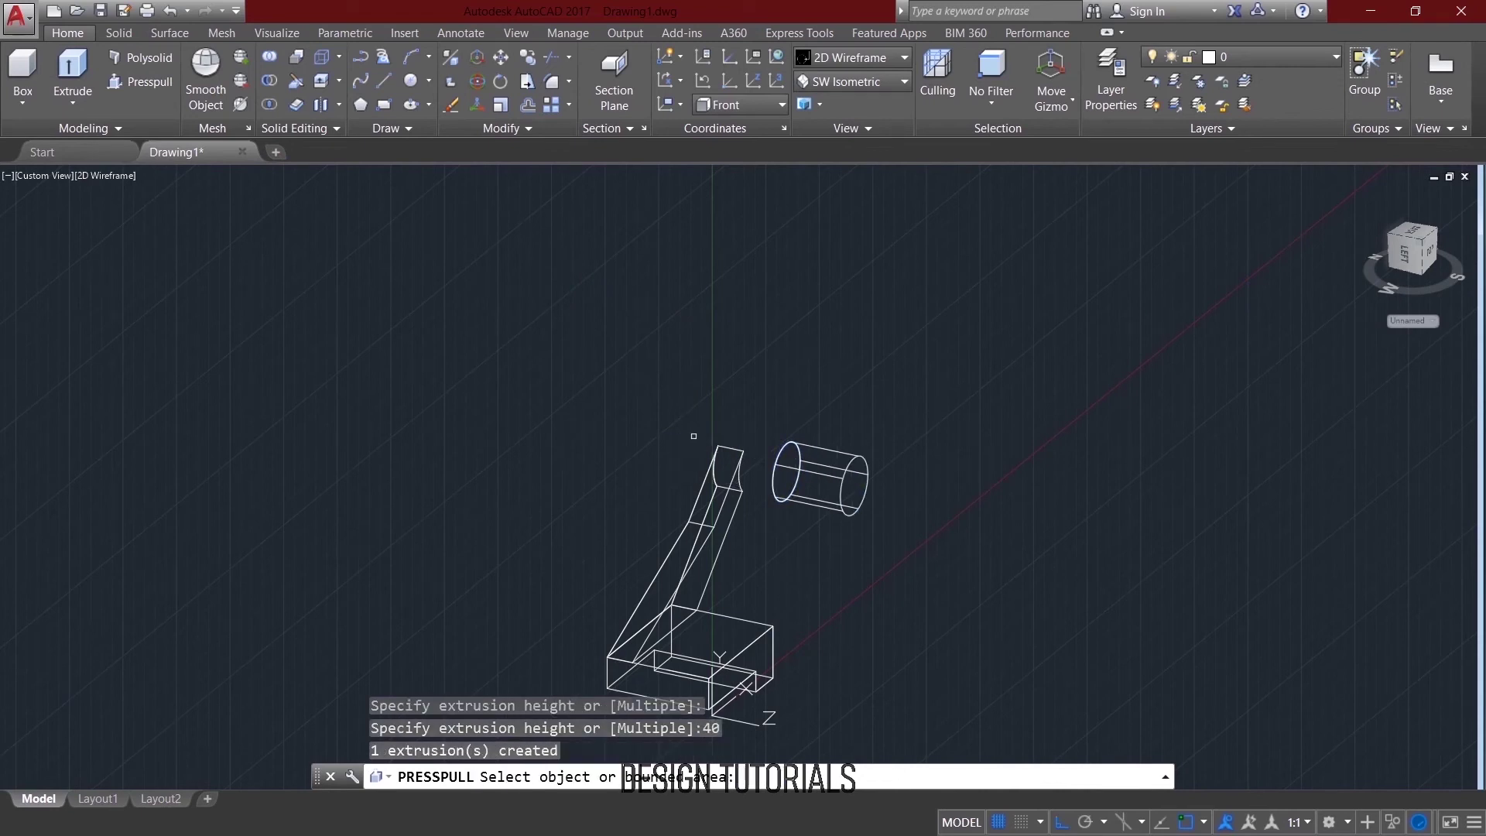
pyautogui.press('Escape')
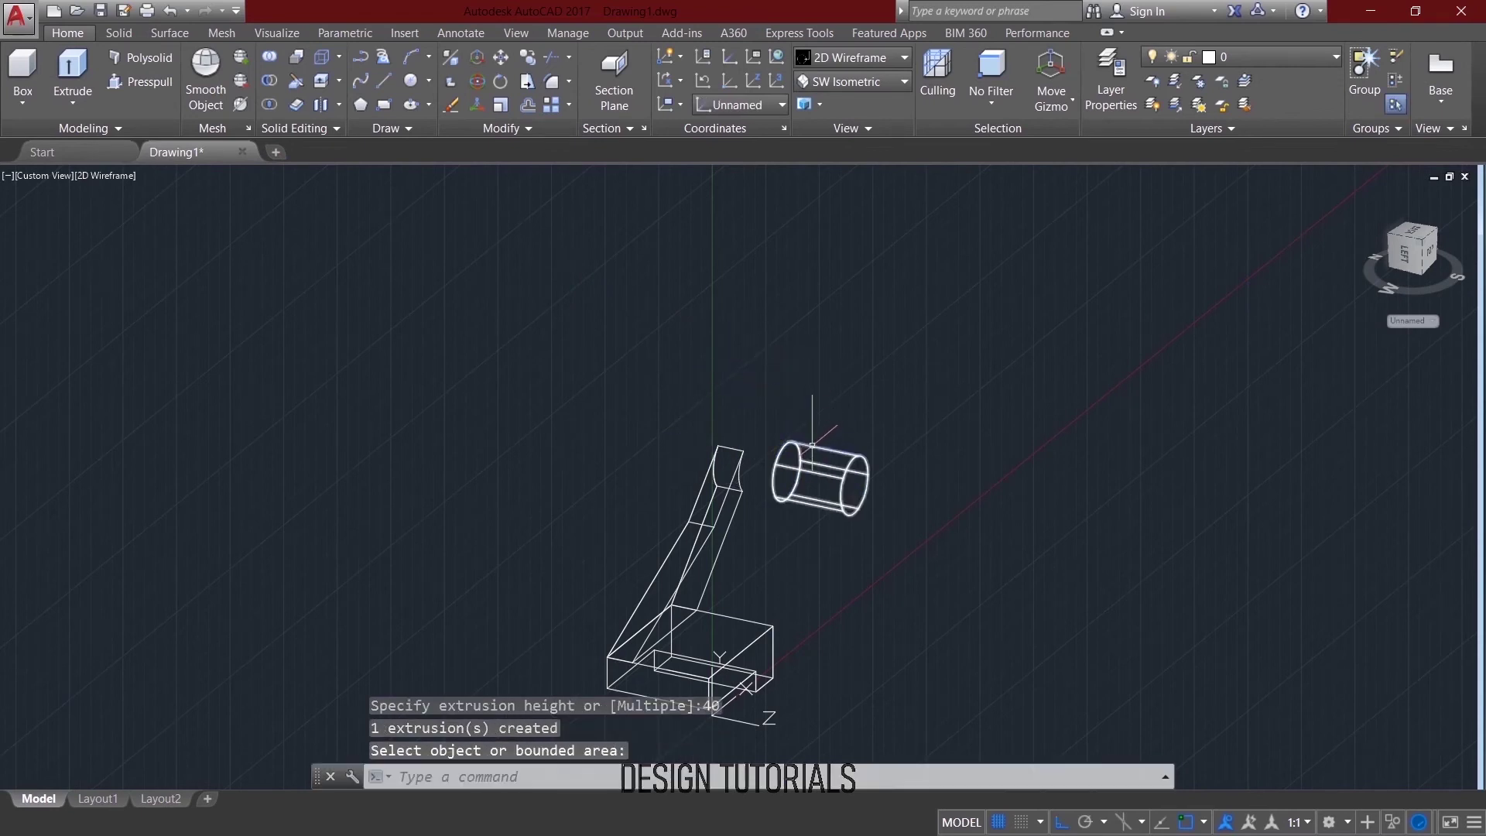
pyautogui.write('z')
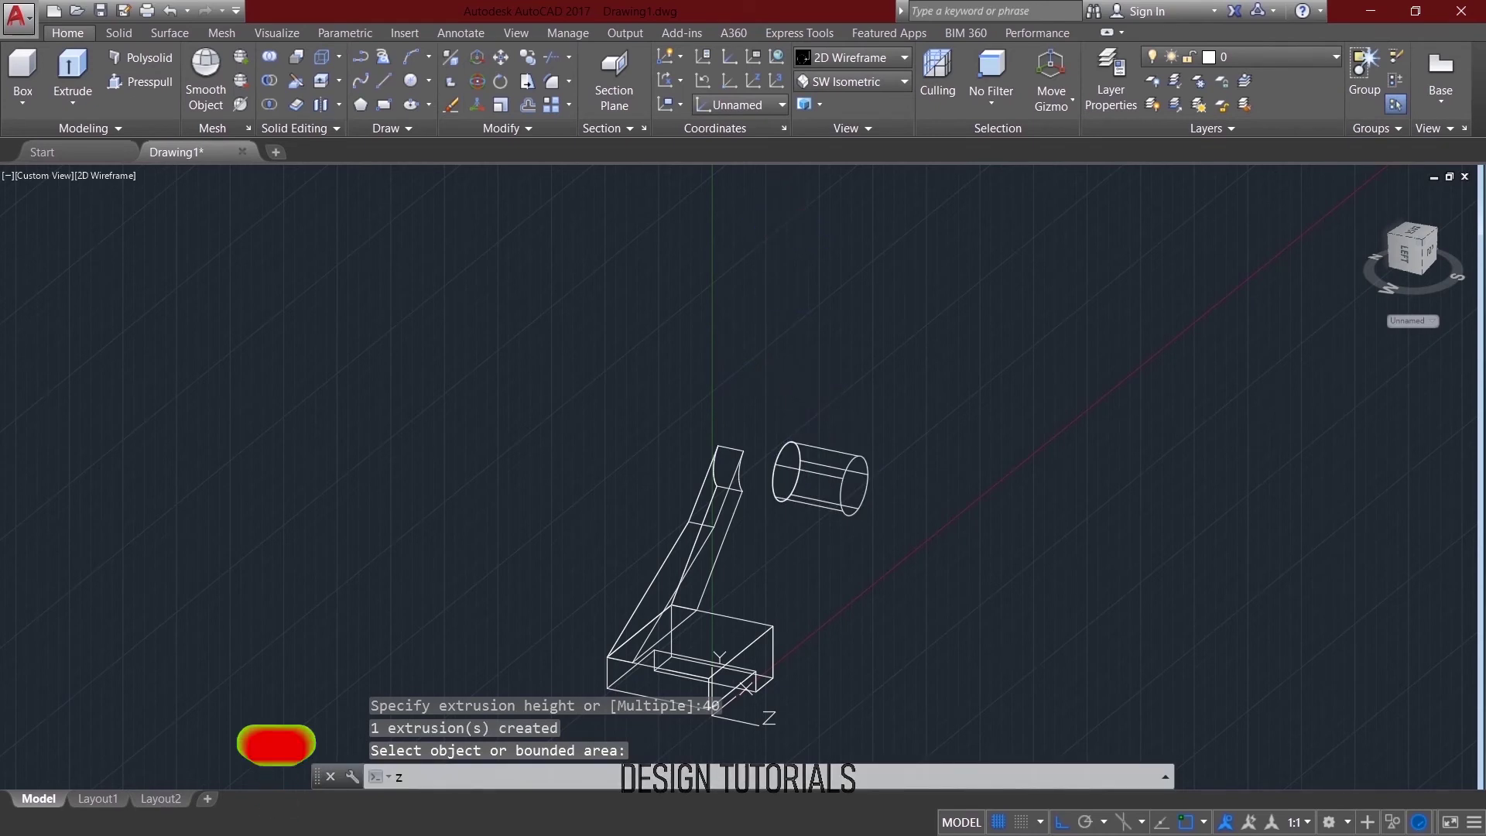
pyautogui.write('_u')
pyautogui.press('Return')
pyautogui.hotkey('ctrl', 'z')
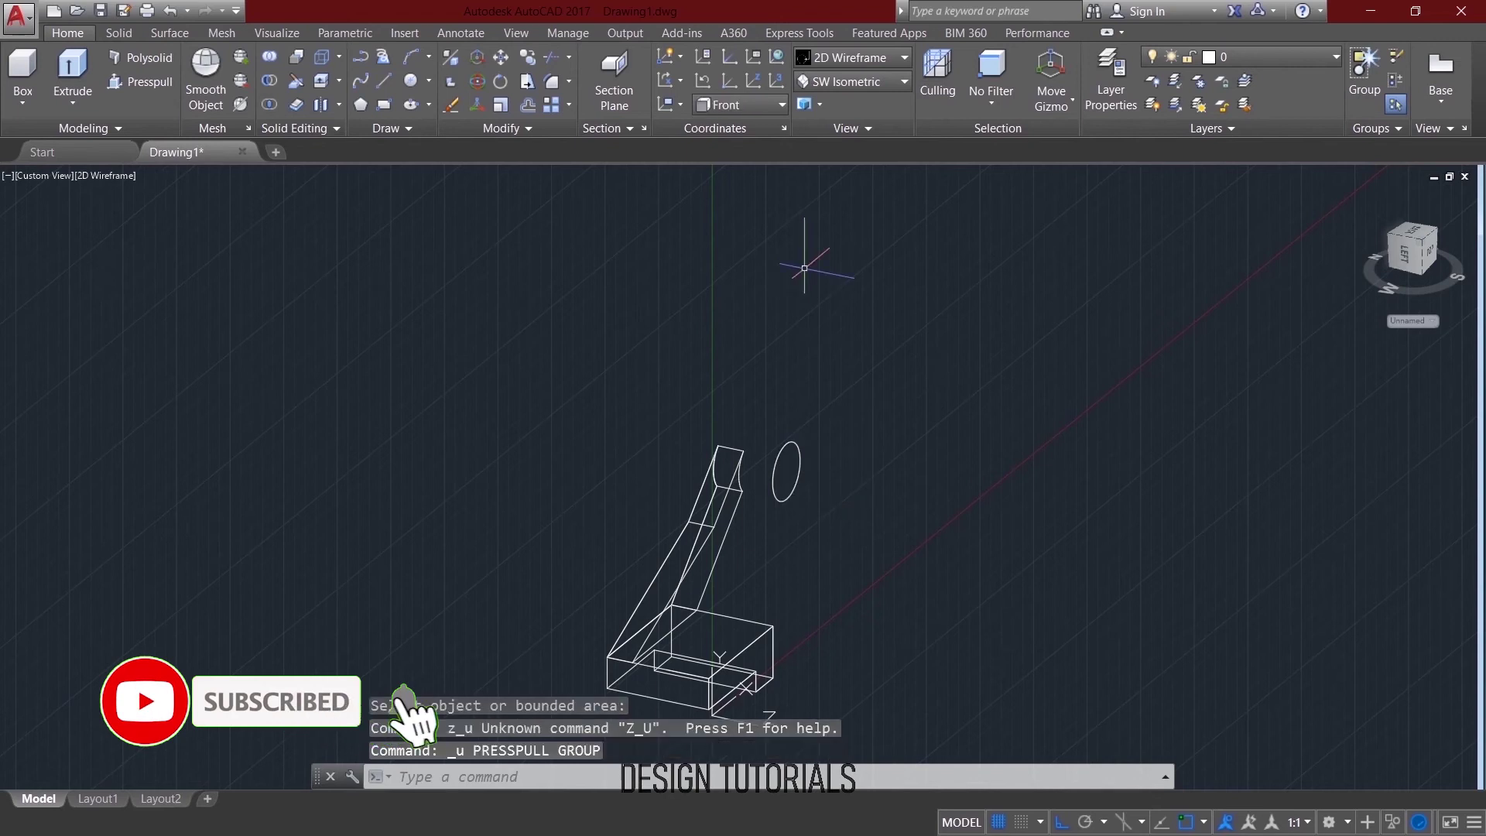
# Switch the UCS to Back and extrude the 32-diameter circle by 40 towards the arm with Presspull.
pyautogui.click(776, 105)
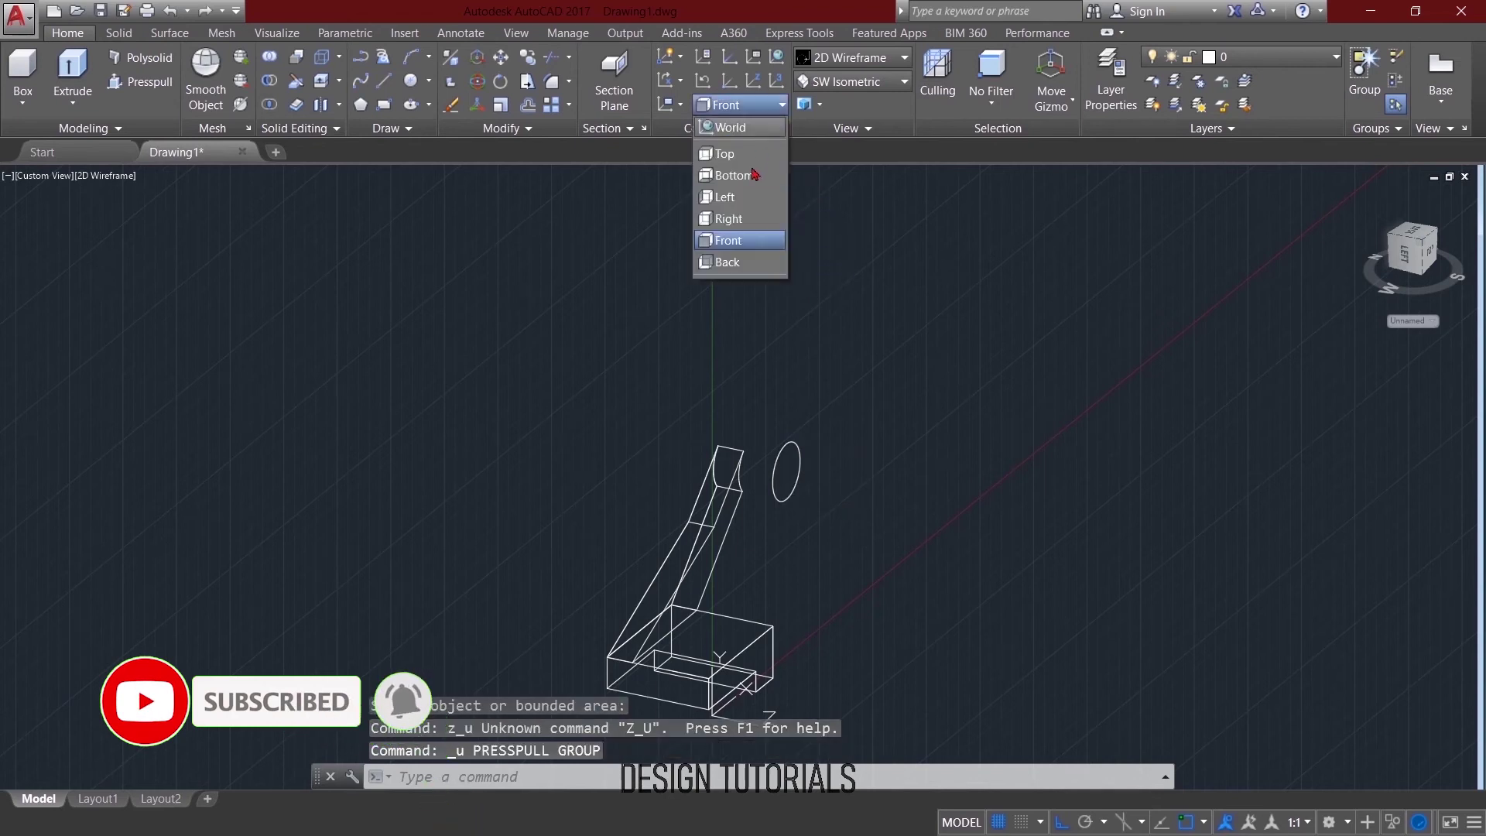
pyautogui.click(740, 259)
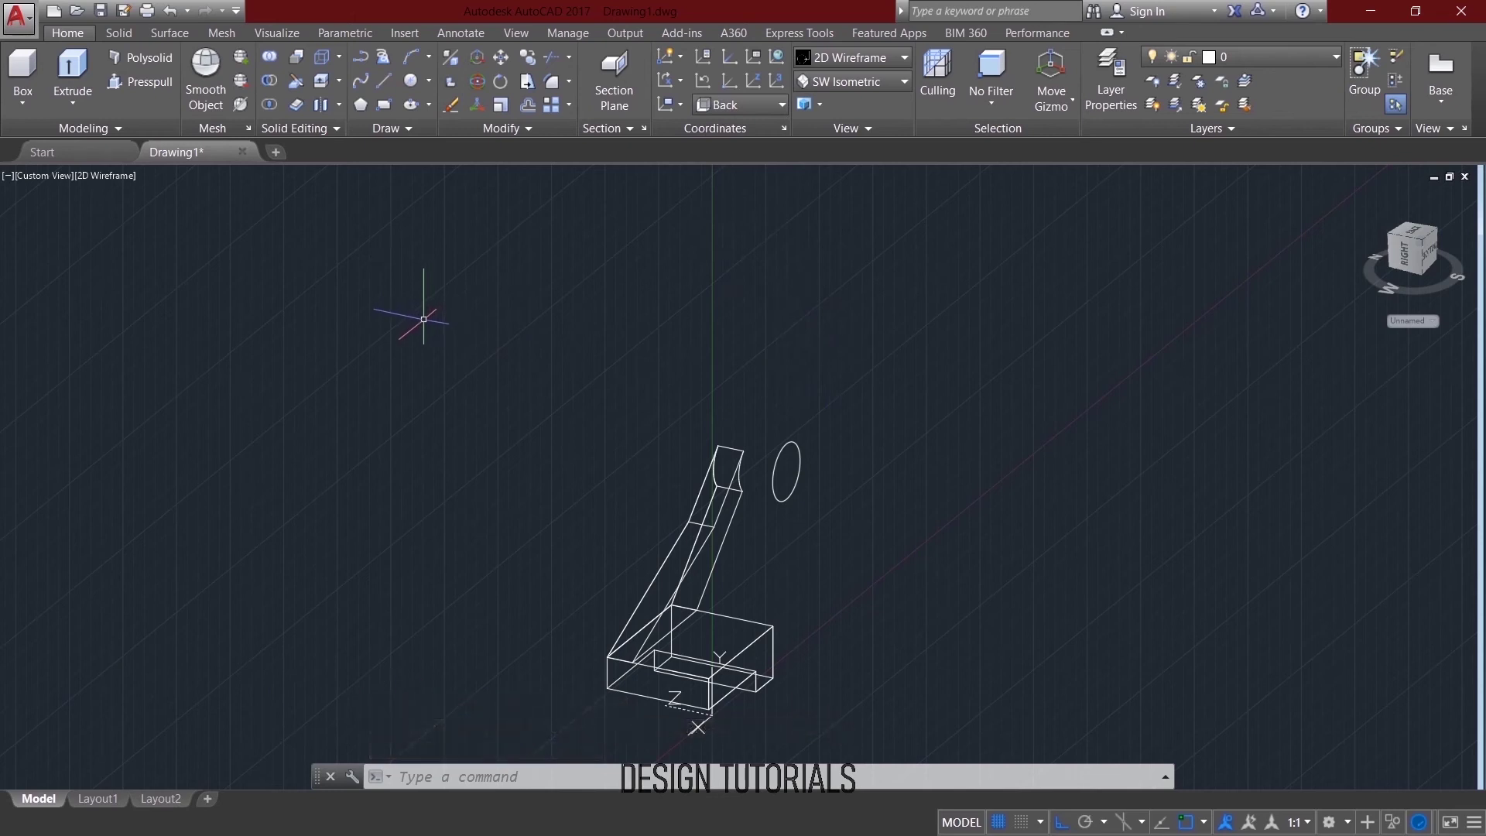
pyautogui.click(140, 81)
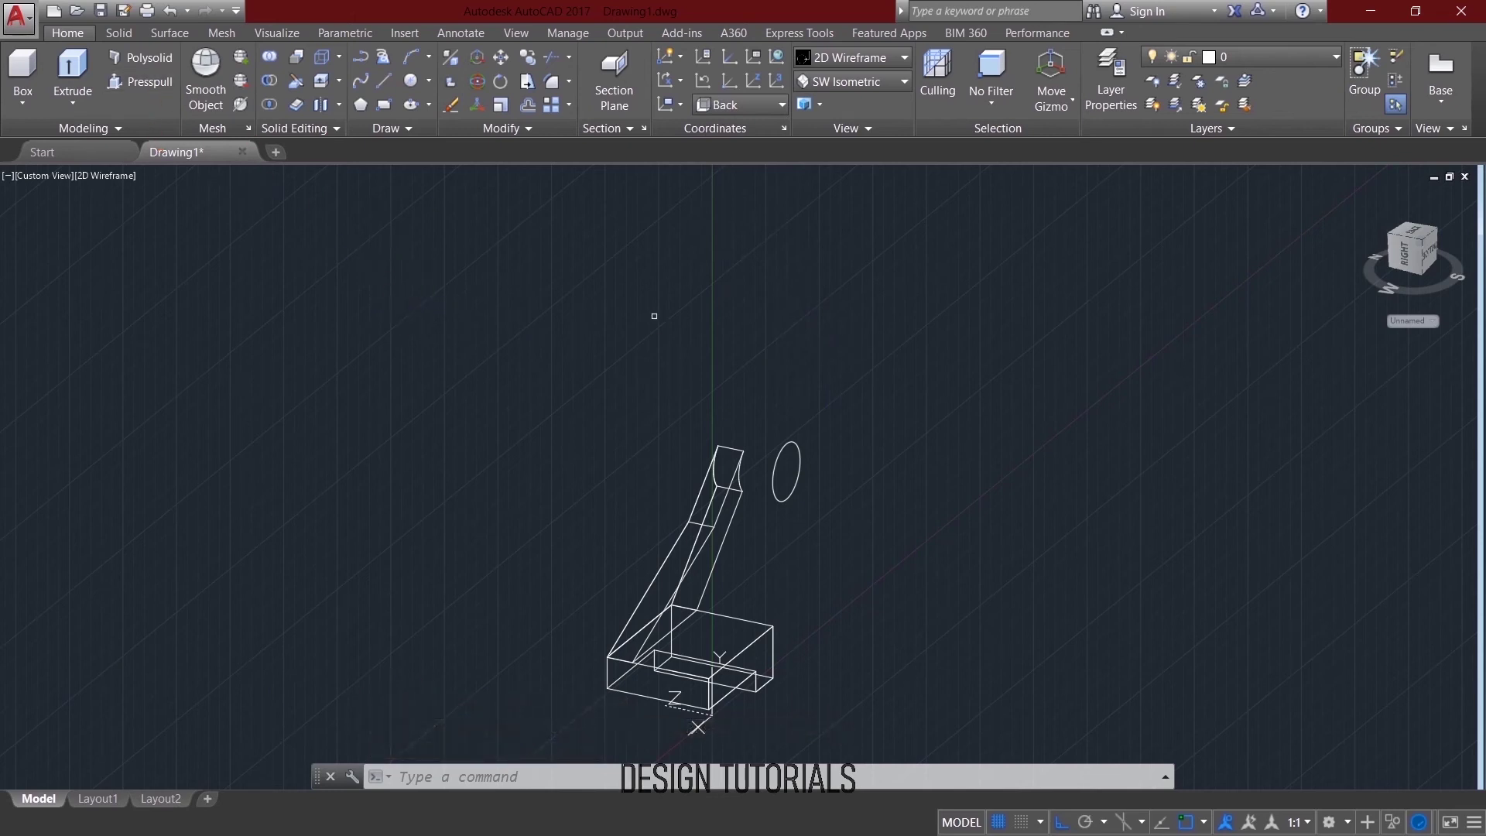
pyautogui.click(784, 448)
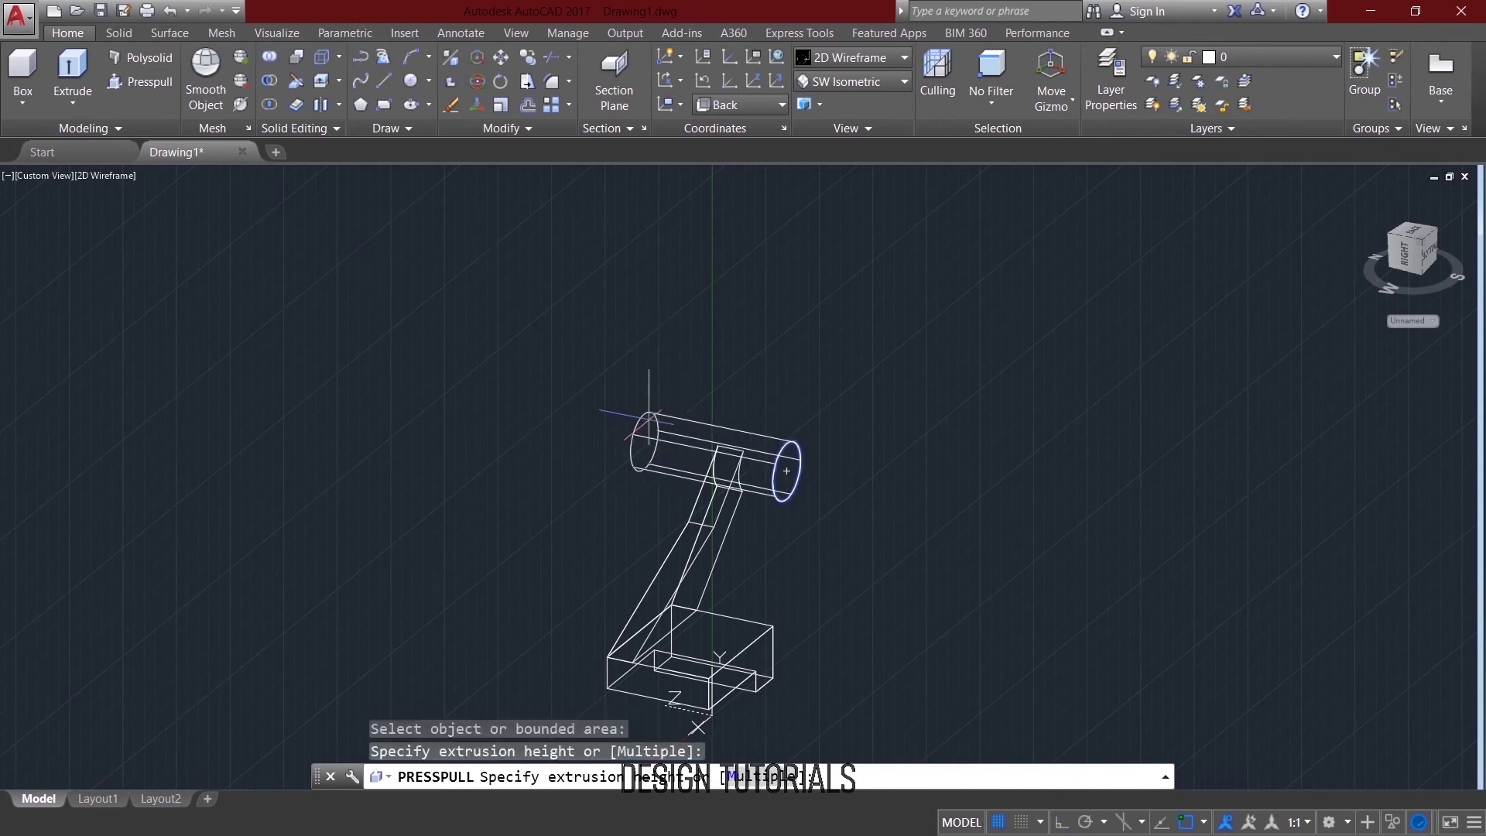
pyautogui.write('40')
pyautogui.press('Return')
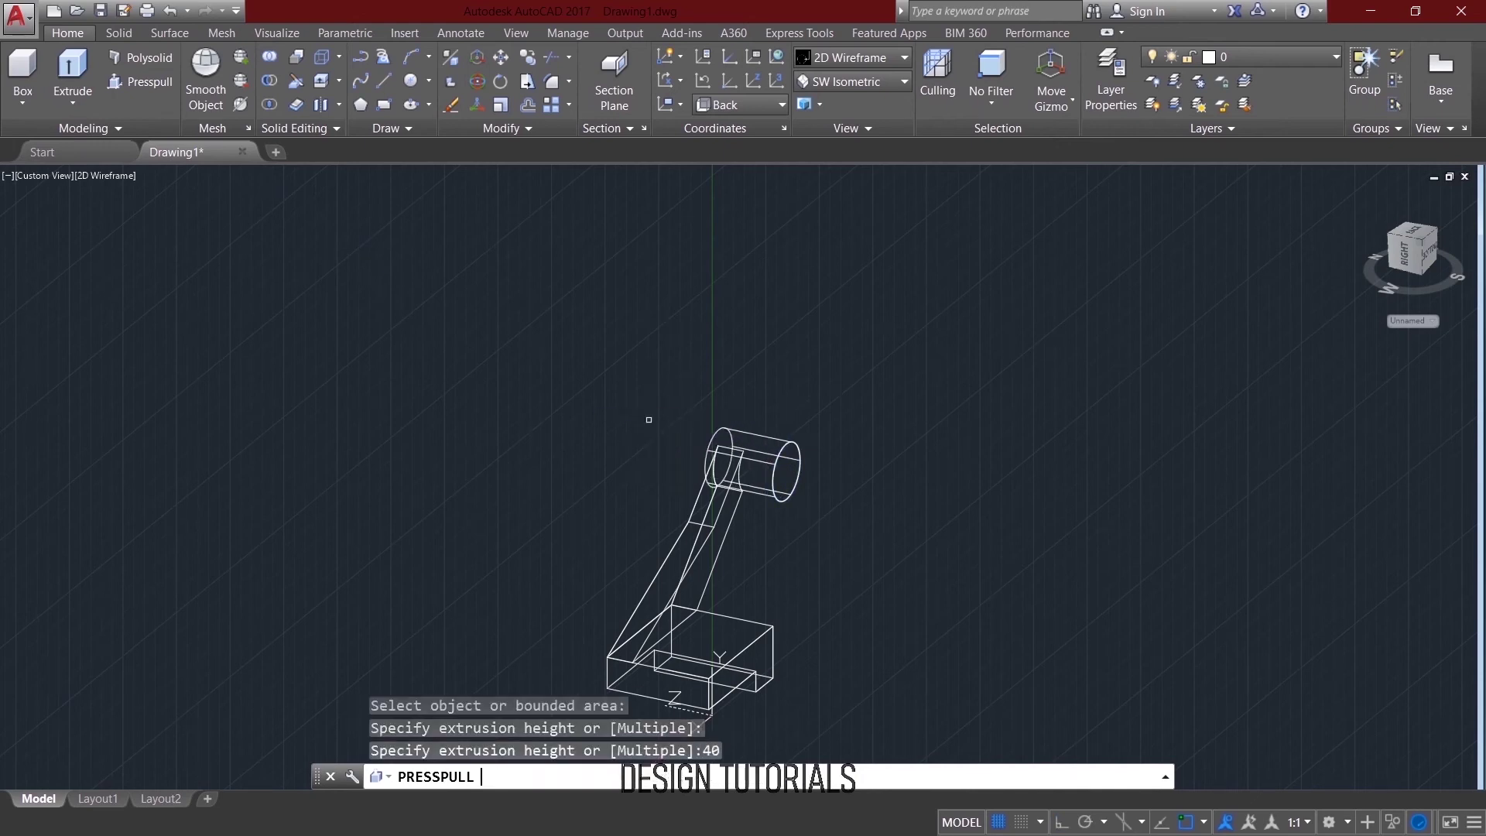
pyautogui.press('Return')
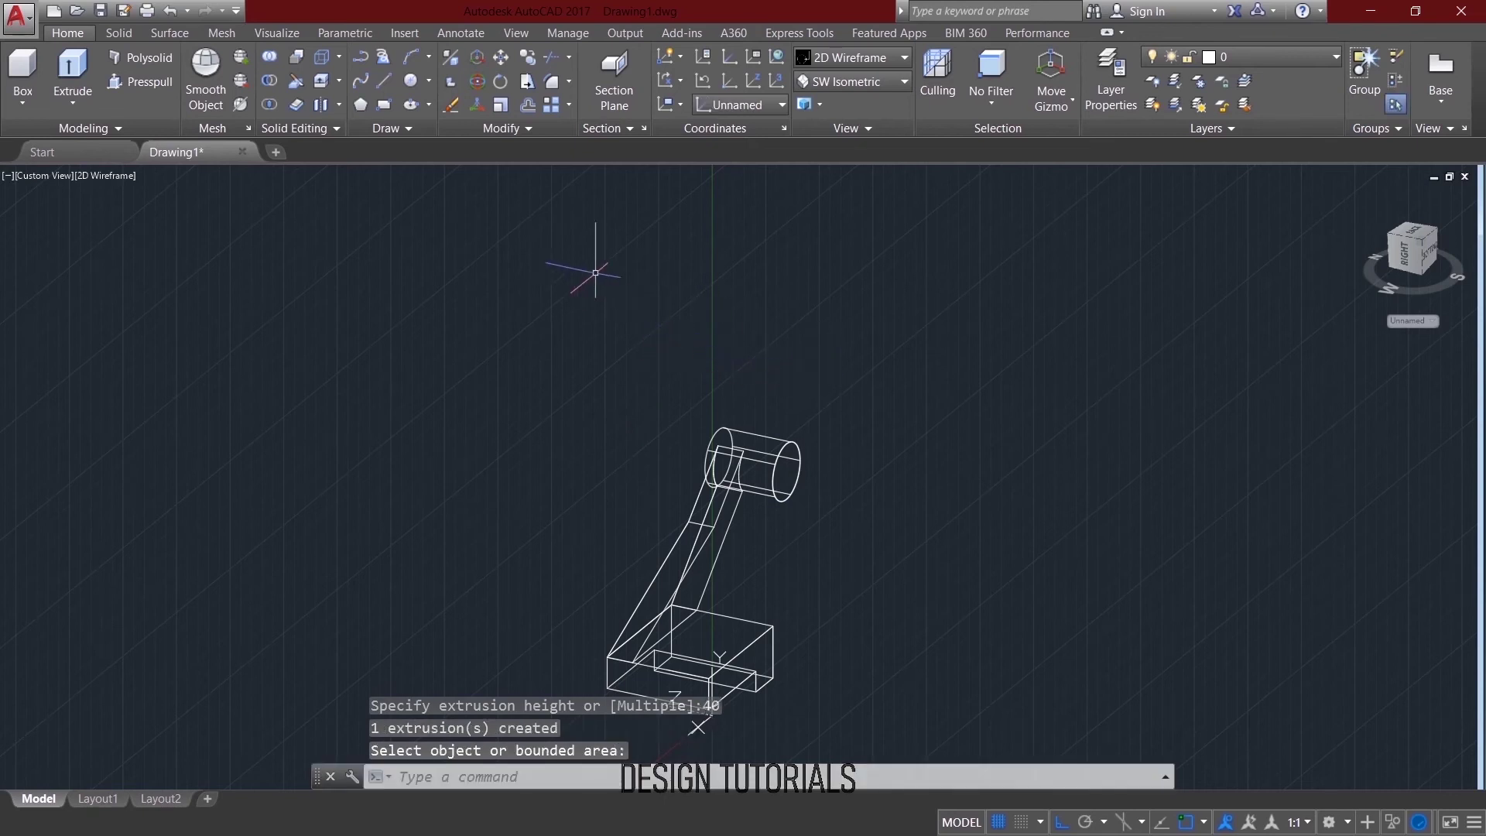
# Draw a 22-diameter circle centred on the cylinder's end face that points away from the arm.
pyautogui.click(410, 80)
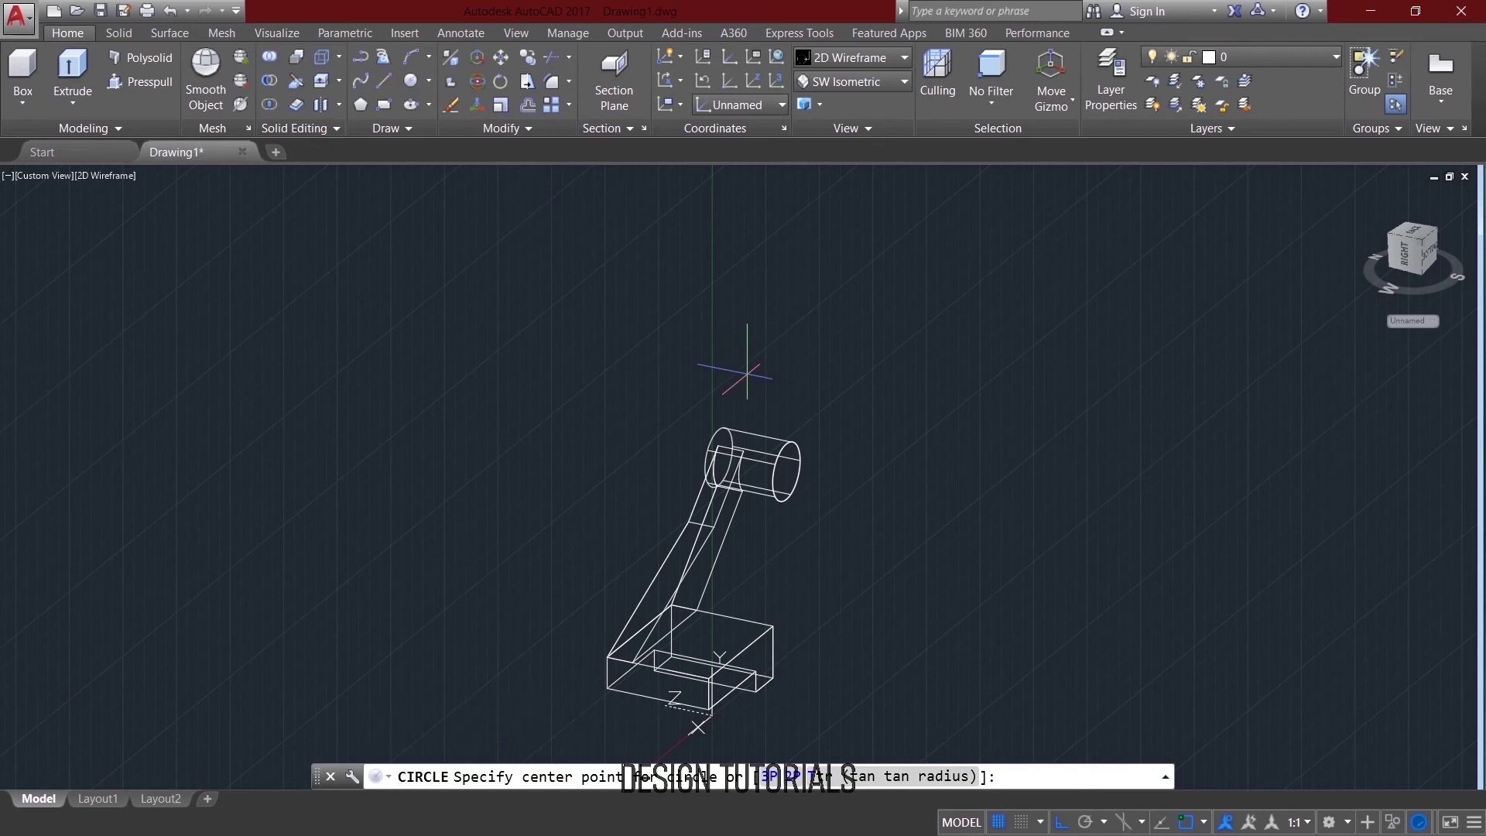
pyautogui.click(783, 469)
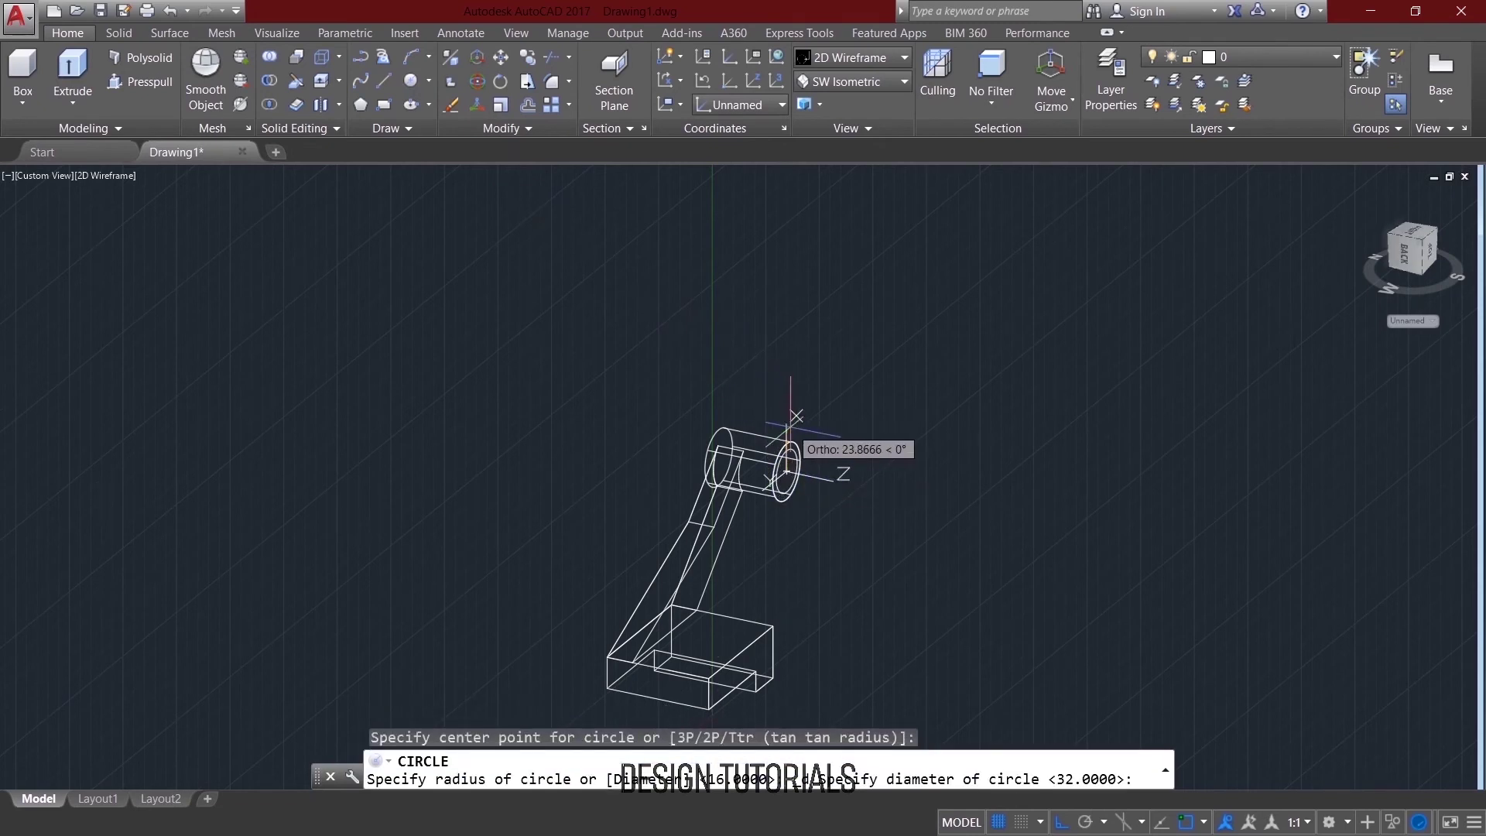
pyautogui.write('22')
pyautogui.press('Return')
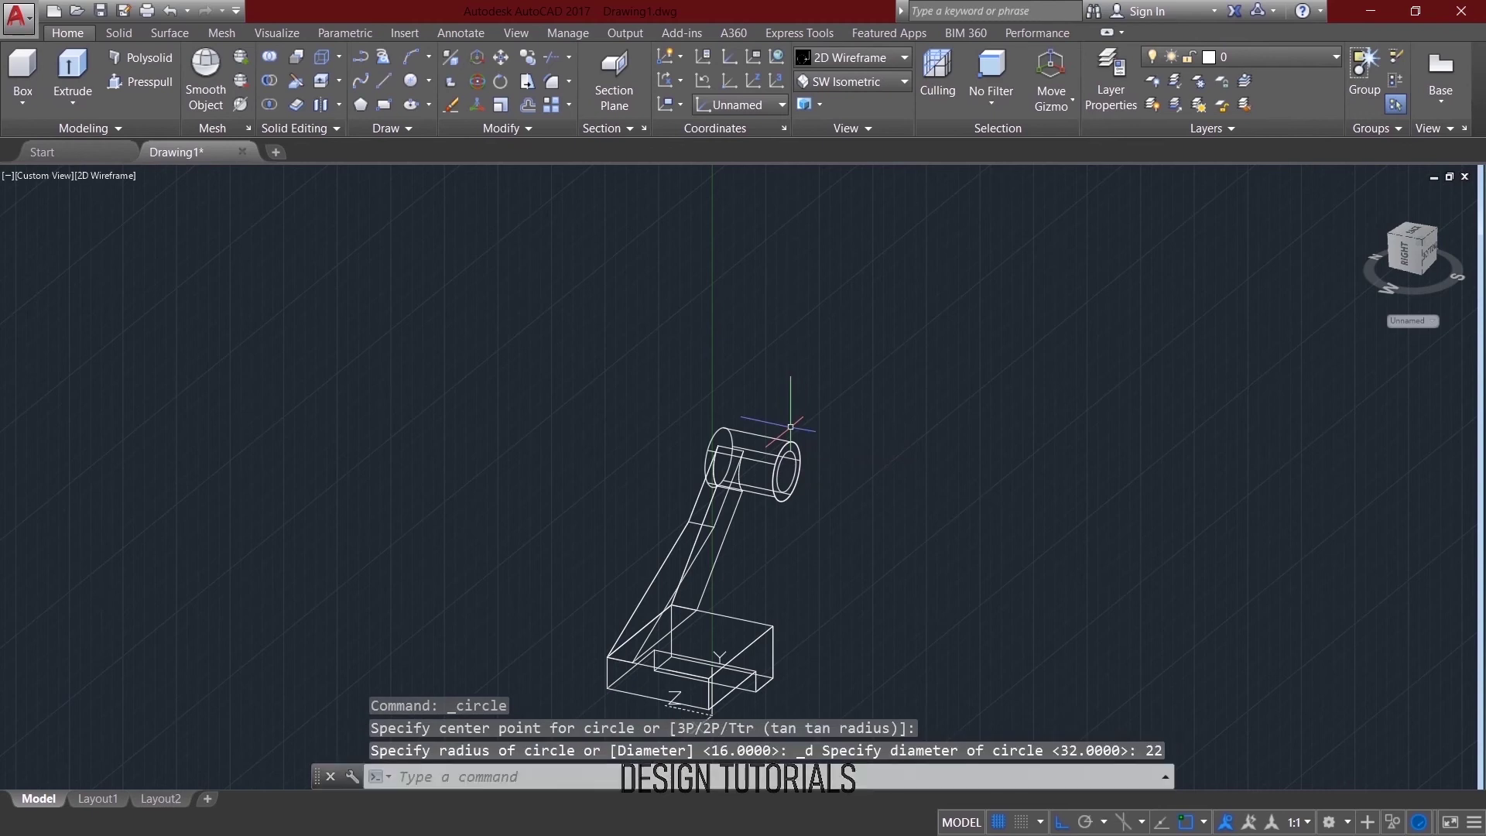
# Cut the 22-diameter circle through the whole length of the cylinder with Presspull.
pyautogui.click(147, 83)
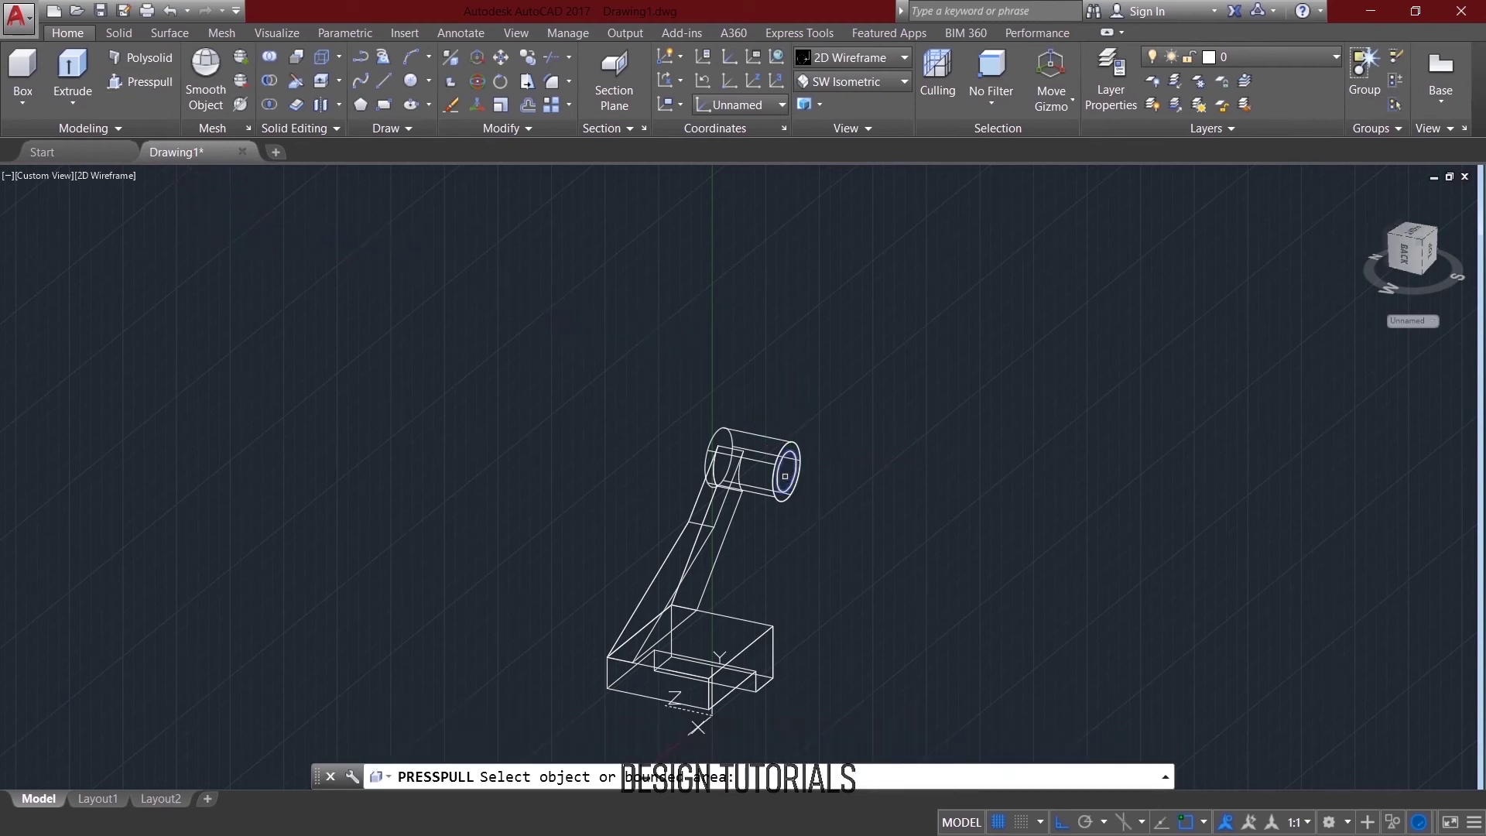
pyautogui.click(786, 472)
pyautogui.click(646, 439)
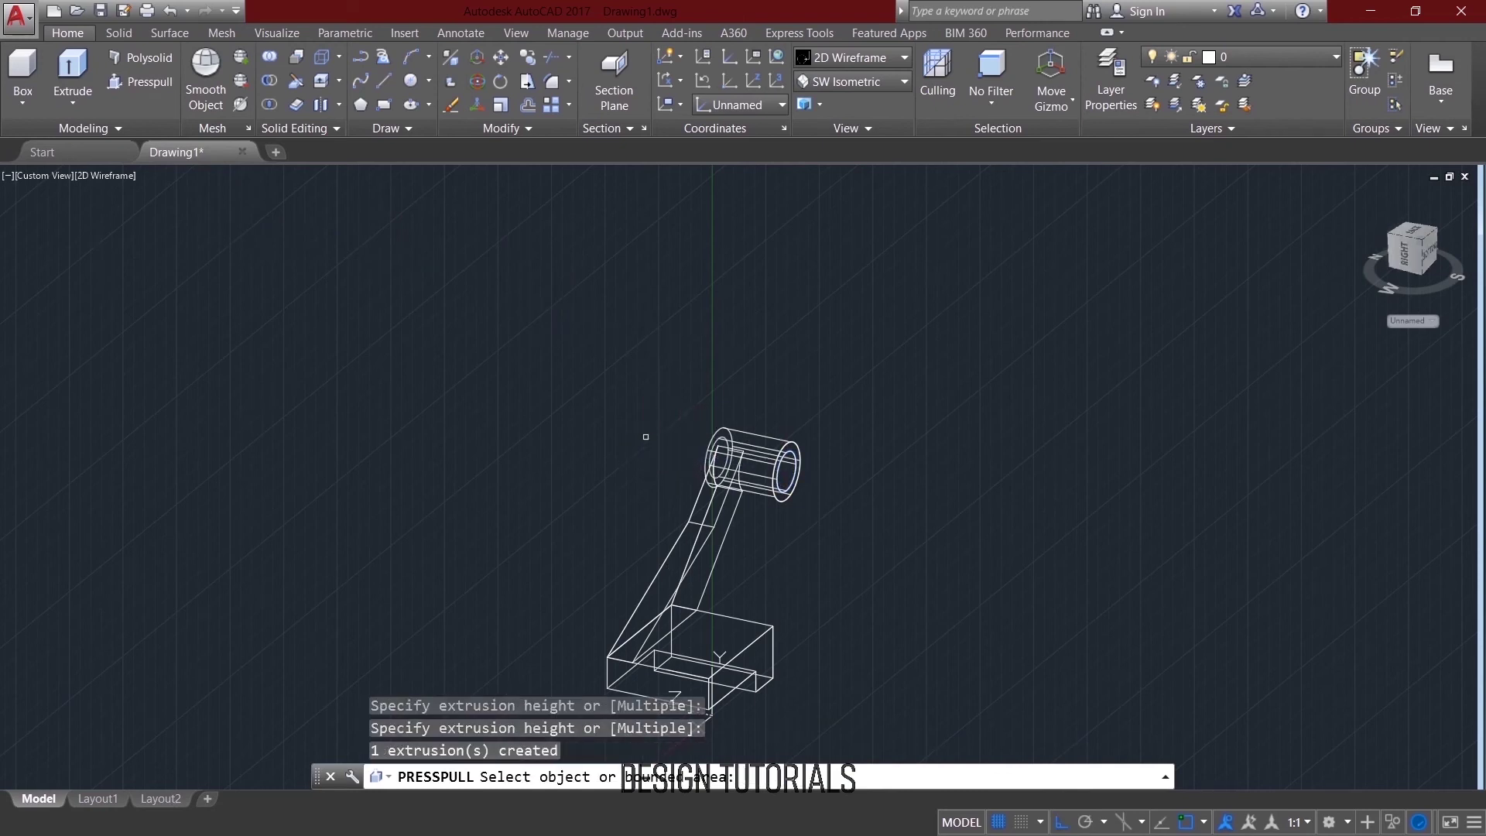
pyautogui.scroll(2, 898, 516)
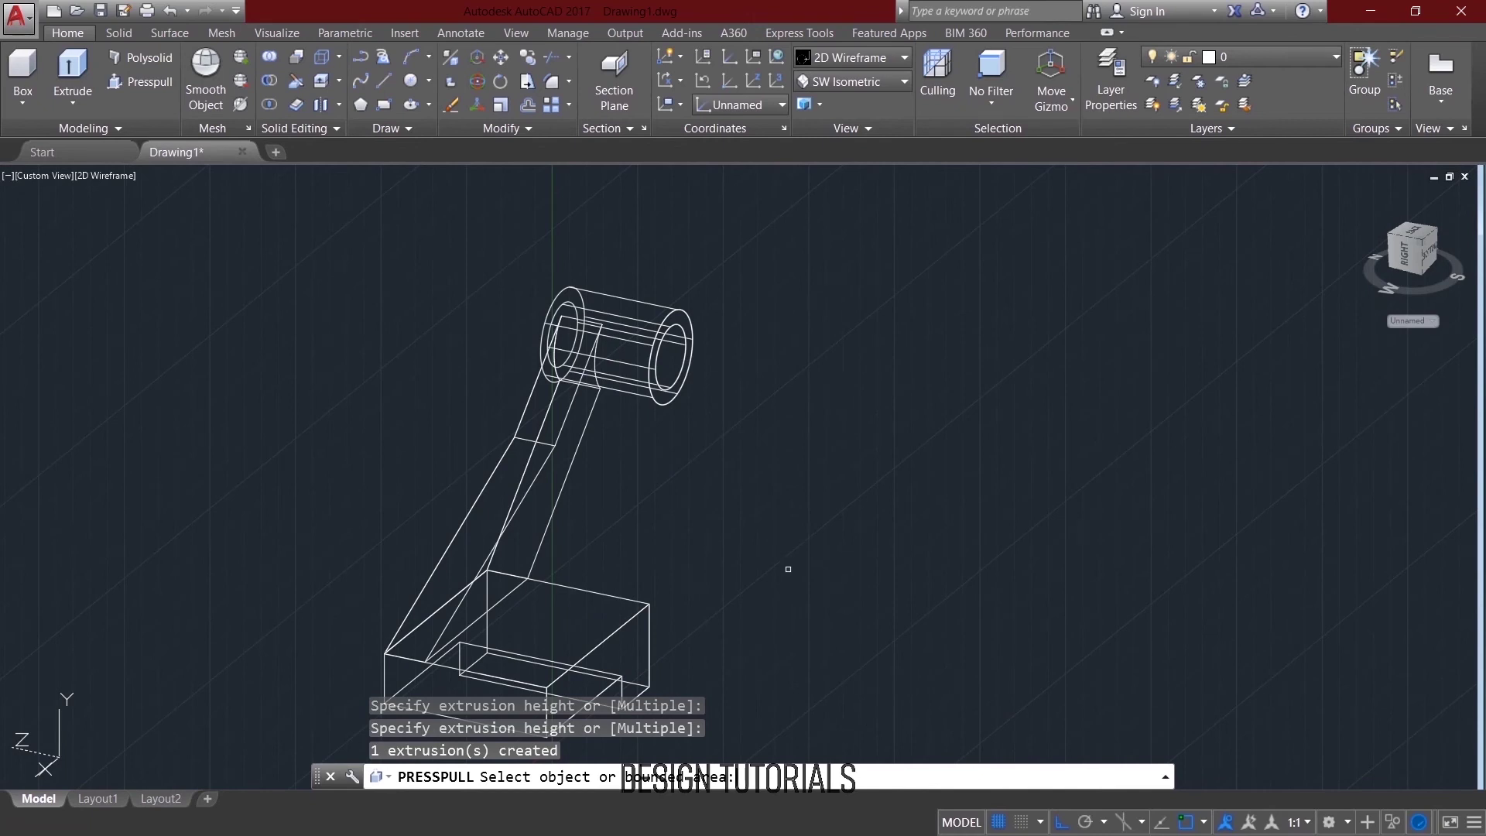
pyautogui.press('Return')
# Draw construction lines from the base's nearest top corner, 25 units along the front edge and 12 units inward across the top face.
pyautogui.write('l')
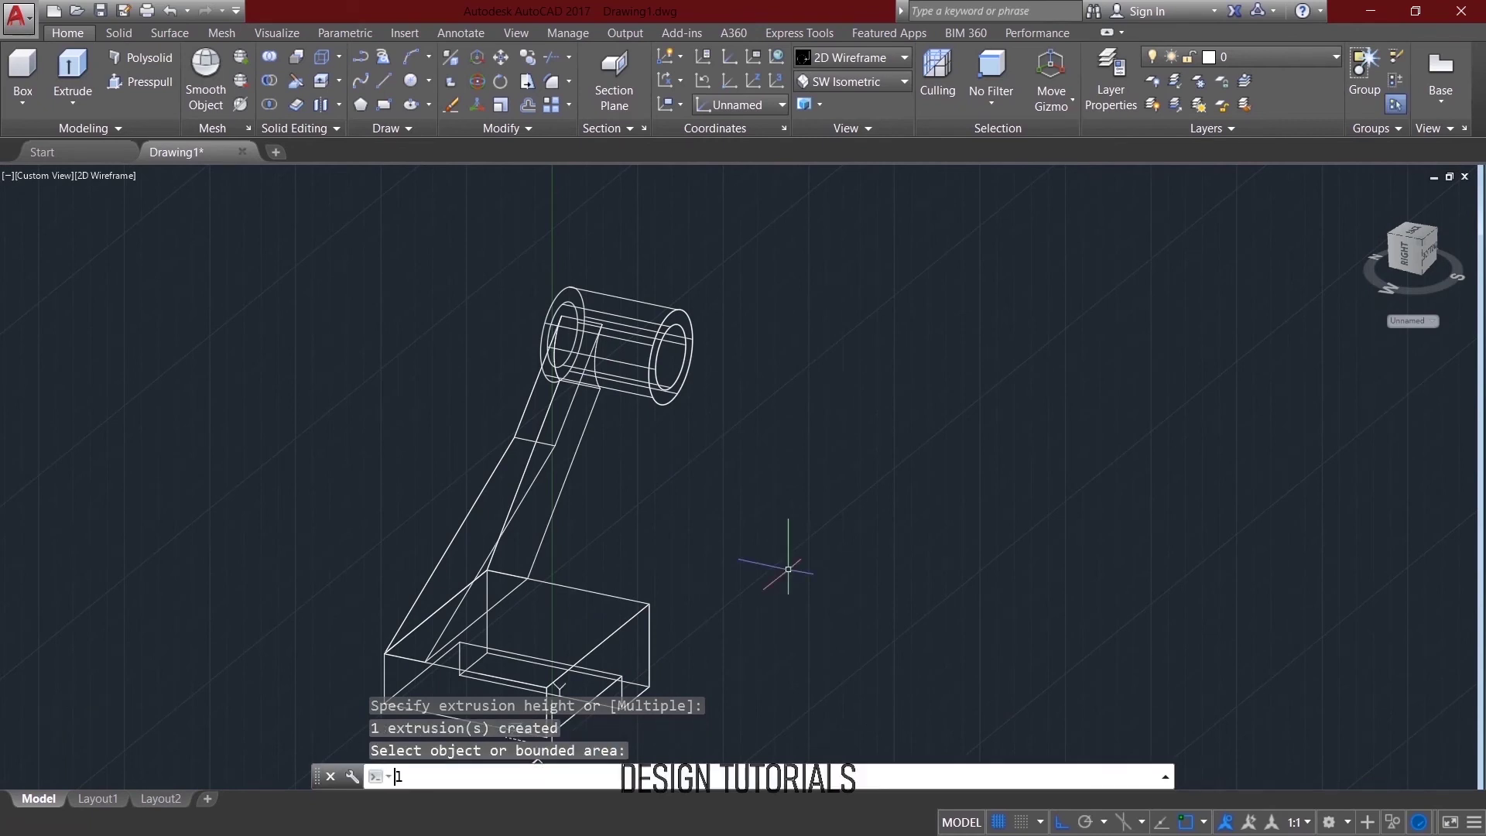
pyautogui.press('Return')
pyautogui.keyDown('shift'); pyautogui.moveTo(782, 565); pyautogui.dragTo(586, 615, button='middle'); pyautogui.keyUp('shift')
pyautogui.click(422, 582)
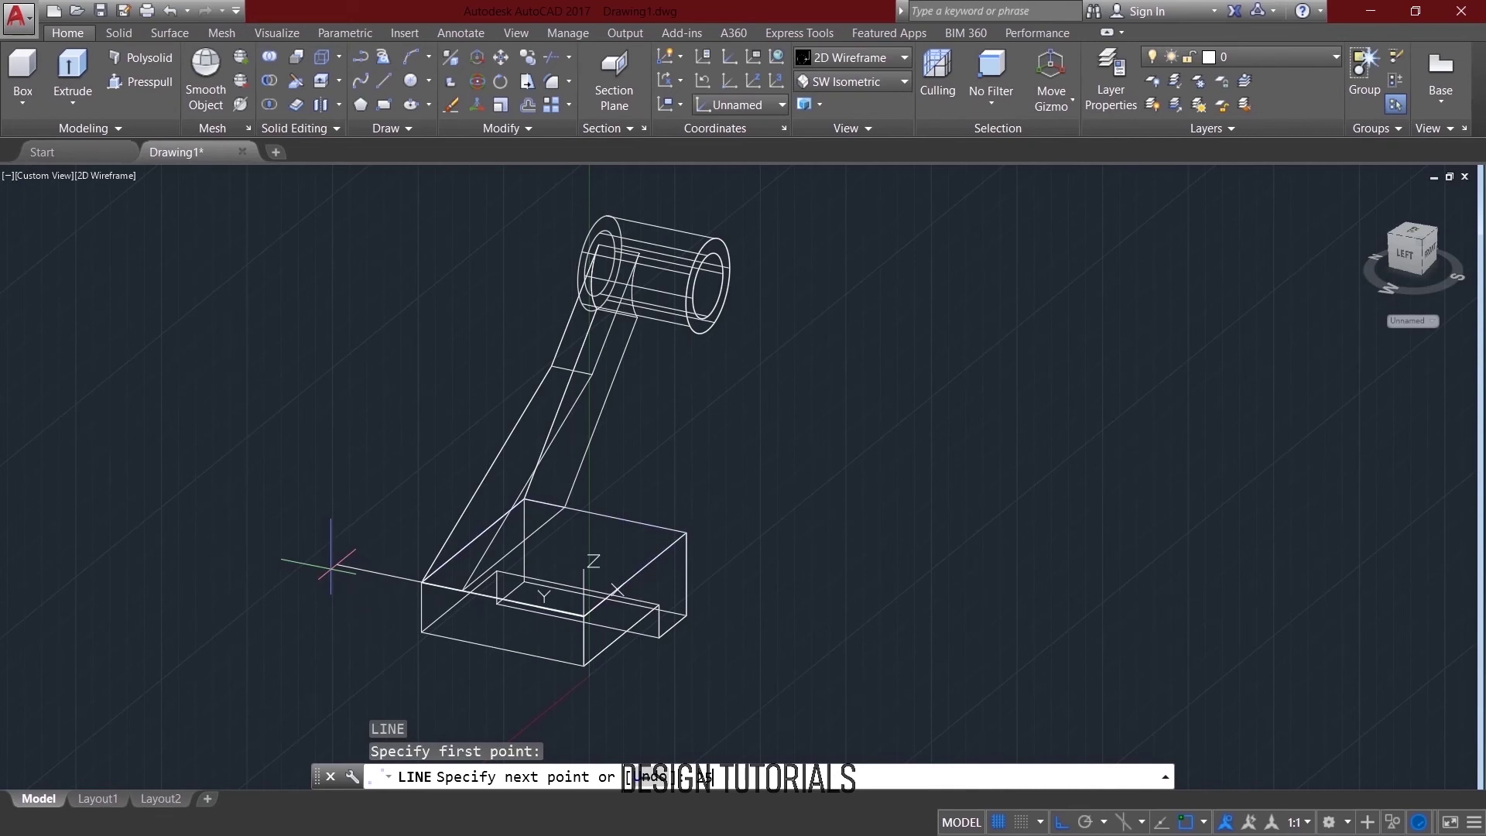
pyautogui.press('Return')
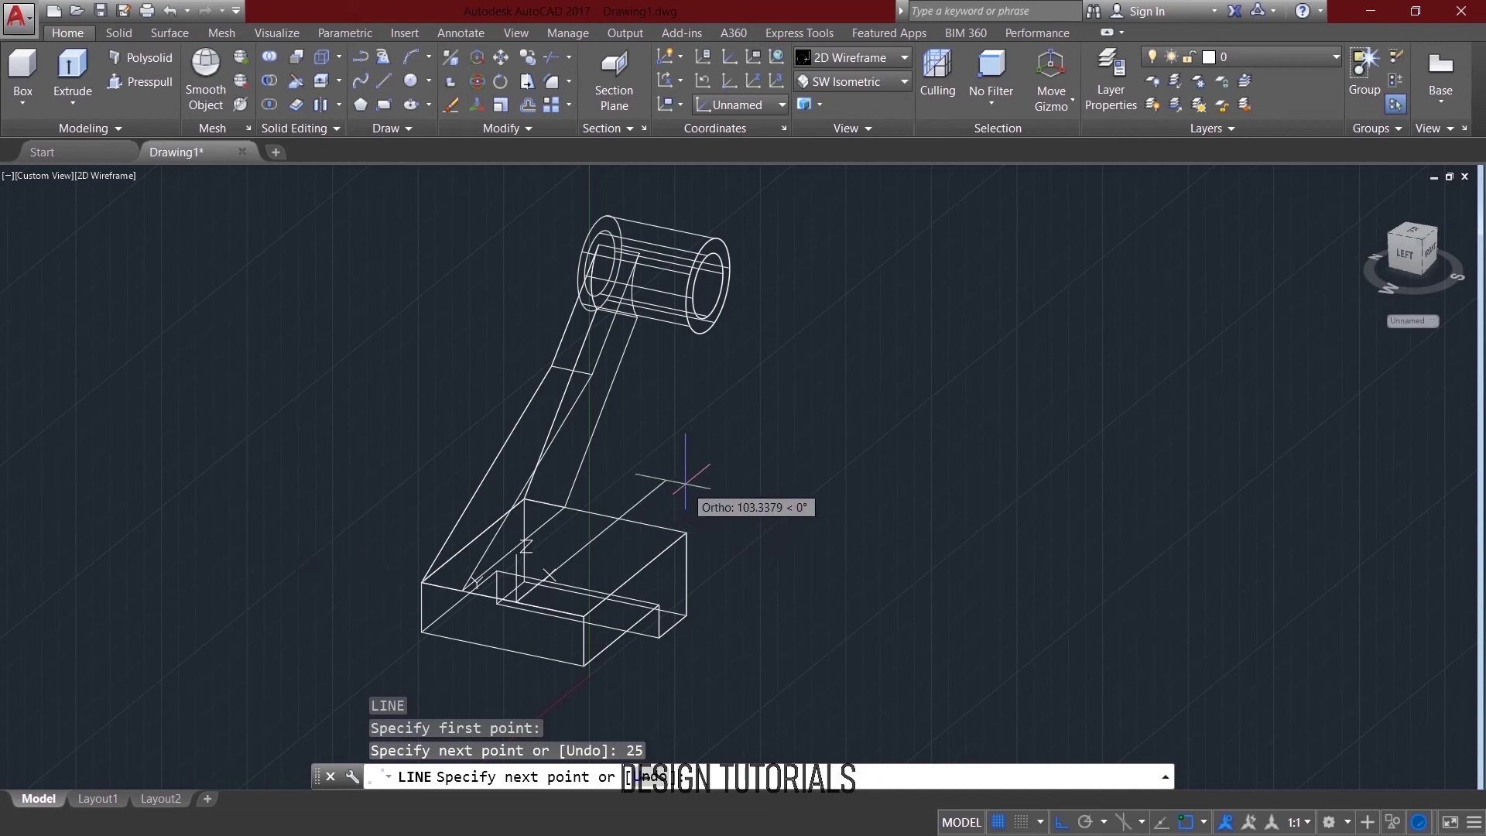
pyautogui.write('12')
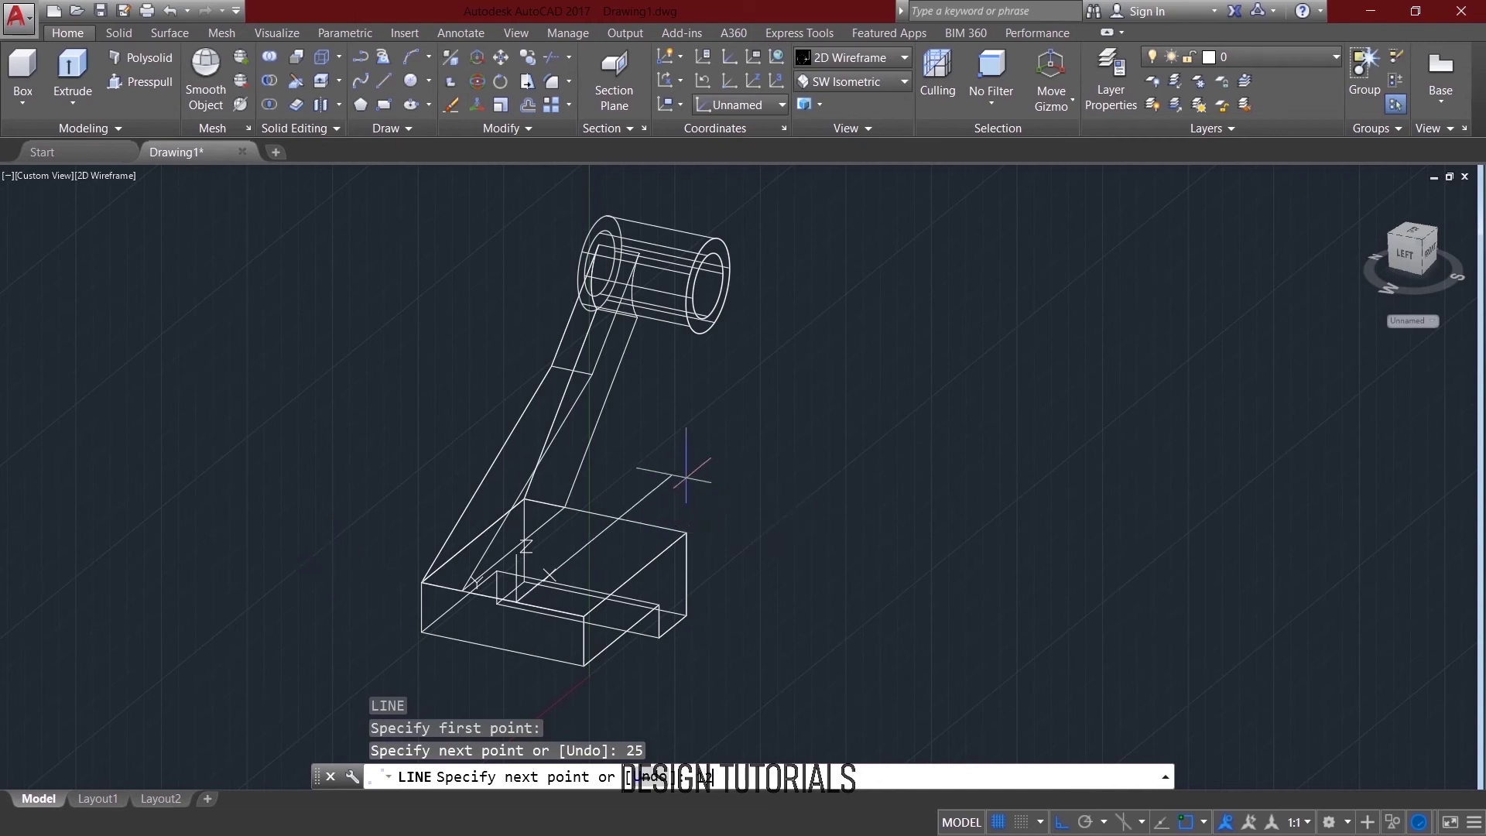
pyautogui.press('Return')
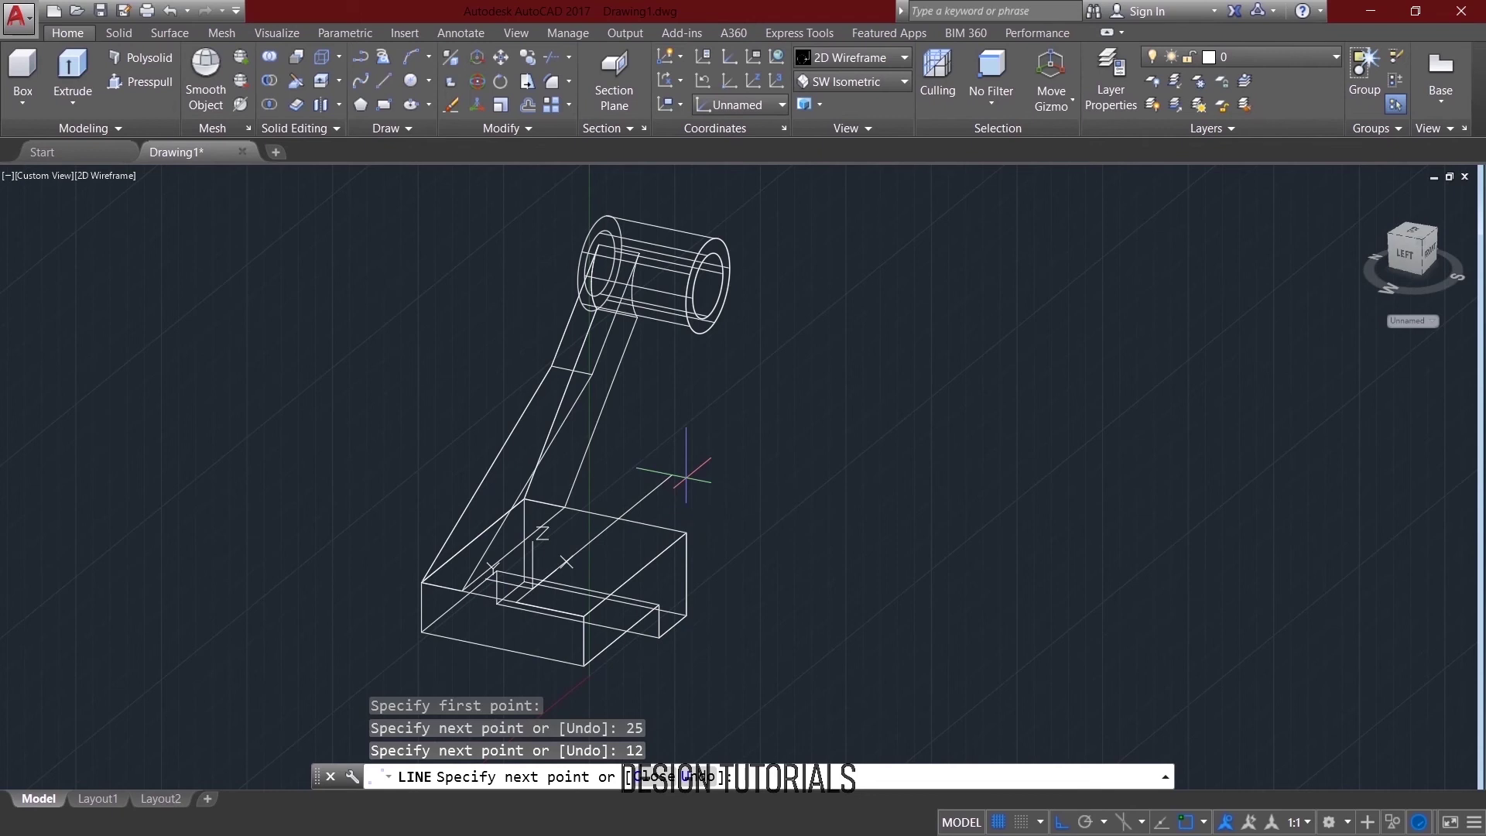
pyautogui.rightClick(707, 480)
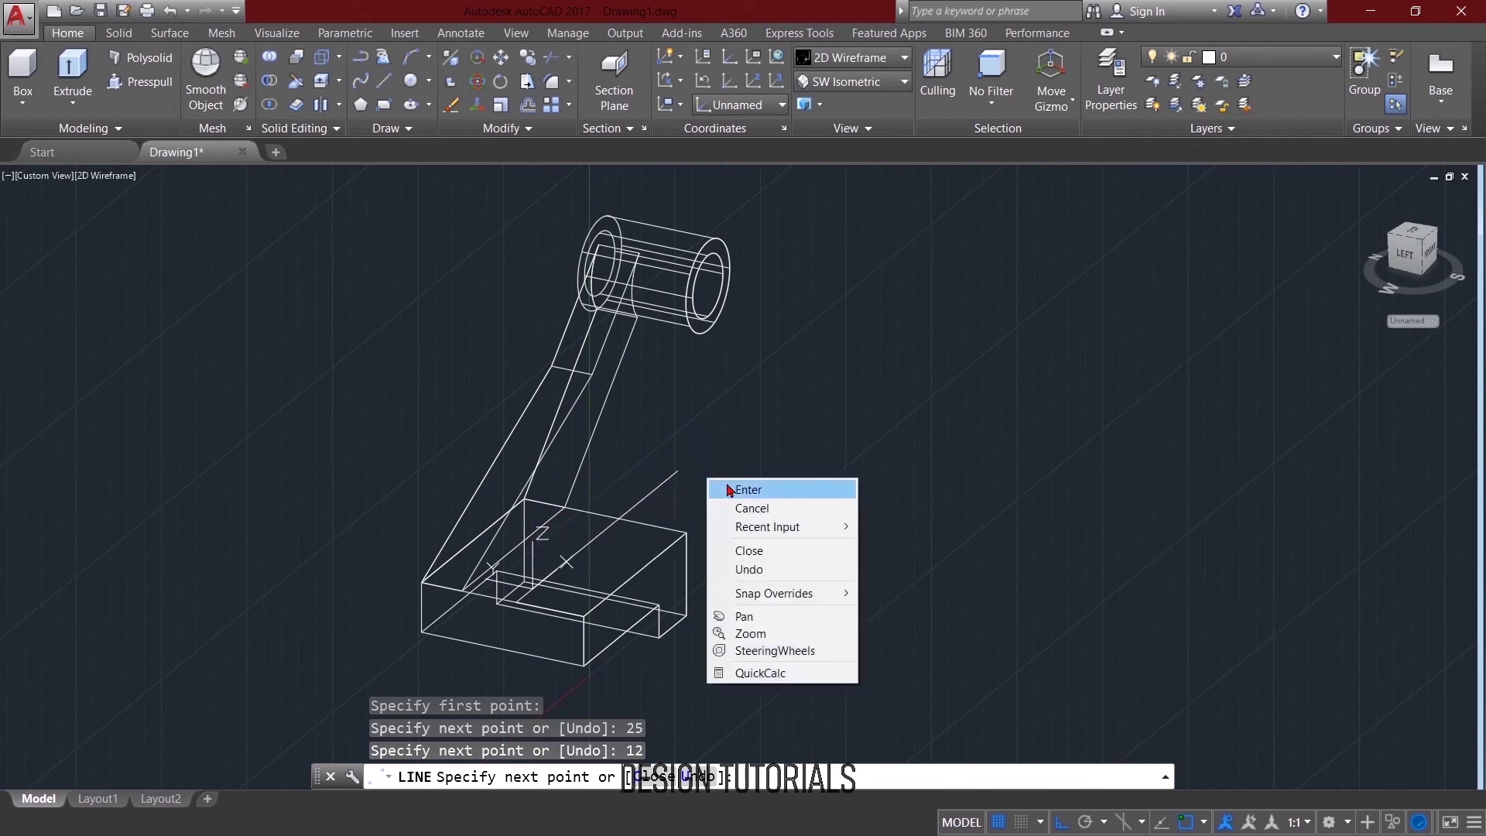
pyautogui.click(730, 489)
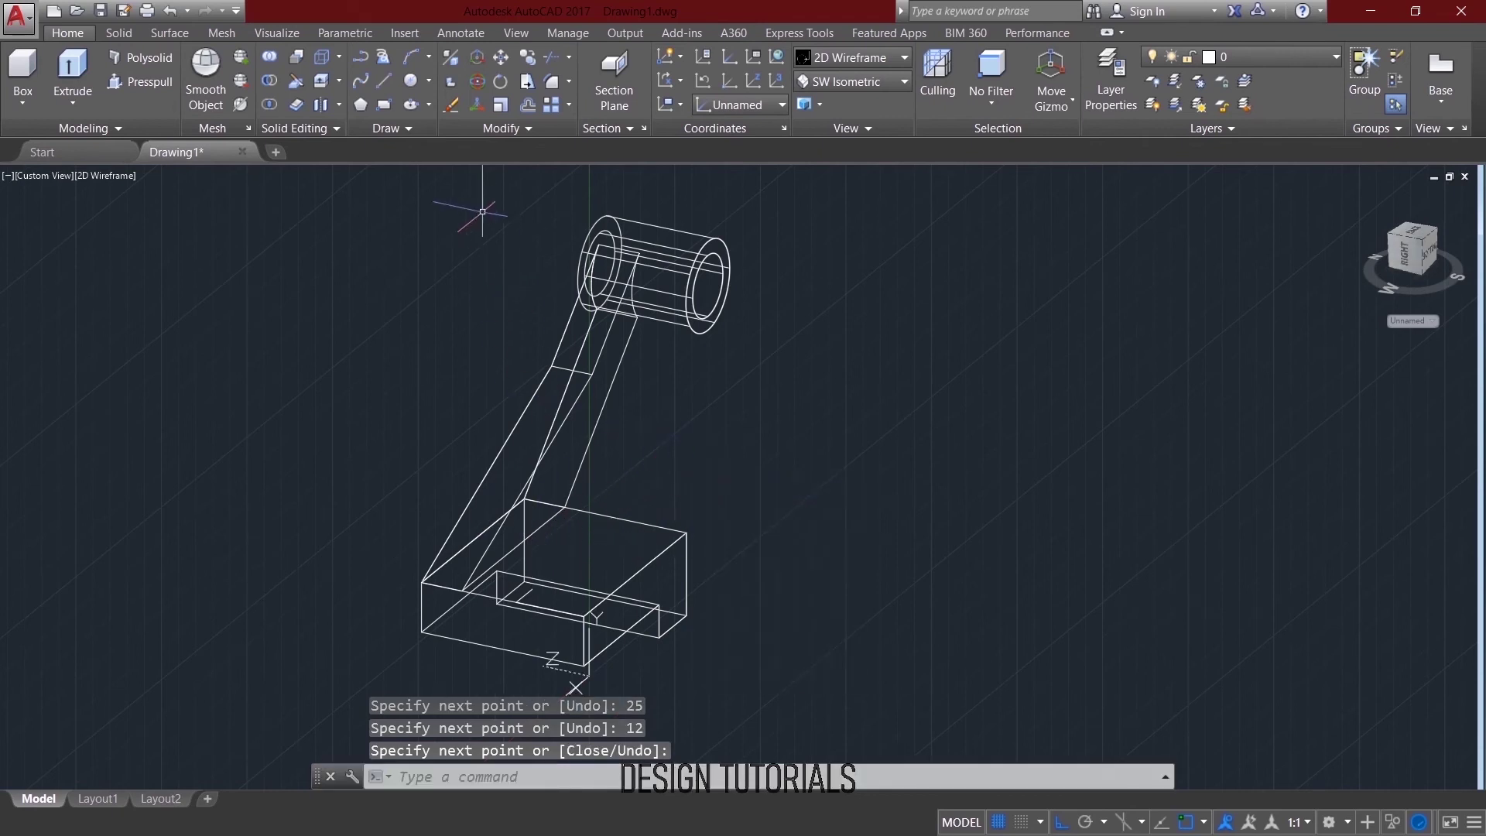
# Draw a 17-diameter circle on the base's top face, centred on the inner end of the 12-unit line.
pyautogui.click(430, 80)
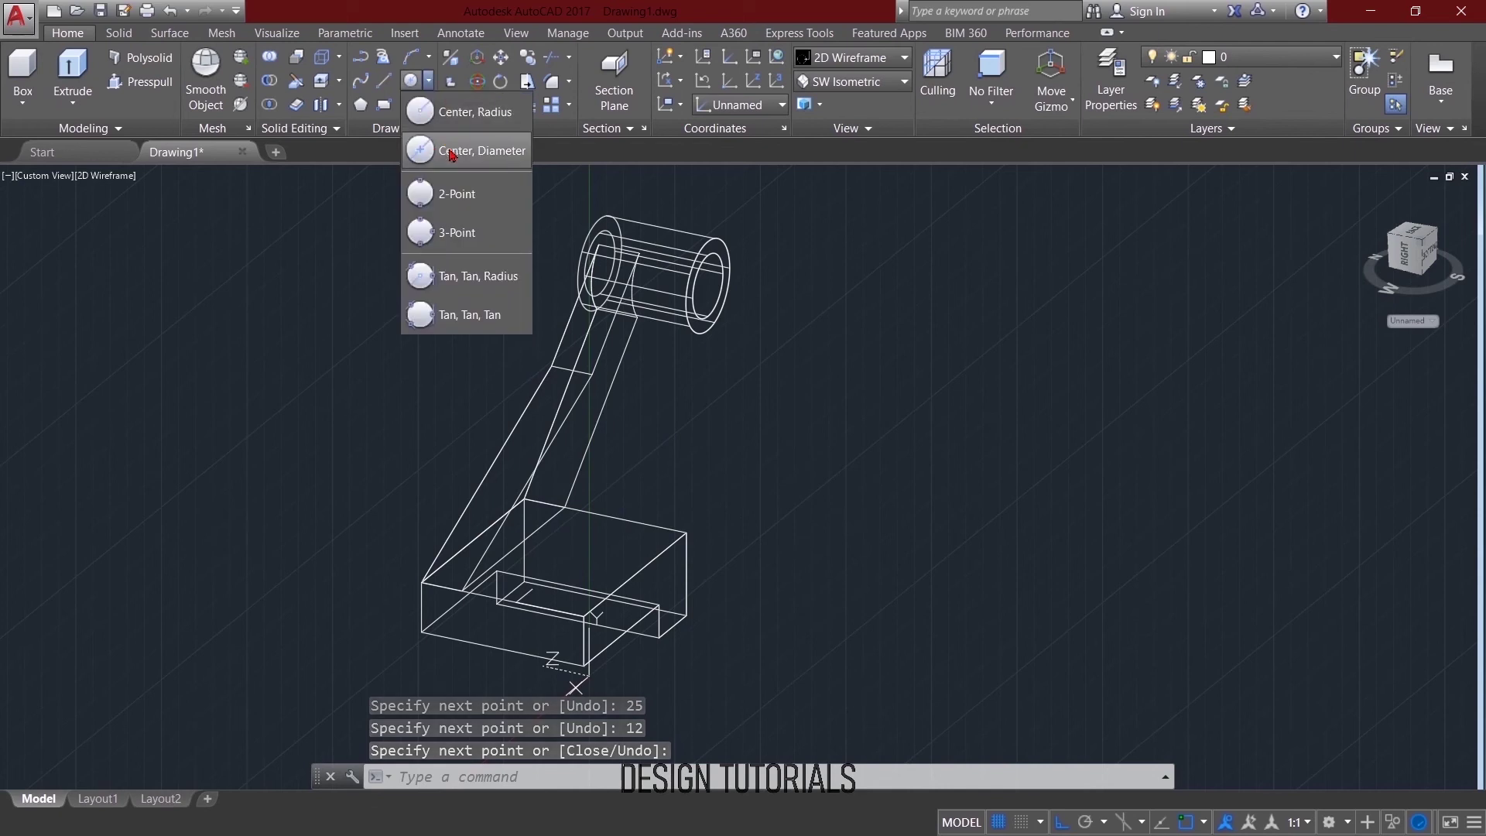
pyautogui.click(418, 150)
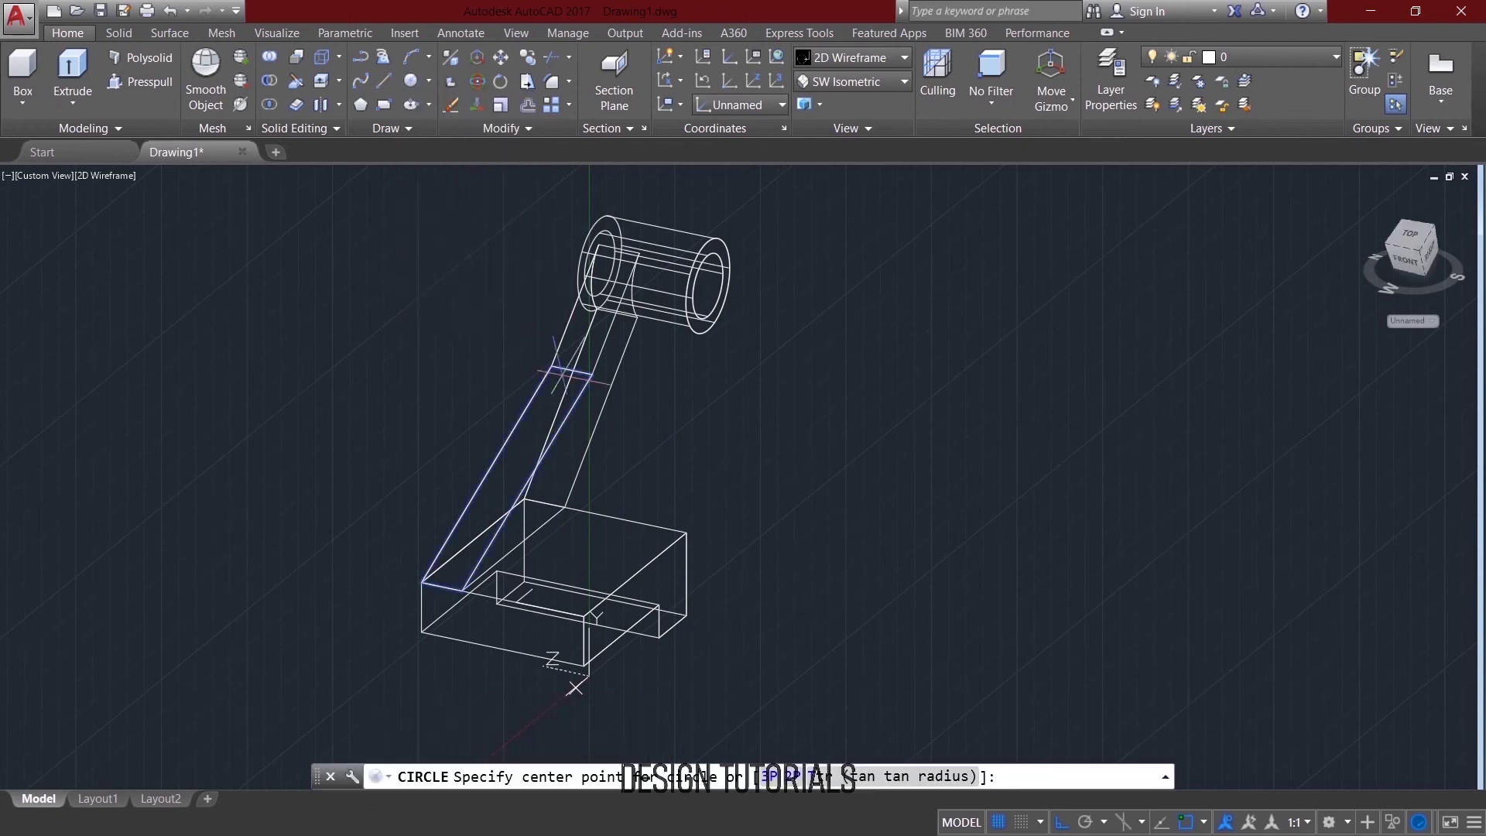
pyautogui.click(533, 589)
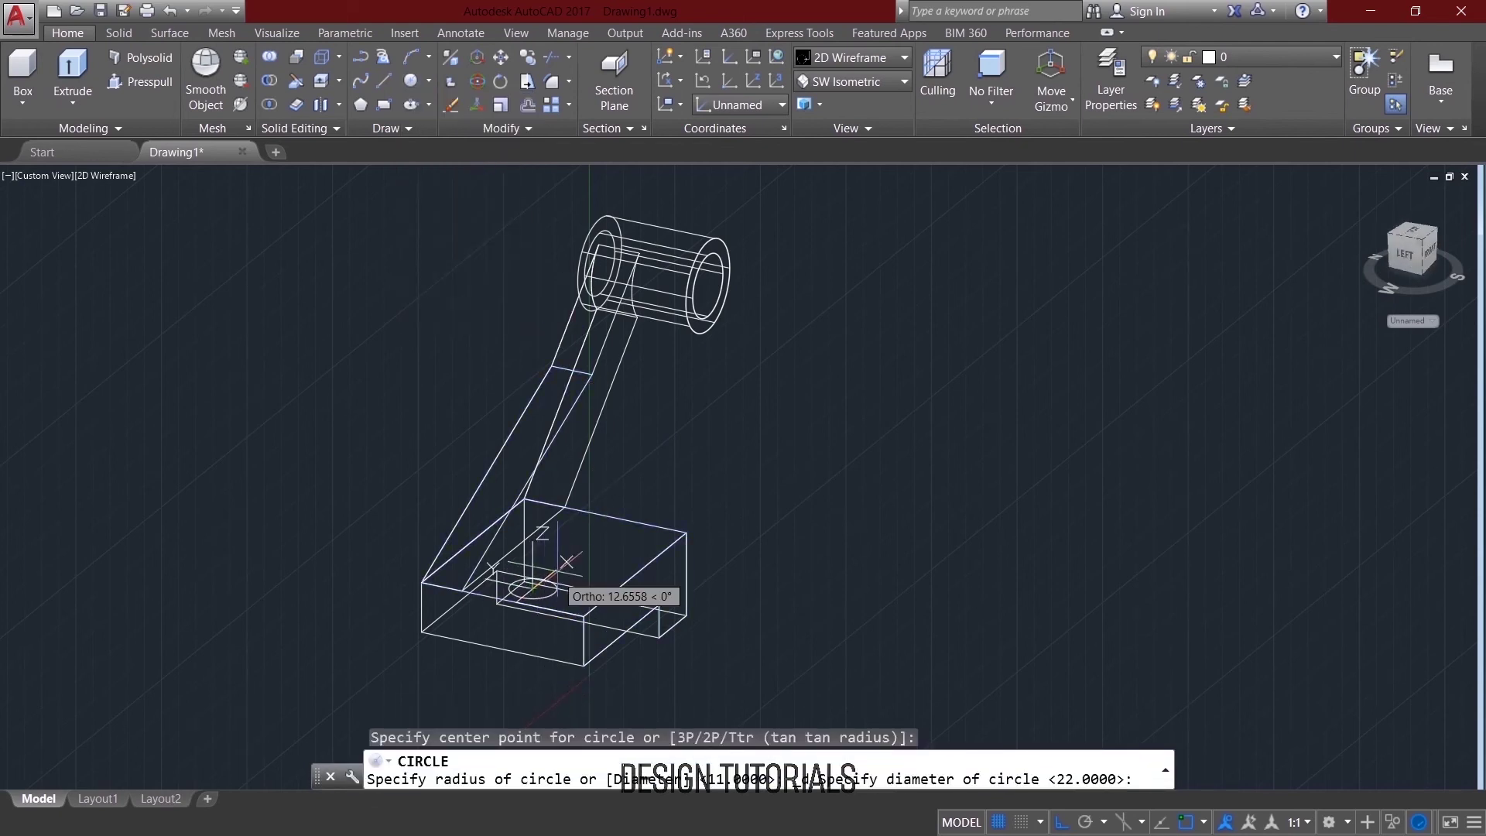
pyautogui.write('17')
pyautogui.press('Return')
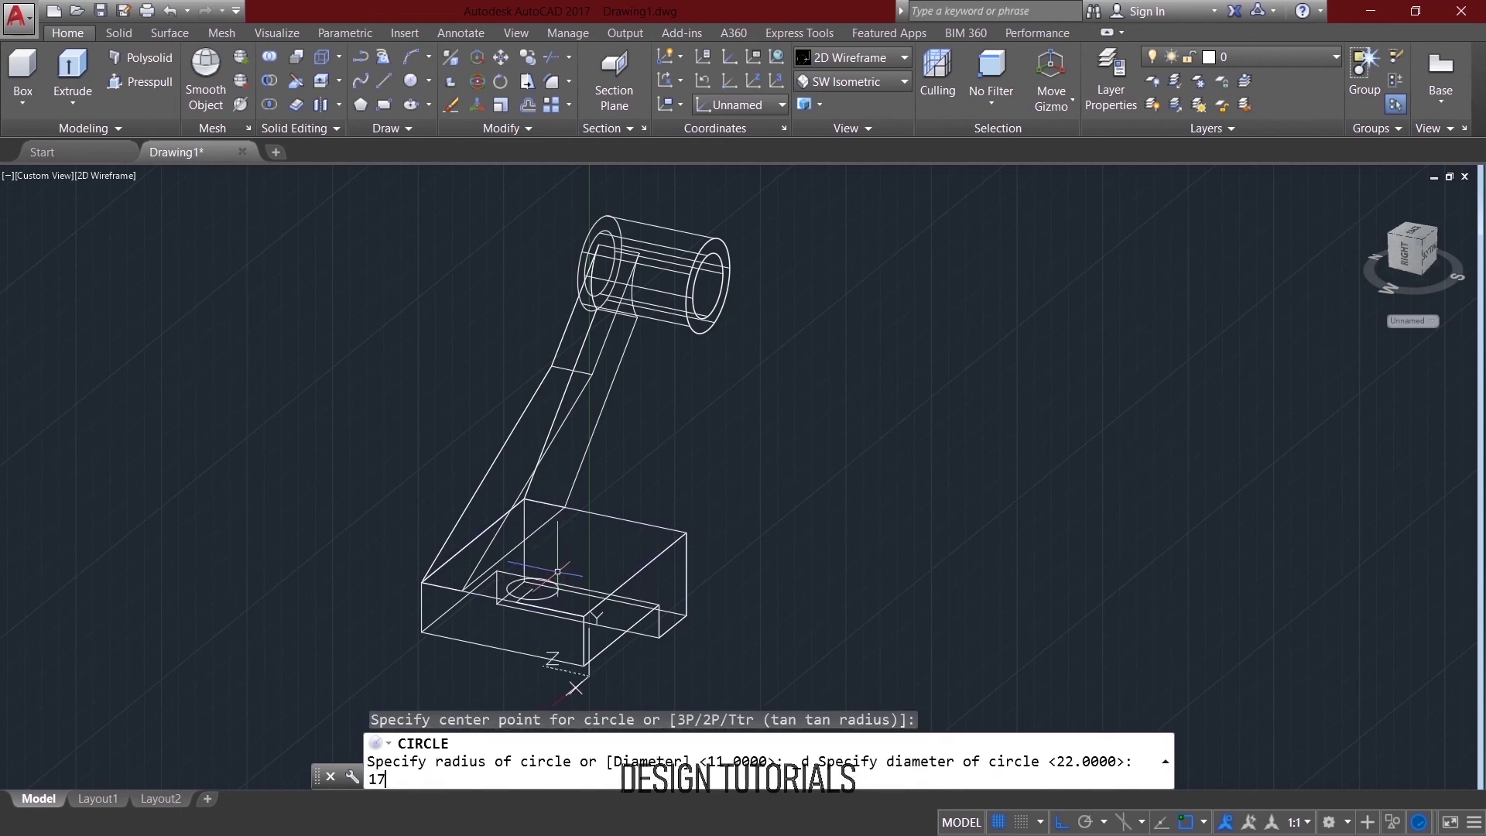
# Turn off the grid and draw a 25-unit line from the 17-diameter circle's centre, continuing the 12-unit line across the top face.
pyautogui.scroll(-3, 558, 571)
pyautogui.scroll(6, 569, 549)
pyautogui.moveTo(570, 547); pyautogui.dragTo(590, 519, button='middle')
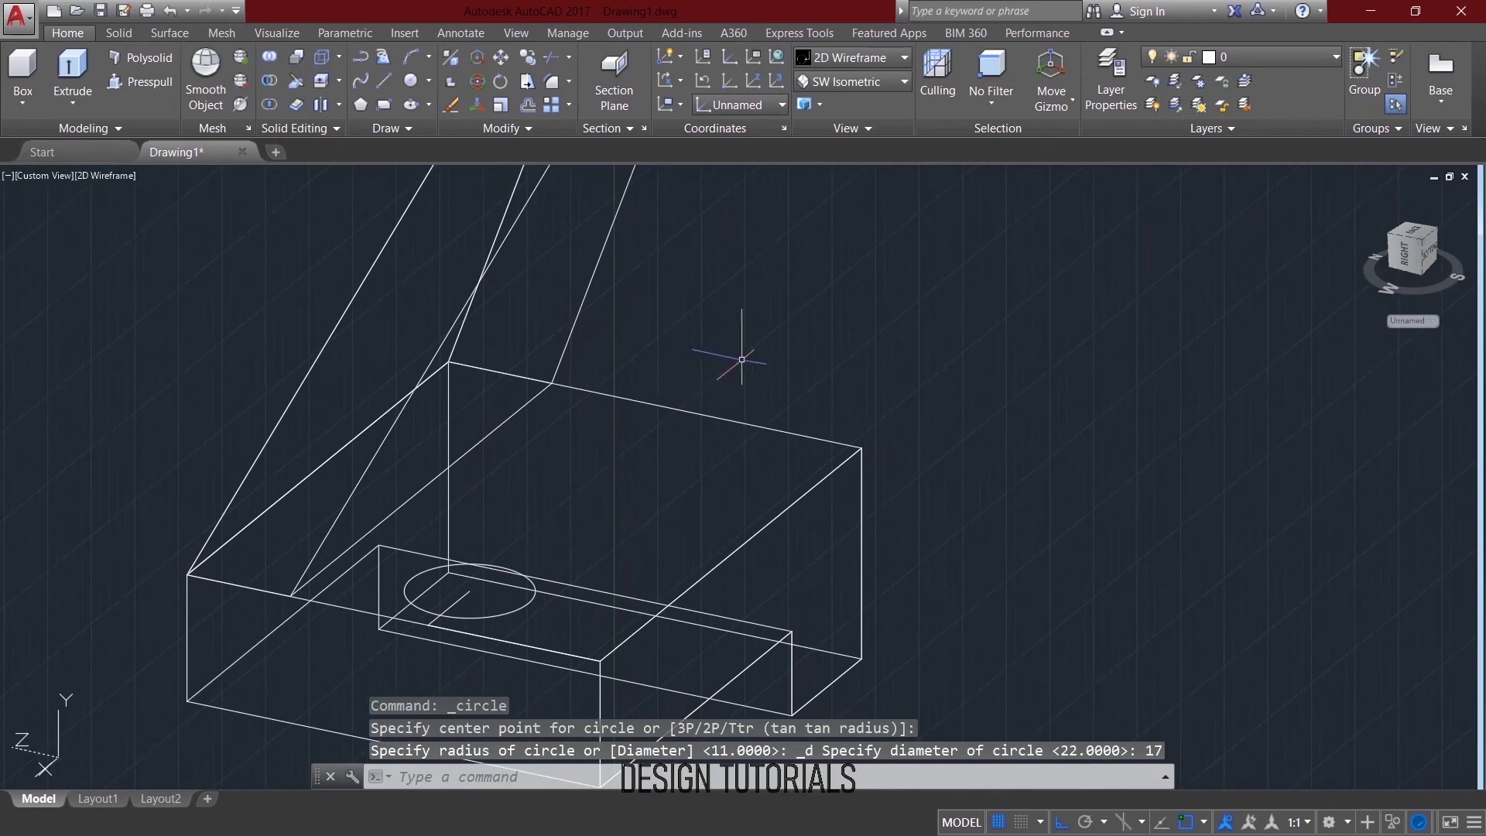
pyautogui.click(998, 822)
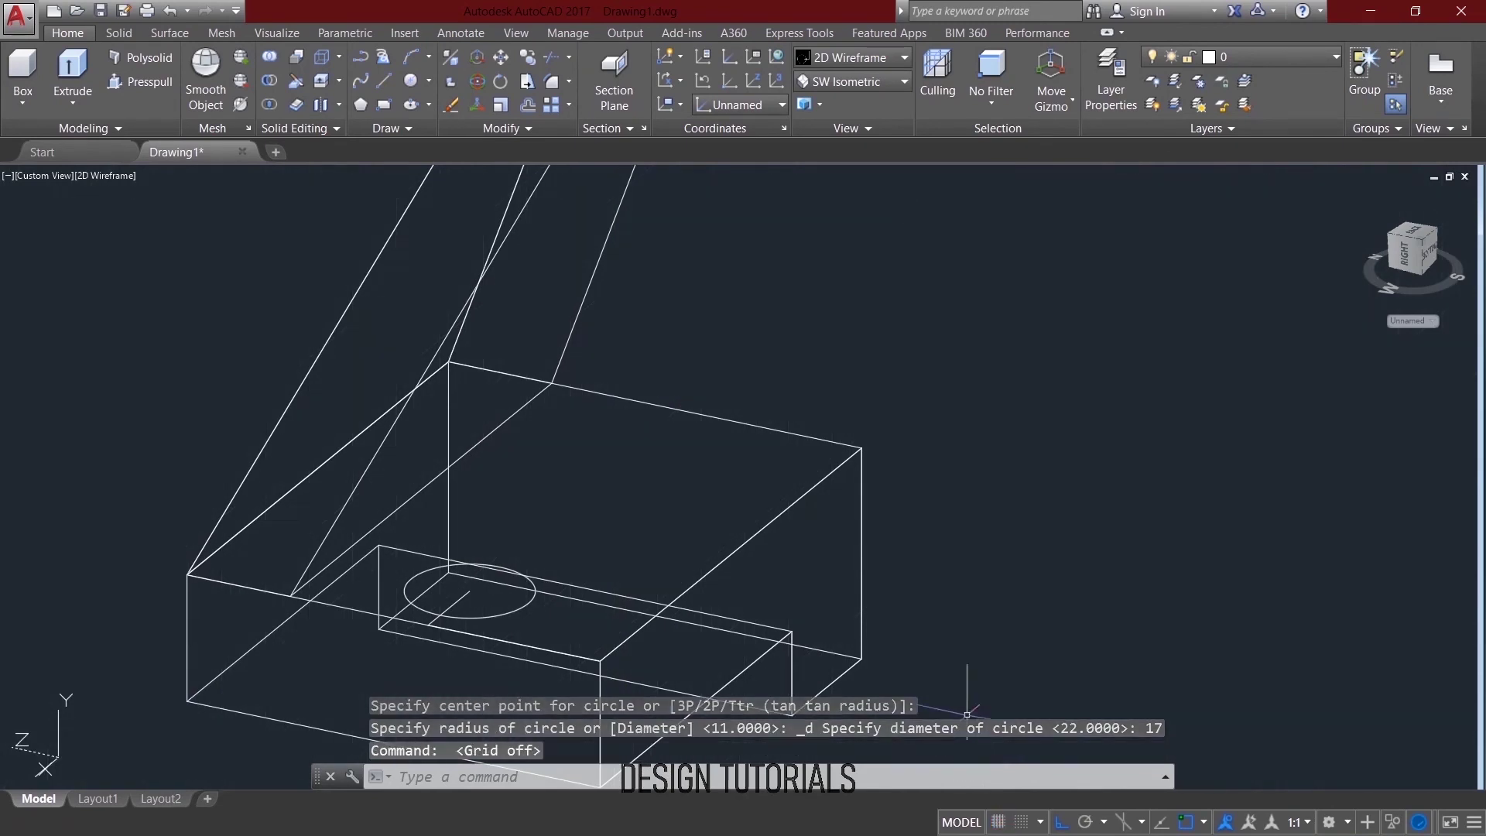
pyautogui.moveTo(894, 372); pyautogui.dragTo(922, 350, button='middle')
pyautogui.write('l')
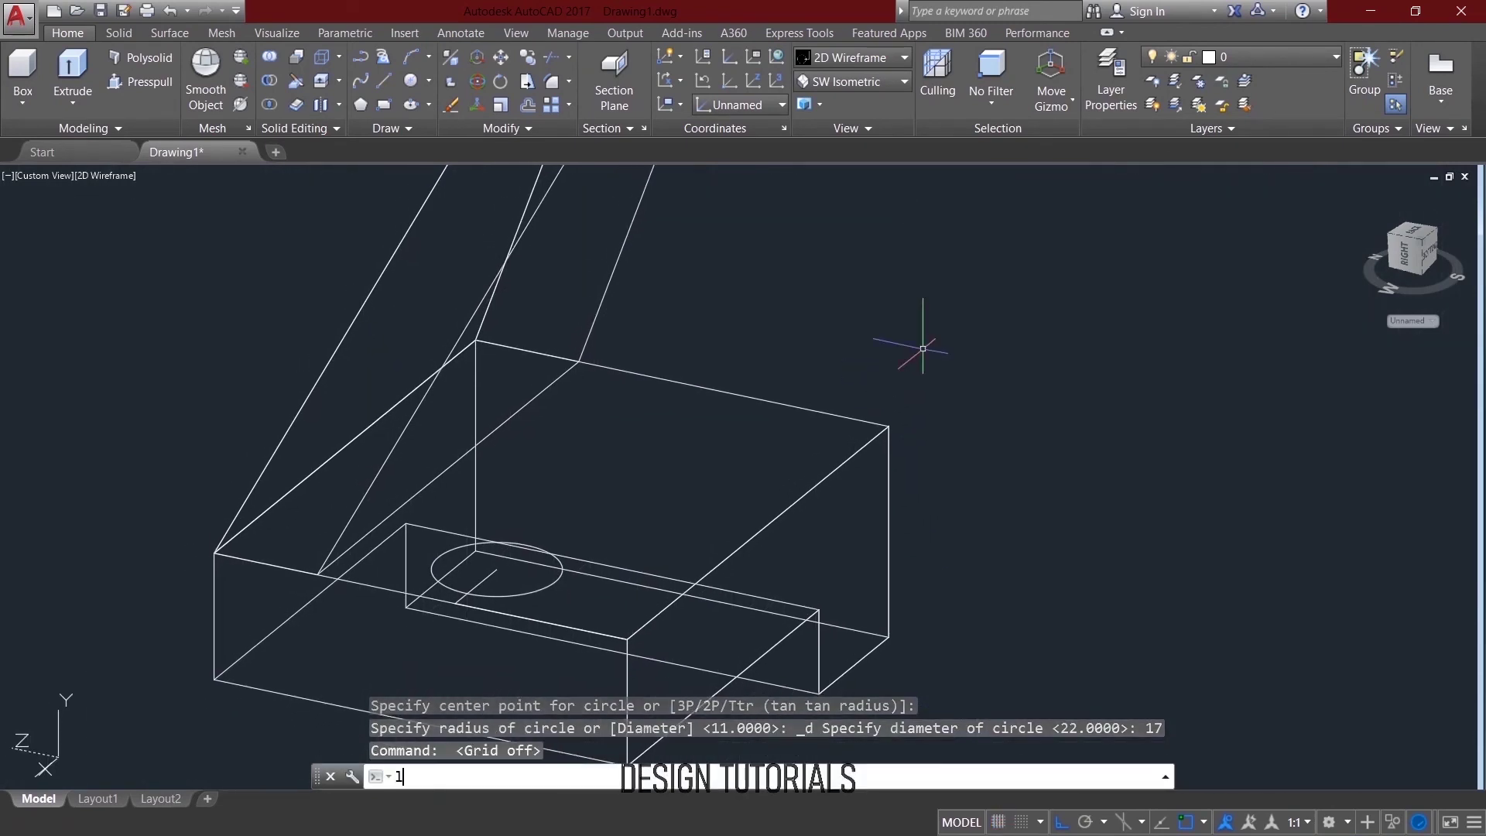
pyautogui.press('Return')
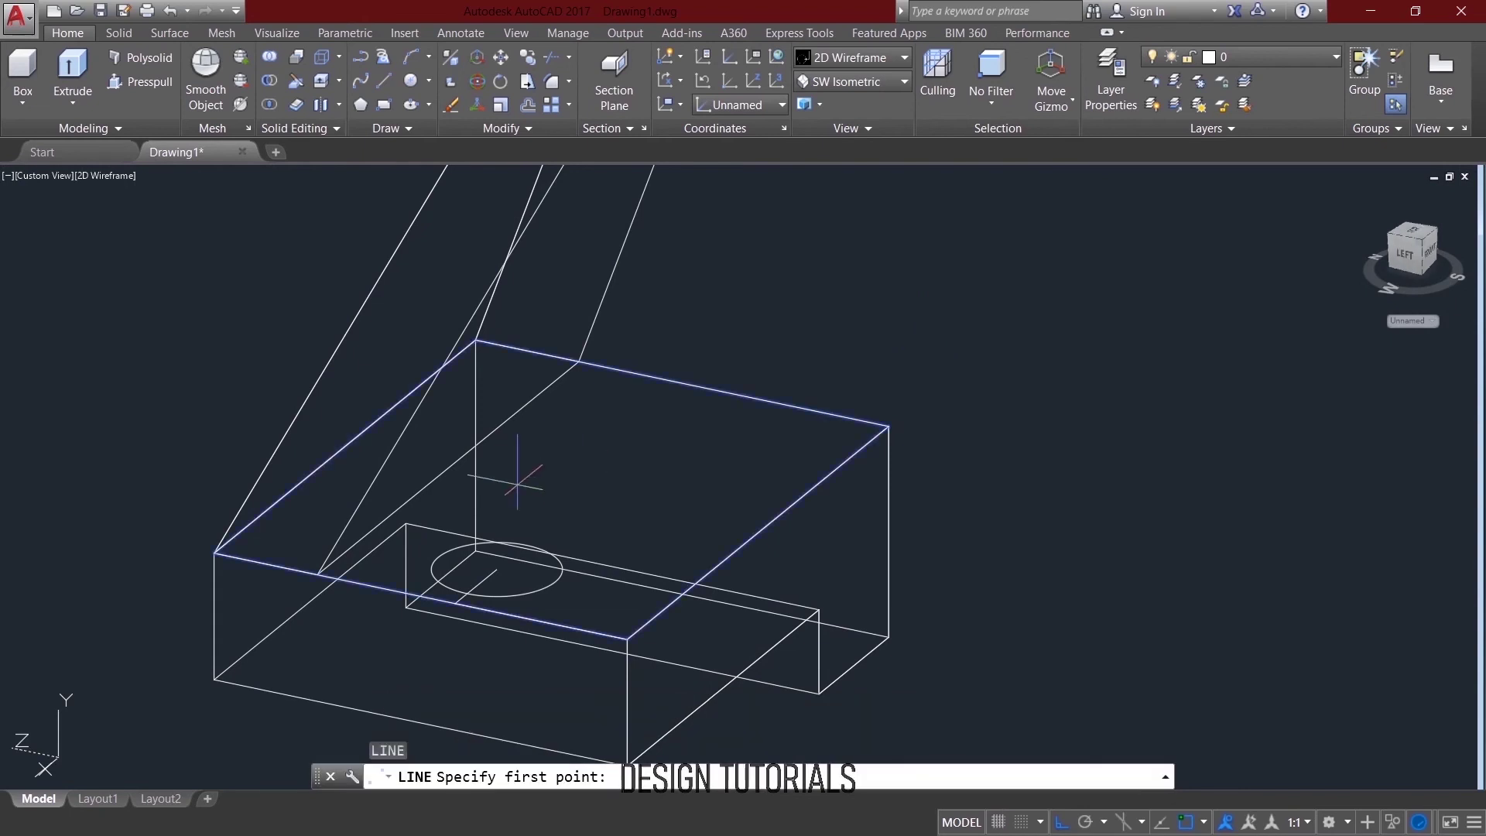
pyautogui.click(497, 569)
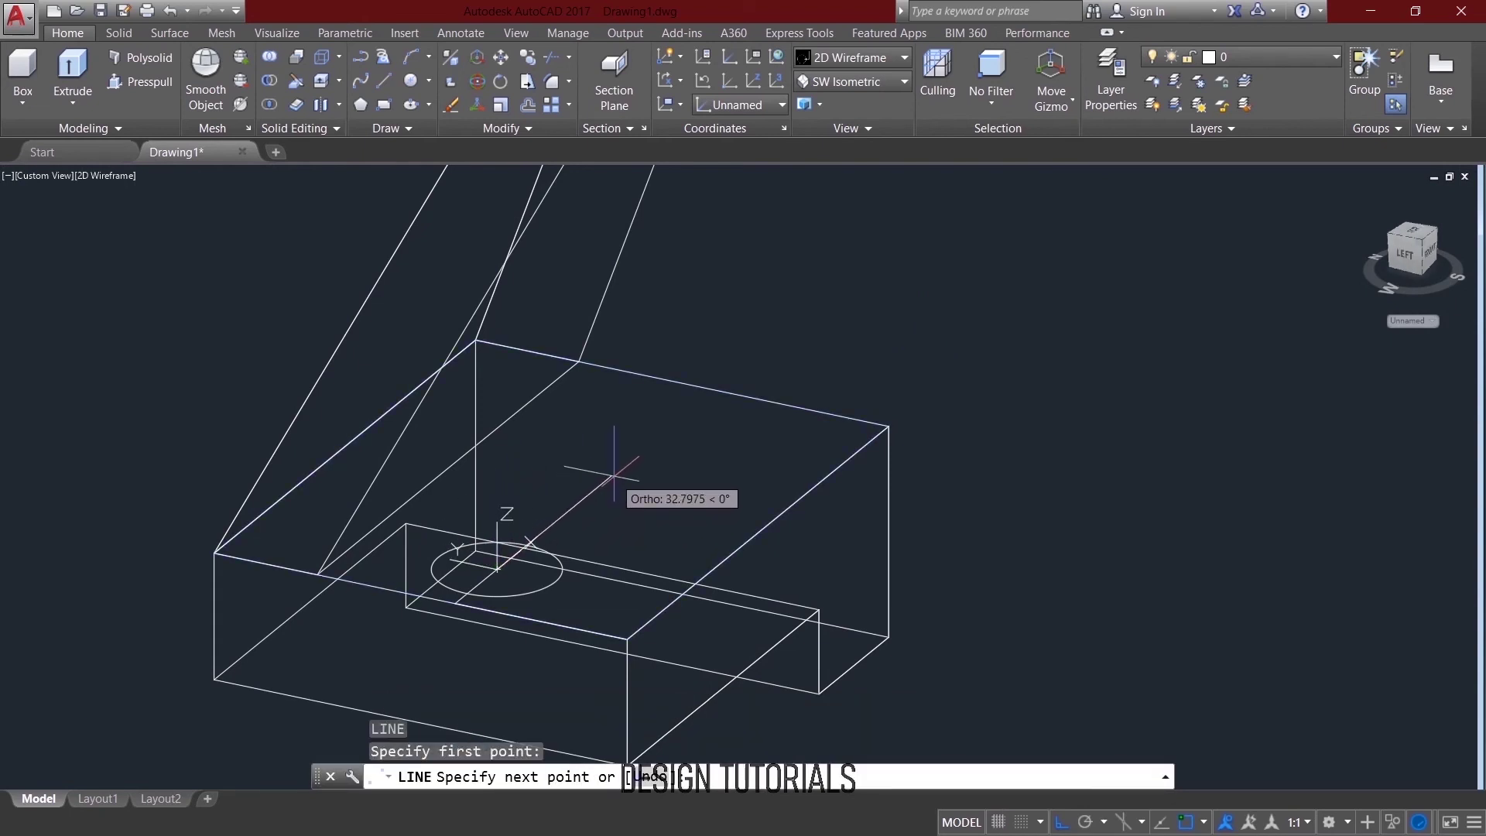
pyautogui.write('25')
pyautogui.press('Return')
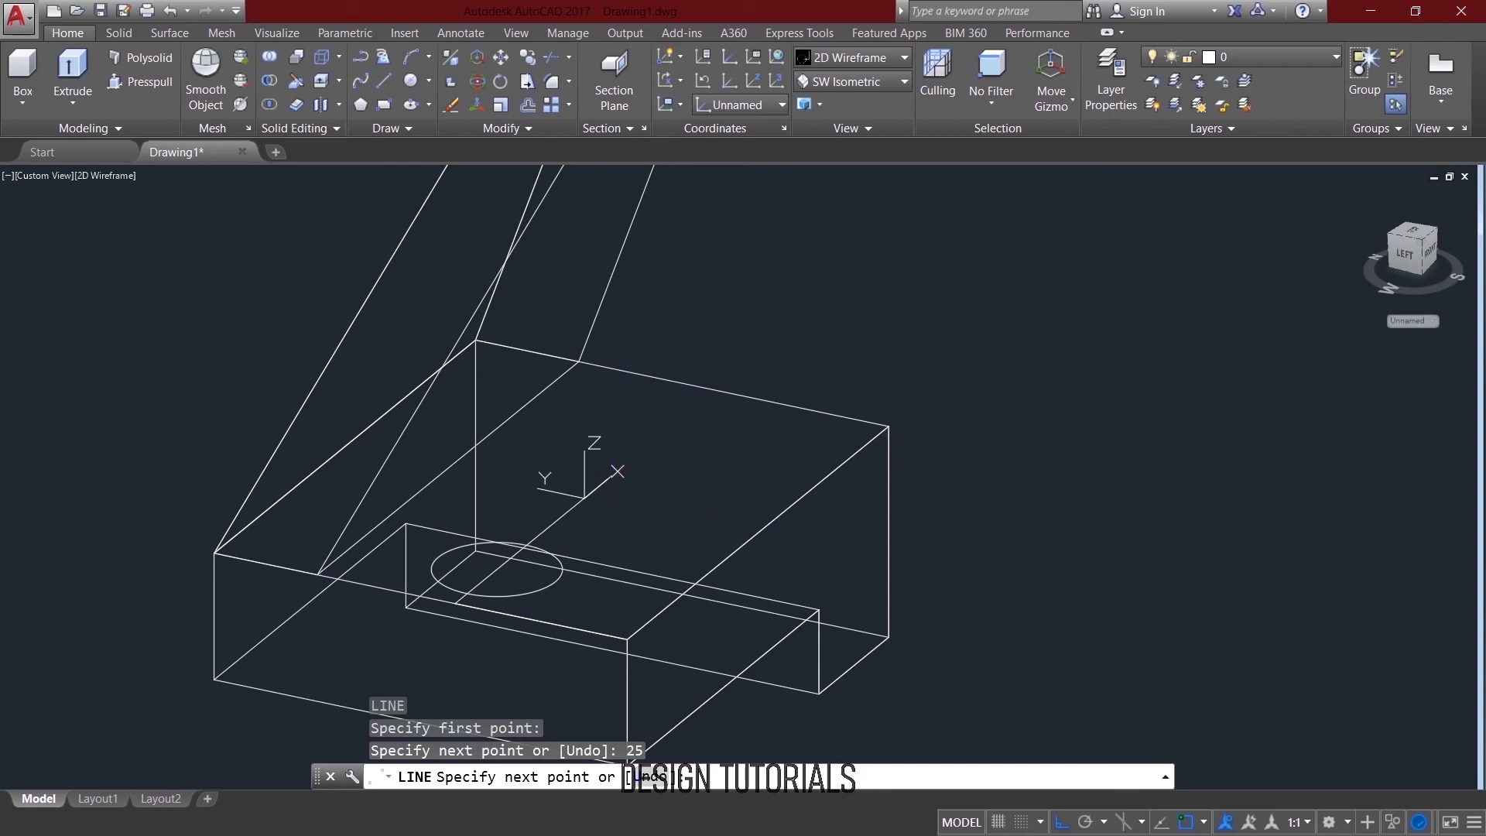
pyautogui.rightClick(906, 319)
pyautogui.click(925, 329)
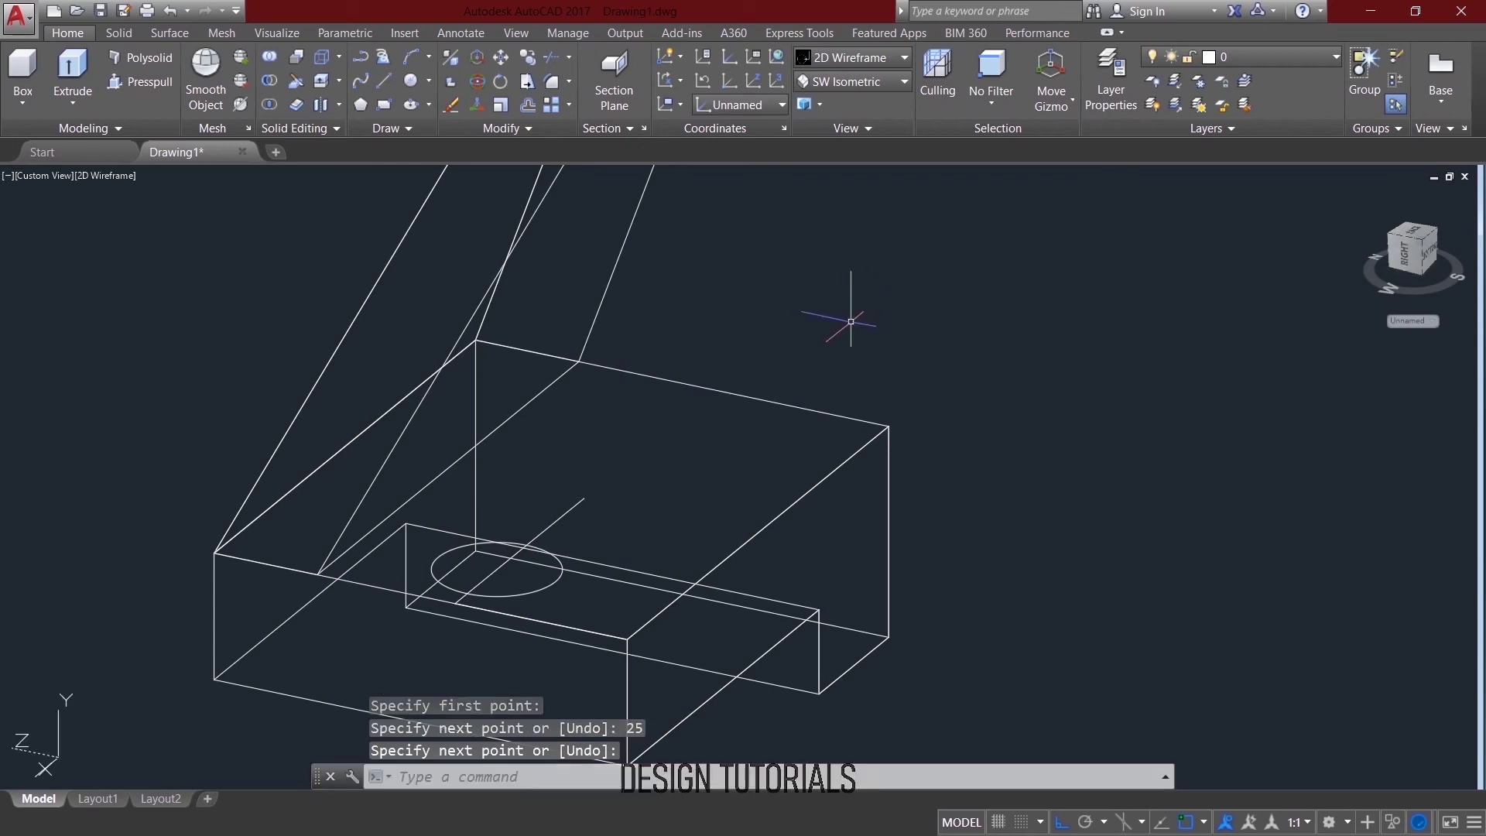
# Copy the 17-diameter circle from its centre to the far end of the 25-unit line on the base's top face.
pyautogui.write('co')
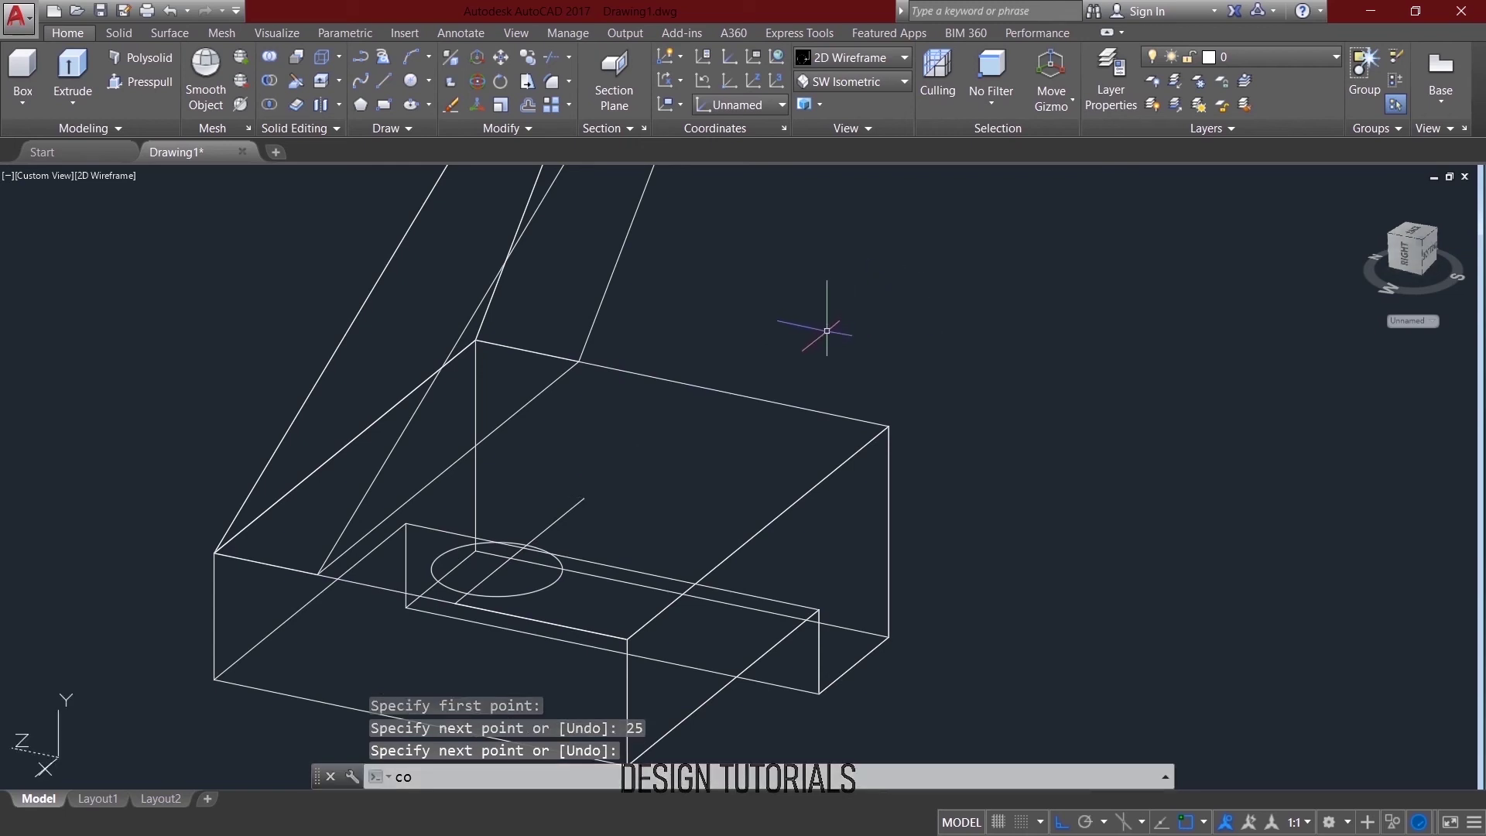
pyautogui.write('pu')
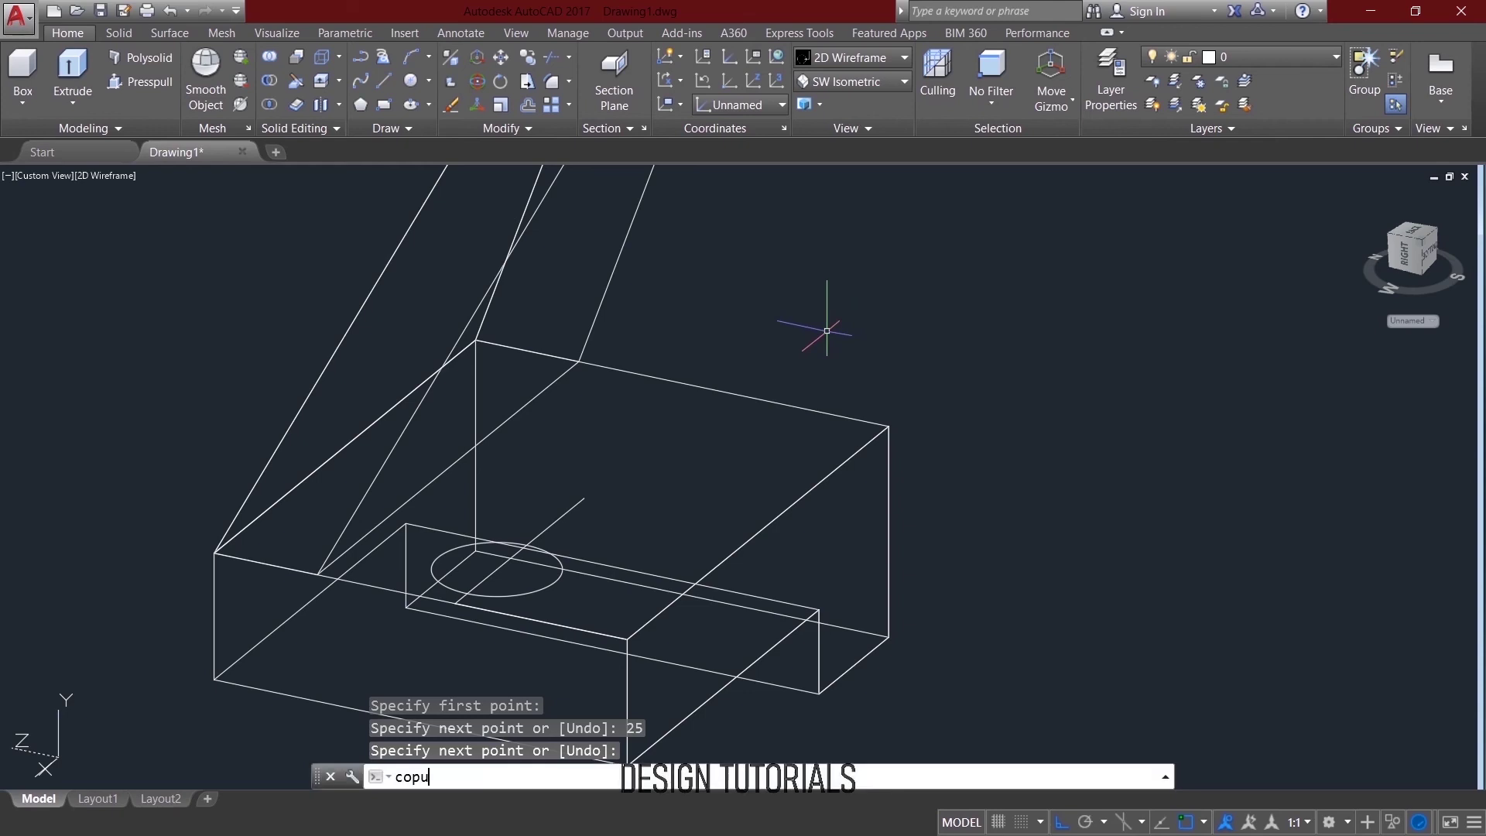
pyautogui.press('BackSpace')
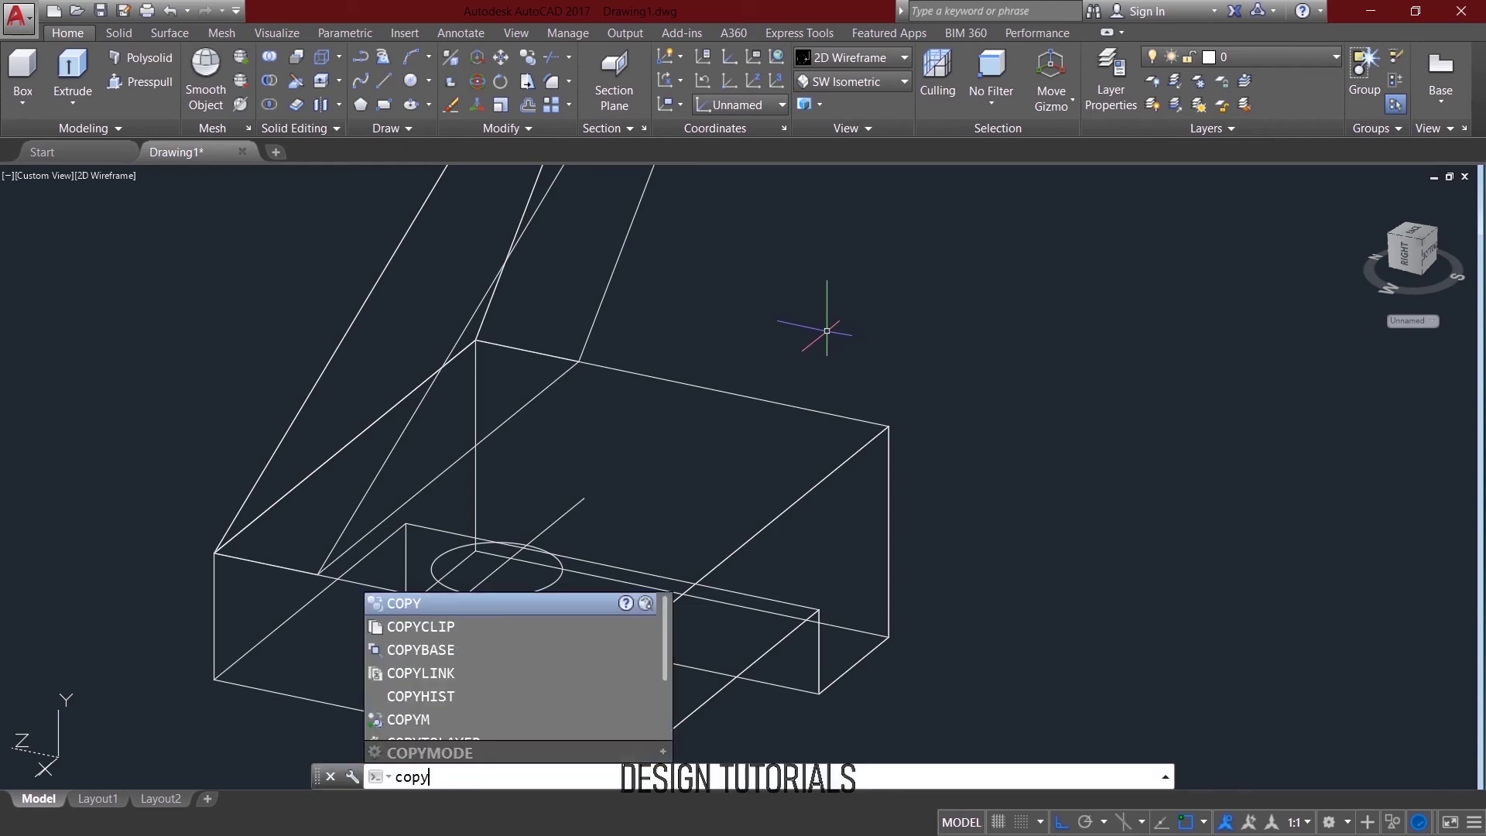
pyautogui.press('Return')
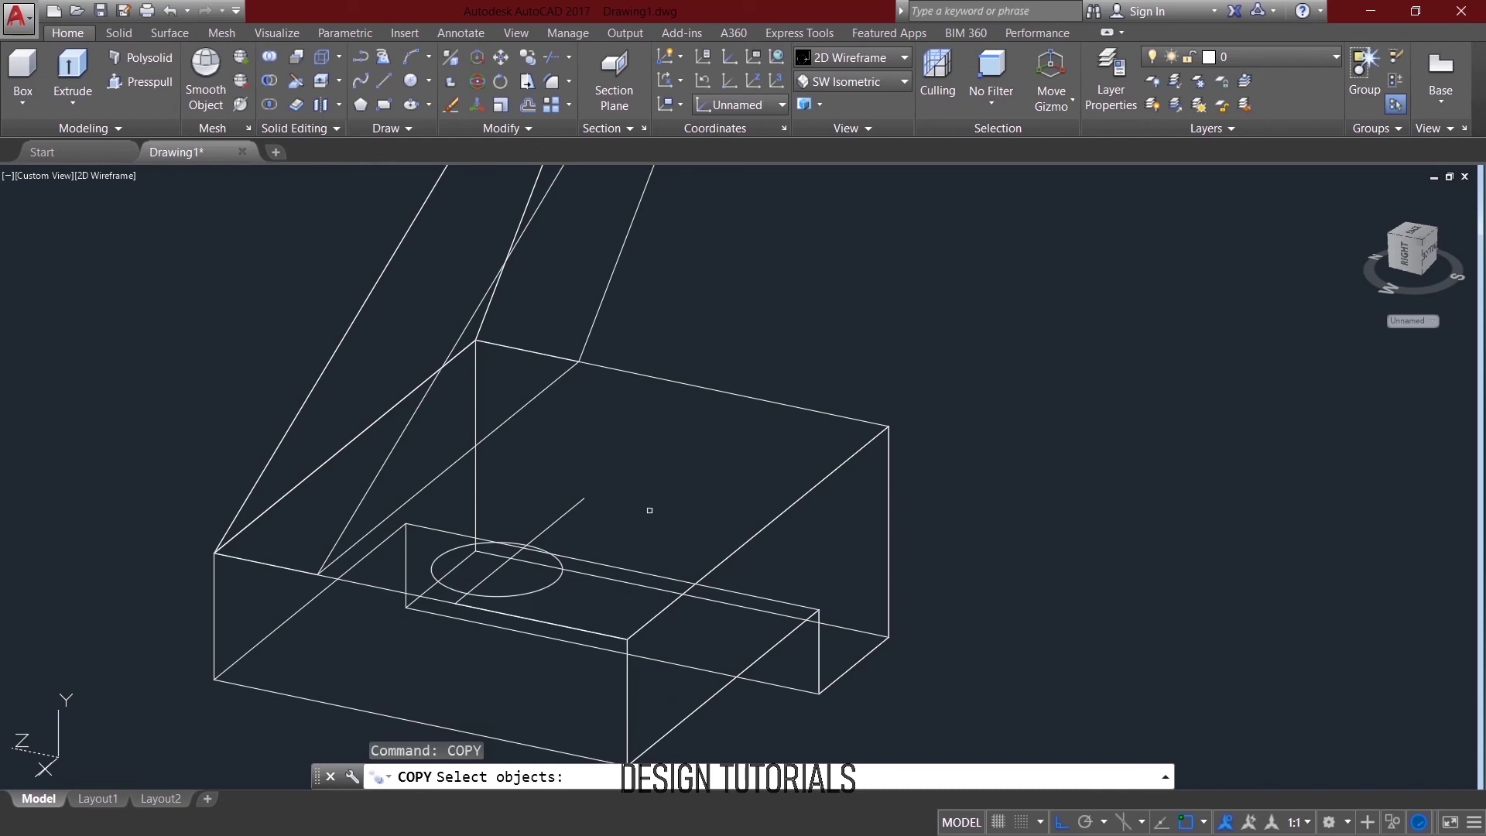
pyautogui.click(561, 579)
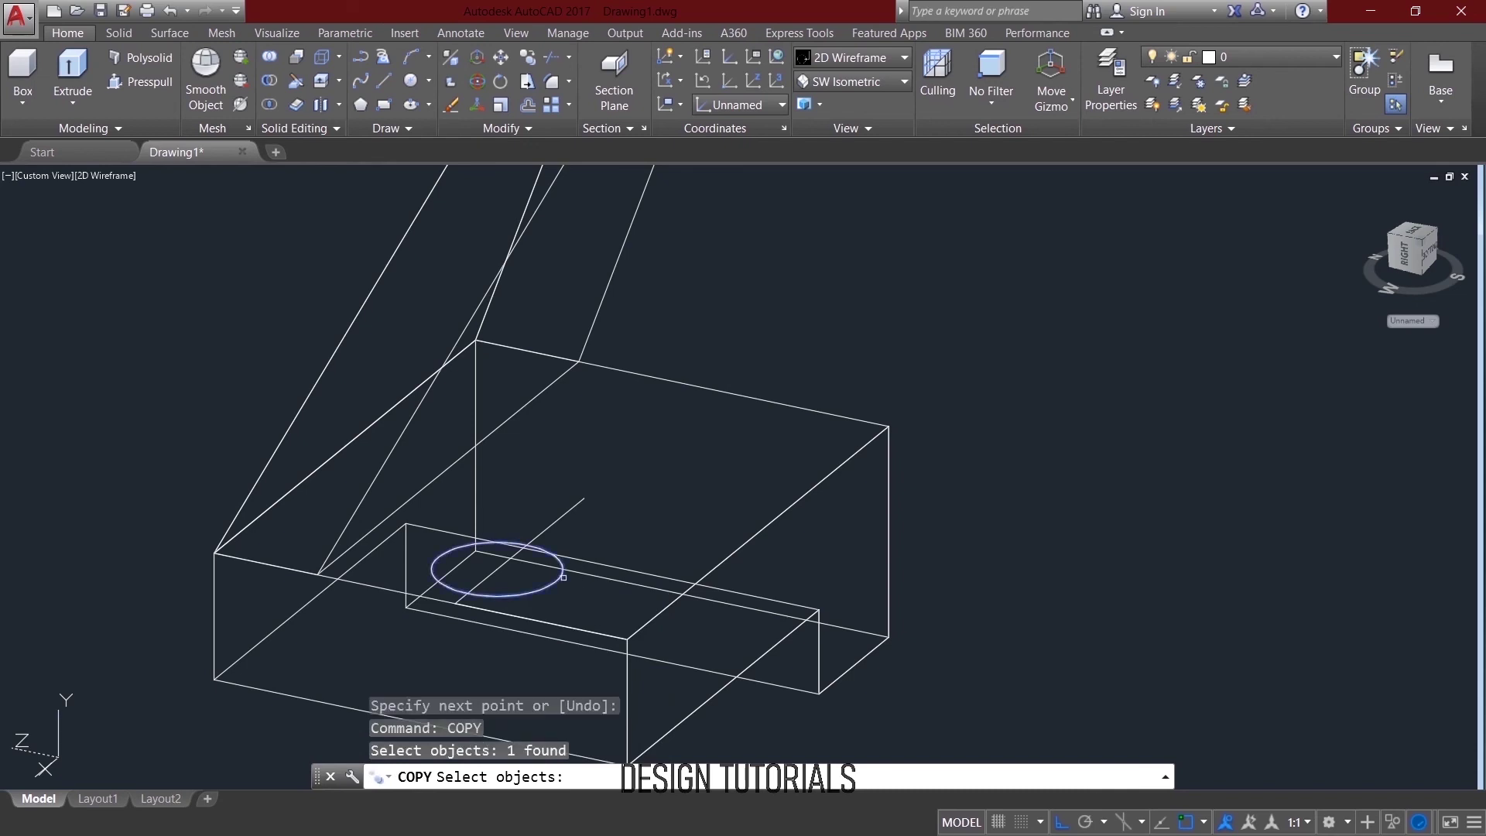
pyautogui.press('Return')
pyautogui.click(497, 569)
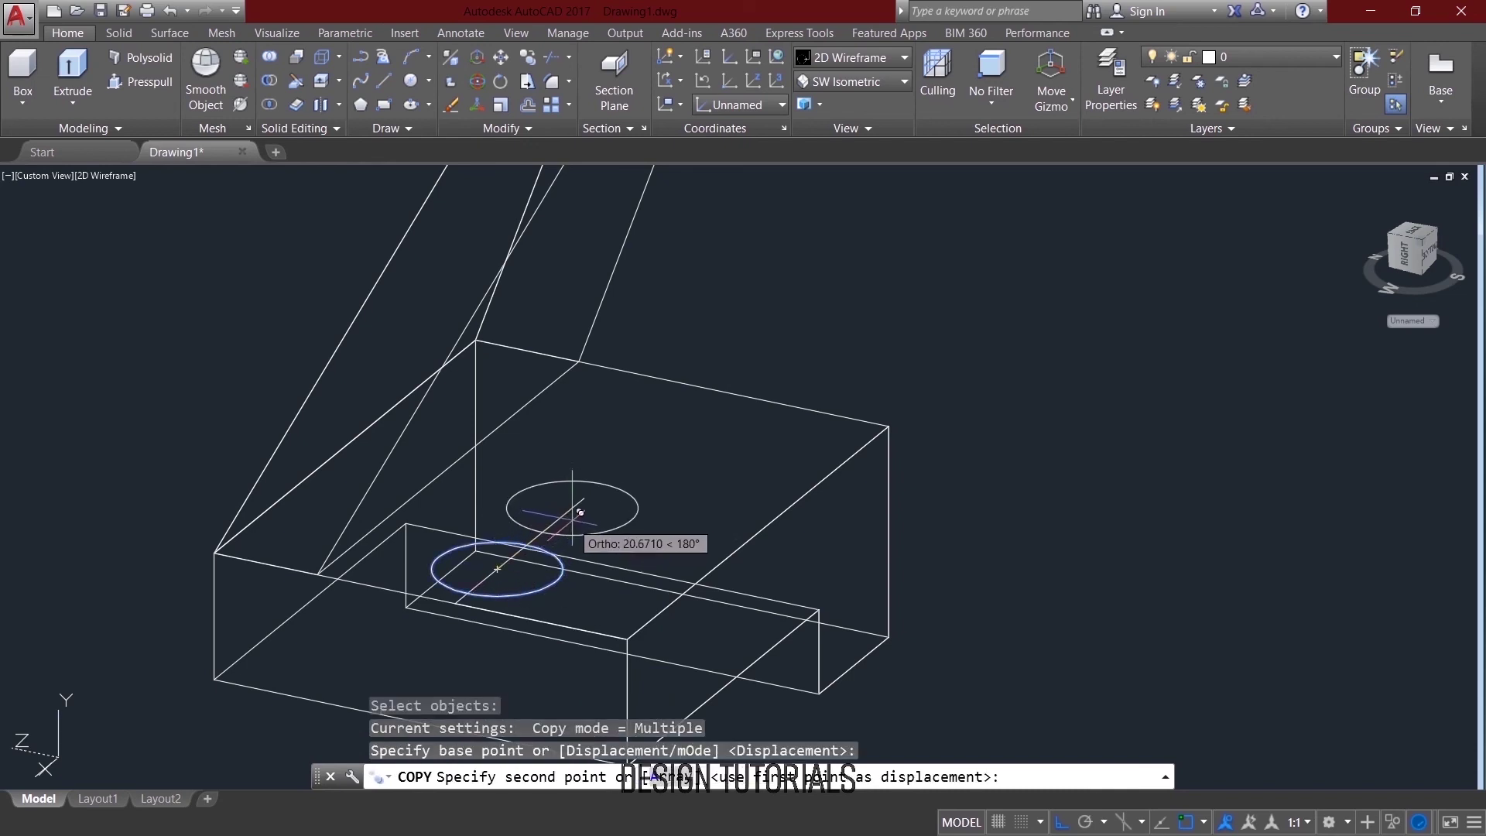
pyautogui.click(590, 491)
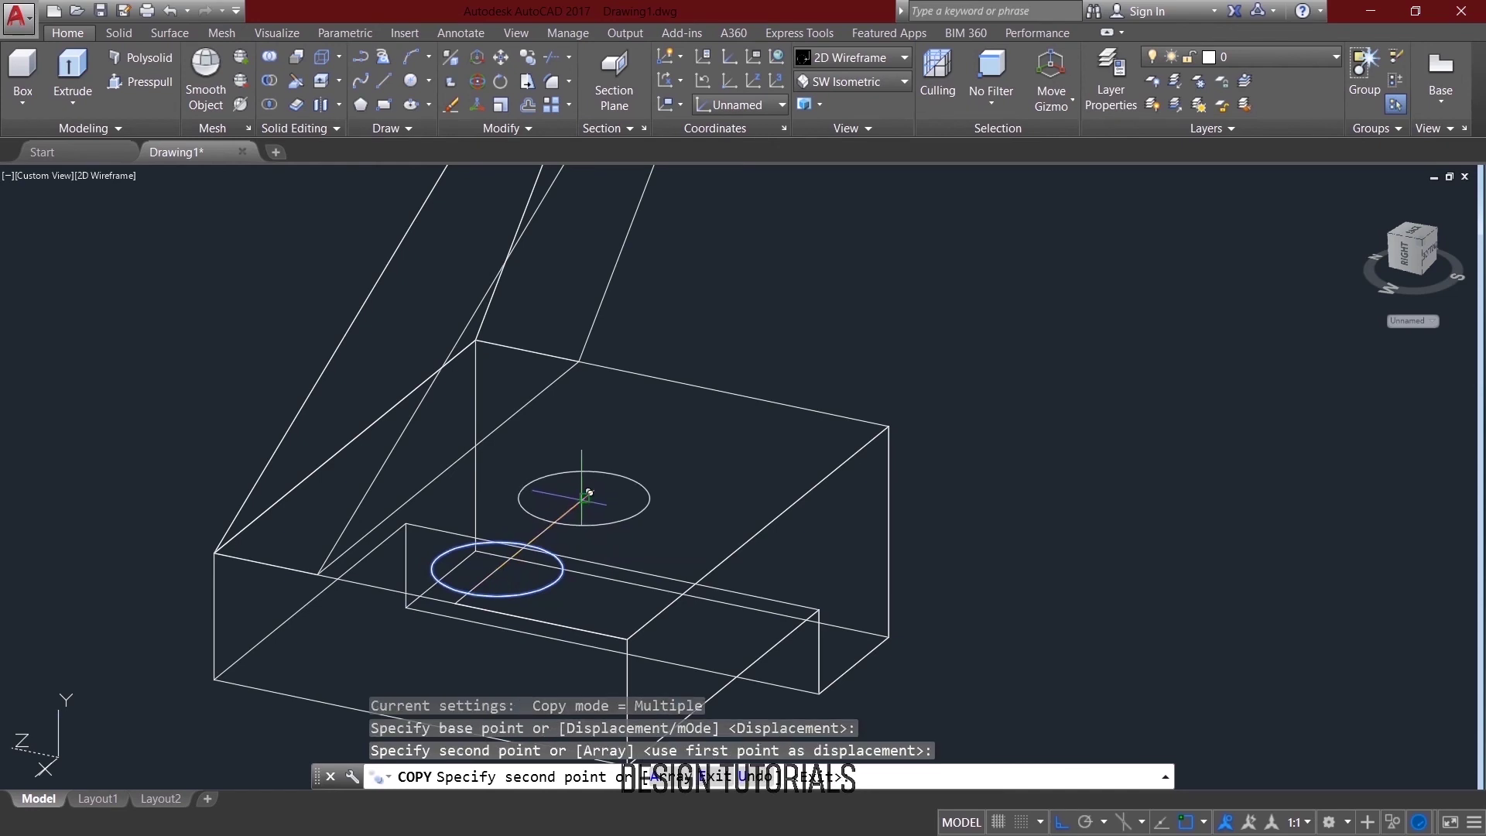
pyautogui.rightClick(782, 300)
pyautogui.click(819, 311)
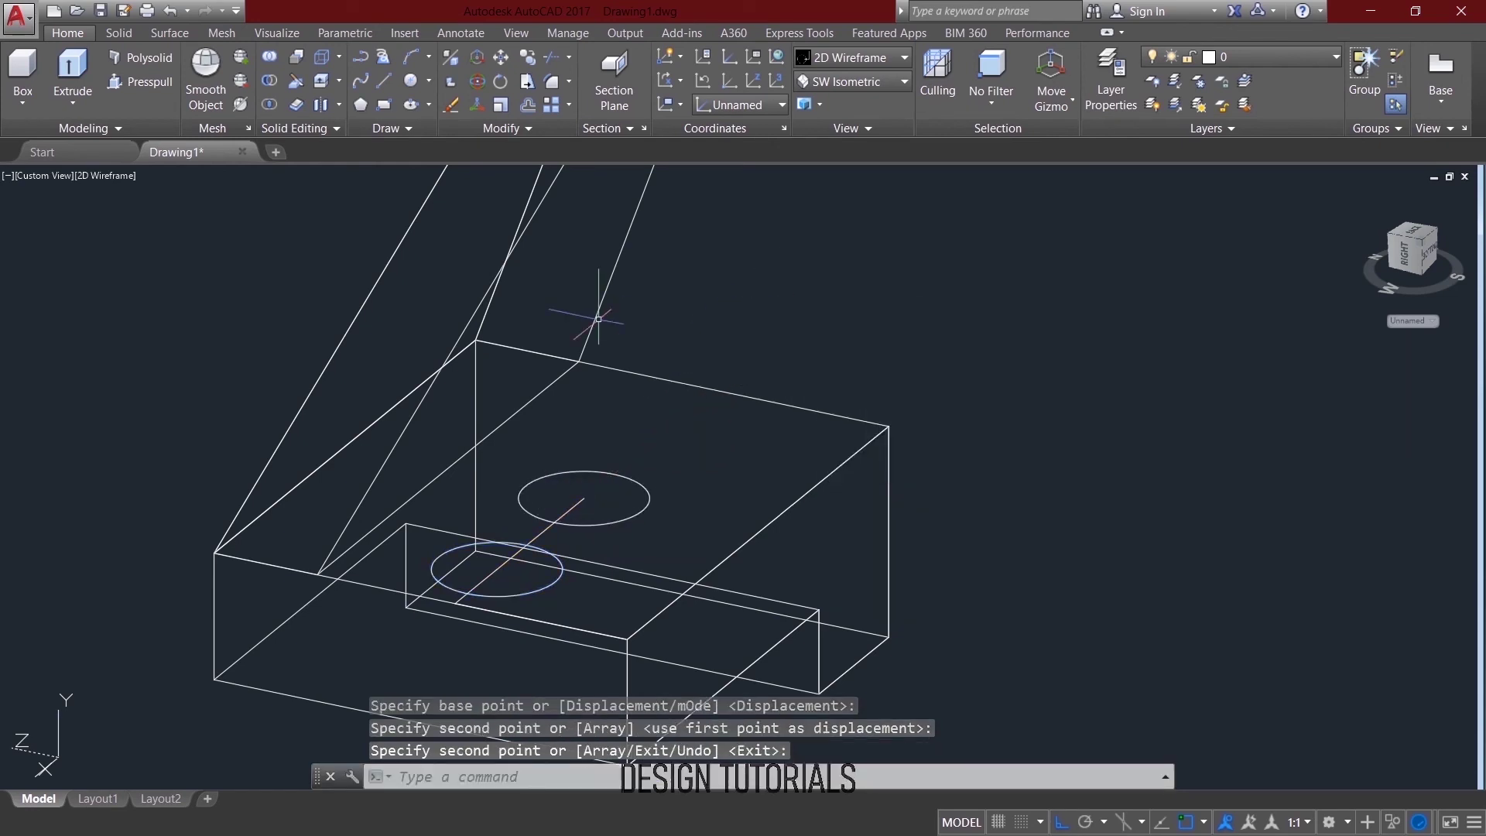
# Delete the 25-unit and 12-unit construction lines across the top face and the construction line along the base's front edge.
pyautogui.click(553, 525)
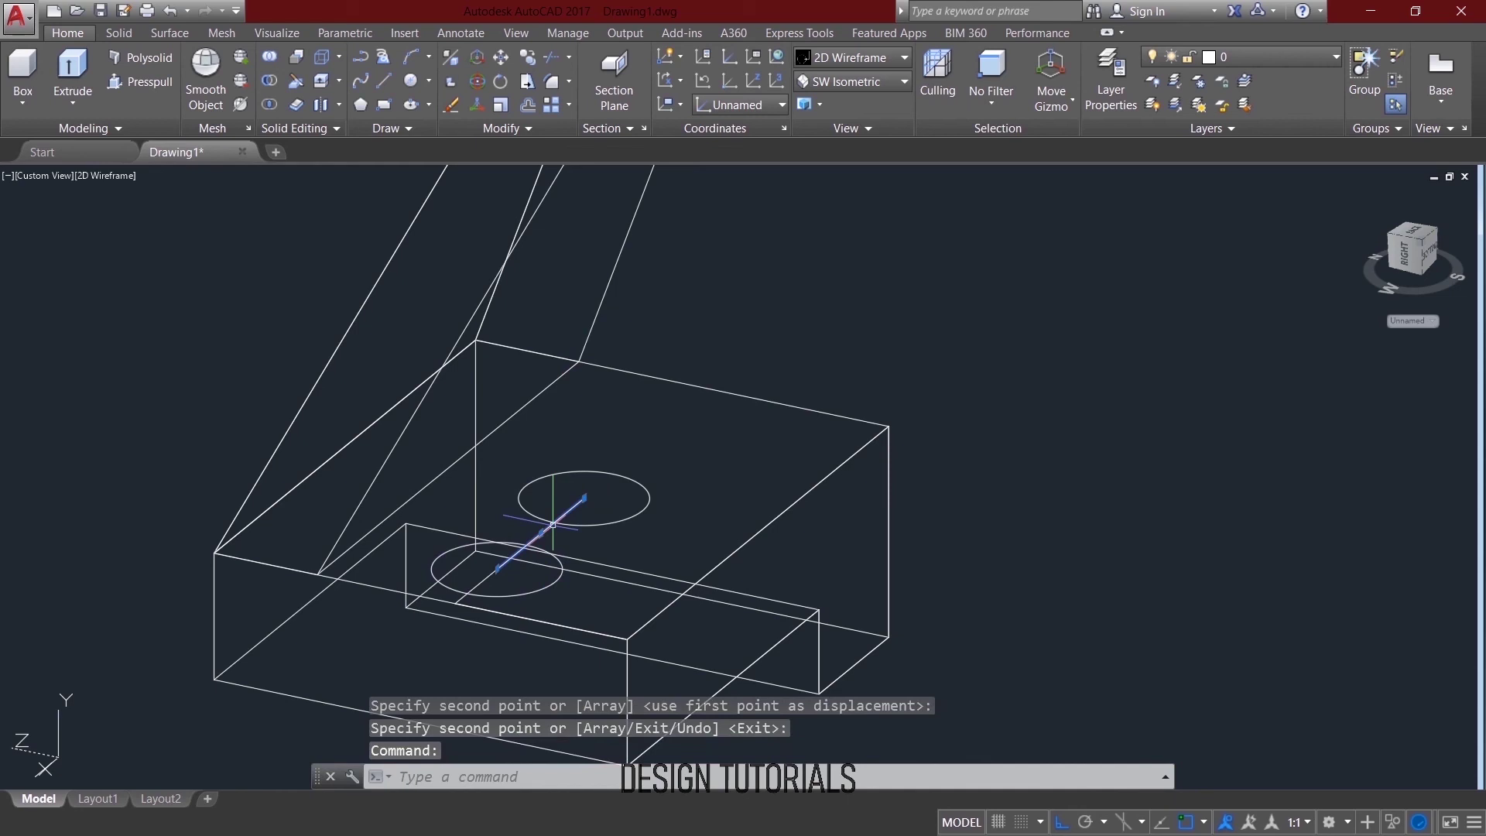
pyautogui.press('Delete')
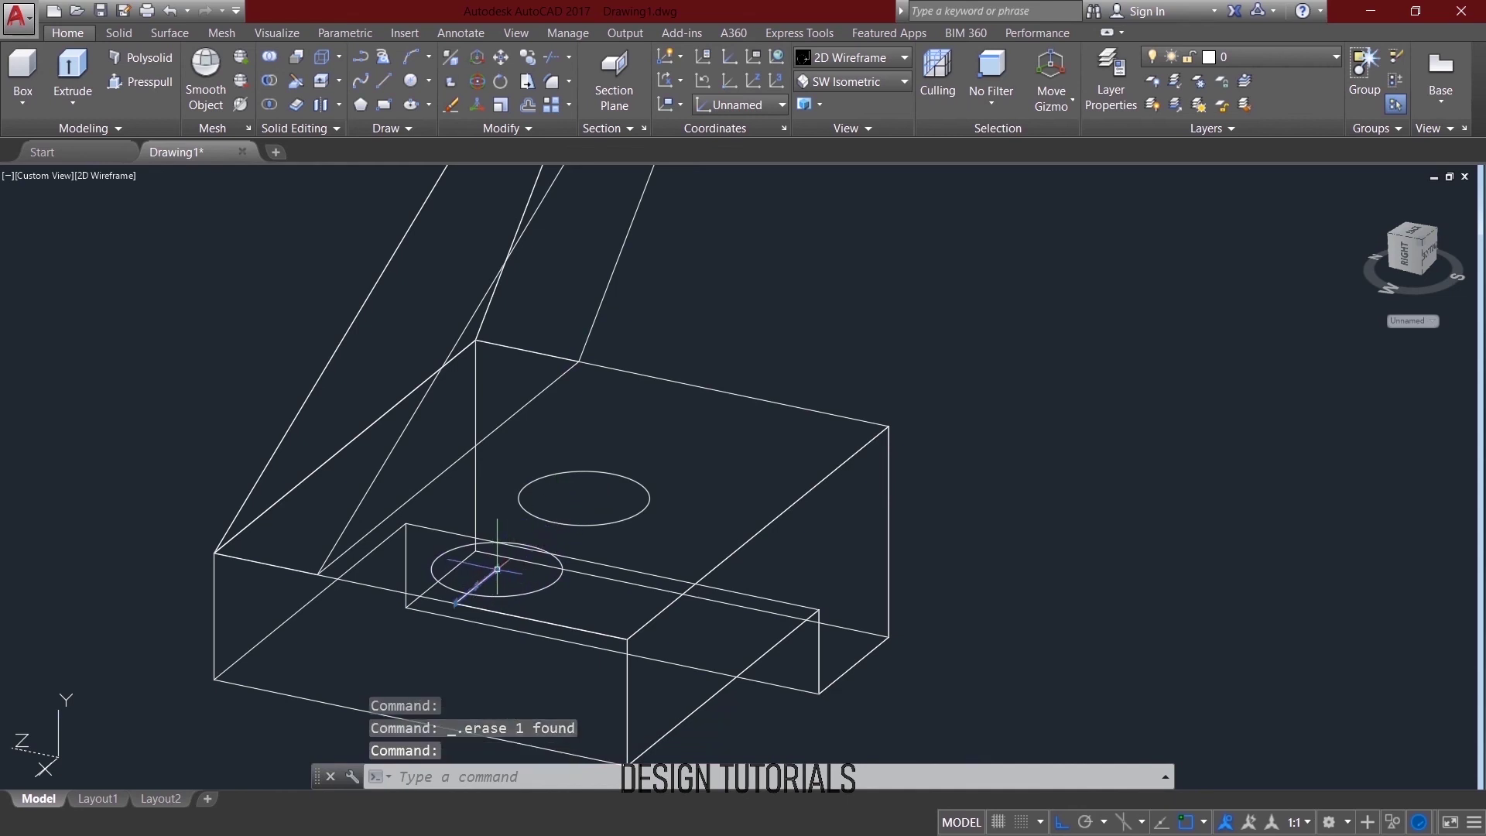
pyautogui.click(523, 617)
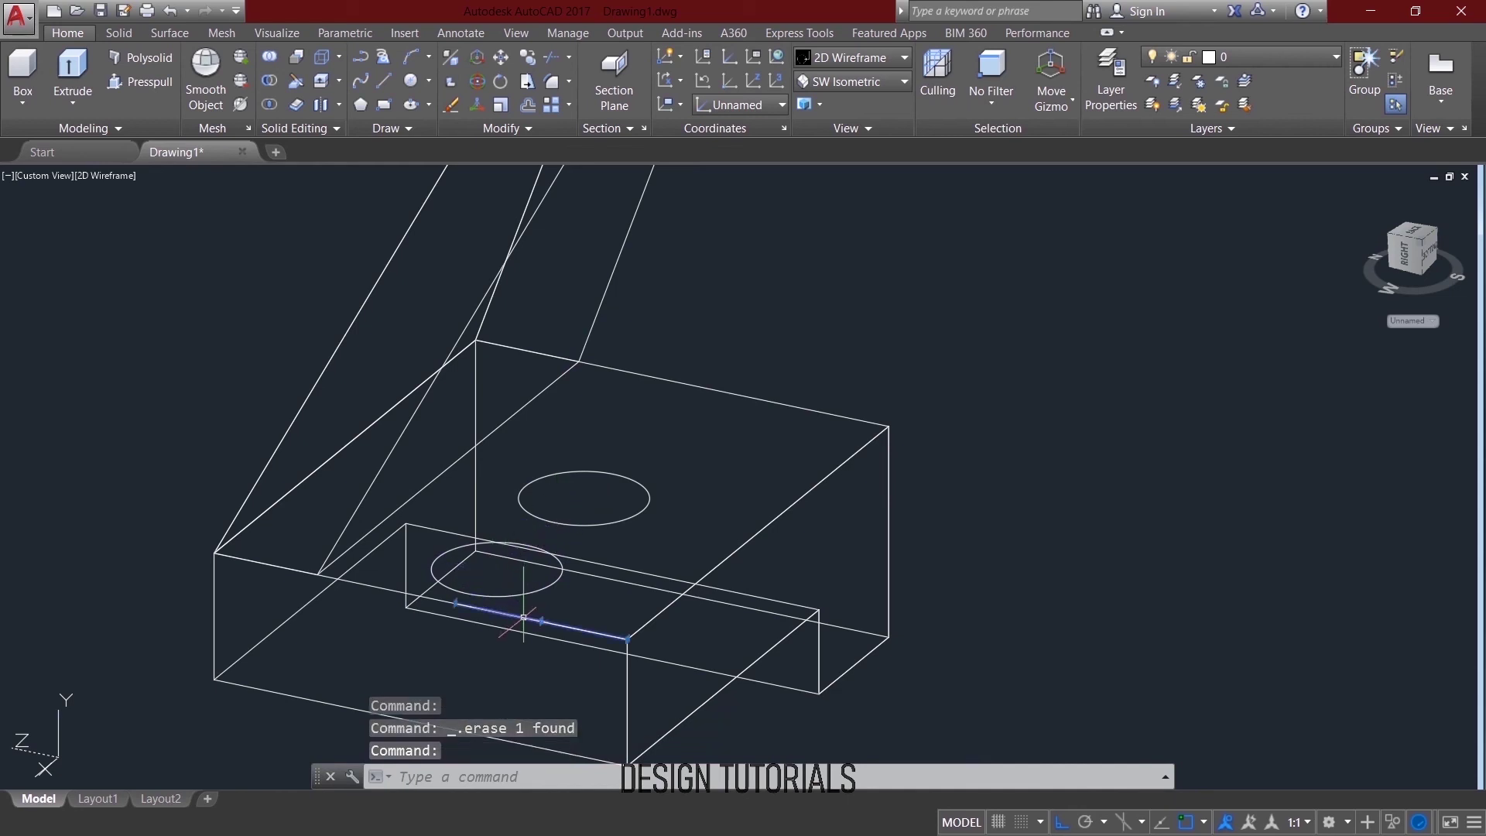
pyautogui.press('Delete')
# Cut both 17-diameter circles down through the base's full thickness with Presspull.
pyautogui.moveTo(785, 299); pyautogui.dragTo(787, 253, button='middle')
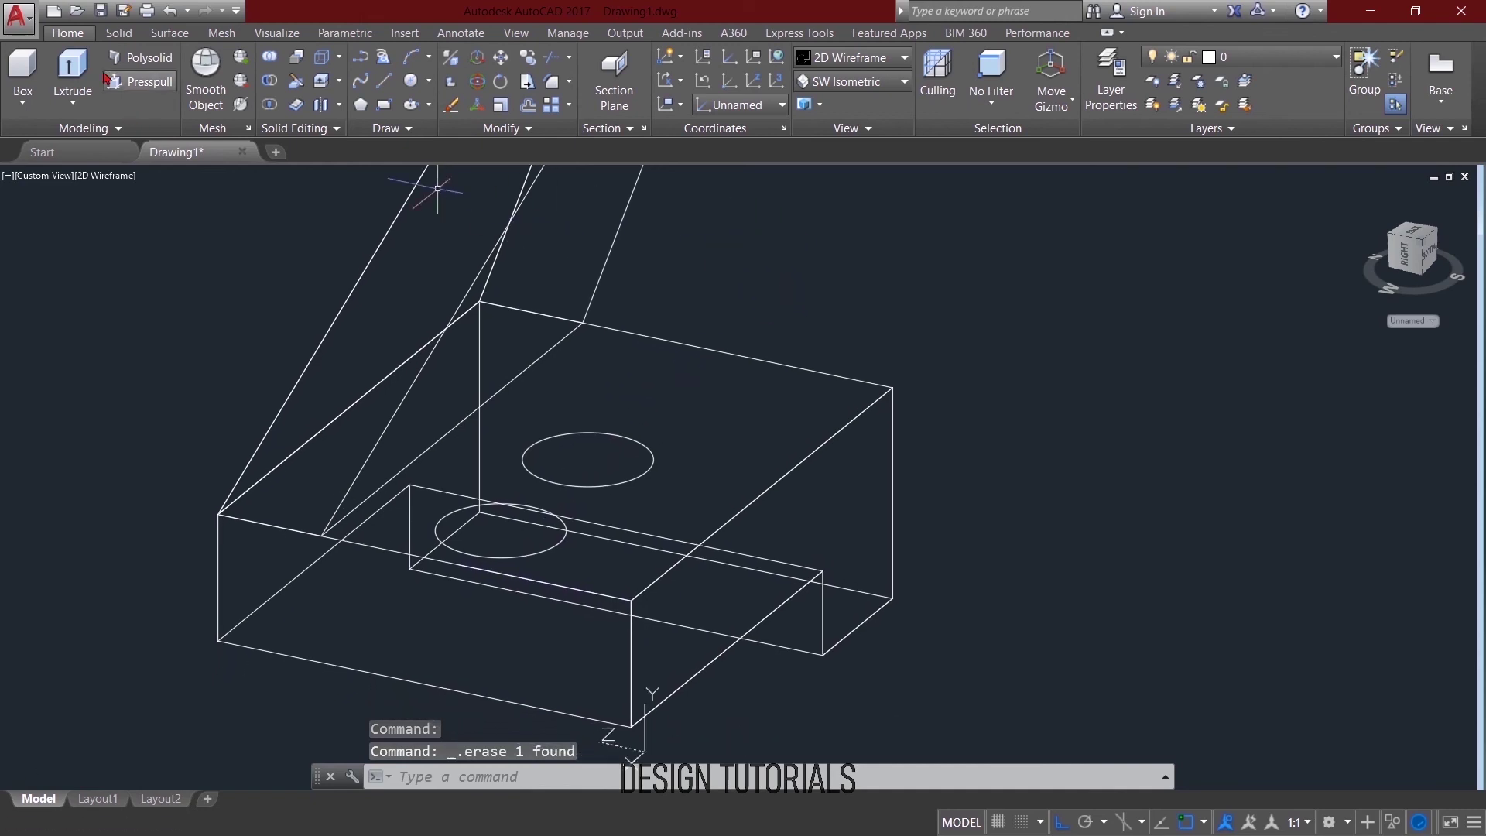
pyautogui.click(130, 83)
pyautogui.click(515, 535)
pyautogui.moveTo(514, 534); pyautogui.dragTo(518, 328, button='middle')
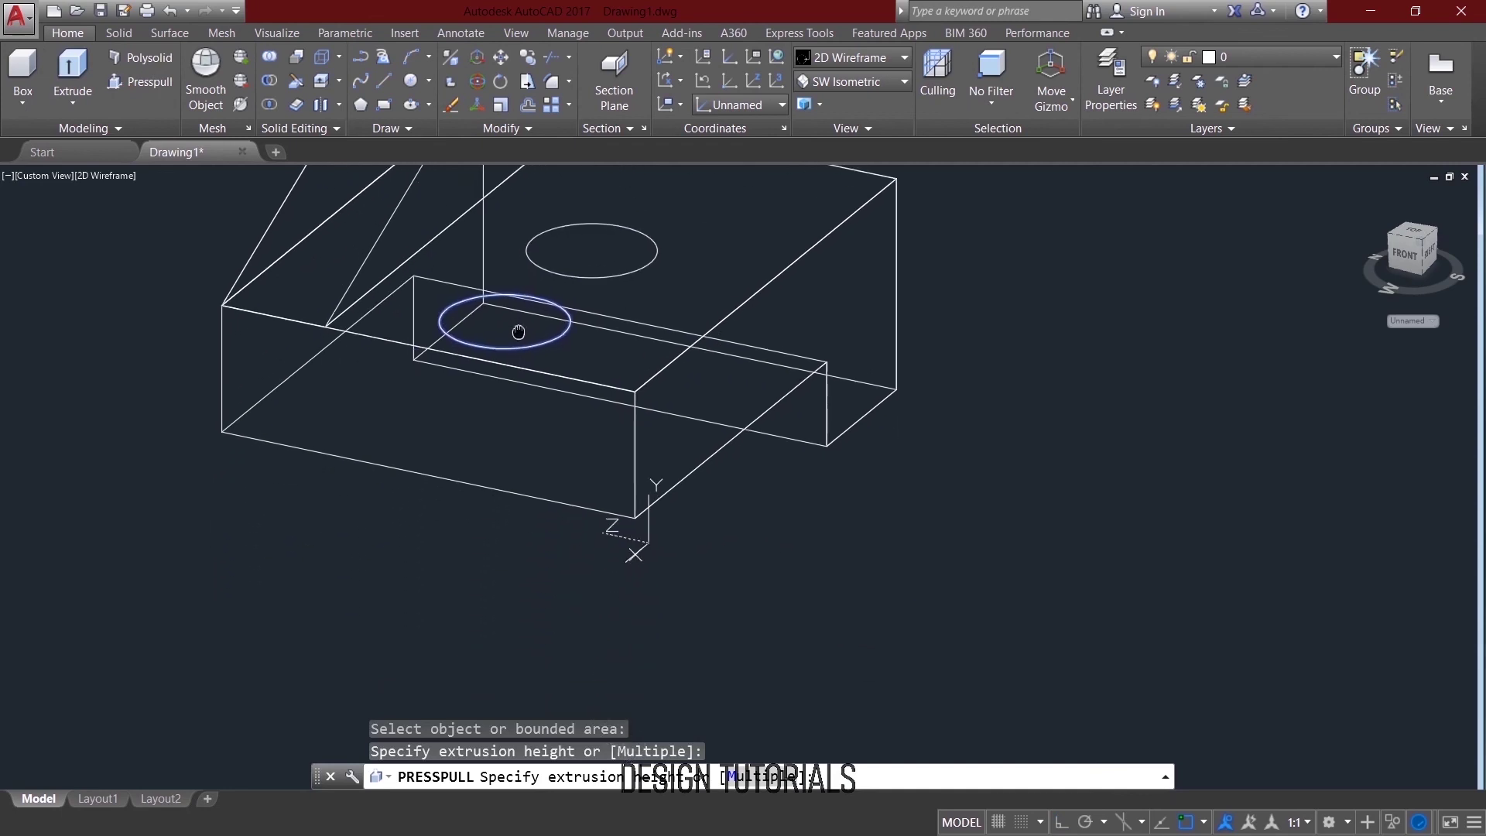
pyautogui.click(554, 583)
pyautogui.moveTo(600, 260); pyautogui.dragTo(591, 298, button='middle')
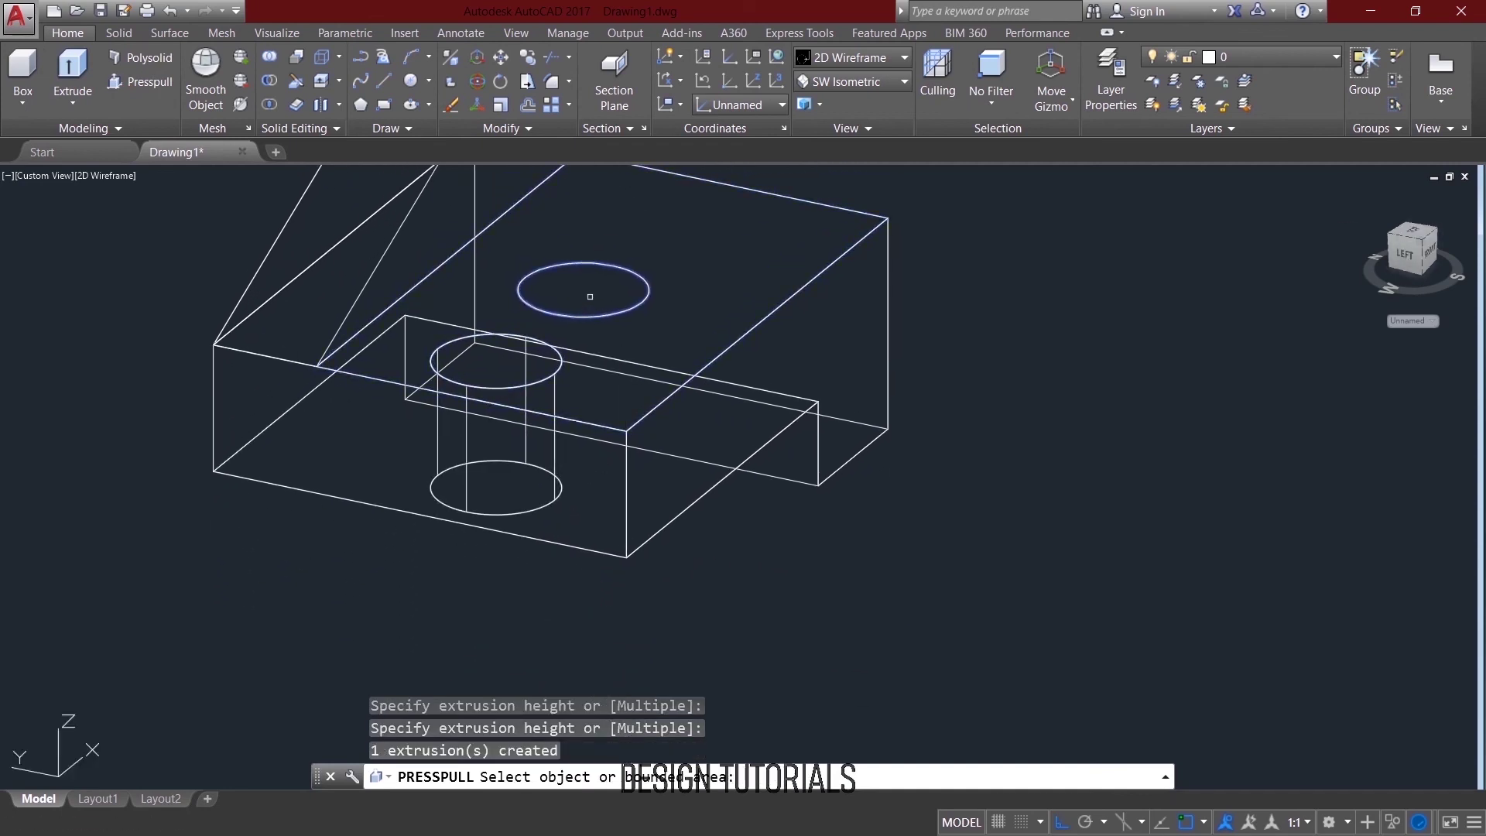
pyautogui.click(590, 297)
pyautogui.click(814, 561)
pyautogui.moveTo(814, 561); pyautogui.dragTo(939, 418, button='middle')
pyautogui.press('Return')
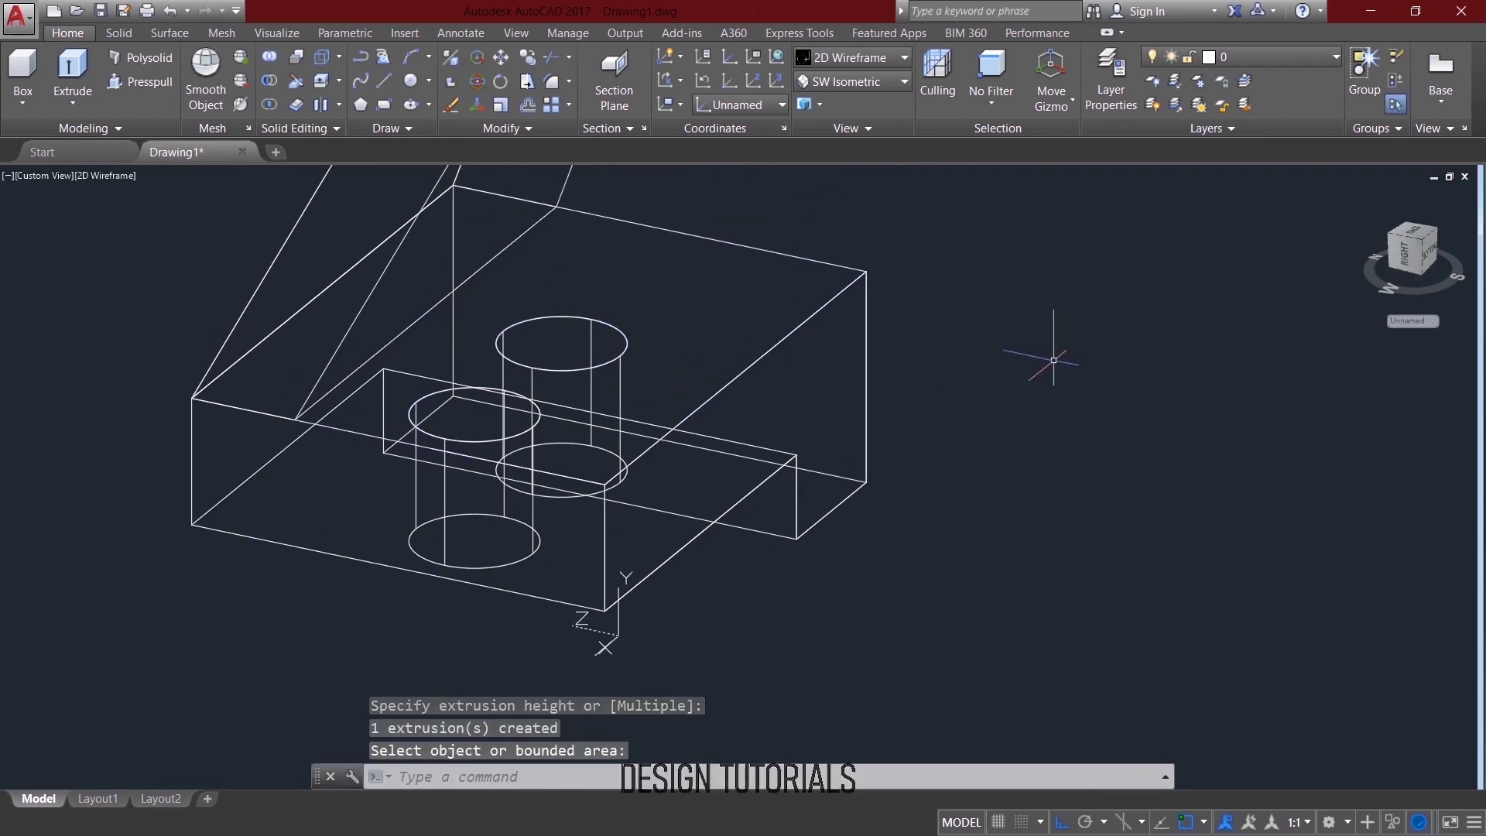
# Set the visual style to Shaded with edges and inspect the whole part from different angles.
pyautogui.click(905, 58)
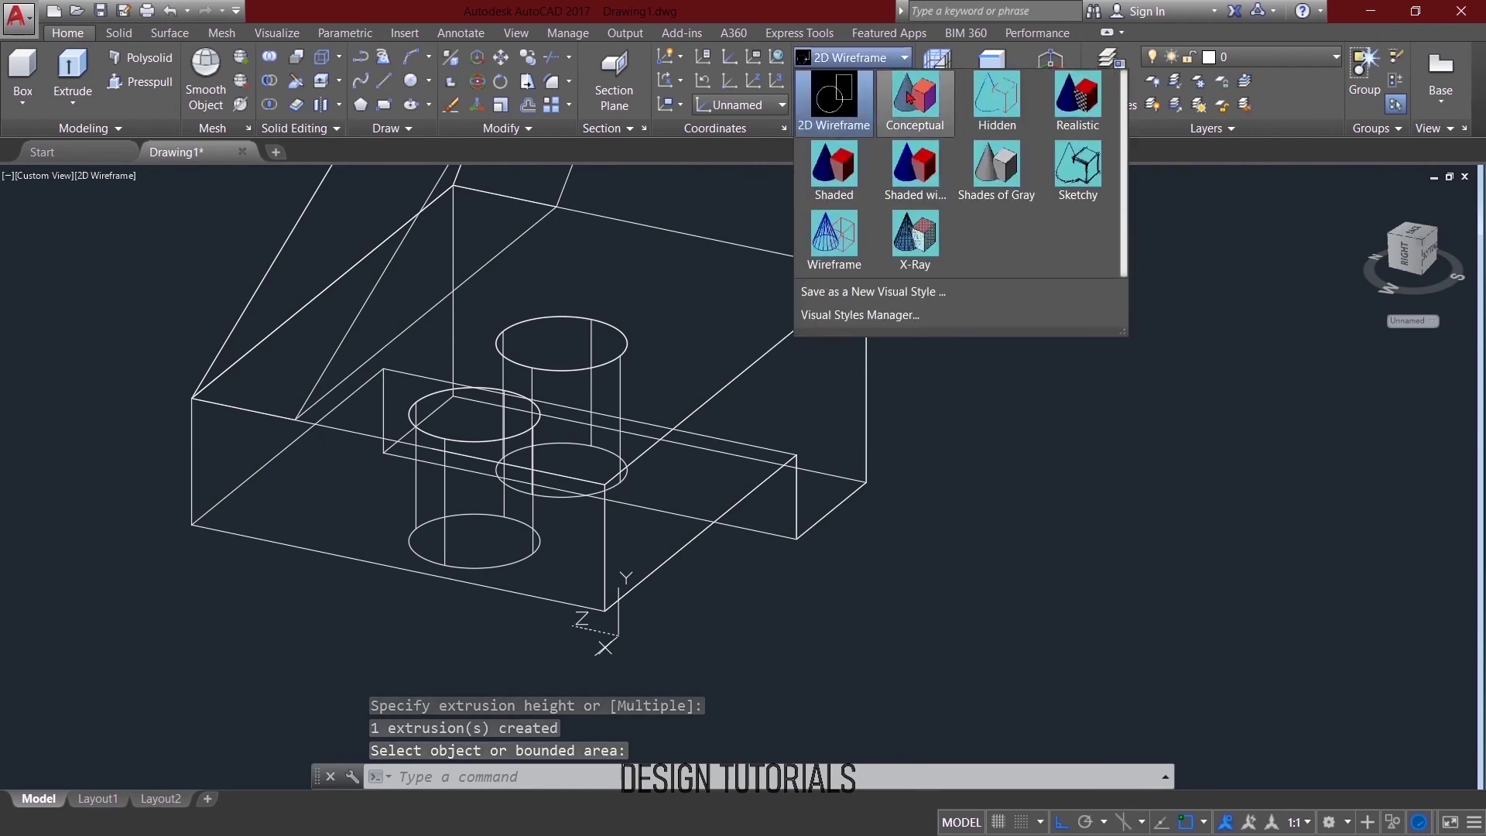
pyautogui.press('Escape')
pyautogui.press('Escape')
pyautogui.moveTo(968, 287); pyautogui.dragTo(932, 534, button='middle')
pyautogui.scroll(2, 960, 463)
pyautogui.scroll(-8, 967, 472)
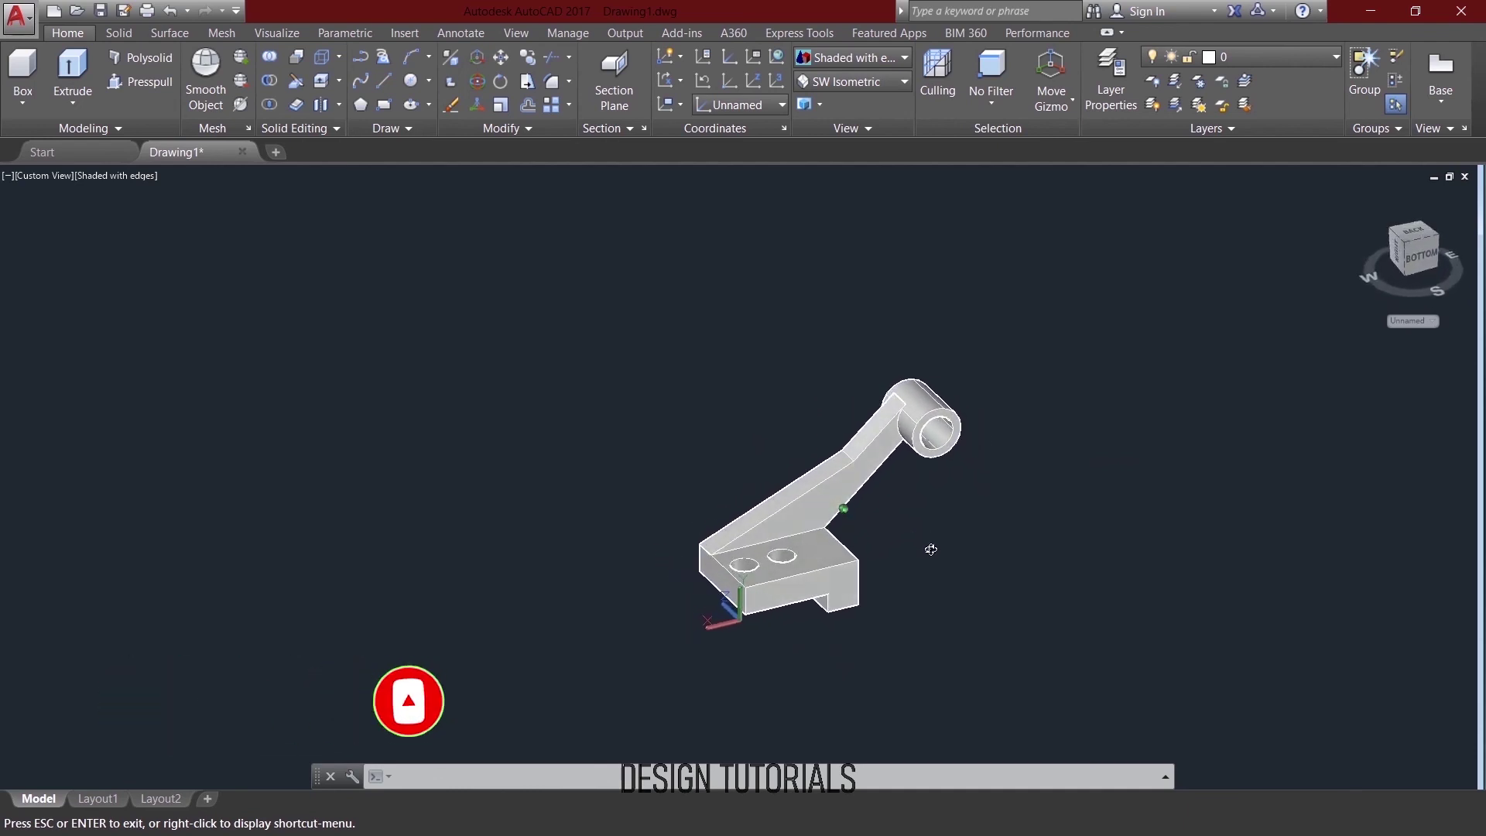